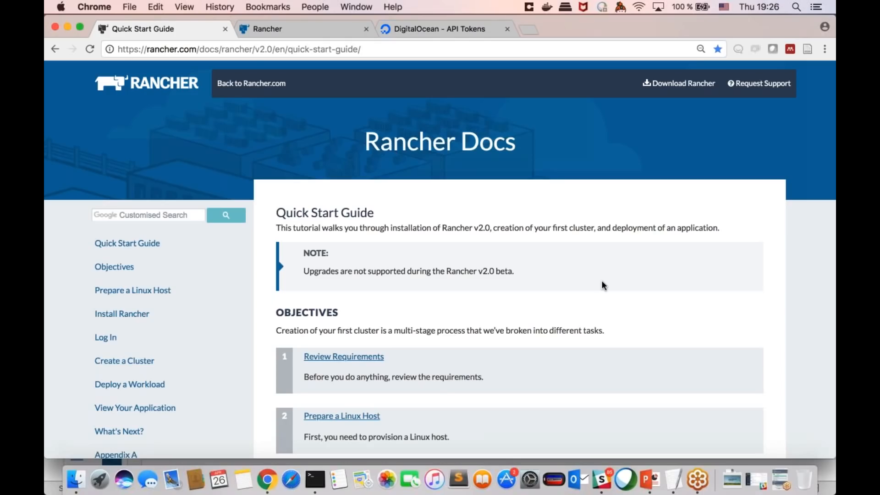
Step: Read through the Quick Start Guide's objectives and its hardware and software requirements for hosts and nodes
scroll(602, 284, "down", 6)
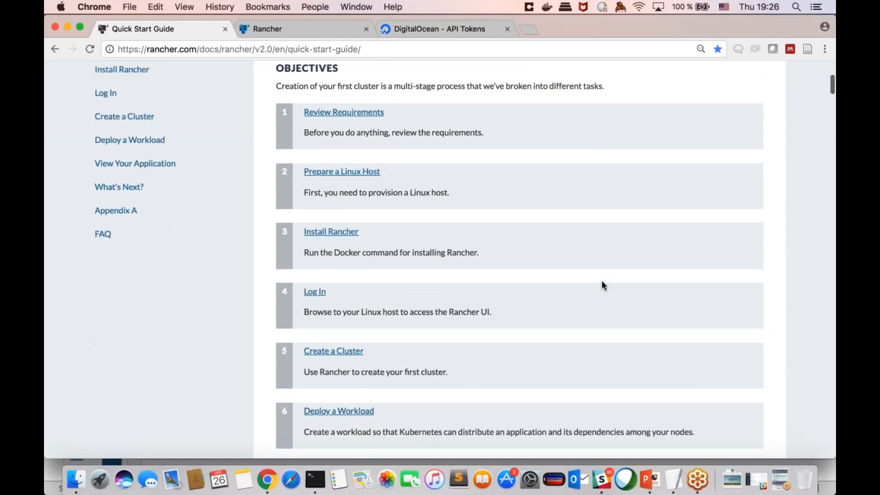
scroll(602, 284, "up", 6)
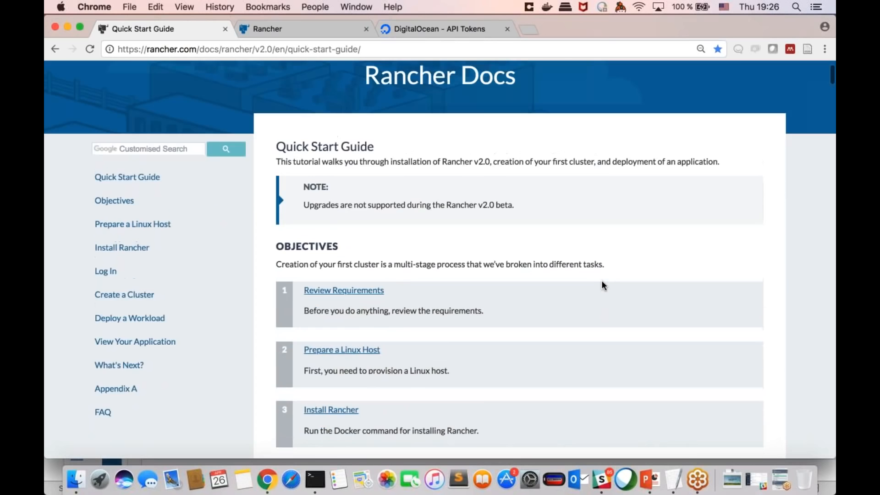
scroll(602, 285, "down", 12)
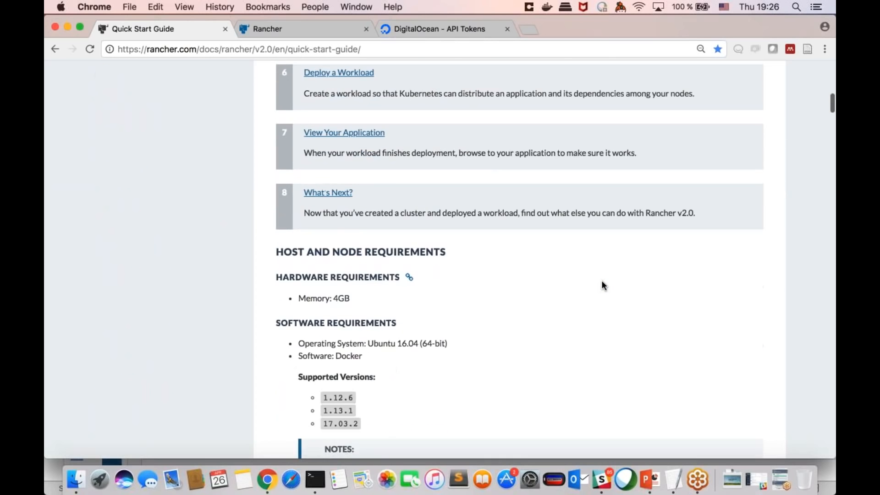
scroll(602, 285, "down", 2)
scroll(602, 285, "up", 3)
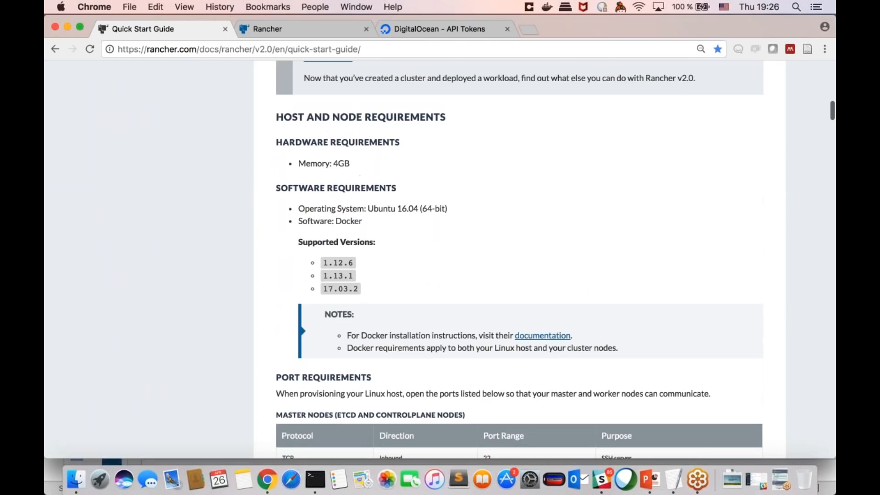
scroll(602, 285, "down", 2)
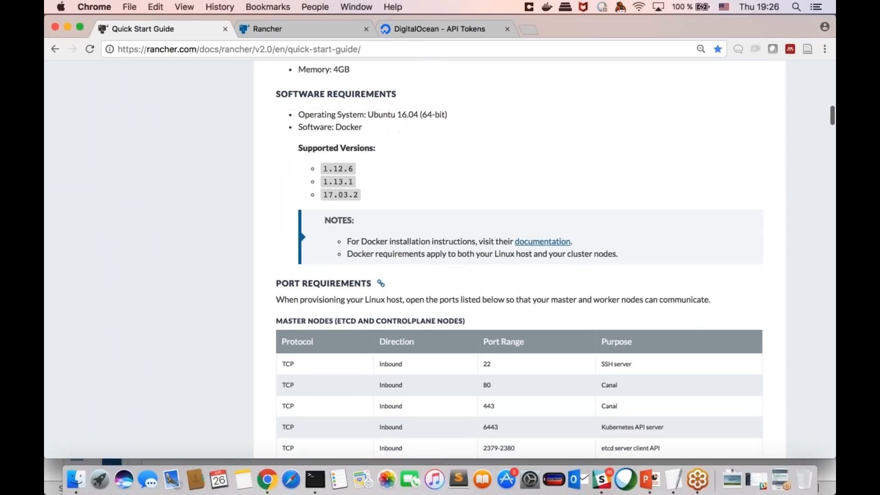
scroll(602, 285, "up", 1)
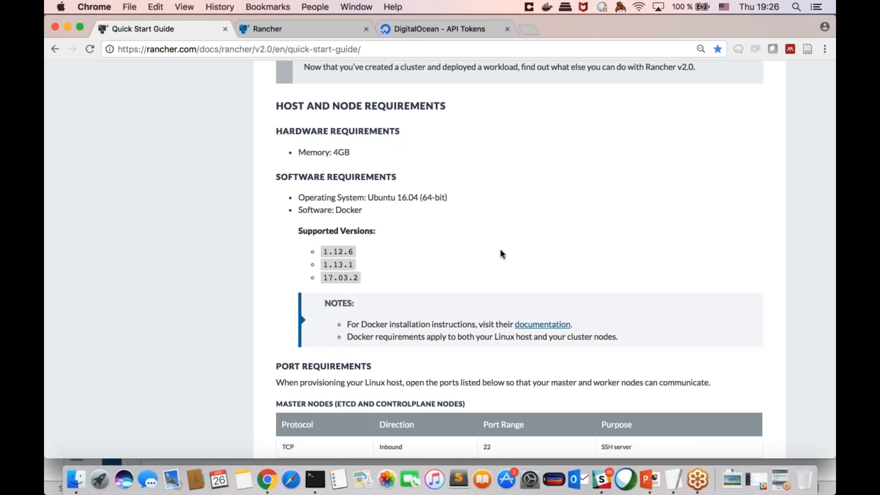
scroll(463, 285, "down", 1)
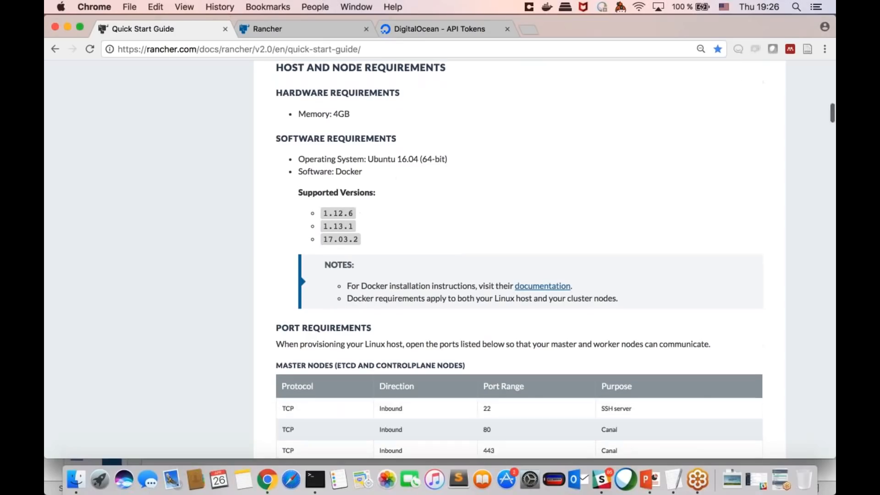
scroll(520, 259, "down", 5)
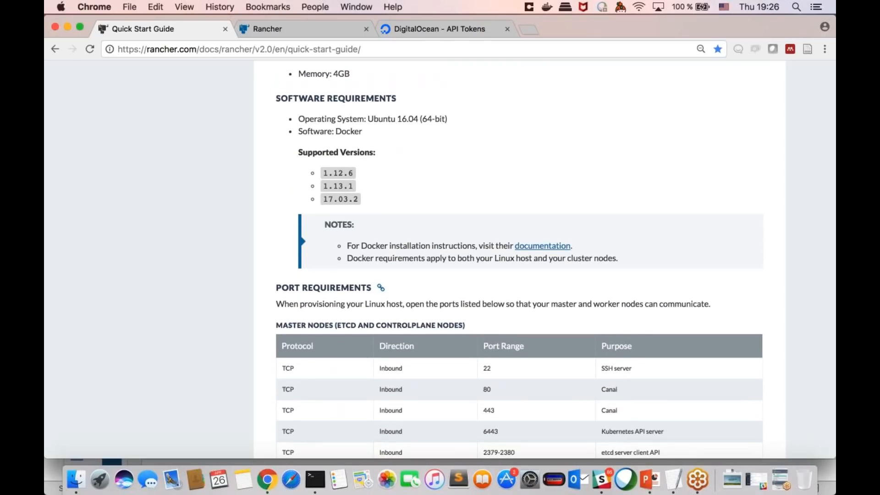
Step: Examine the port requirements for master nodes, including the Canal ports 80 and 443 and the Kubernetes API server port 6443
scroll(519, 260, "down", 1)
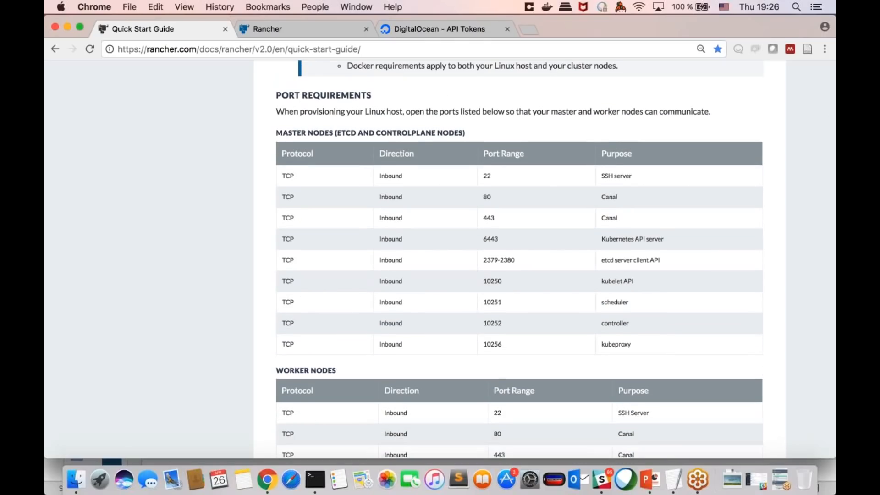
scroll(520, 261, "down", 4)
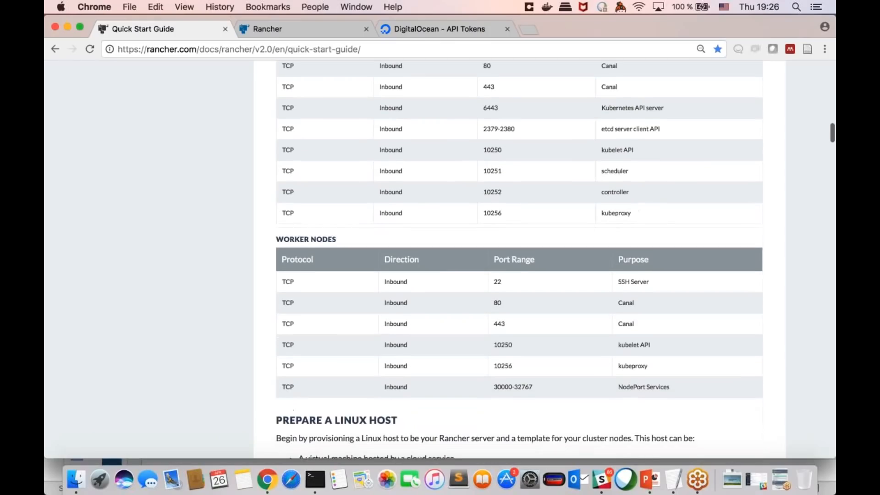
scroll(519, 261, "up", 3)
scroll(464, 288, "down", 2)
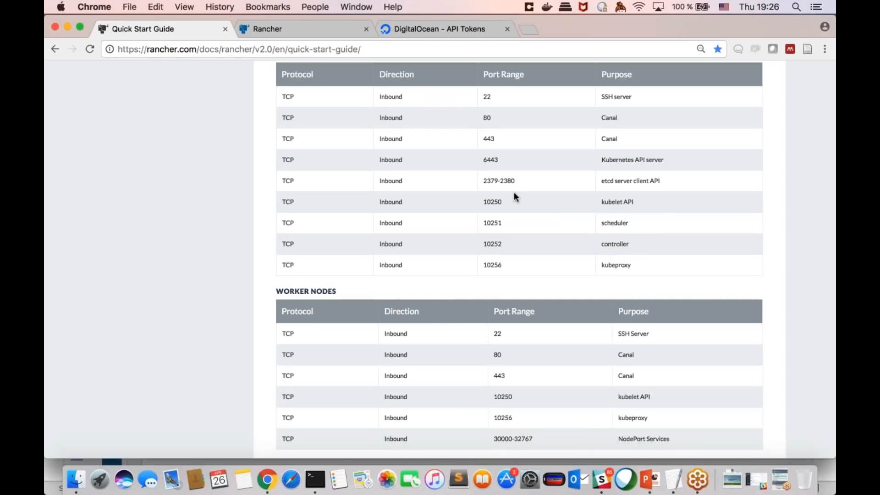
scroll(453, 196, "up", 1)
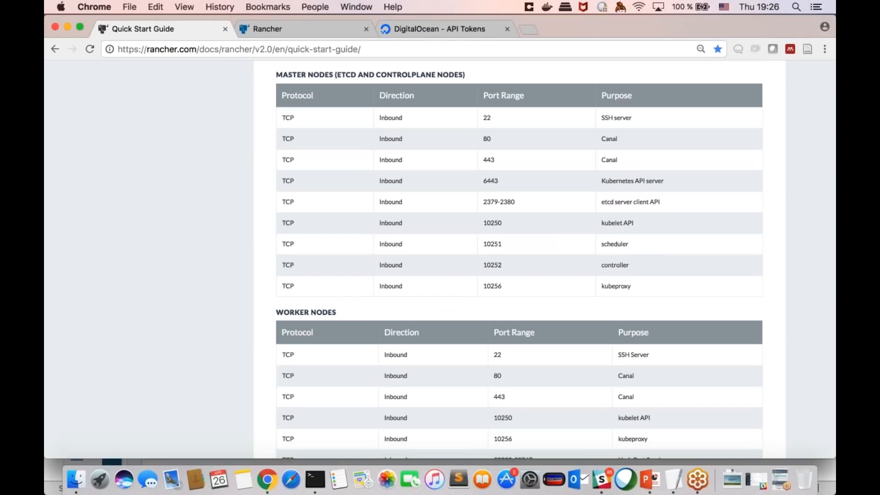
scroll(504, 229, "down", 1)
left_click_drag(617, 134, 605, 135)
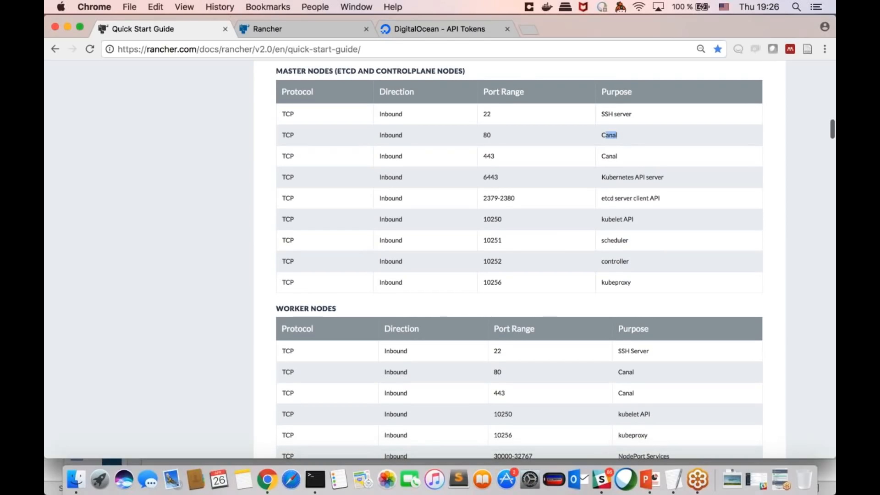
left_click(605, 135)
left_click_drag(498, 157, 617, 155)
left_click(437, 142)
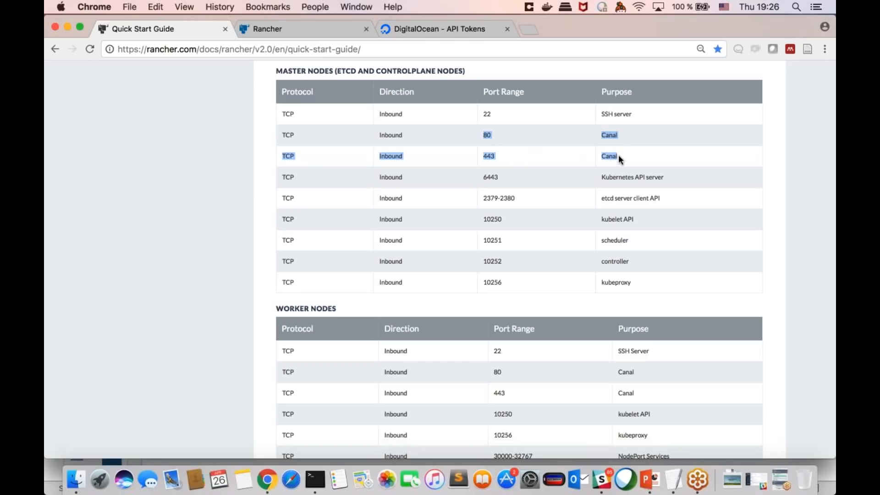
left_click(618, 155)
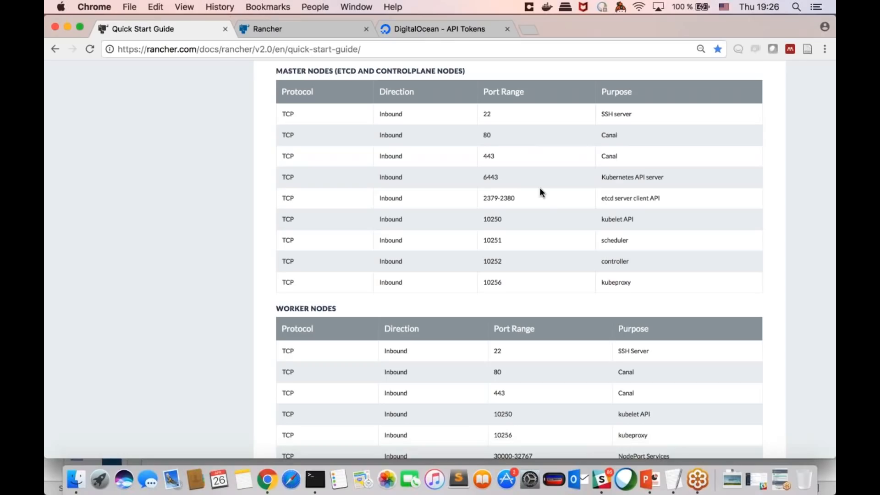
scroll(540, 192, "down", 1)
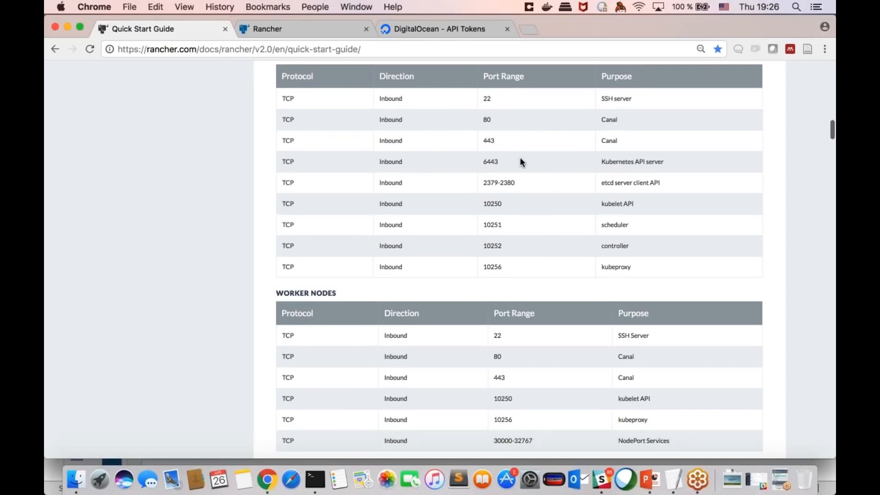
left_click_drag(508, 163, 485, 163)
left_click(486, 164)
Step: Review the worker node port requirements down to the Prepare a Linux Host section
scroll(539, 180, "down", 1)
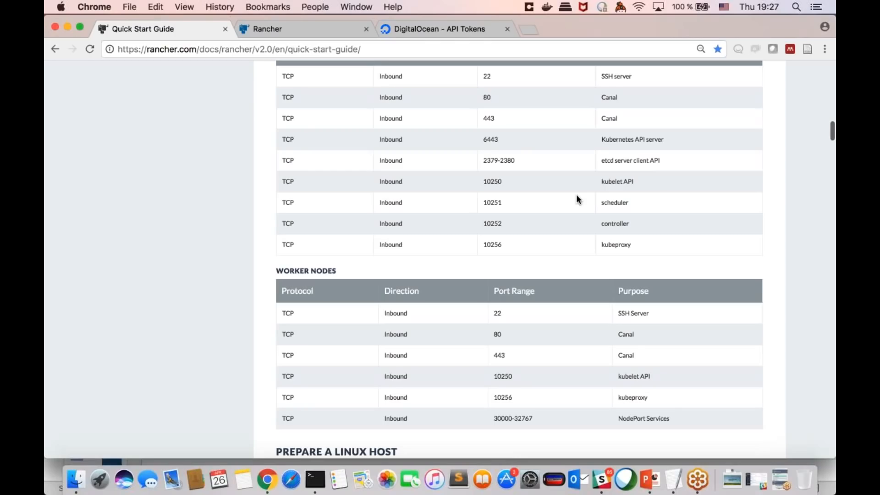
scroll(574, 197, "up", 3)
scroll(574, 197, "down", 4)
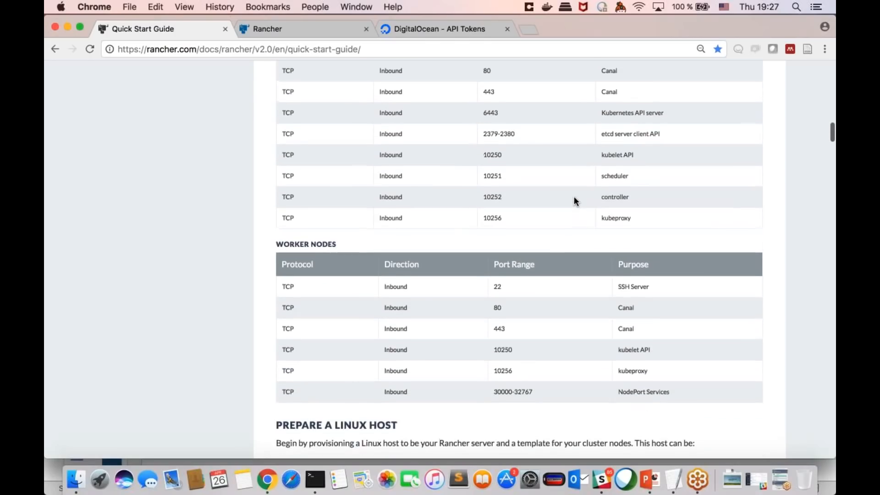
scroll(573, 196, "down", 3)
scroll(594, 235, "down", 2)
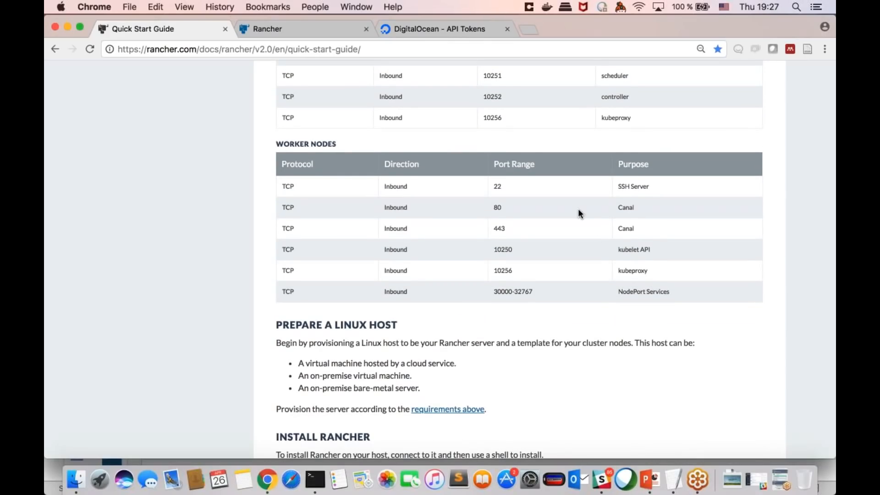
scroll(579, 208, "down", 1)
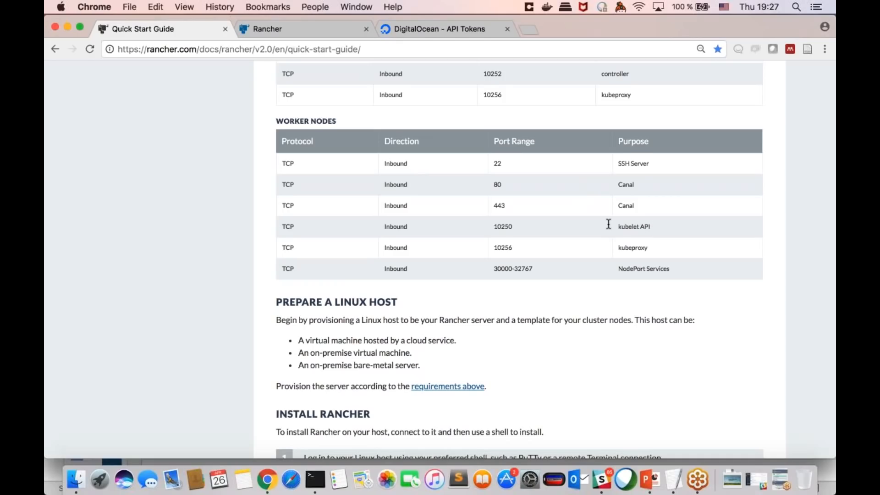
scroll(608, 223, "down", 2)
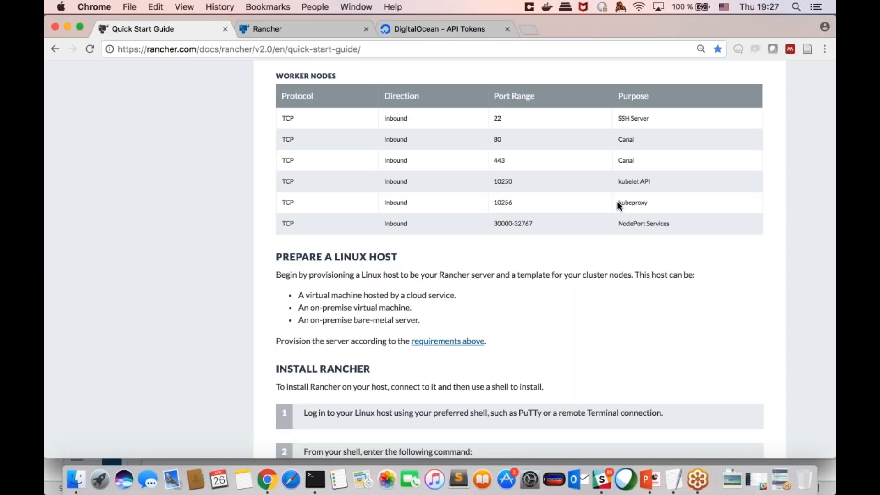
Step: Copy the docker run command for rancher/server:preview, without sudo, from the guide's Install Rancher section
scroll(665, 202, "down", 7)
scroll(666, 202, "down", 3)
scroll(664, 201, "up", 1)
scroll(664, 202, "down", 2)
left_click_drag(693, 238, 340, 238)
key("super+c")
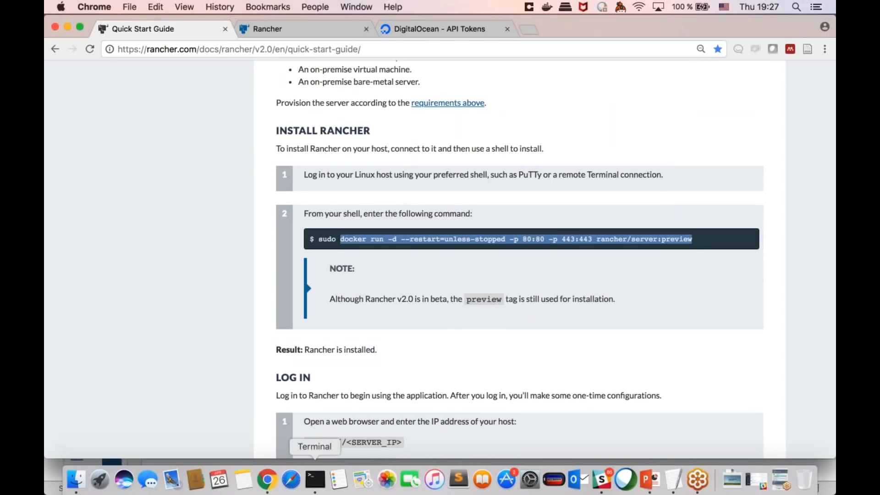
left_click(314, 479)
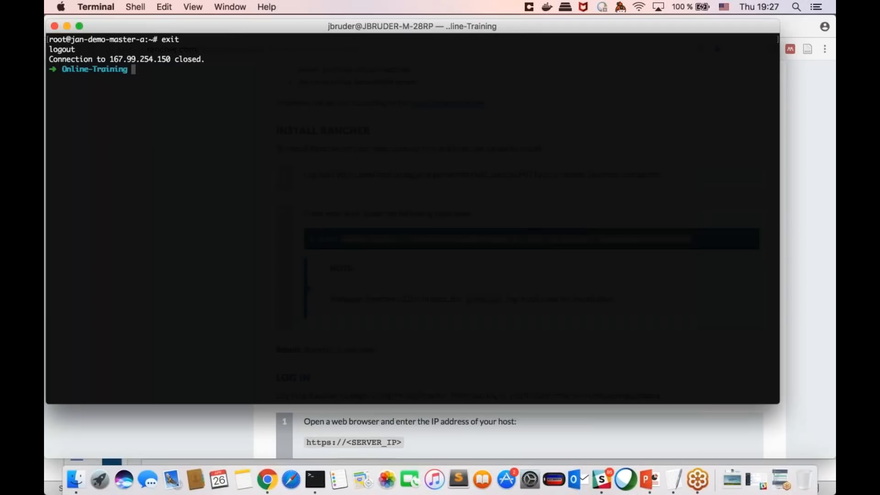
key("Up")
key("Return")
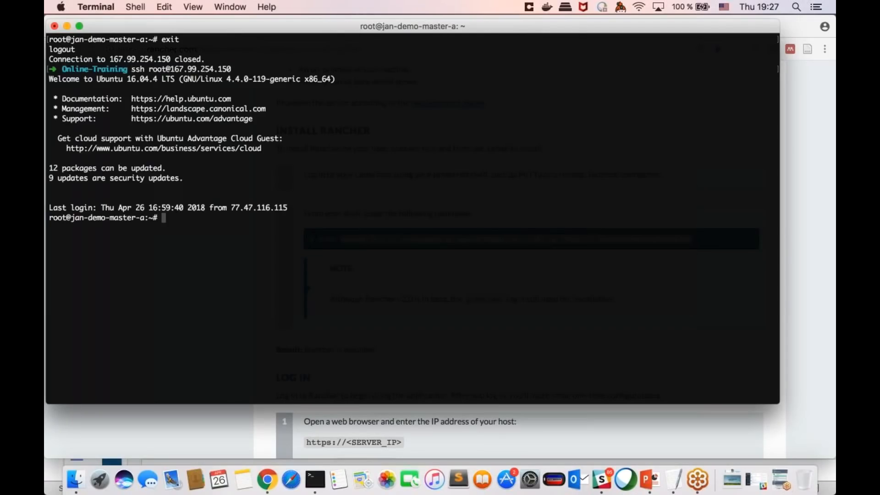
Step: Clear the terminal and display the host's Docker details with docker info
key("ctrl+l")
key("Return")
key("Return")
key("Return")
key("Return")
type("docker info")
key("Return")
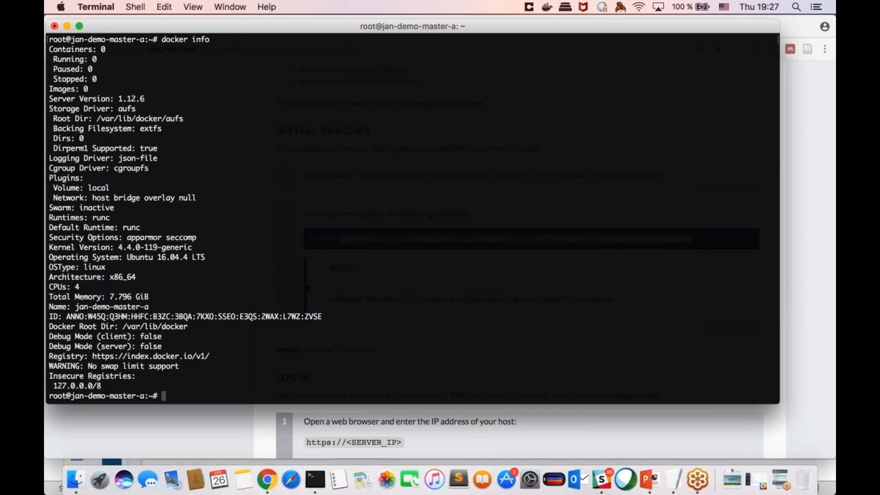
Step: Run docker run -d --restart=unless-stopped -p 80:80 -p 443:443 rancher/server:preview on the host
key("super+v")
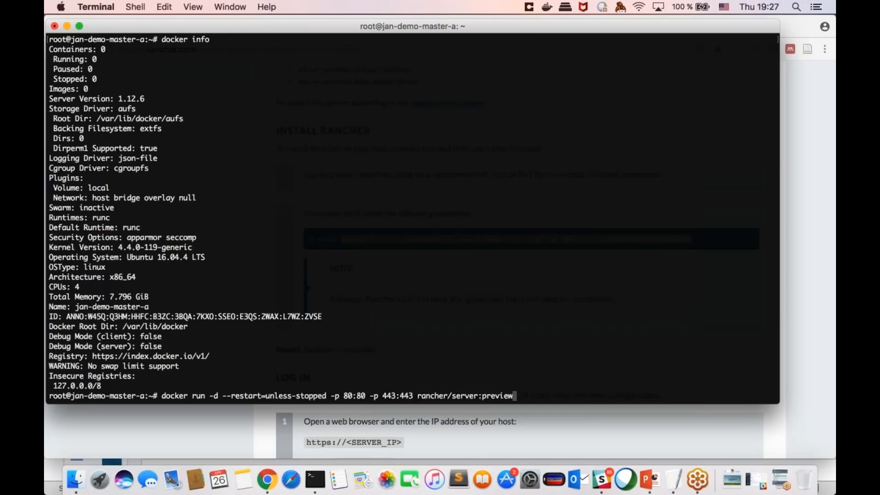
key("Return")
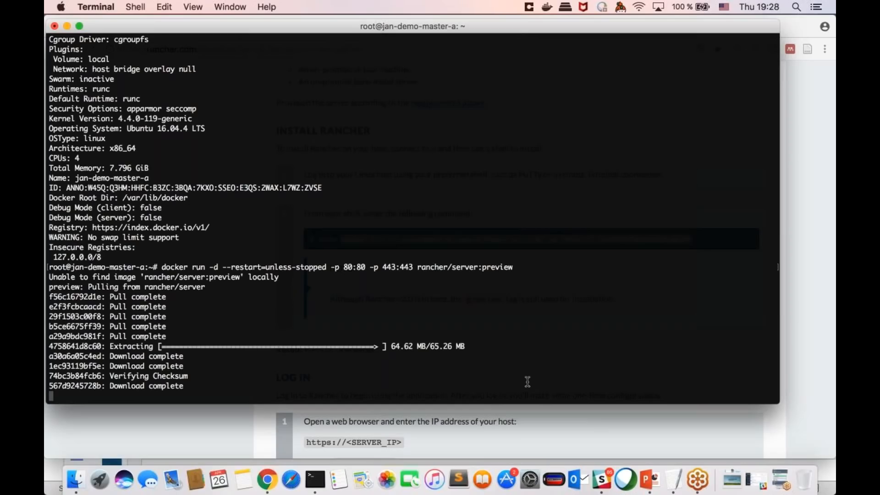
Step: Return to the Quick Start Guide in Chrome and review the Log In instructions for the Rancher server
left_click(527, 414)
scroll(540, 333, "down", 5)
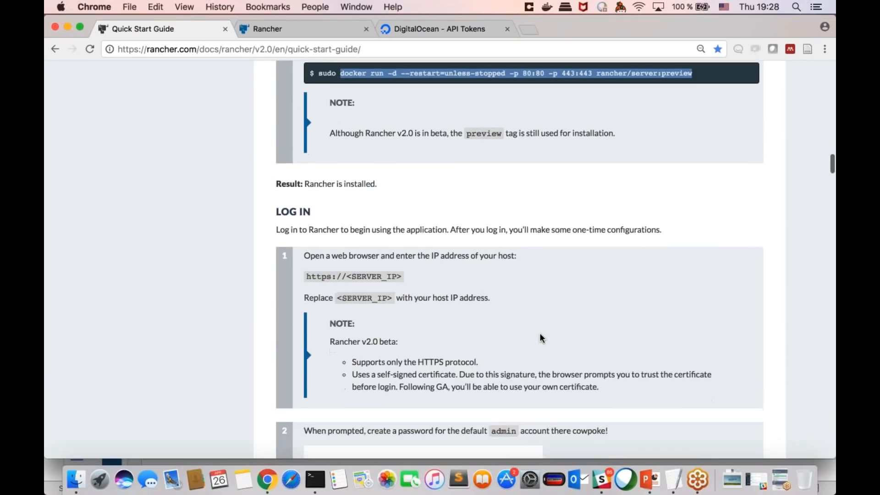
scroll(540, 333, "up", 2)
left_click(315, 479)
left_click(461, 433)
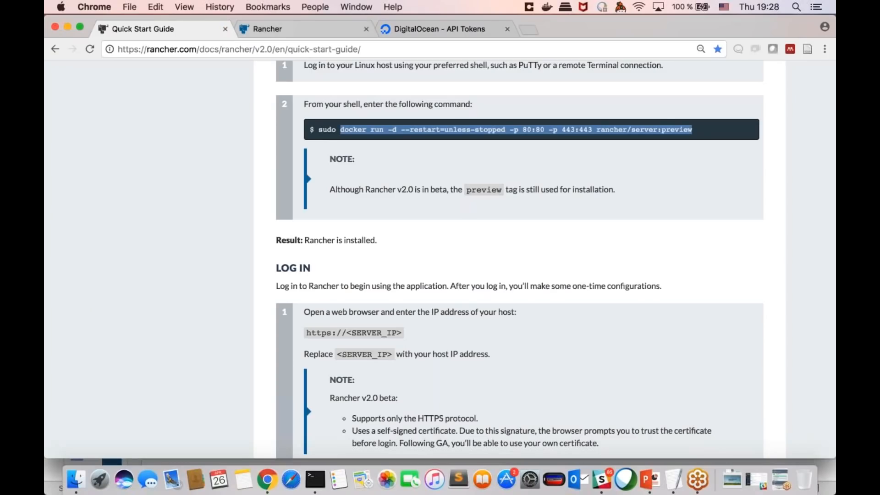
Step: Open the existing Rancher server's root address to list its clusters, and view the Authentication options under Security
left_click(274, 28)
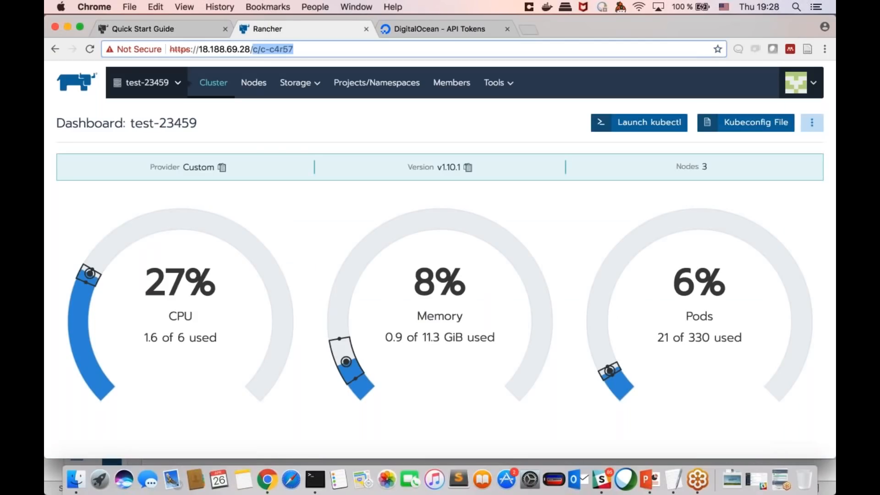
key("BackSpace")
key("Return")
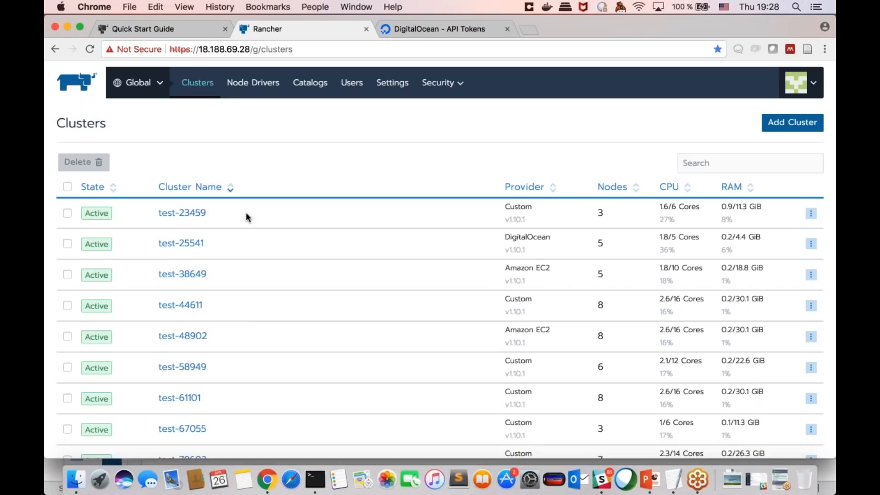
mouse_move(438, 84)
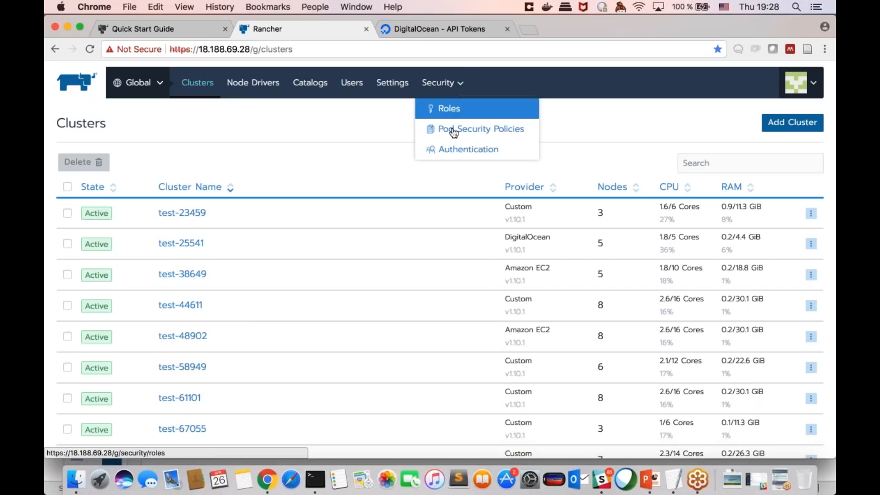
left_click(455, 151)
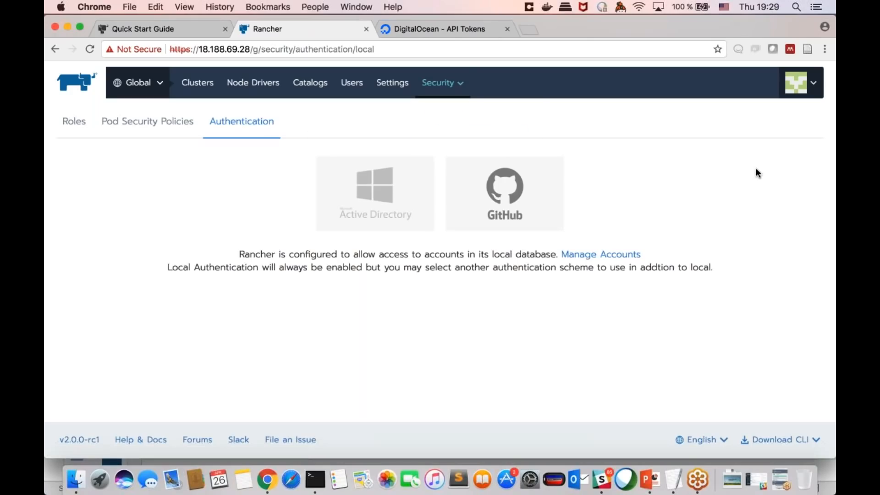
Step: Start adding a new user and enter the username and the account password
left_click(351, 82)
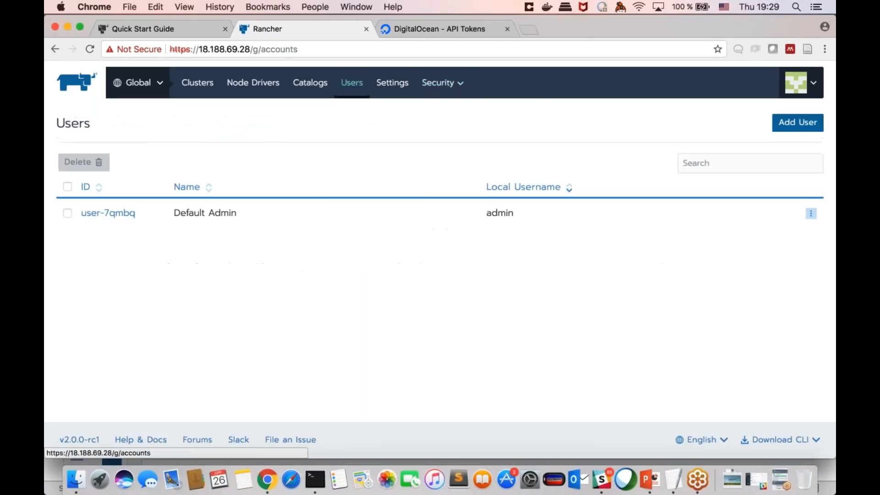
left_click(797, 123)
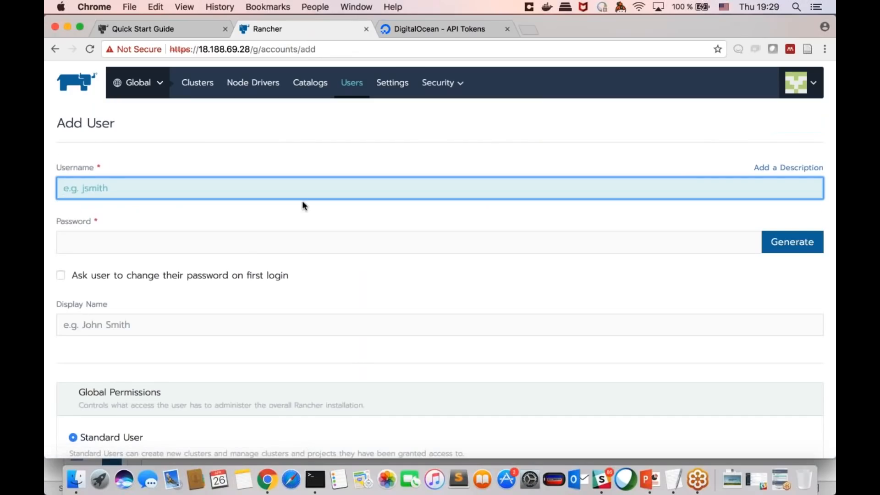
type("jan")
left_click(288, 235)
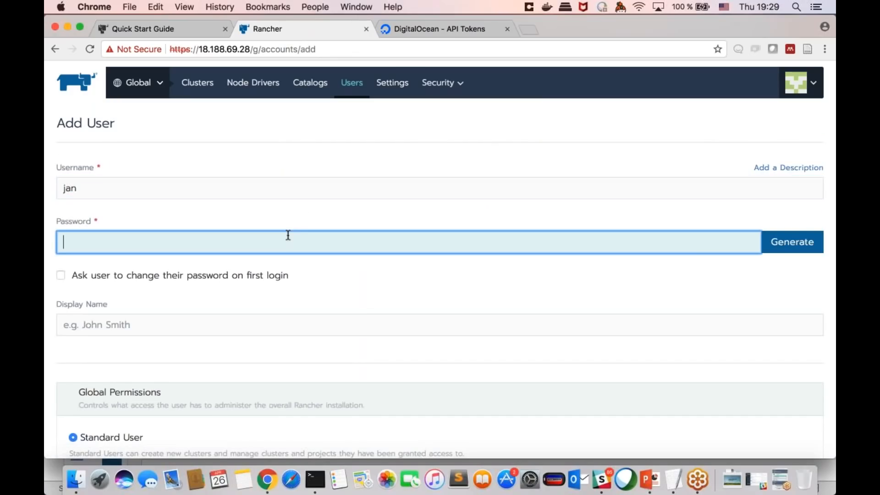
type("ja••••••••")
Step: Grant the new user the Administrator global permission and create the account
scroll(312, 324, "down", 2)
scroll(343, 264, "down", 2)
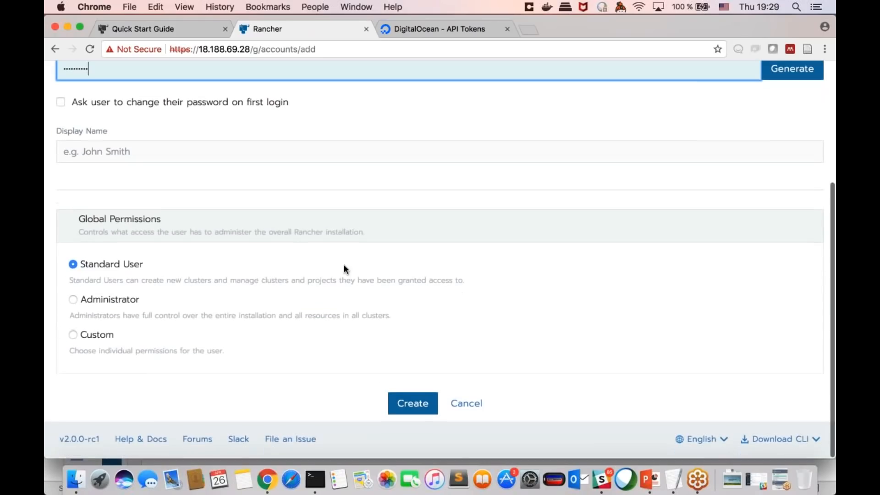
scroll(251, 115, "up", 1)
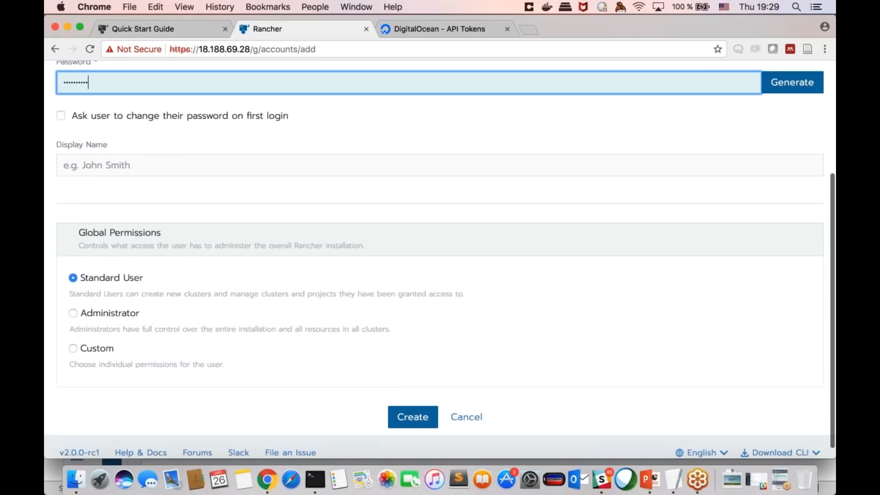
scroll(166, 276, "down", 1)
left_click(109, 300)
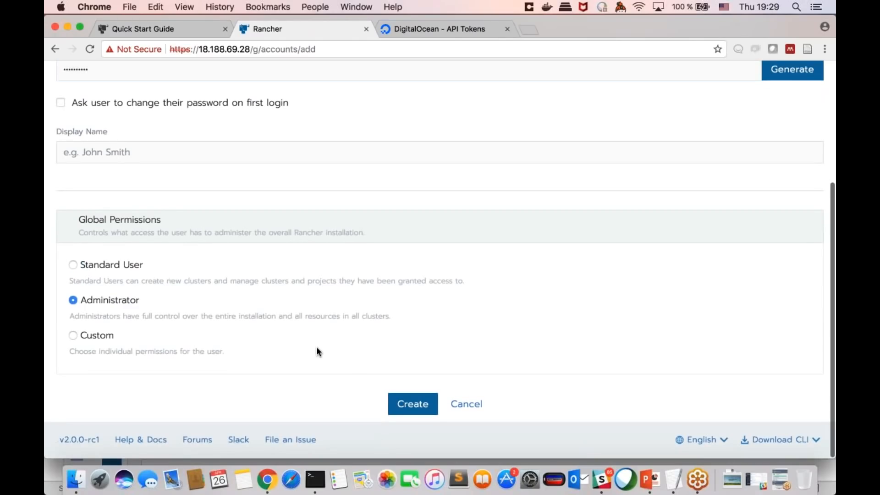
scroll(368, 292, "up", 3)
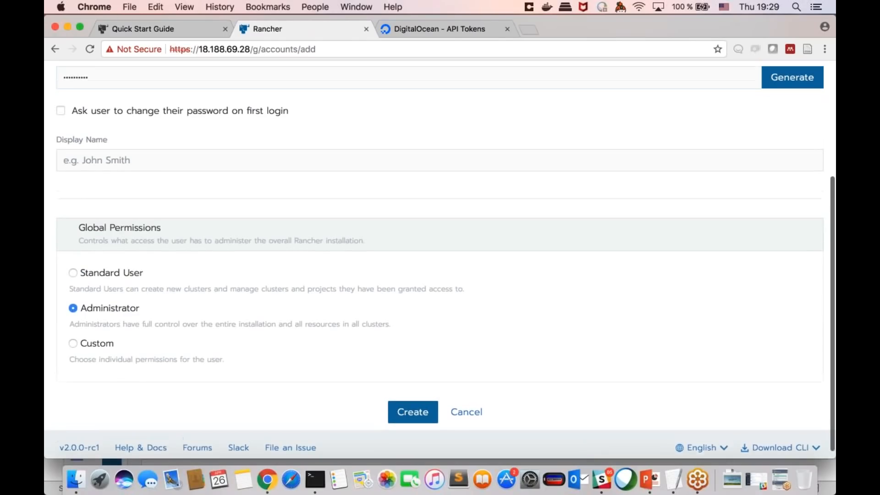
scroll(398, 145, "down", 1)
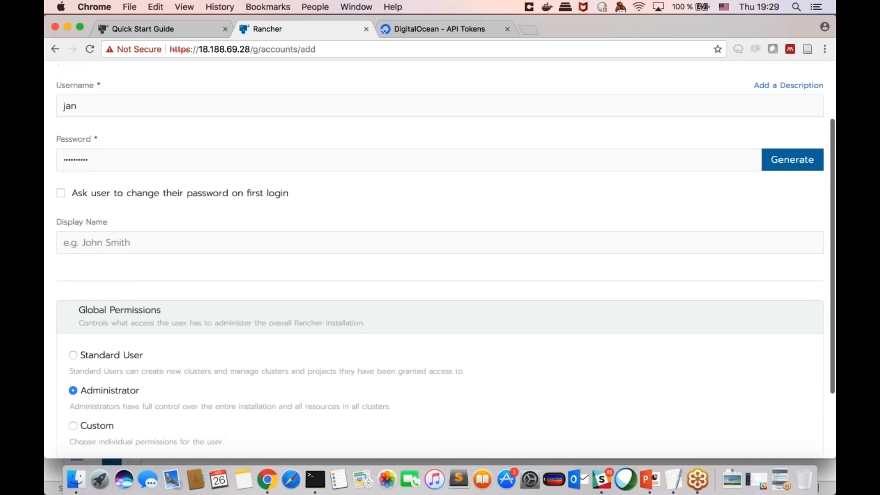
scroll(397, 145, "up", 3)
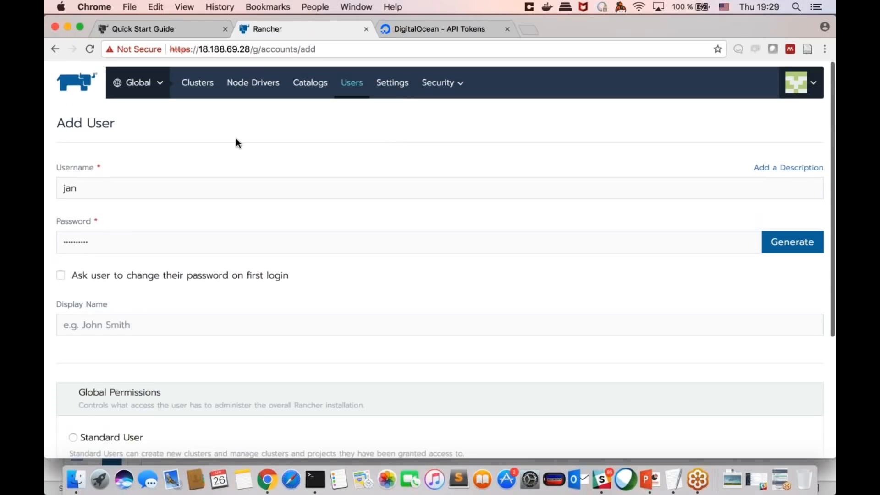
scroll(180, 118, "down", 5)
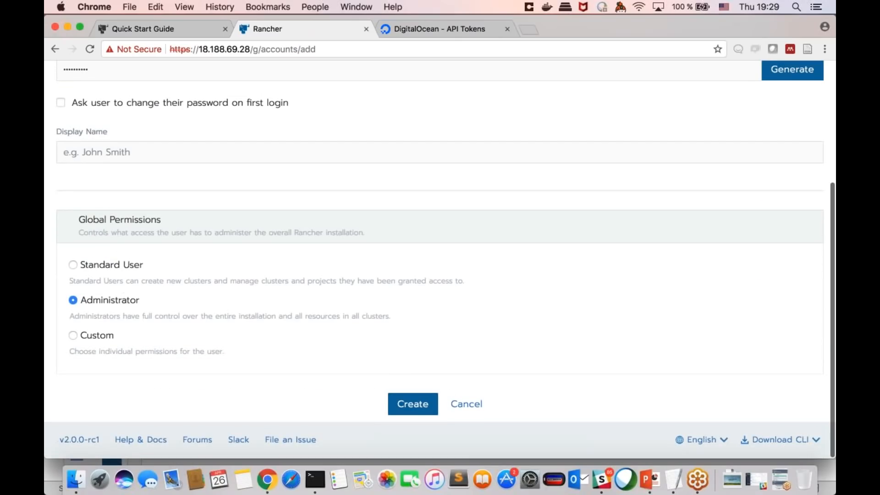
scroll(184, 238, "up", 5)
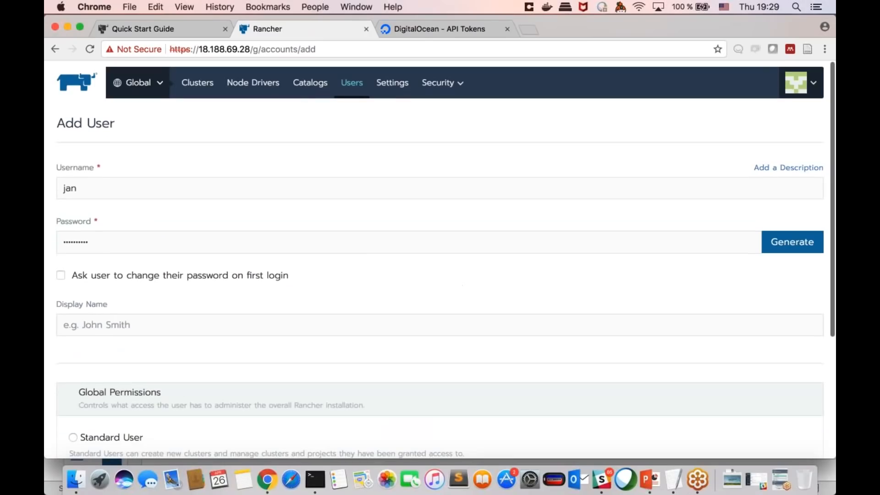
scroll(439, 257, "down", 5)
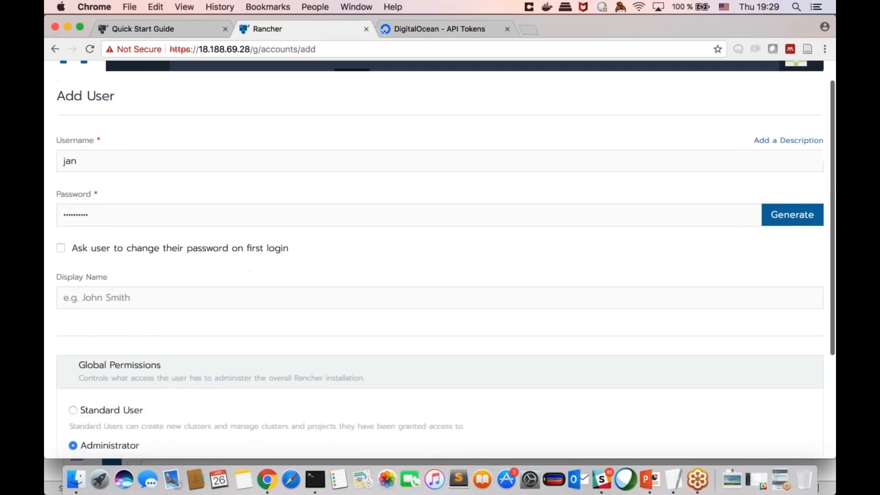
left_click(412, 403)
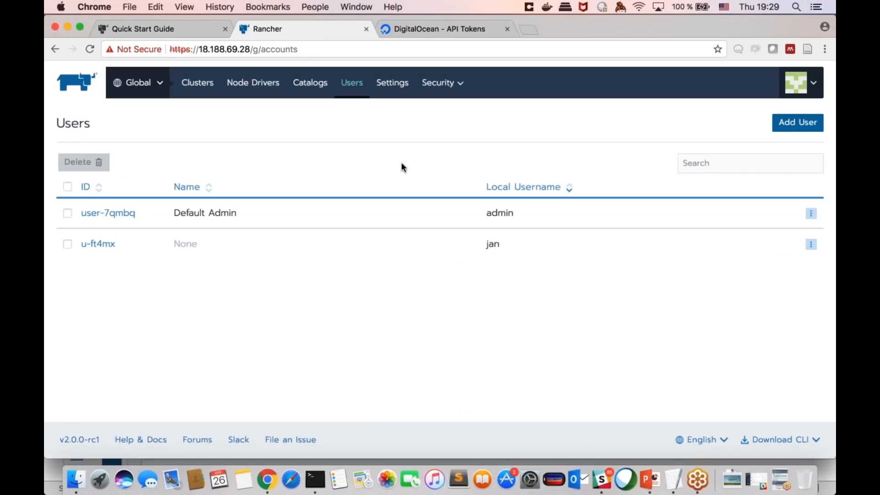
Step: Open the Pod Security Policies, start a new policy and review its Basic Policies options
mouse_move(440, 83)
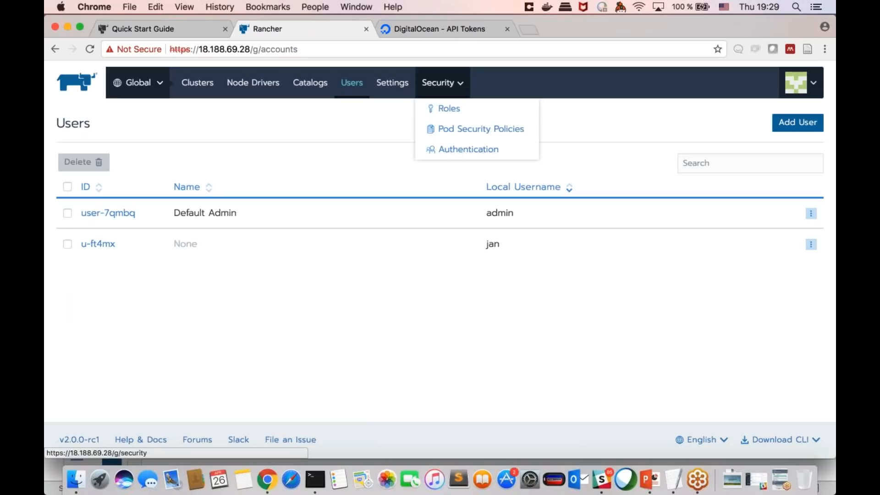
left_click(468, 133)
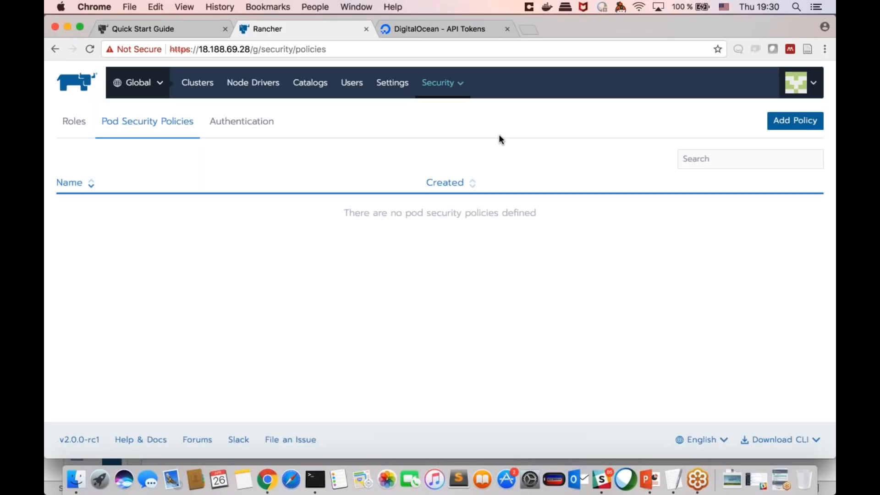
left_click(783, 121)
scroll(454, 260, "down", 3)
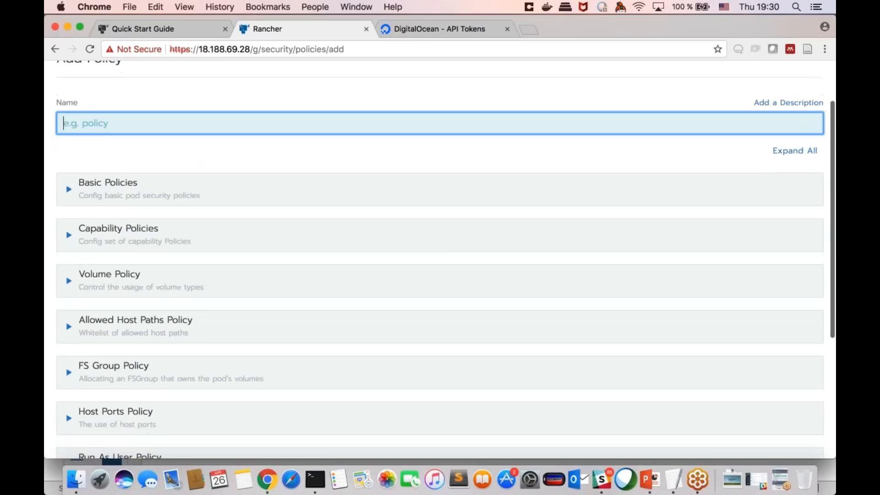
left_click(328, 195)
left_click(327, 194)
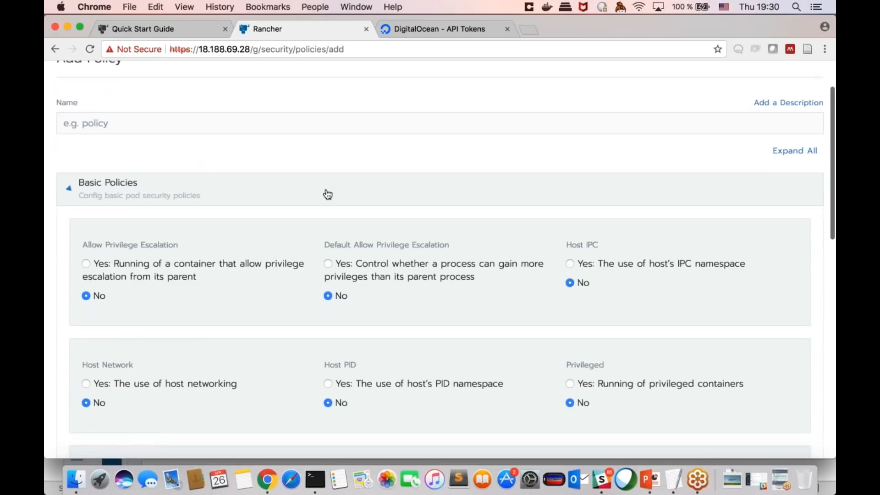
scroll(316, 165, "down", 2)
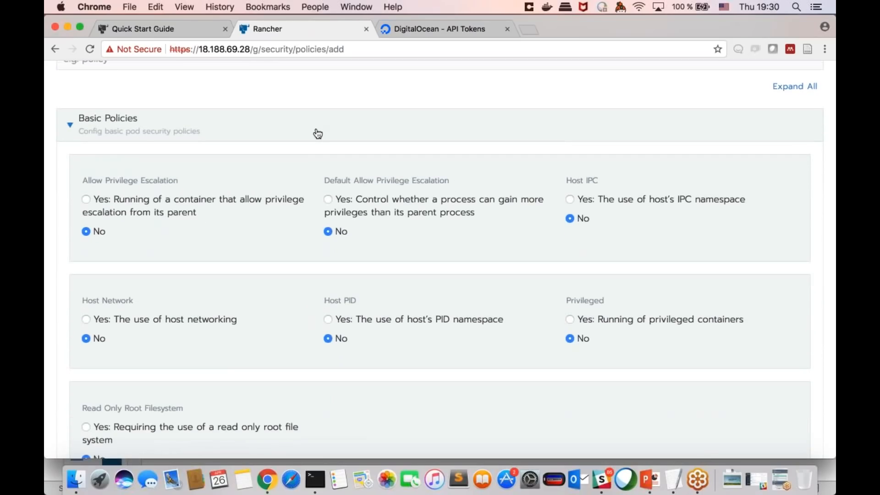
scroll(314, 144, "down", 5)
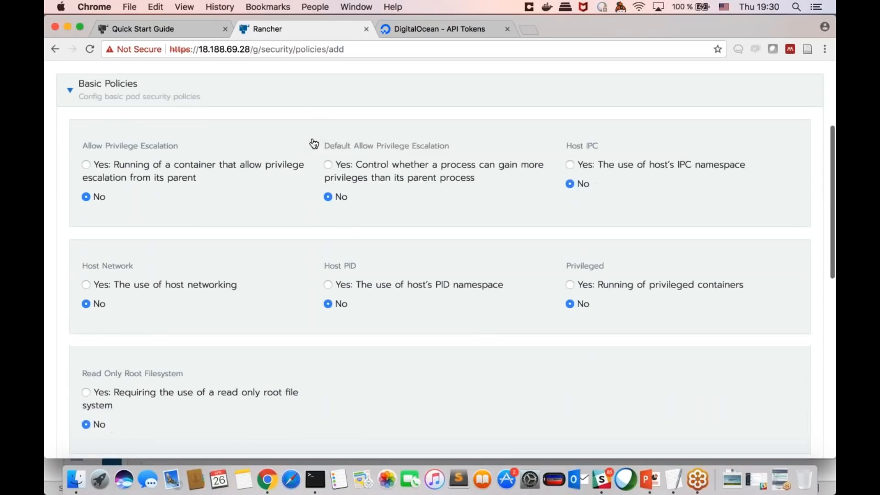
Step: Expand the Capability Policies of the new policy and examine the Allowed Capabilities and the remaining policy sections
left_click(261, 305)
scroll(261, 305, "down", 3)
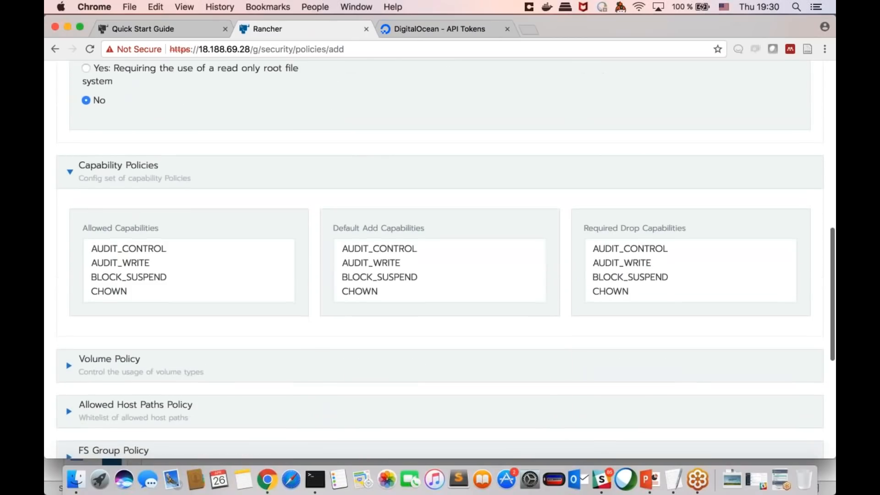
scroll(263, 267, "down", 5)
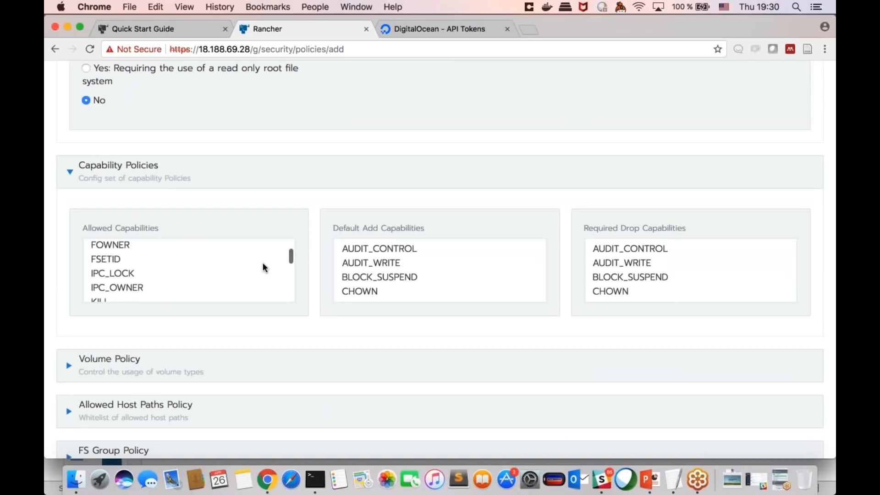
scroll(286, 288, "down", 3)
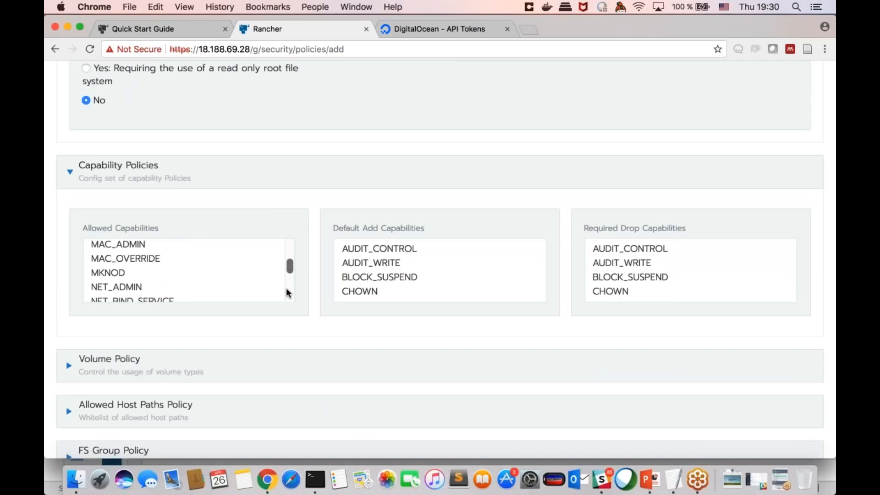
scroll(313, 315, "down", 1)
scroll(312, 315, "down", 4)
scroll(298, 228, "up", 3)
scroll(269, 228, "down", 2)
scroll(312, 269, "down", 2)
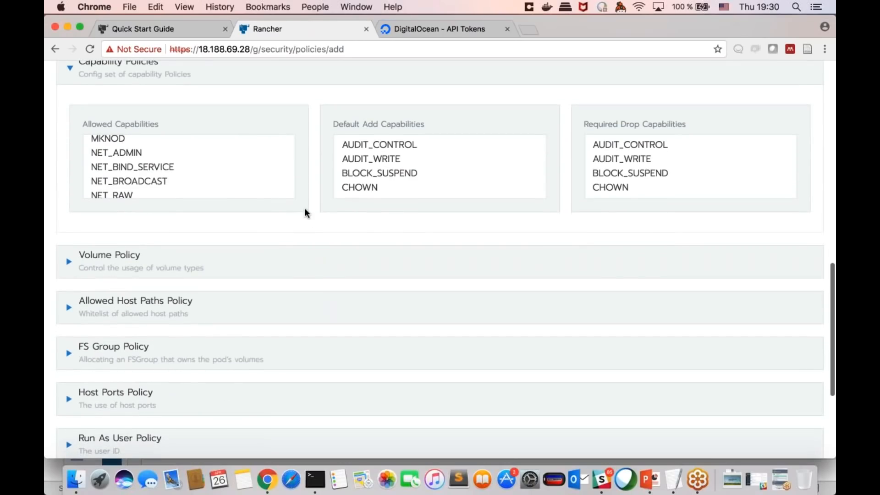
scroll(308, 214, "up", 2)
scroll(315, 248, "down", 2)
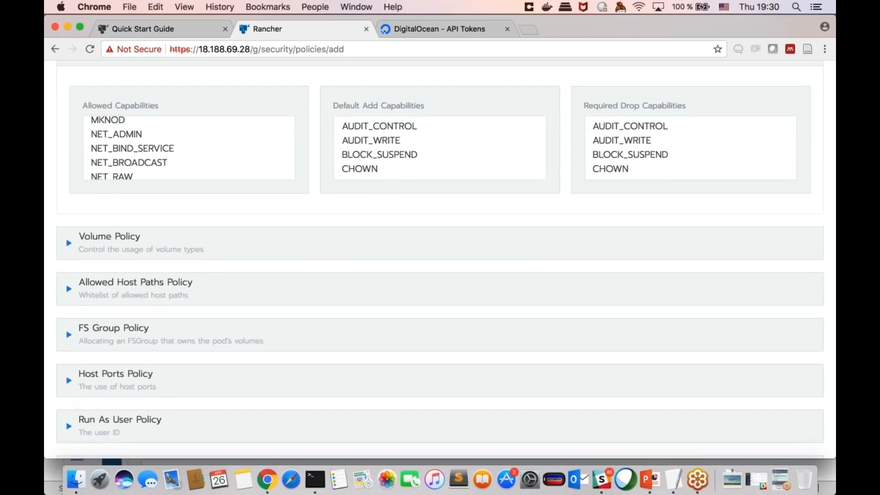
Step: Open the Roles list under Security and examine the built-in cluster and project roles
scroll(377, 201, "up", 15)
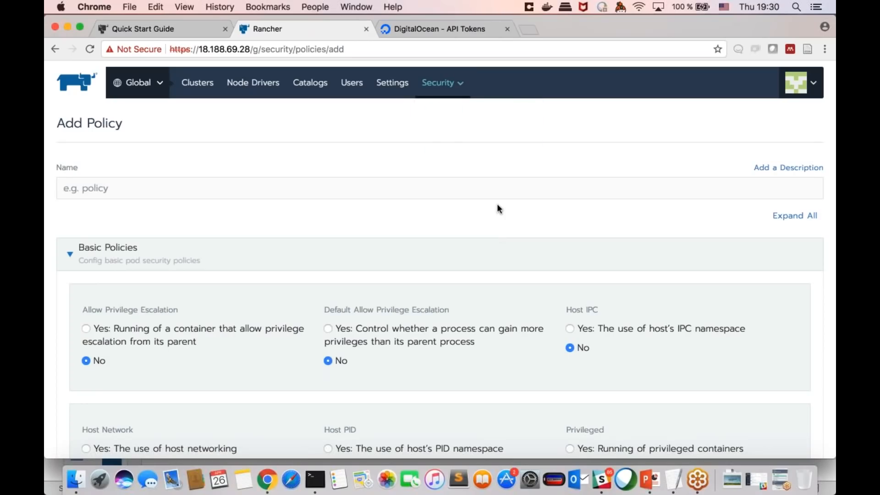
left_click(440, 106)
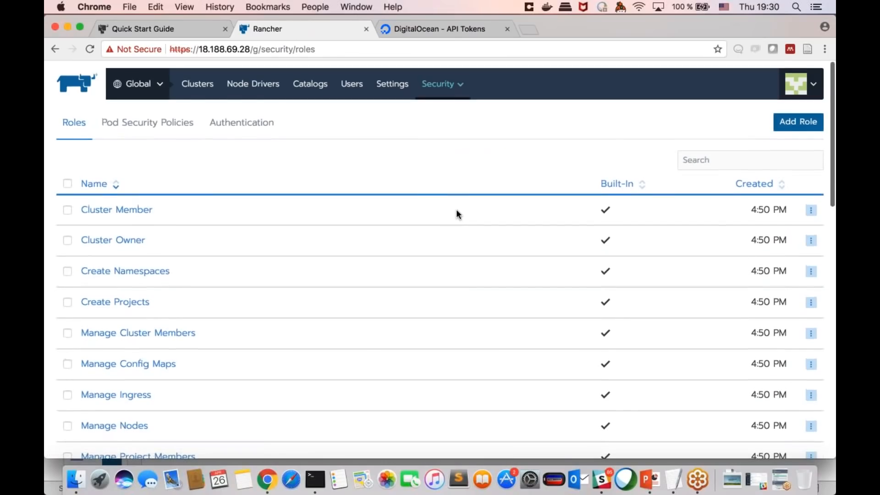
scroll(457, 213, "down", 5)
scroll(456, 213, "up", 5)
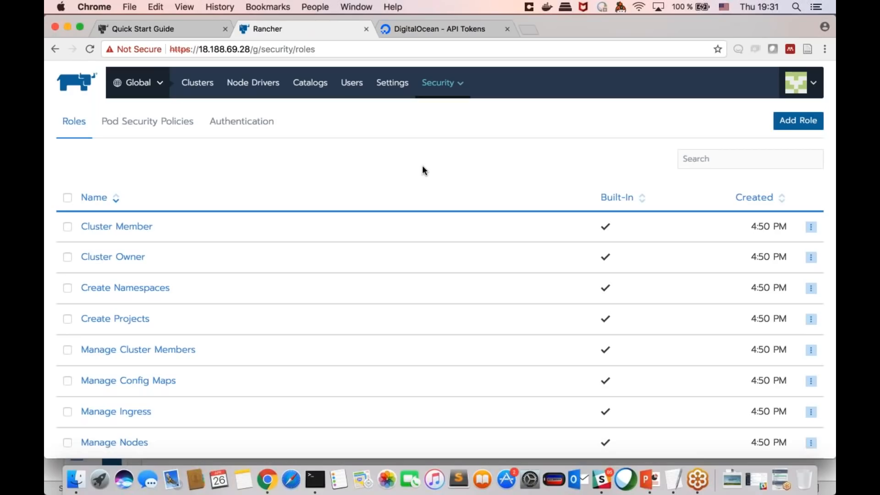
scroll(422, 167, "down", 5)
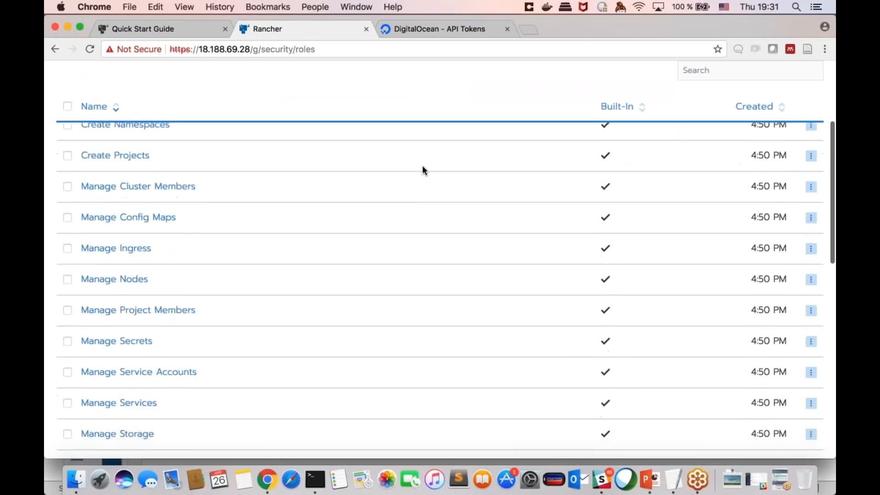
scroll(422, 165, "up", 10)
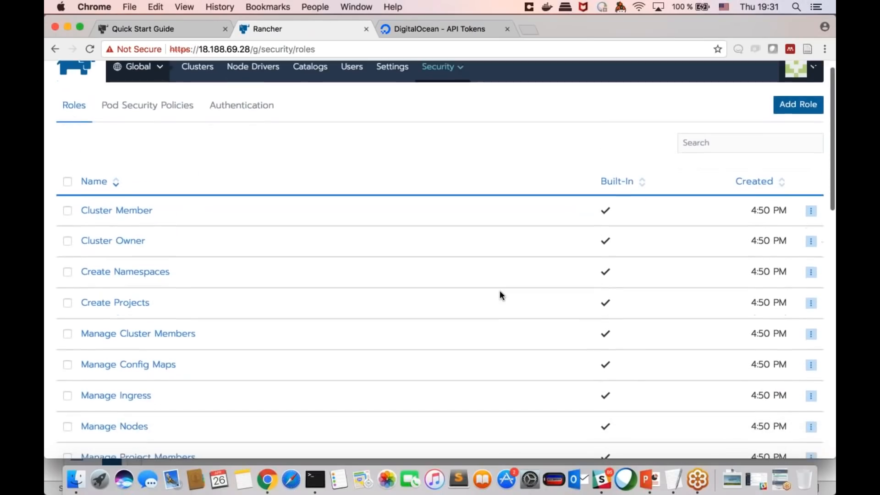
scroll(500, 293, "down", 8)
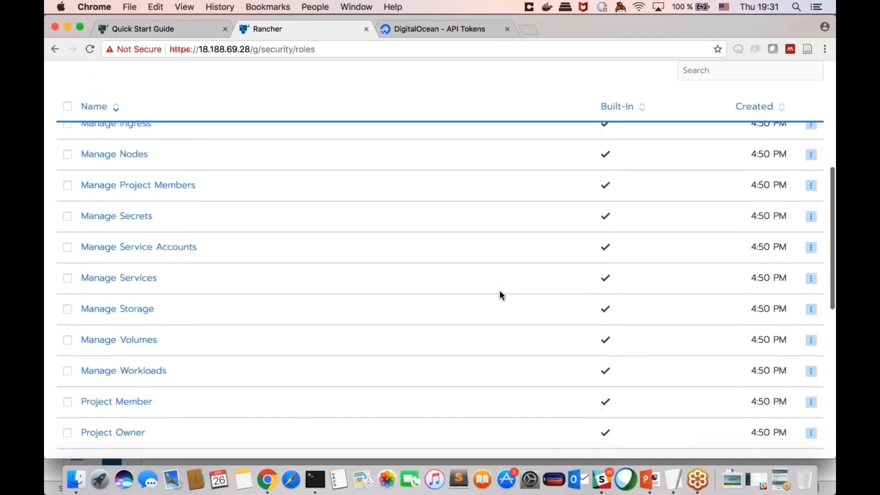
scroll(326, 303, "down", 4)
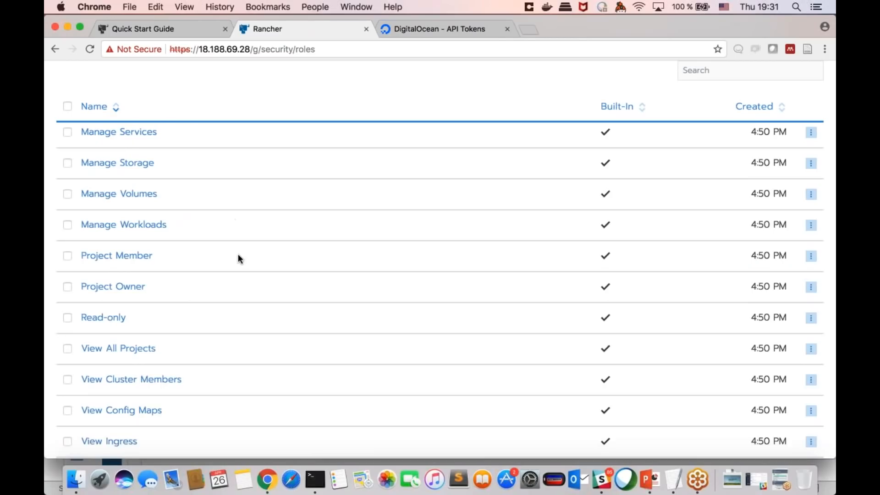
scroll(238, 254, "up", 1)
scroll(238, 254, "down", 2)
scroll(237, 254, "up", 1)
scroll(238, 254, "up", 3)
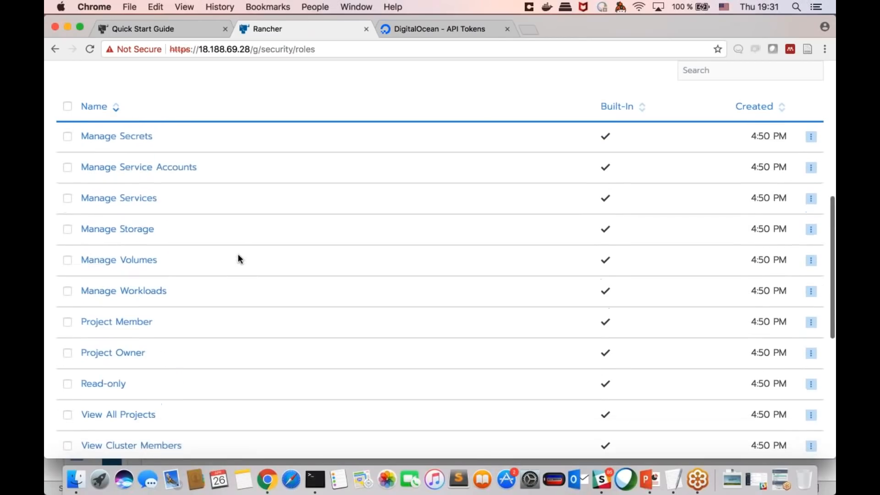
scroll(241, 274, "up", 10)
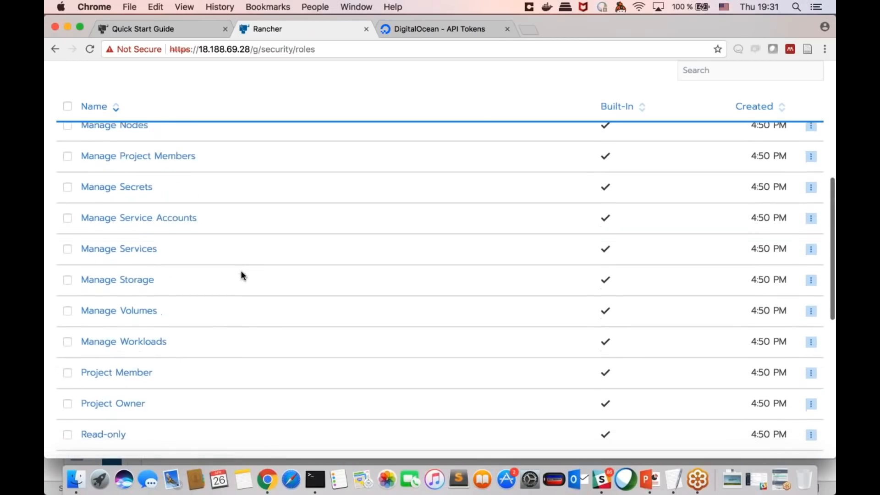
Step: Start a new role, add an entry under Inherit from a Role and review the roles offered for inheritance
left_click(798, 120)
scroll(375, 274, "down", 3)
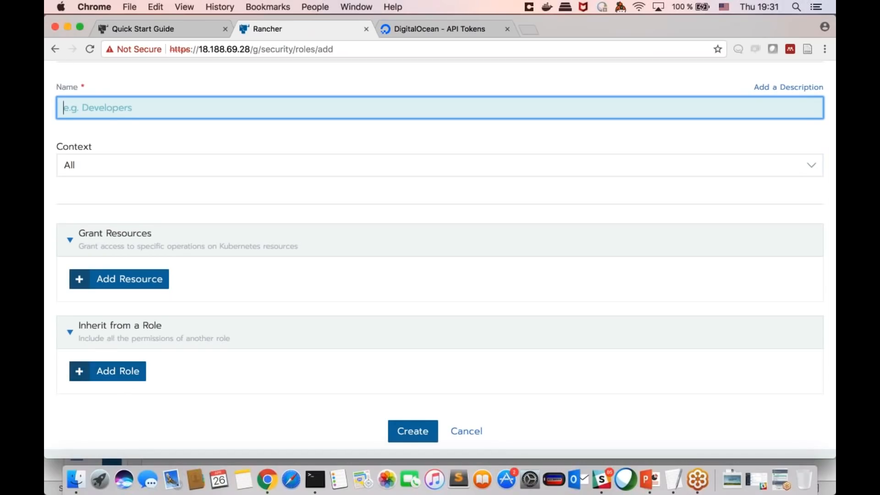
left_click(129, 371)
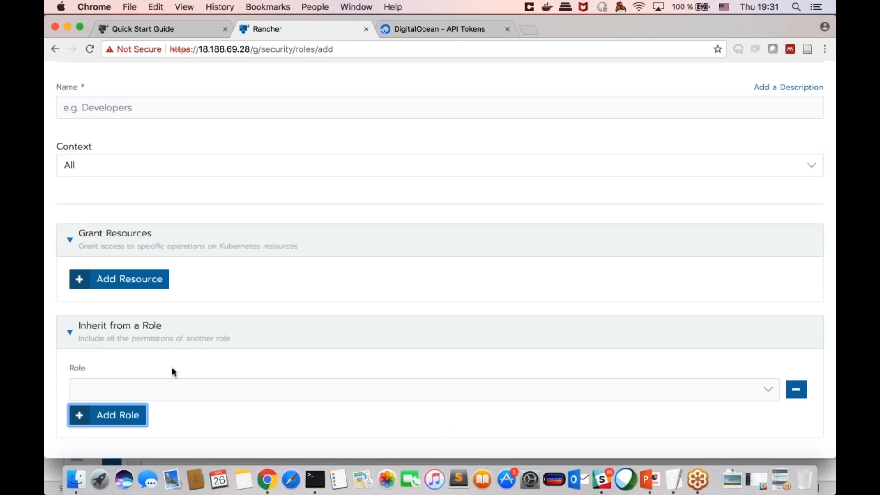
left_click(689, 395)
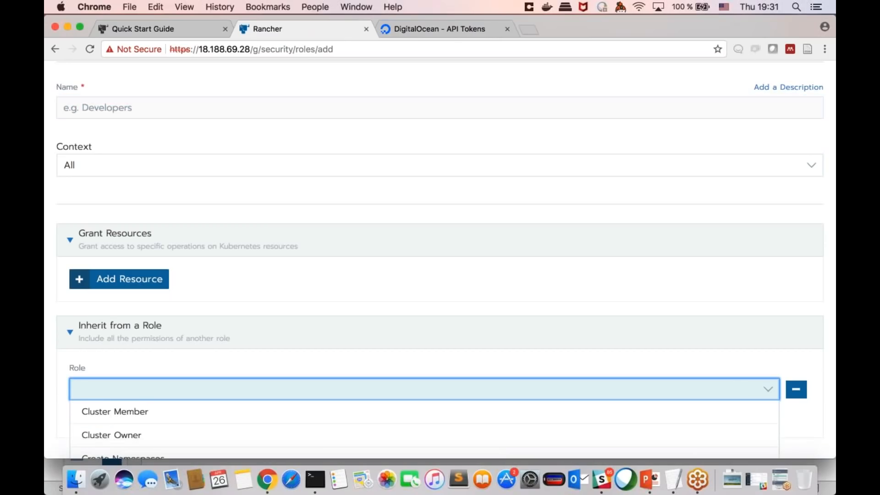
scroll(409, 407, "down", 2)
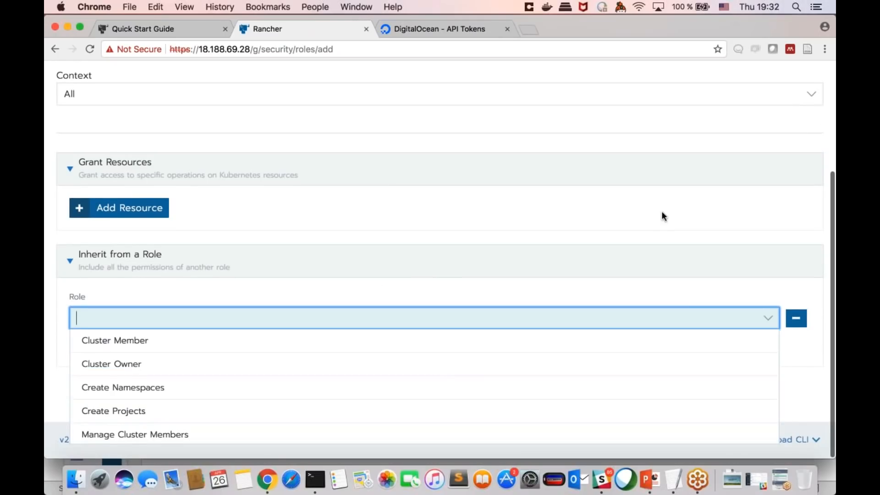
left_click(662, 213)
scroll(391, 200, "up", 4)
Step: Add a resource entry under Grant Resources and examine the Kubernetes resources that can be granted to the role
left_click(119, 358)
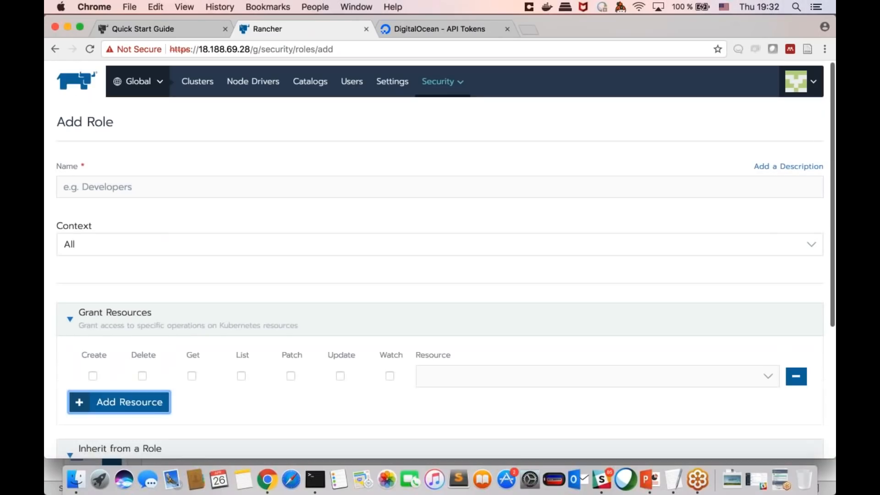
scroll(253, 376, "down", 4)
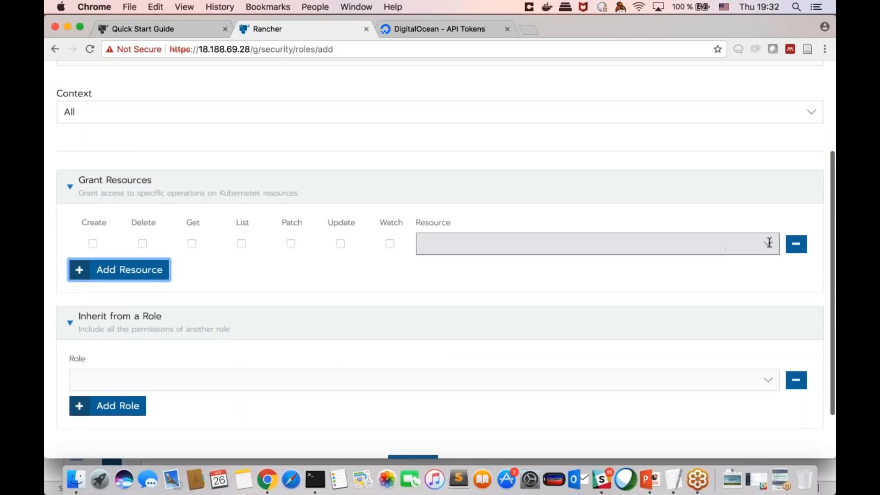
left_click(769, 243)
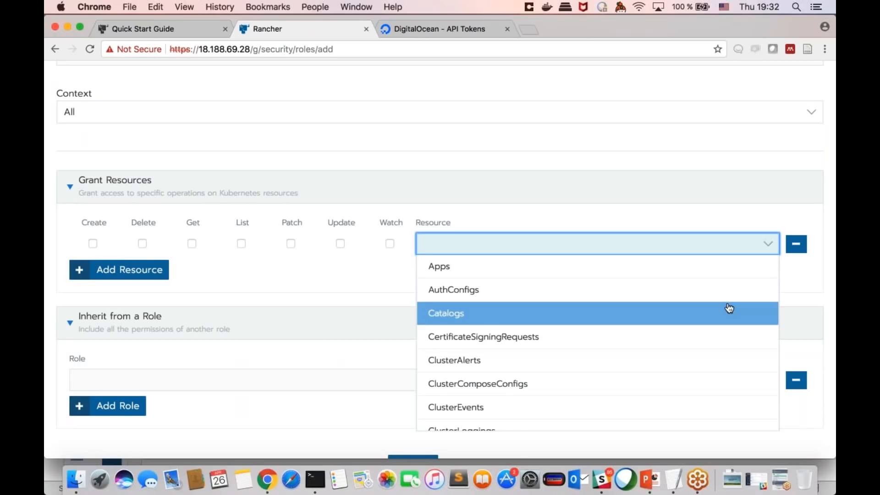
scroll(727, 308, "down", 3)
scroll(729, 308, "down", 10)
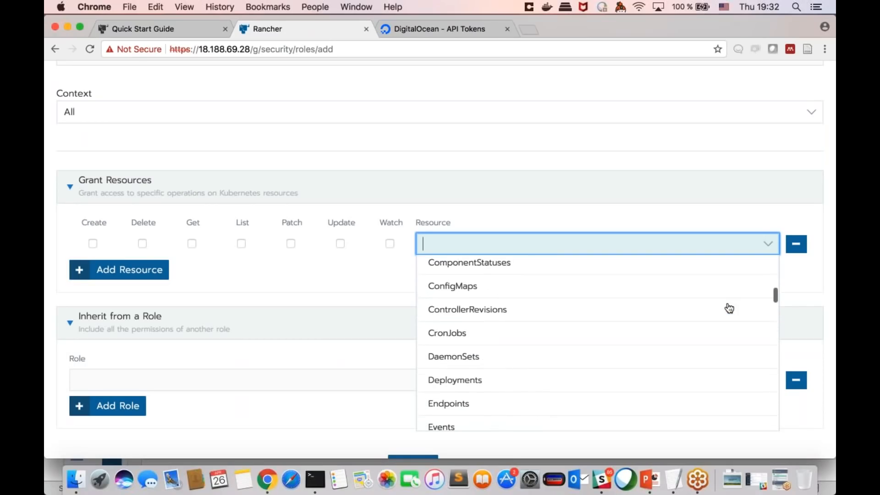
left_click_drag(774, 320, 769, 362)
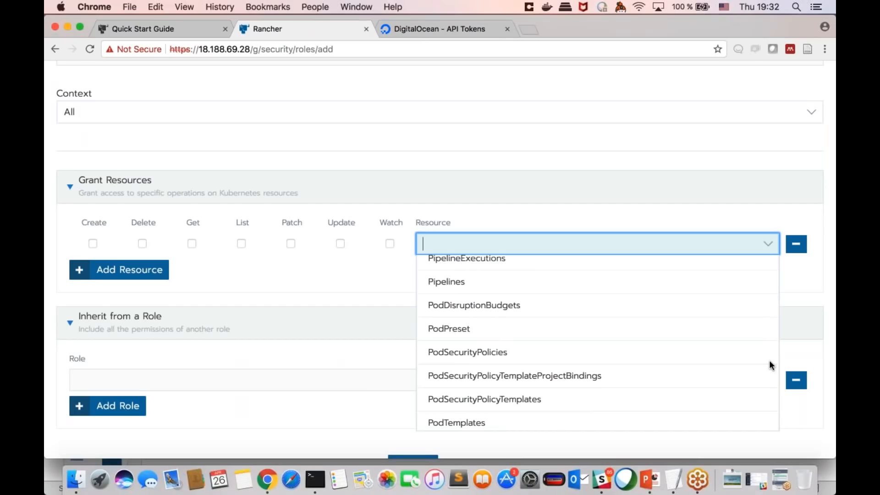
scroll(769, 359, "down", 5)
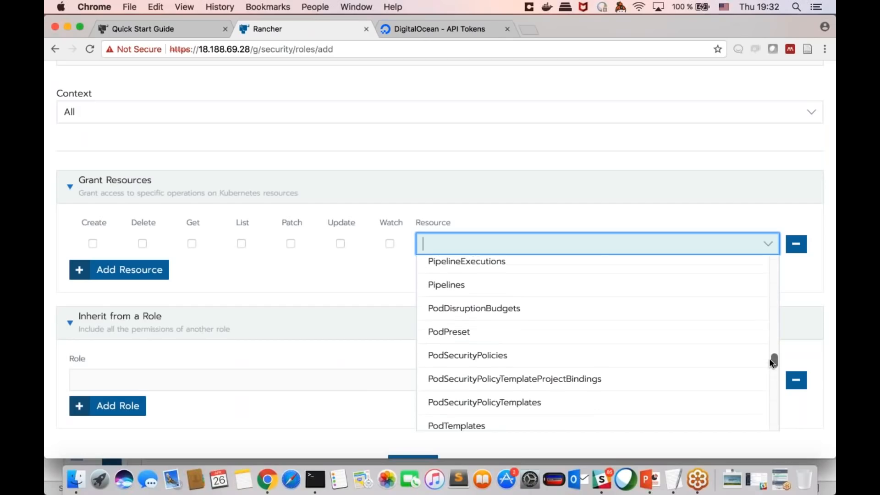
scroll(769, 359, "down", 5)
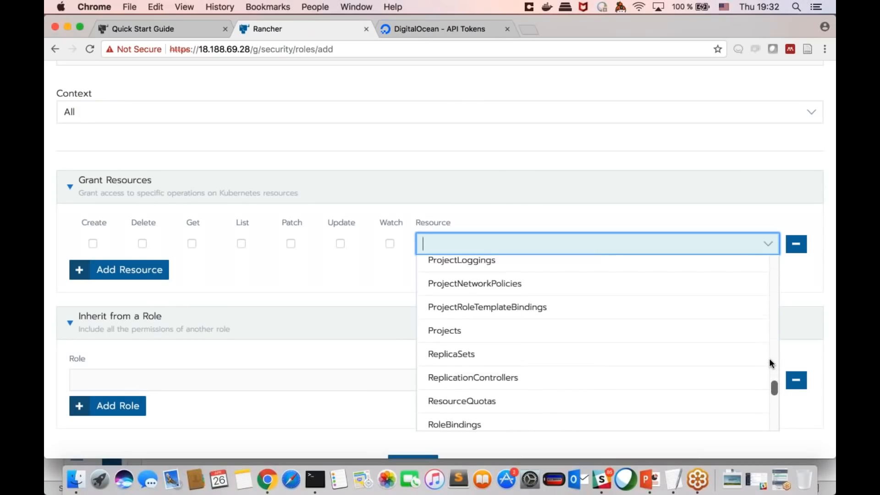
scroll(769, 358, "up", 5)
scroll(769, 359, "up", 1)
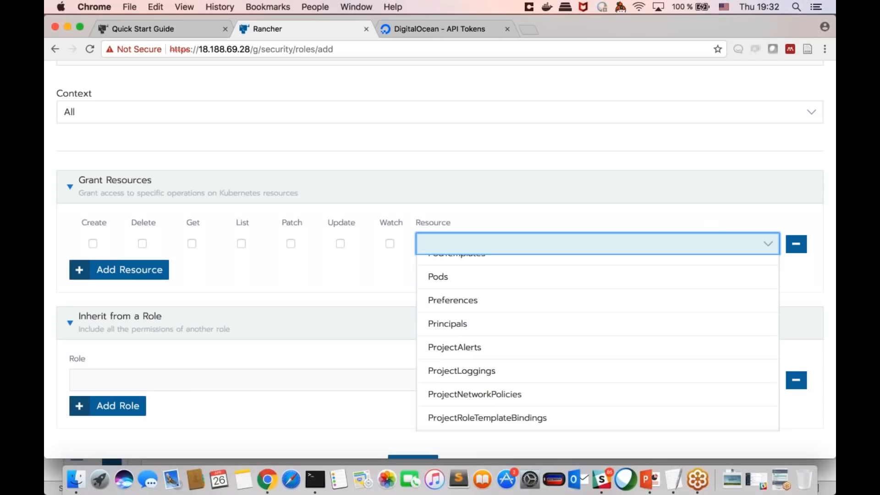
key("Escape")
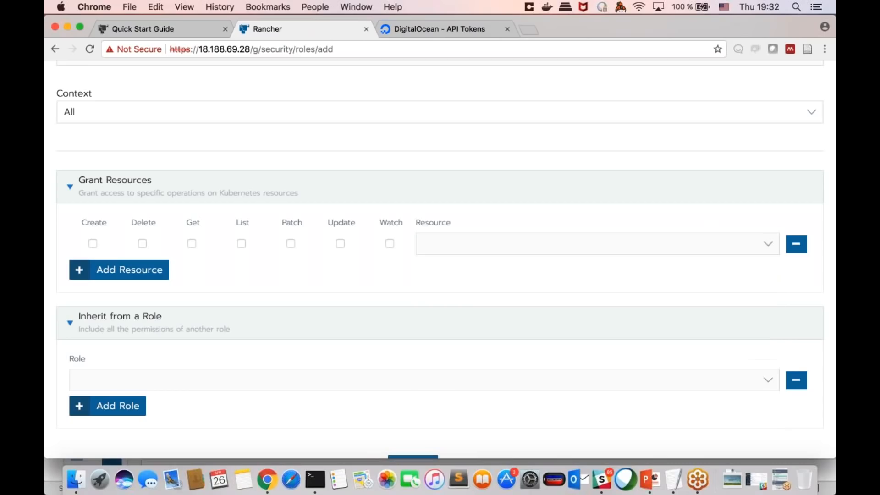
Step: Leave the new role unsaved and return to the Clusters list by way of the Users page
scroll(602, 213, "up", 3)
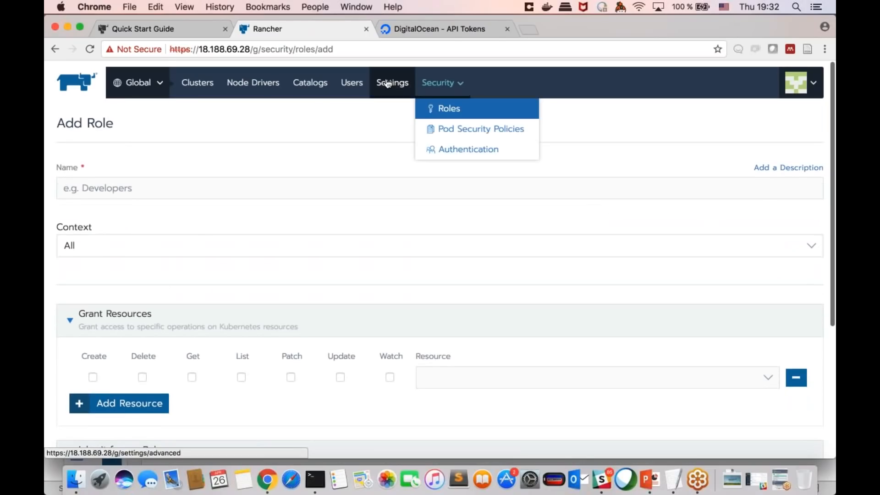
left_click(389, 84)
left_click(346, 88)
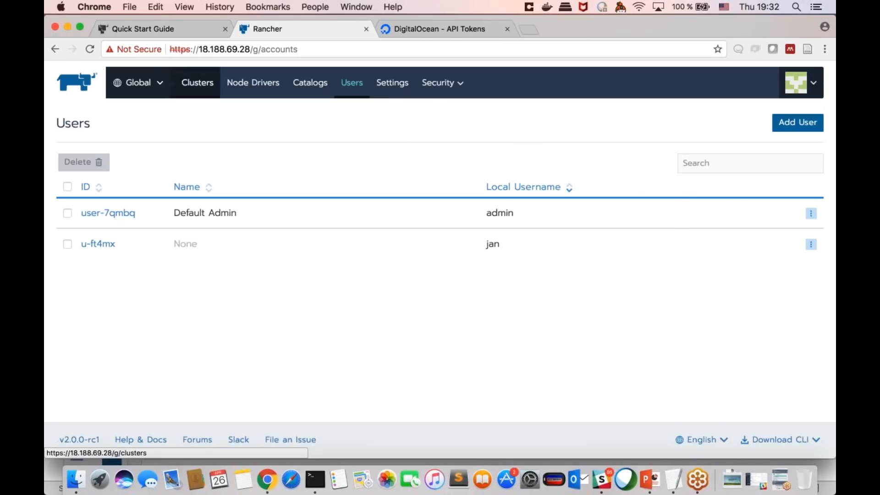
left_click(197, 83)
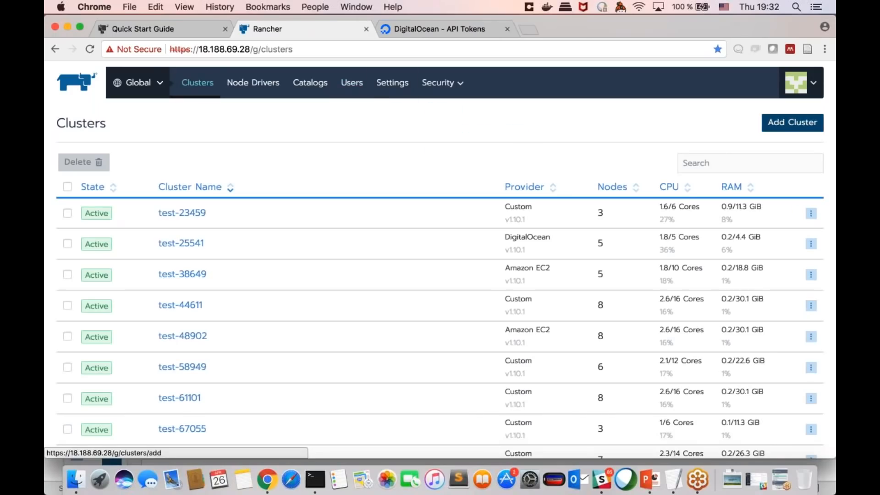
Step: Start adding a cluster and review the available hosted Kubernetes and infrastructure providers
left_click(793, 122)
scroll(440, 260, "down", 2)
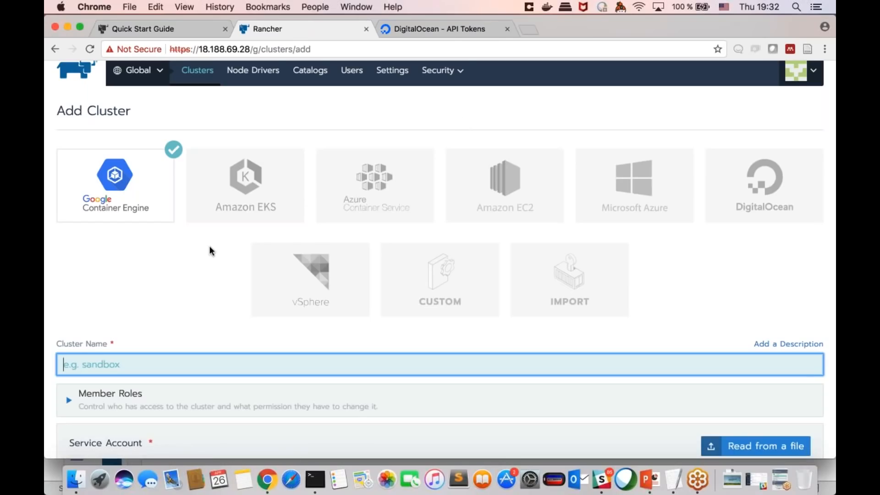
scroll(210, 248, "down", 1)
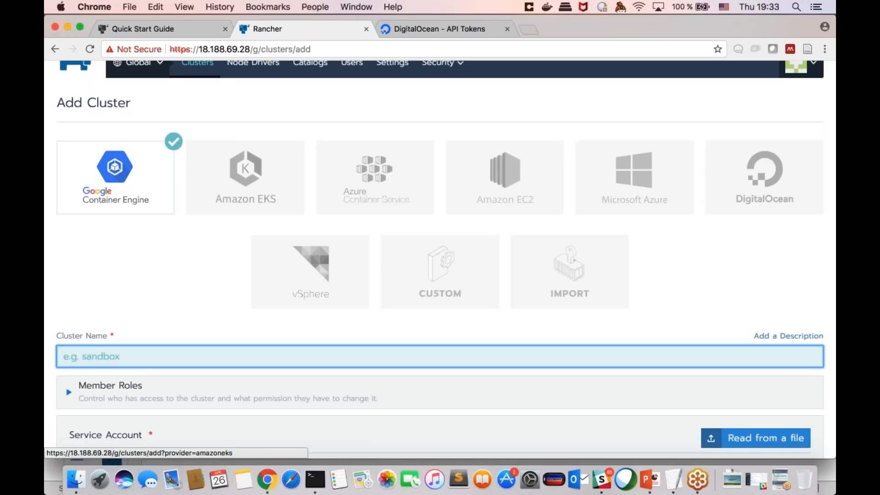
scroll(216, 226, "up", 1)
scroll(216, 225, "up", 1)
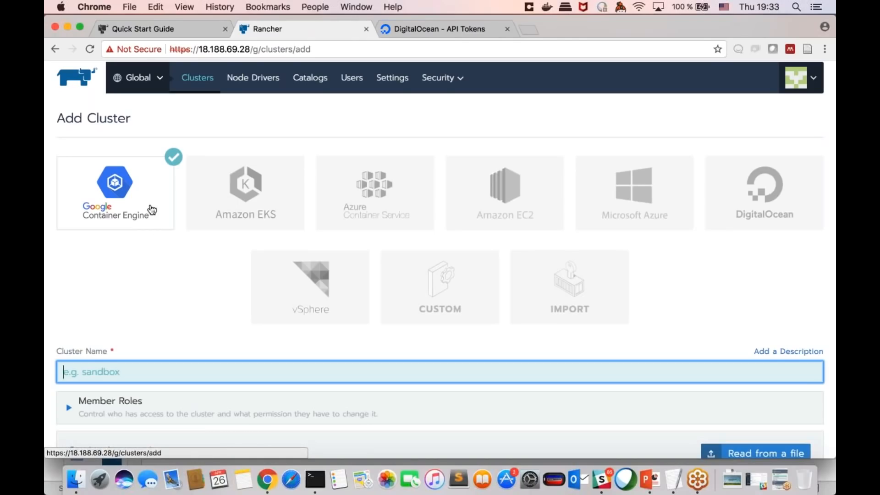
scroll(175, 255, "down", 2)
scroll(175, 255, "up", 2)
scroll(175, 255, "down", 3)
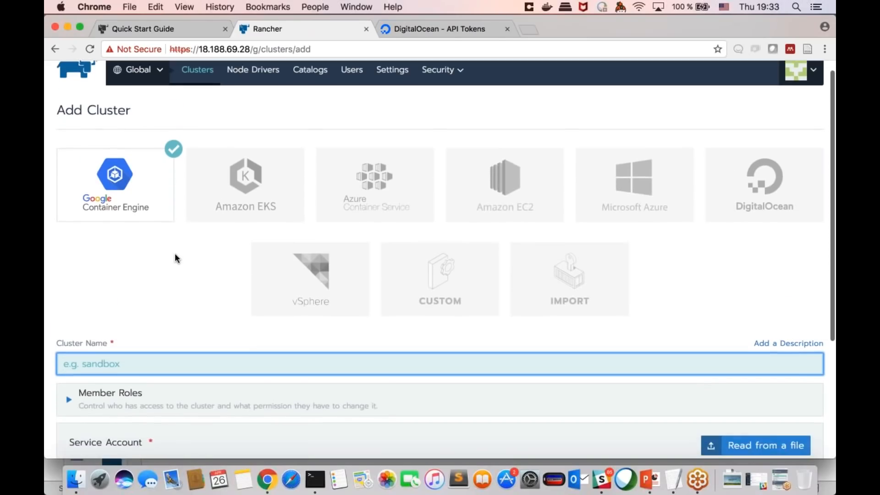
scroll(177, 257, "up", 2)
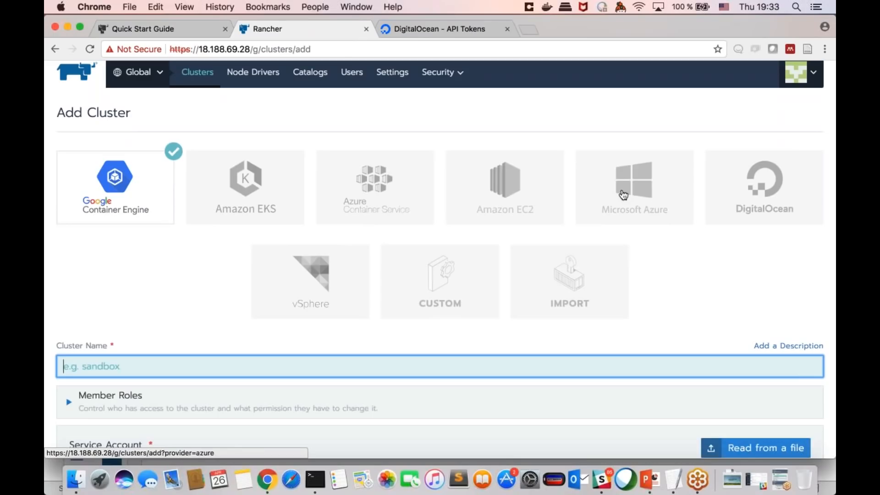
Step: Compare the Add Cluster options for the Amazon EC2, Custom and Import cluster types
left_click(516, 193)
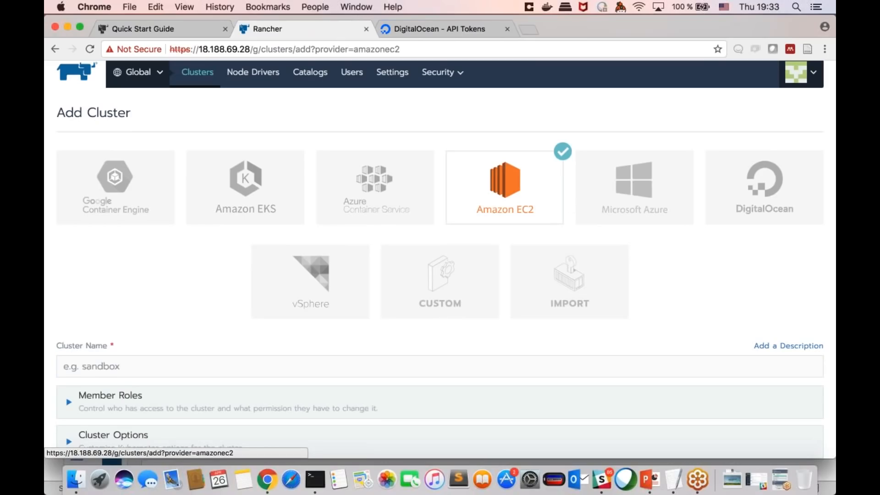
scroll(571, 205, "down", 1)
scroll(440, 229, "down", 1)
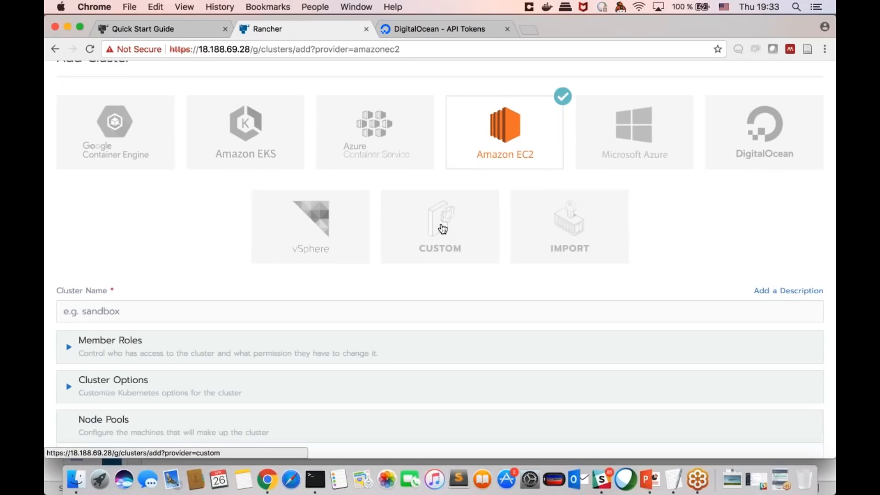
left_click(442, 229)
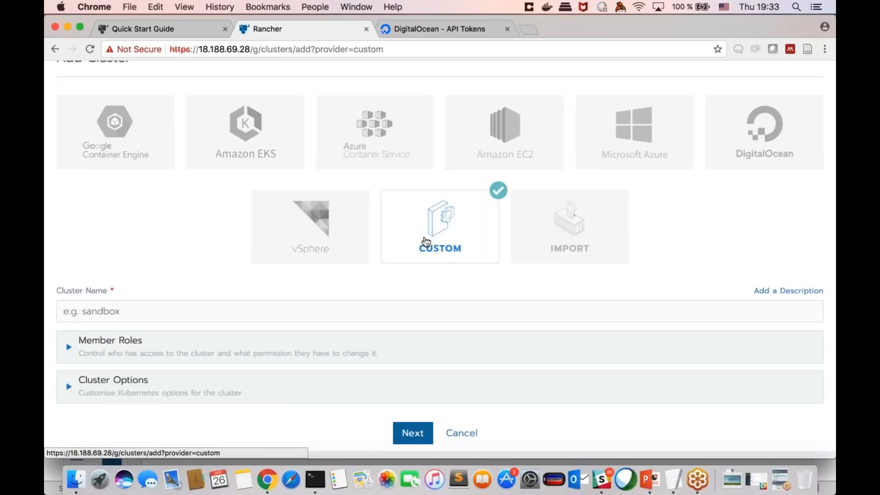
scroll(426, 241, "down", 1)
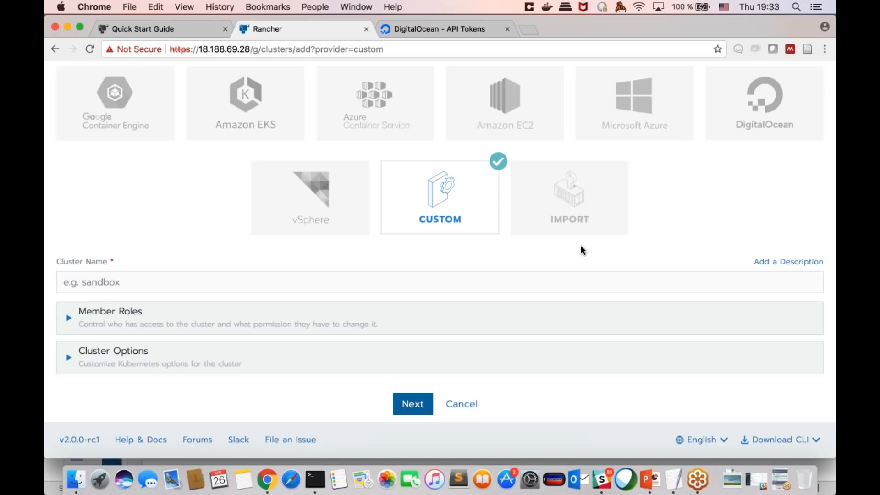
scroll(680, 216, "up", 2)
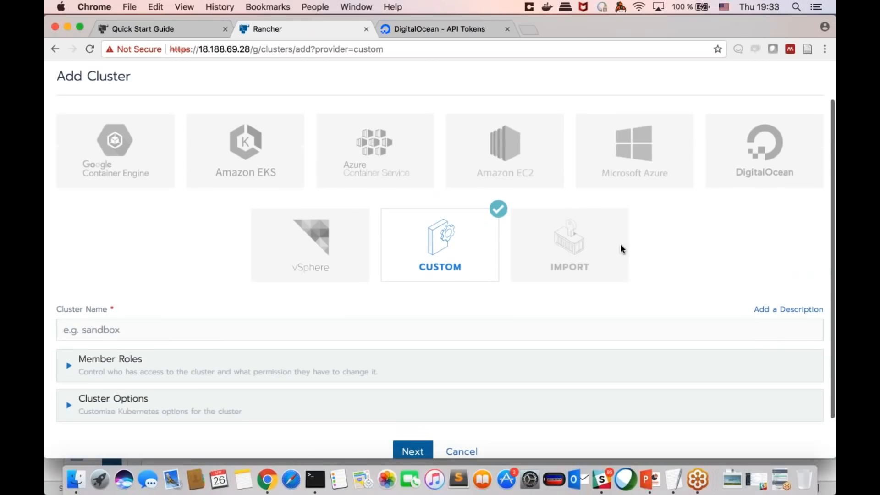
left_click(585, 257)
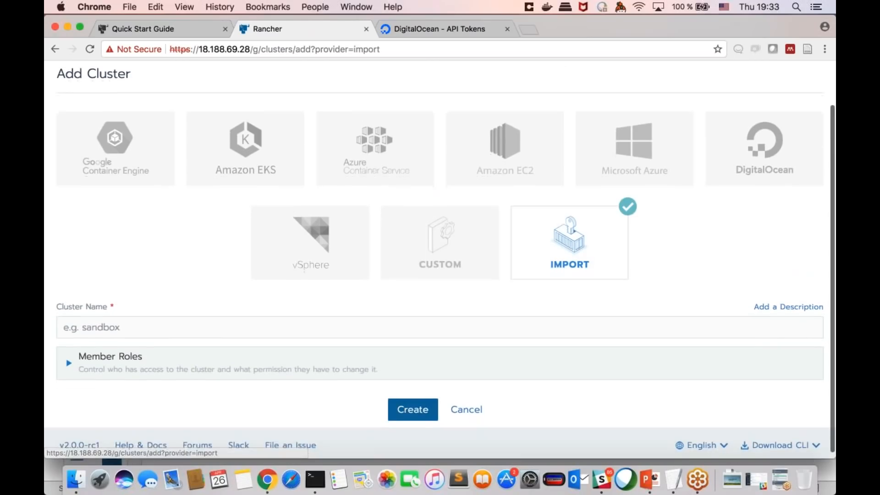
scroll(440, 259, "up", 2)
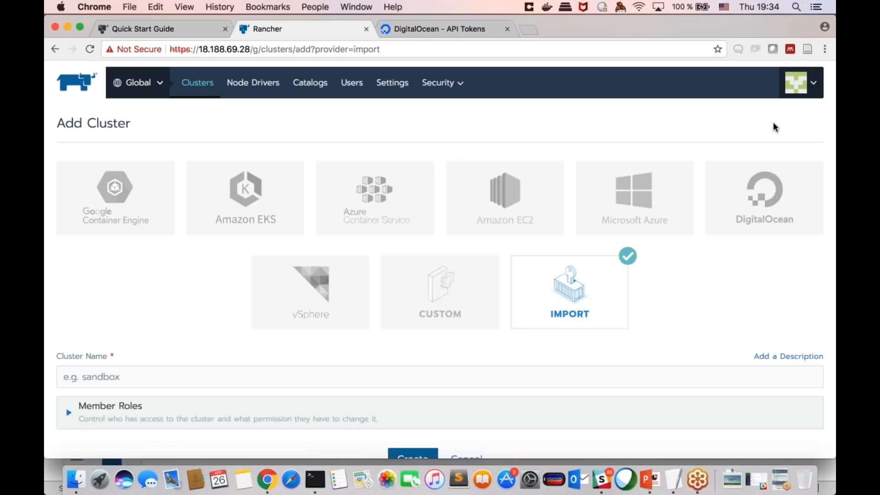
Step: Open the account's Node Templates, start a new template and choose DigitalOcean as its provider
mouse_move(797, 87)
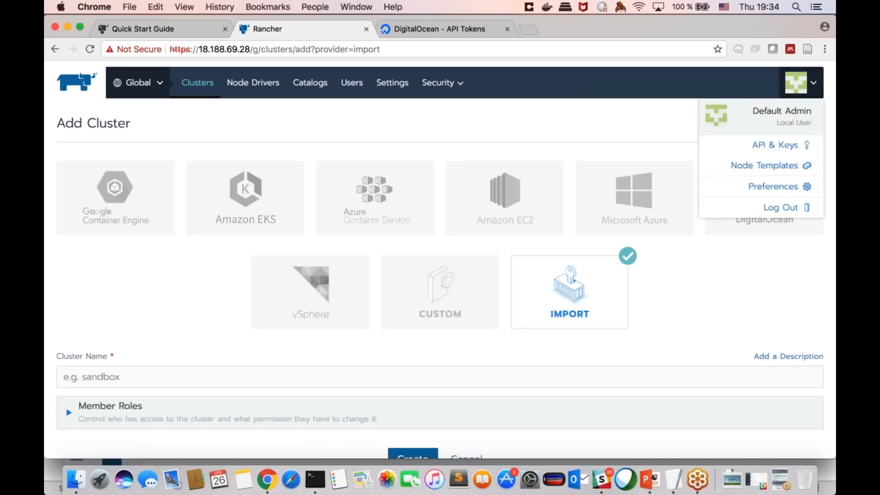
left_click(769, 165)
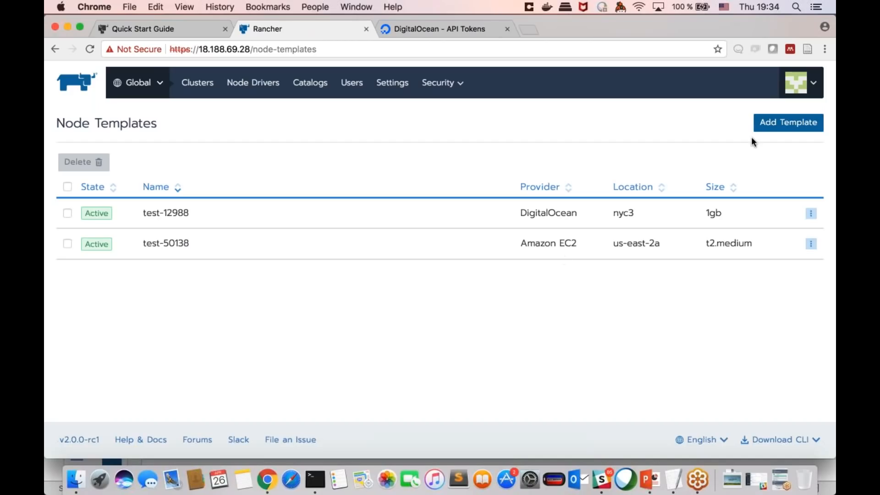
left_click(772, 130)
left_click(781, 126)
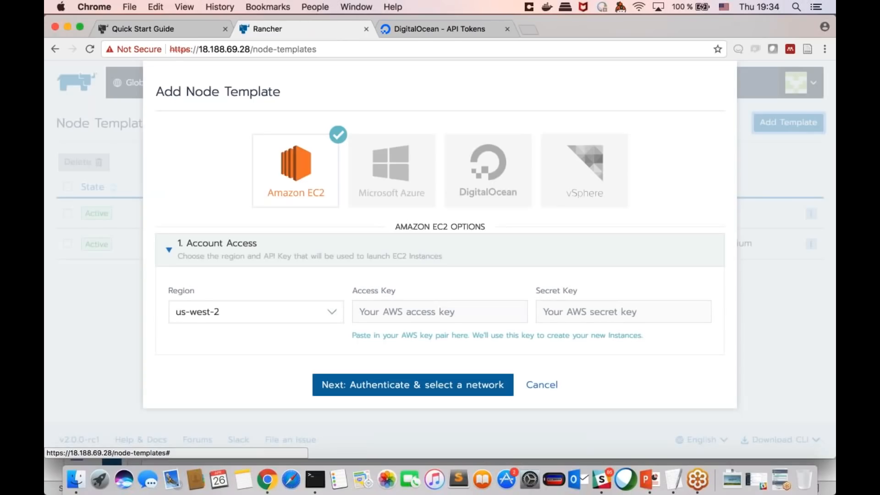
left_click(488, 169)
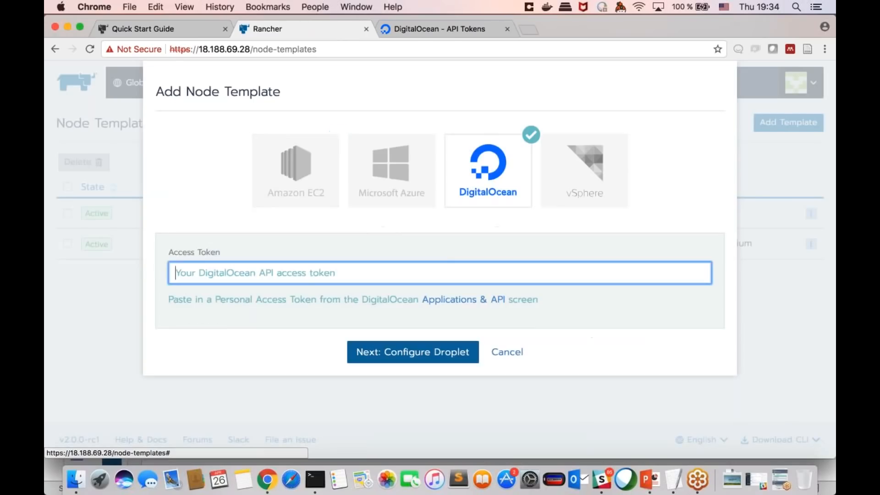
Step: Copy the DigitalOcean API access token from the TextEdit note into the template's Access Token field and continue to the Droplet configuration
left_click(679, 480)
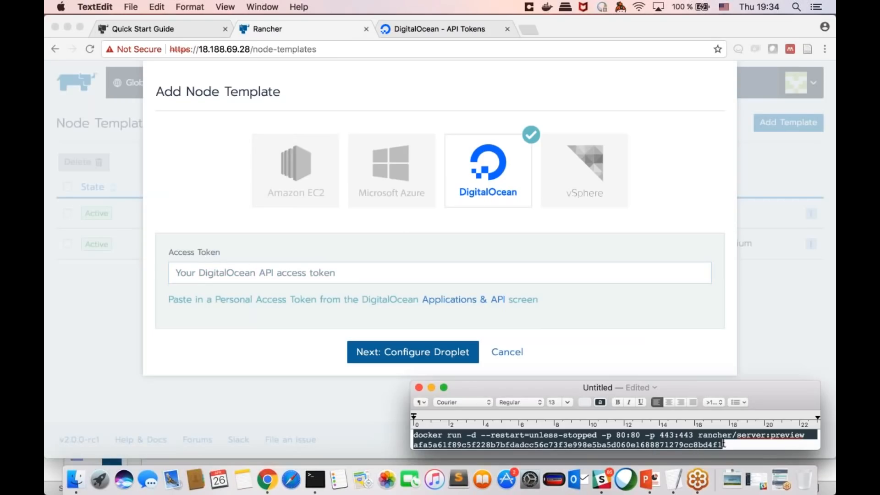
left_click_drag(728, 444, 402, 448)
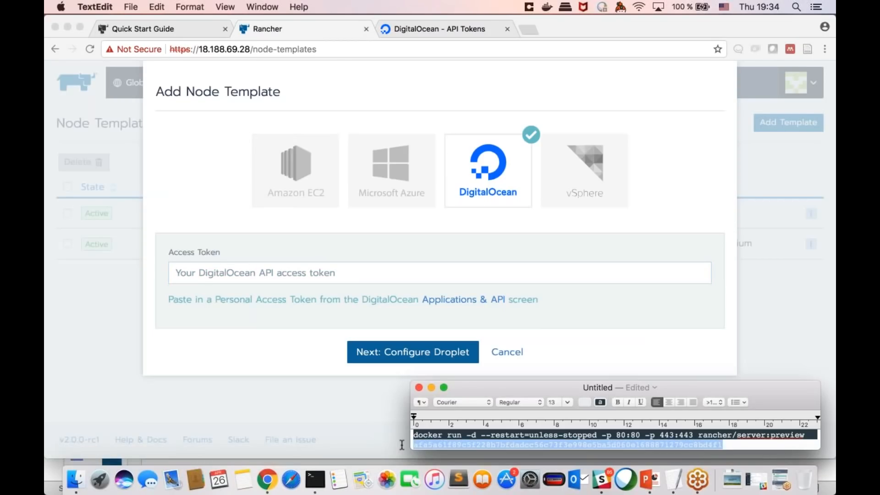
left_click(383, 368)
left_click(387, 278)
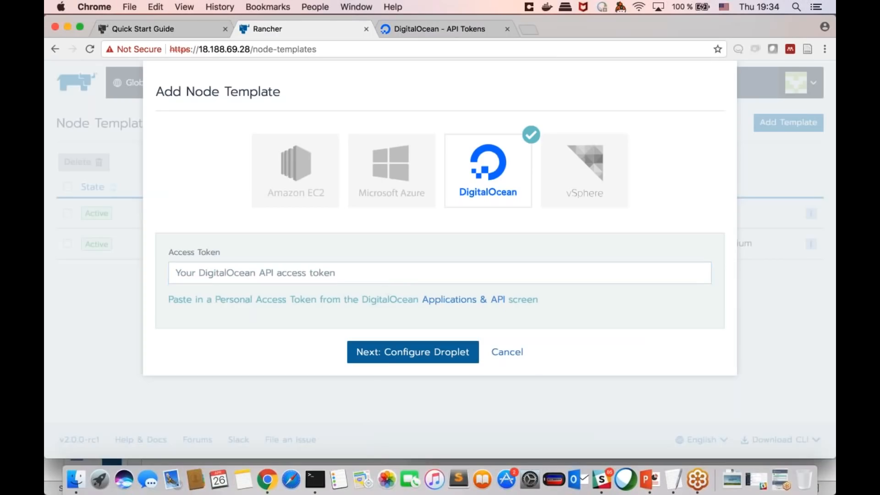
key("super+v")
left_click(412, 352)
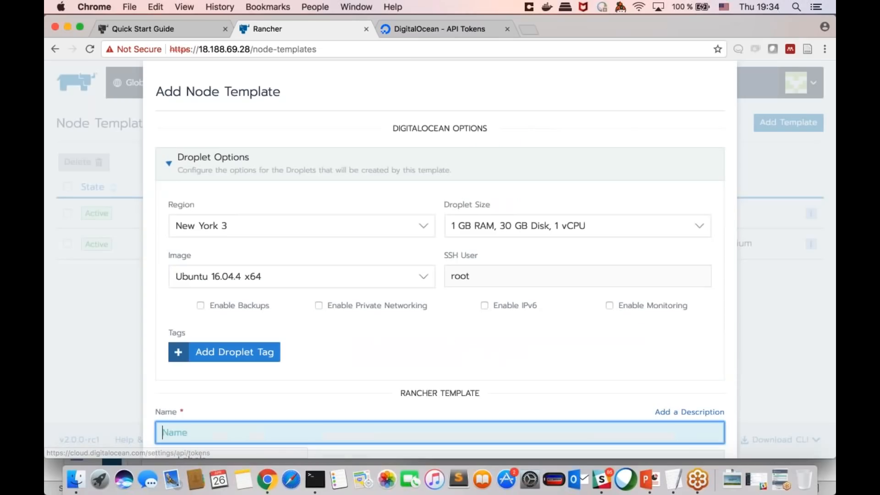
Step: Set the Droplet region to Frankfurt 1 and its size to 2 GB RAM, 50 GB Disk, 1 vCPU
scroll(464, 297, "down", 2)
left_click(408, 189)
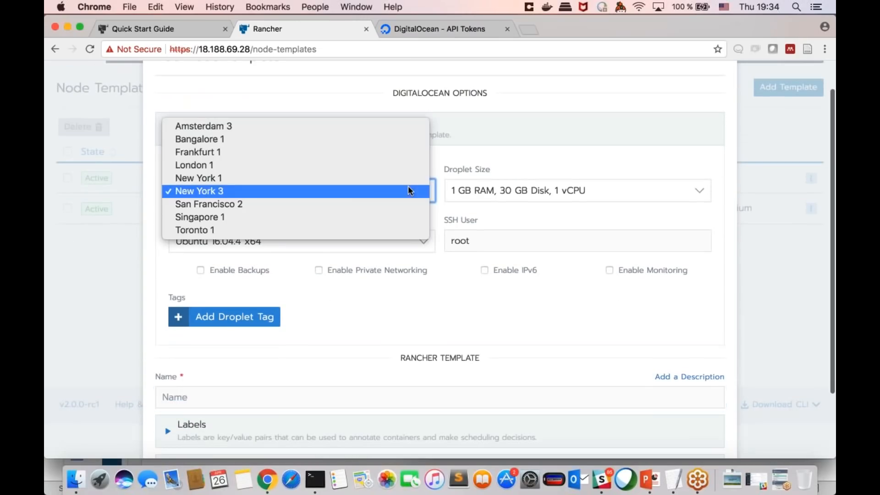
left_click(367, 152)
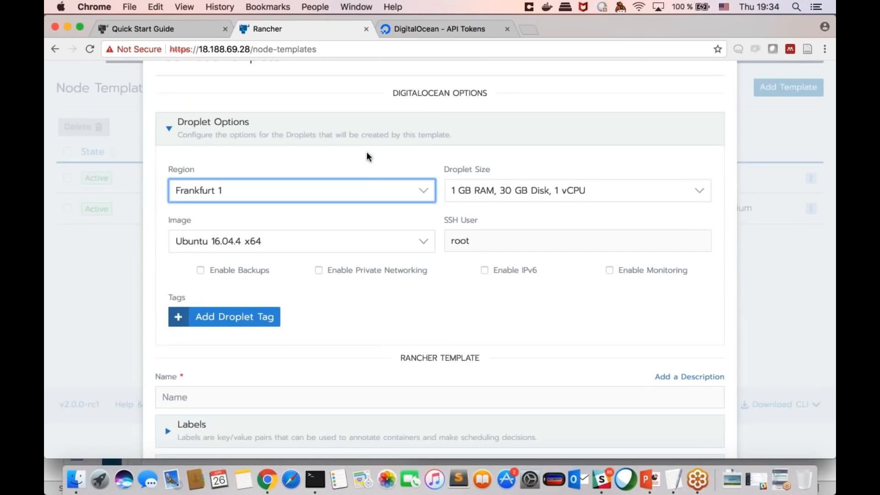
left_click(527, 188)
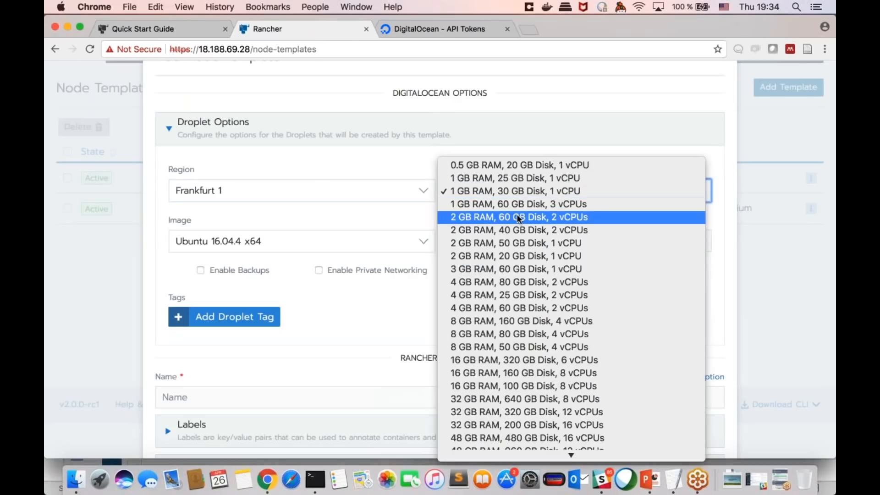
left_click(521, 243)
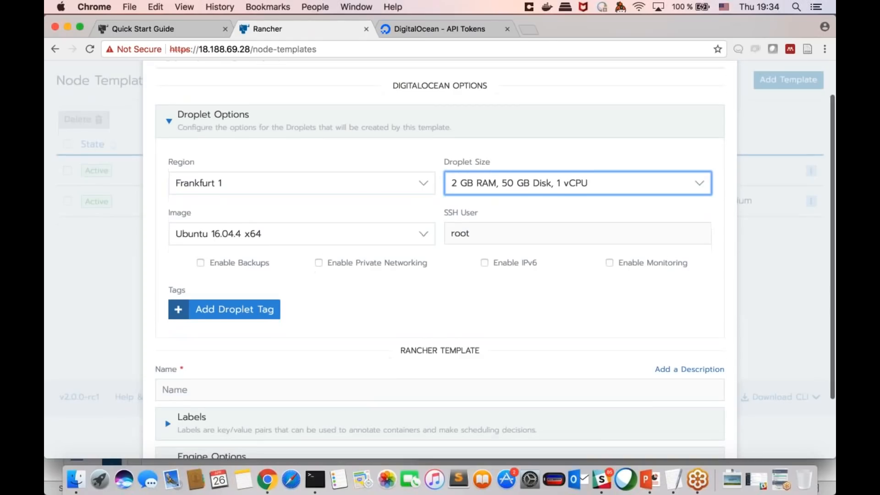
Step: Examine the node template's remaining Droplet settings, Labels section and Engine Options
scroll(455, 291, "down", 4)
left_click(298, 357)
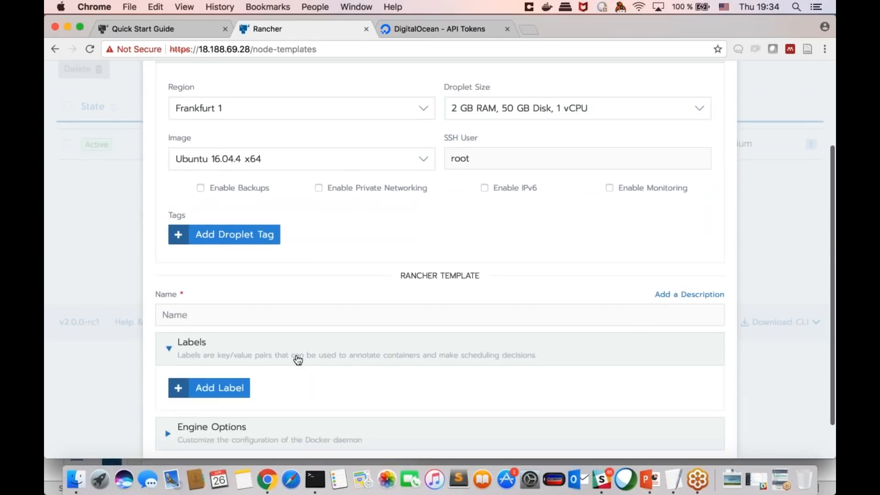
scroll(298, 360, "down", 2)
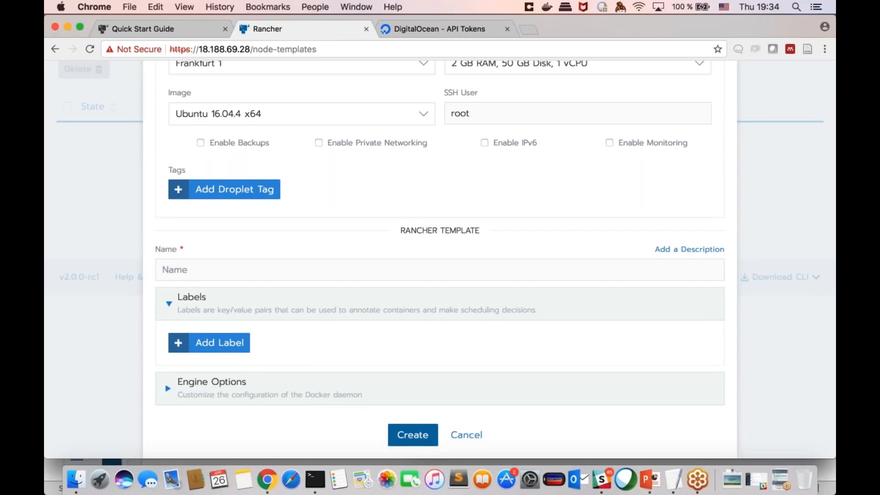
scroll(439, 257, "up", 2)
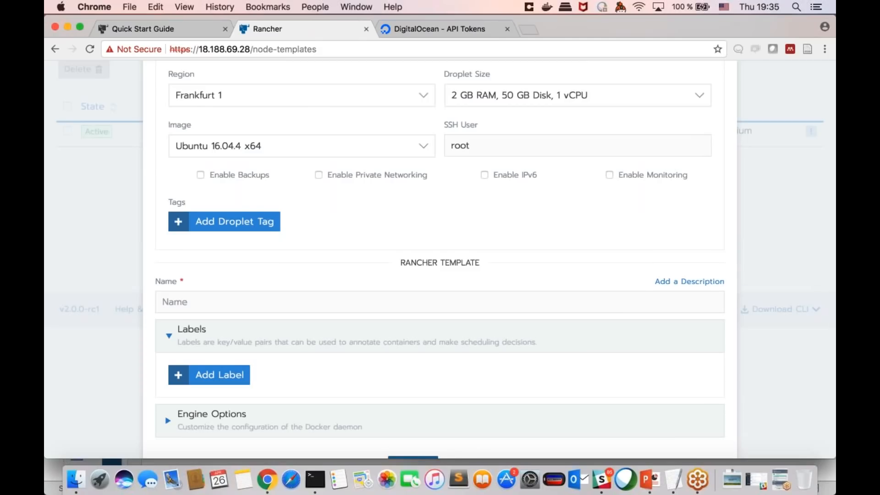
scroll(522, 97, "down", 1)
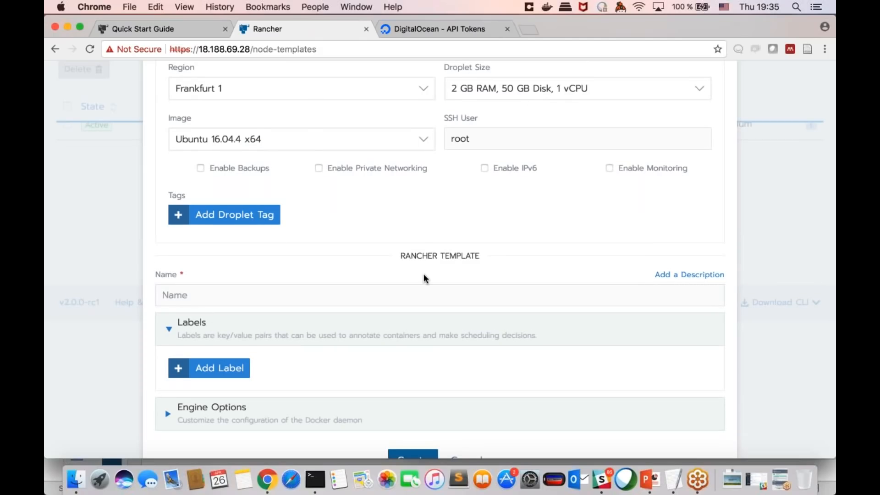
scroll(408, 213, "down", 1)
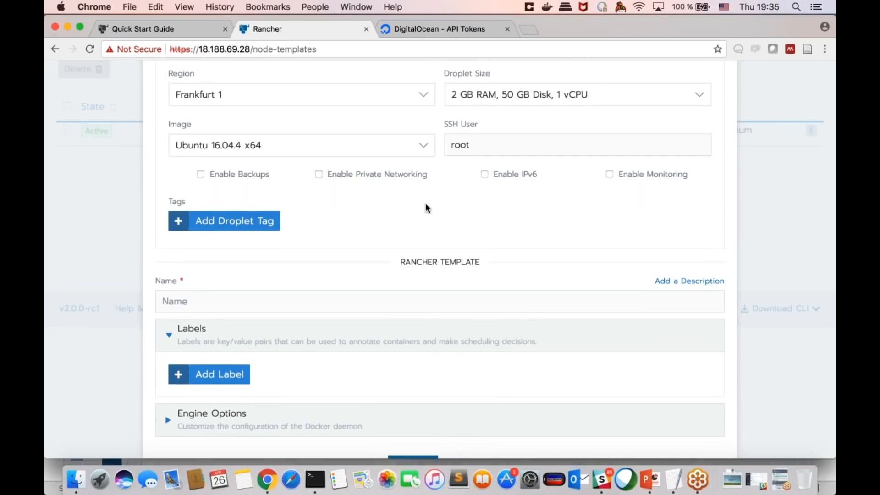
scroll(425, 207, "down", 2)
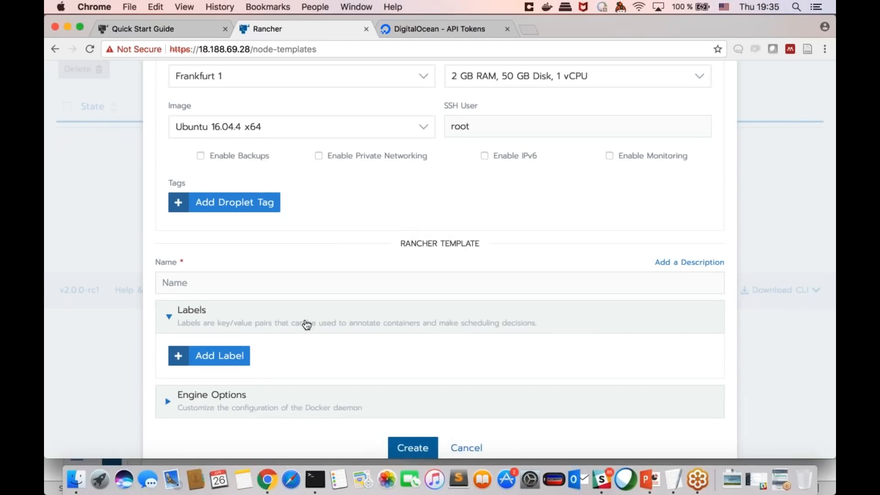
scroll(339, 330, "down", 1)
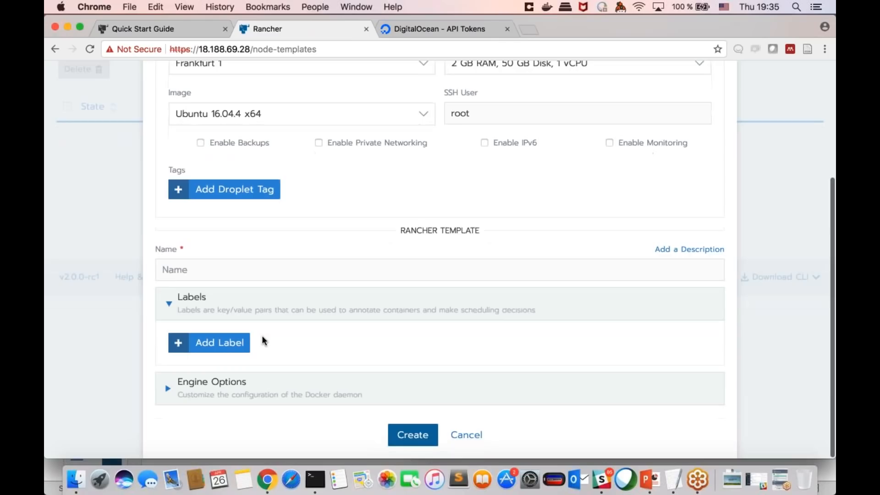
left_click(321, 311)
Step: Create the DigitalOcean node template with its name left blank
scroll(339, 316, "up", 2)
left_click(339, 356)
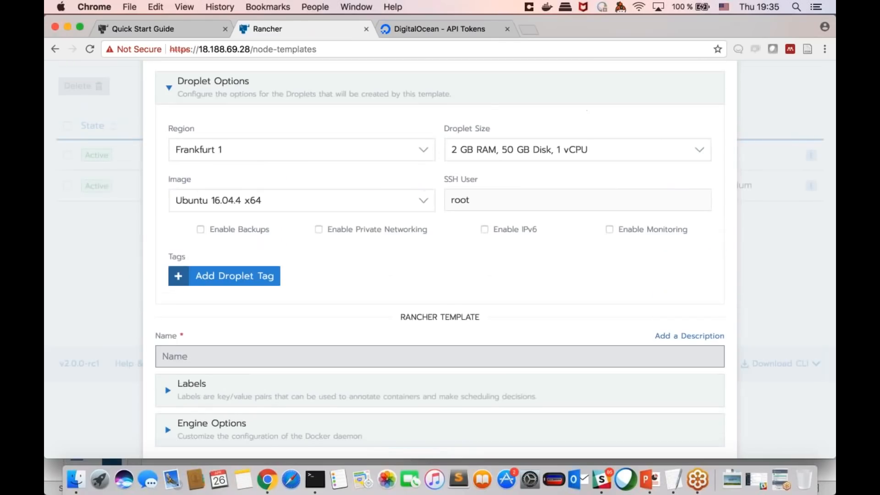
scroll(500, 367, "down", 1)
left_click(410, 434)
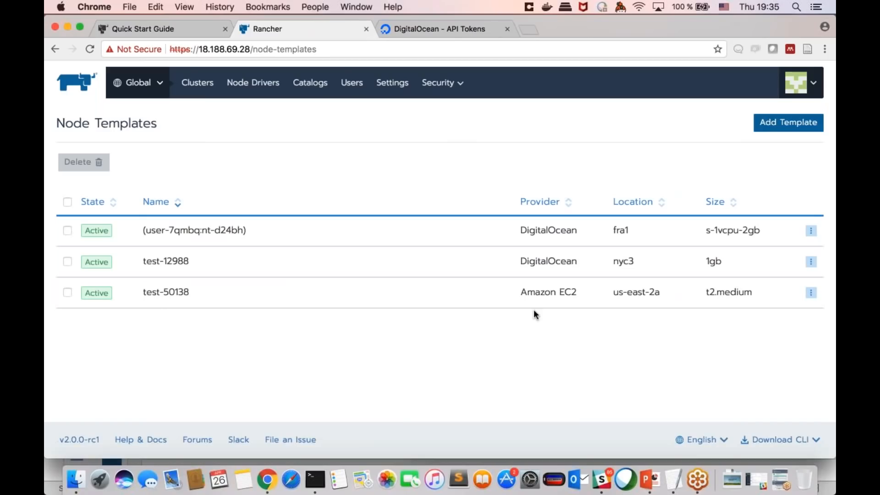
left_click(811, 230)
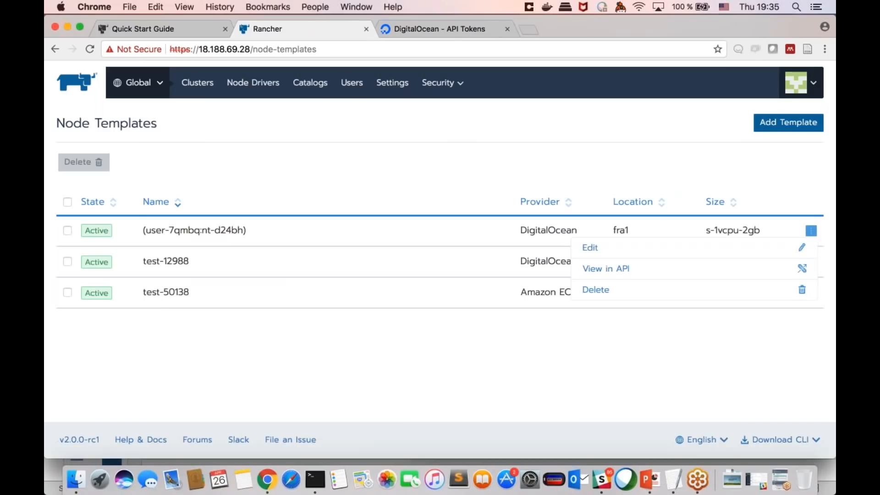
left_click(722, 248)
key("Escape")
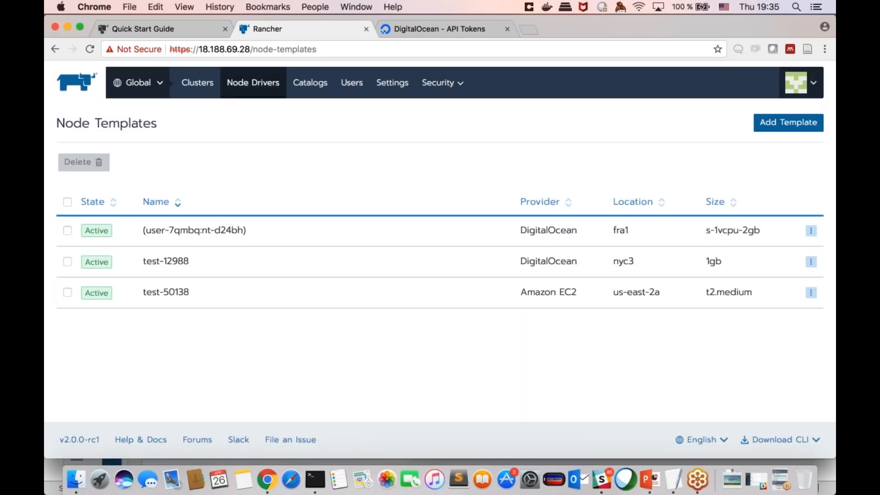
Step: Return to the Clusters list and start adding a cluster with DigitalOcean as its provider
left_click(212, 84)
mouse_move(157, 90)
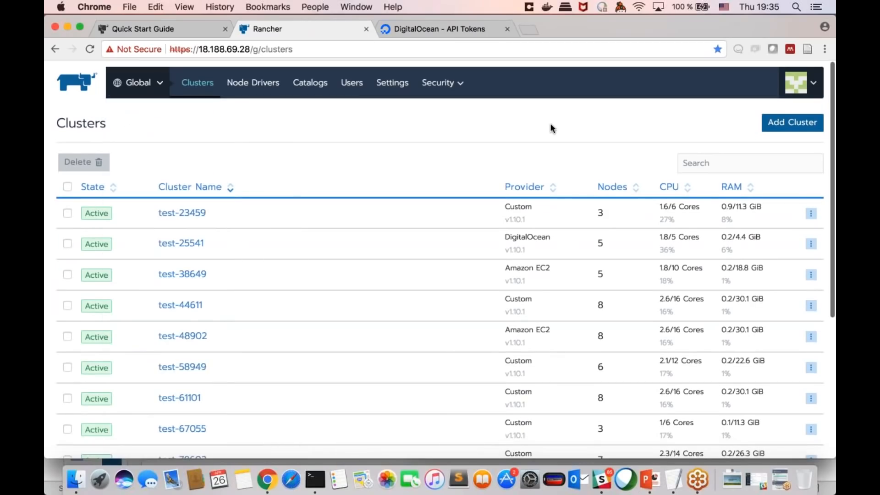
left_click(793, 123)
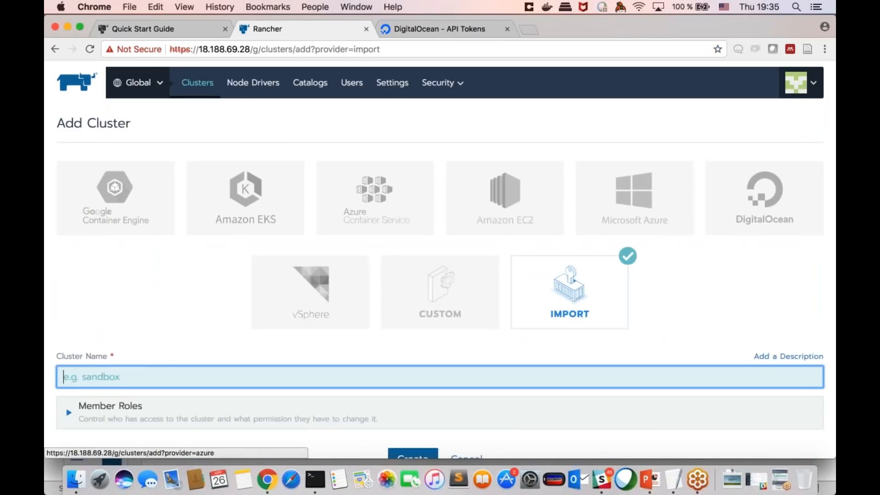
left_click(765, 197)
scroll(765, 197, "down", 6)
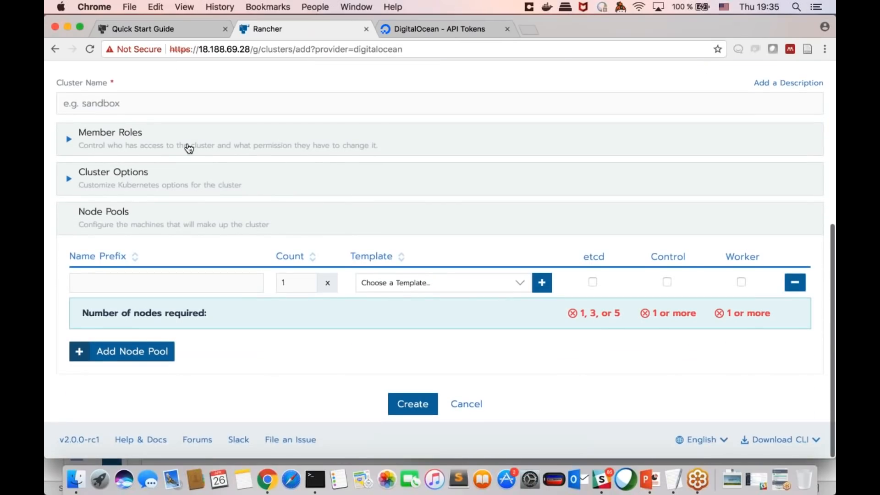
Step: Examine the new cluster's member roles and the network providers offered in its Cluster Options
left_click(189, 148)
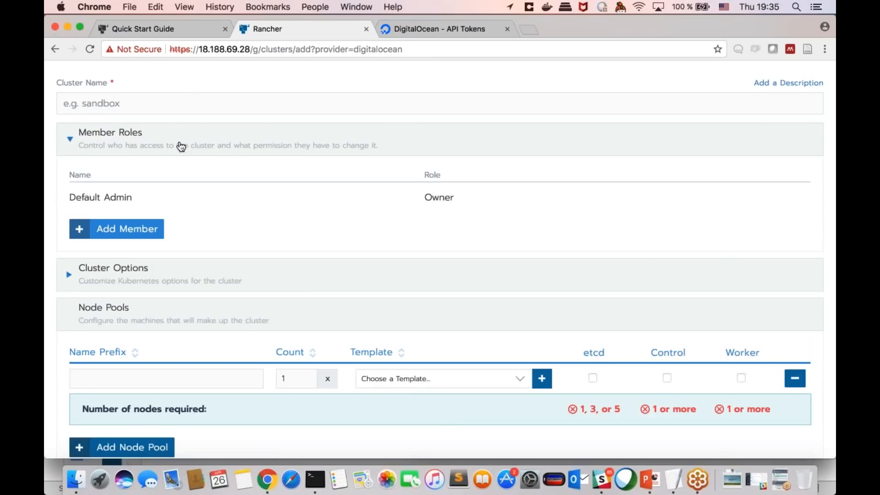
left_click(181, 146)
left_click(174, 182)
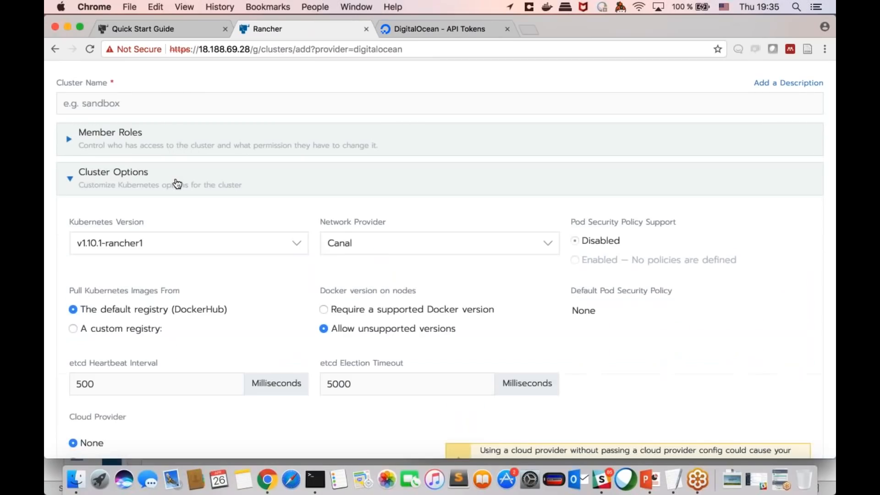
scroll(233, 180, "down", 3)
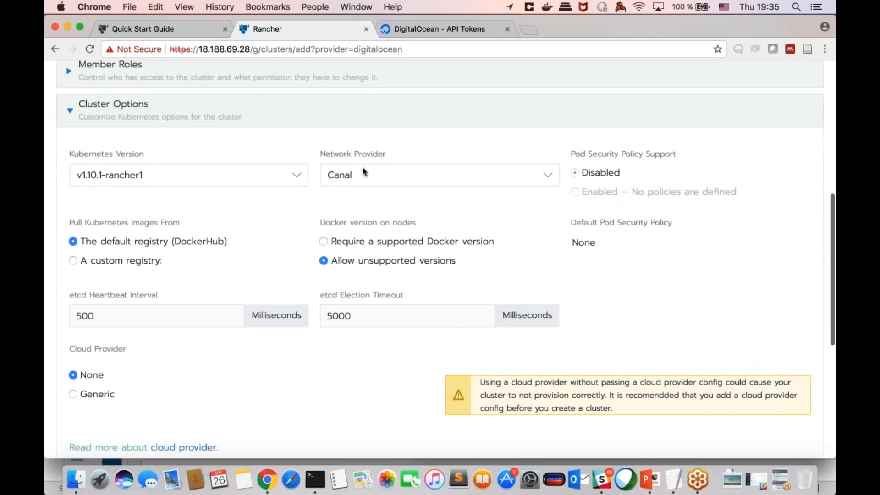
left_click(362, 171)
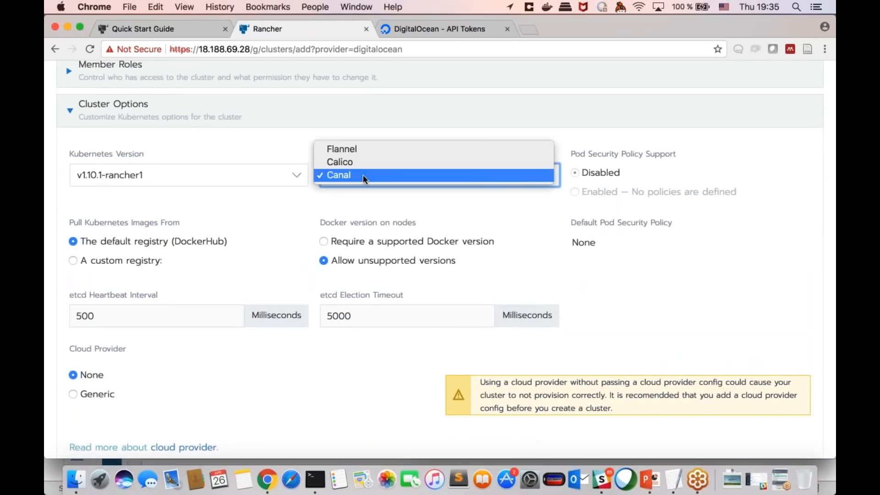
left_click(368, 197)
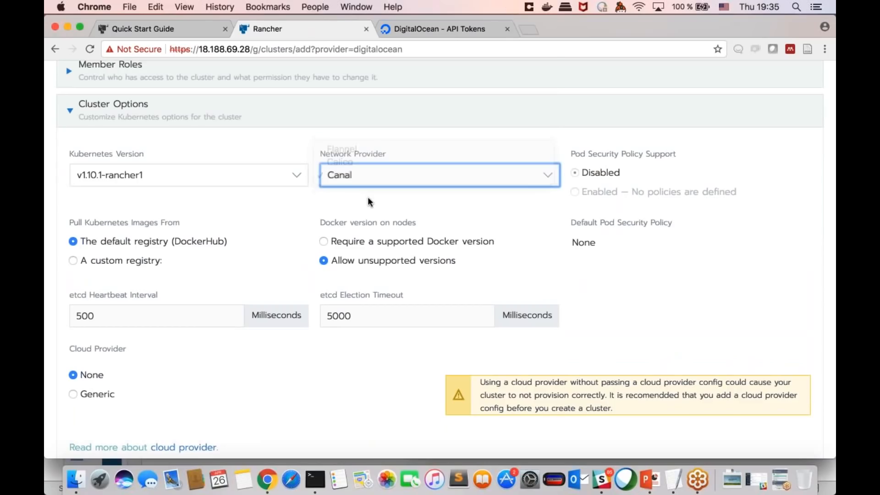
left_click(371, 172)
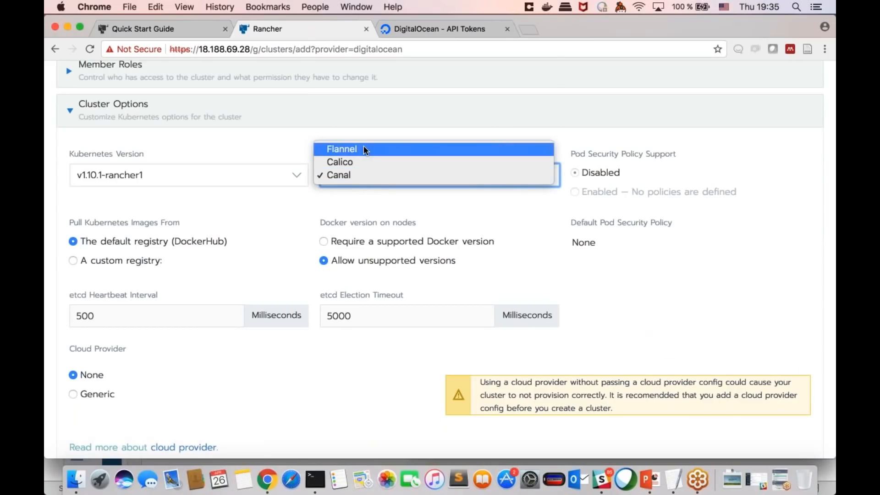
left_click(369, 195)
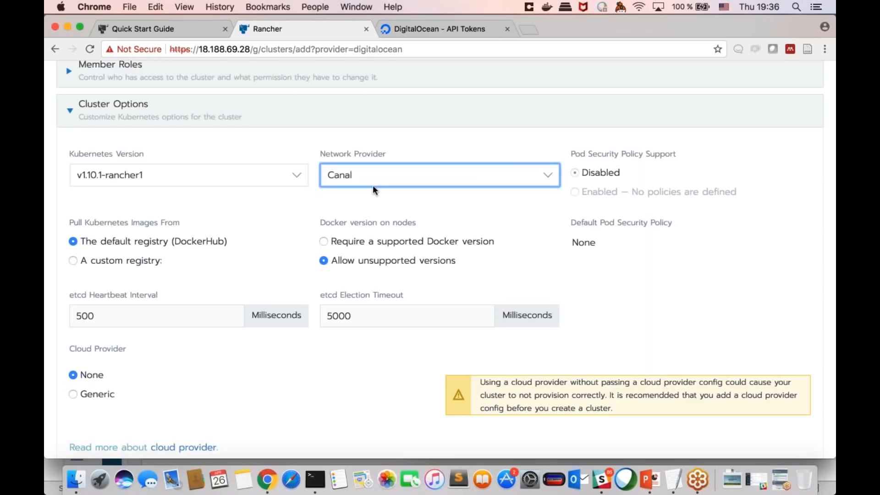
Step: Review the remaining Cluster Options, including the image registry, Docker version, etcd and cloud provider settings
scroll(366, 201, "down", 1)
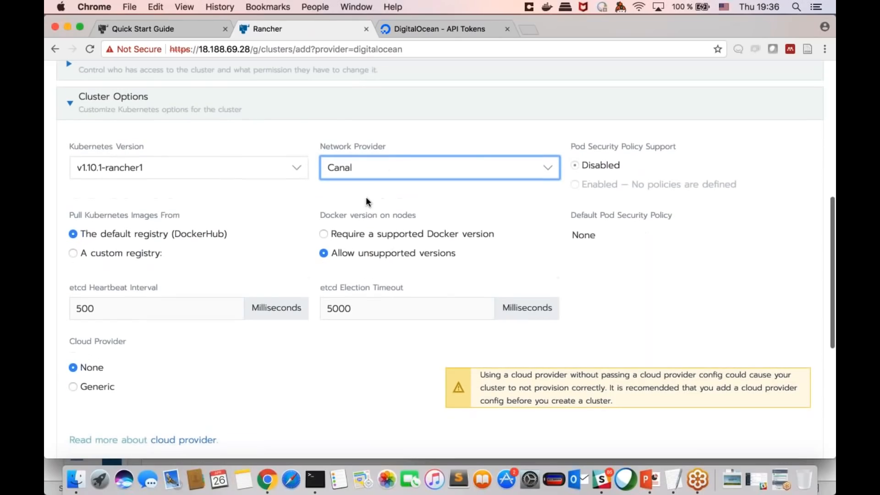
scroll(376, 192, "down", 2)
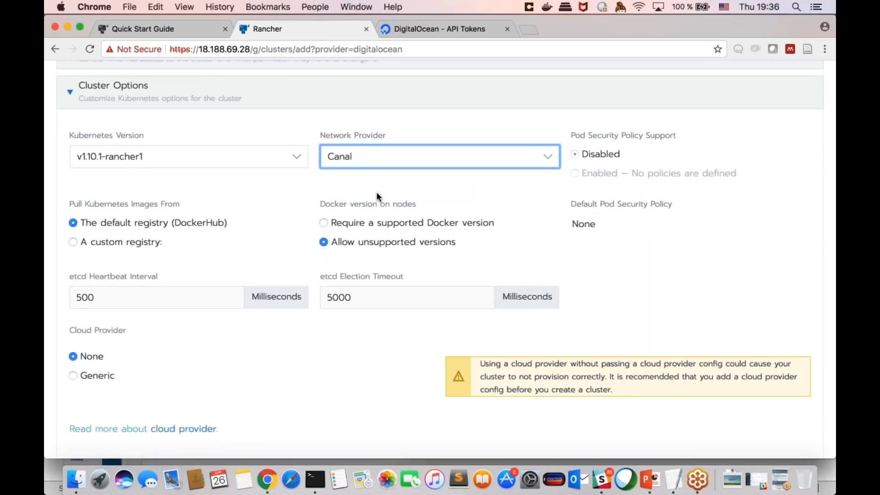
scroll(376, 195, "up", 2)
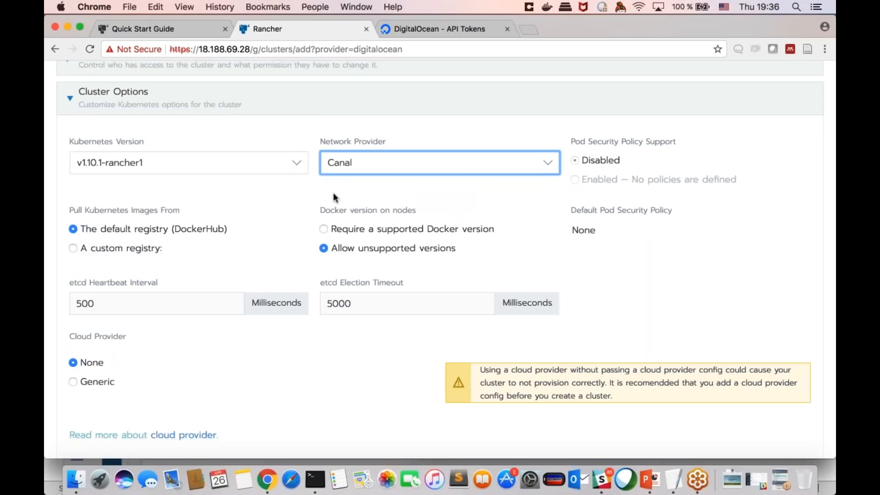
scroll(309, 197, "down", 4)
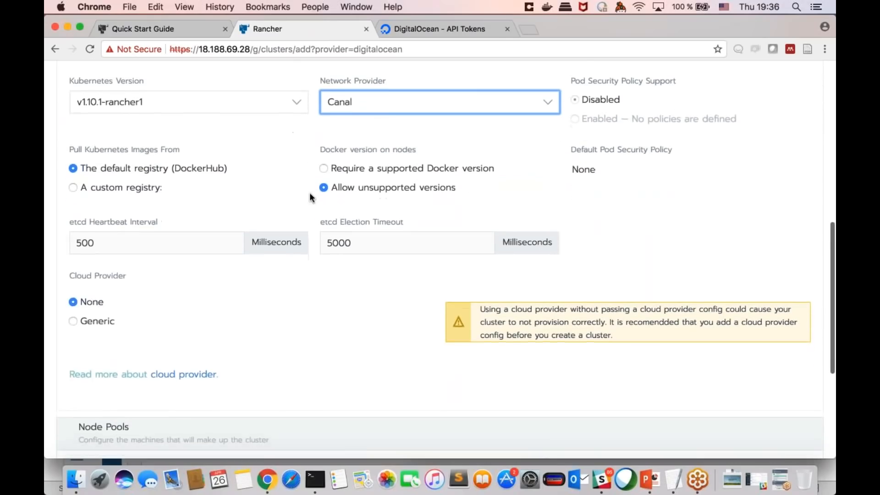
scroll(309, 197, "down", 3)
scroll(308, 196, "up", 5)
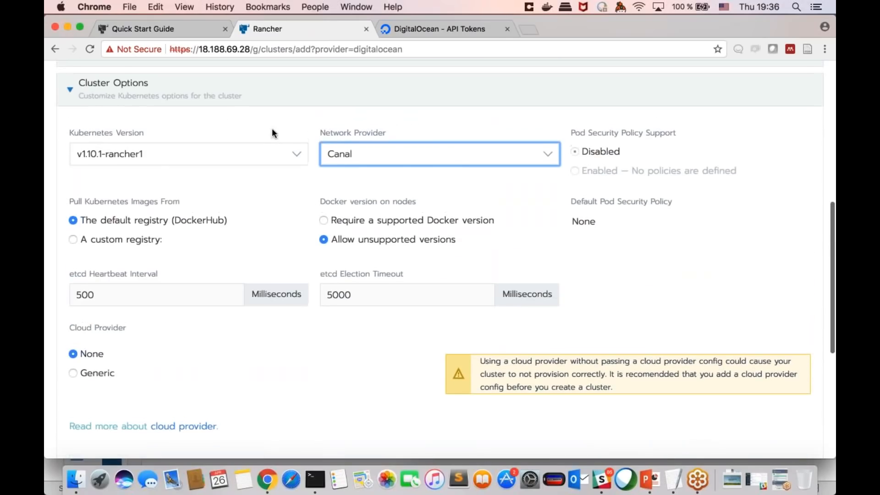
Step: Configure the first node pool with prefix demo-datastore, the unnamed DigitalOcean template (user-7qmbq:nt-d24bh) and the etcd role
left_click(113, 81)
left_click(228, 282)
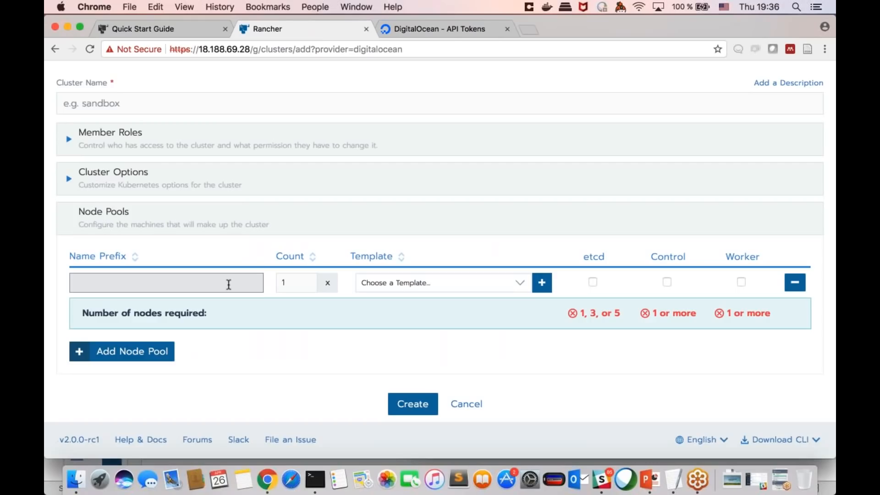
left_click(229, 284)
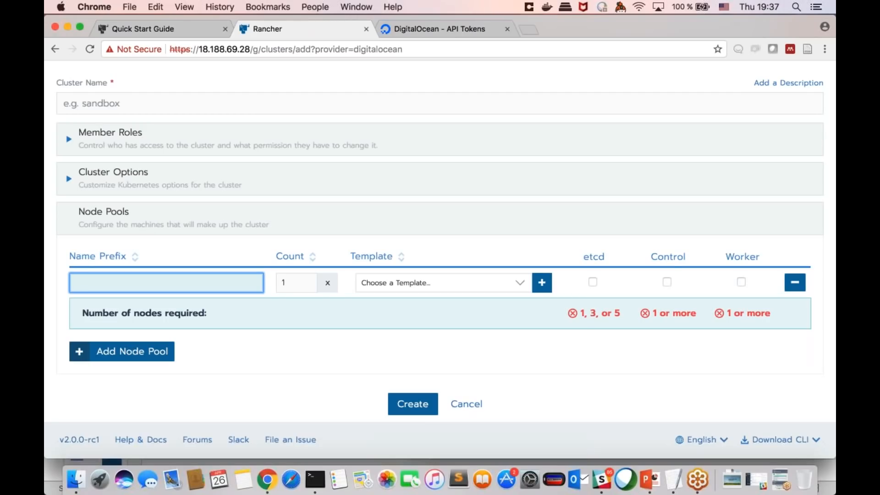
type("demo-datastore")
left_click(396, 282)
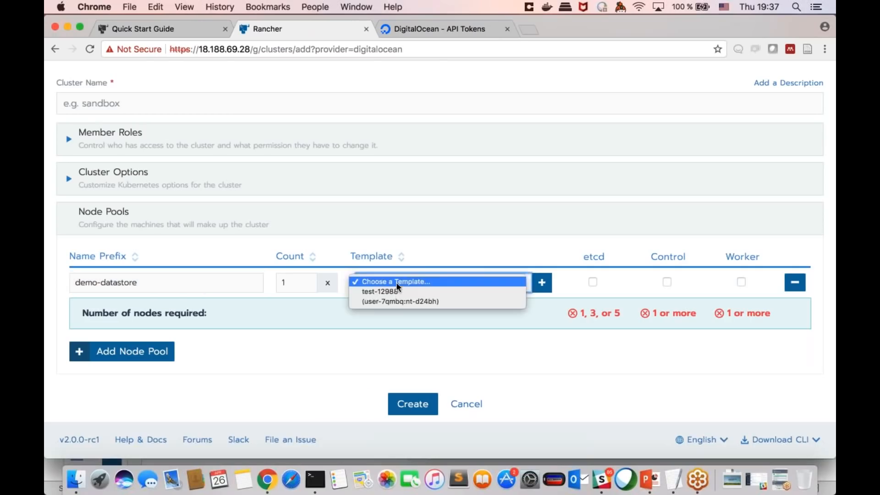
left_click(400, 298)
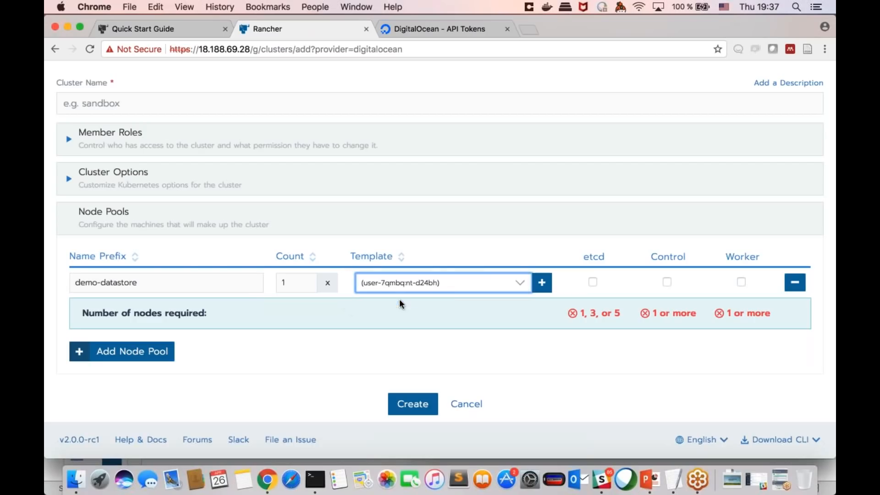
left_click(593, 282)
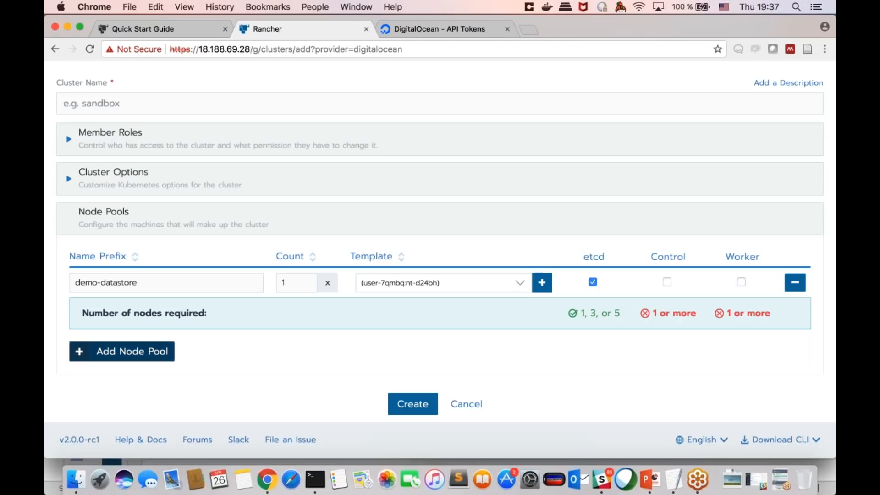
Step: Add a second node pool with the name prefix demo-control and give it the Control role
left_click(122, 351)
left_click(167, 287)
type("demo-mana")
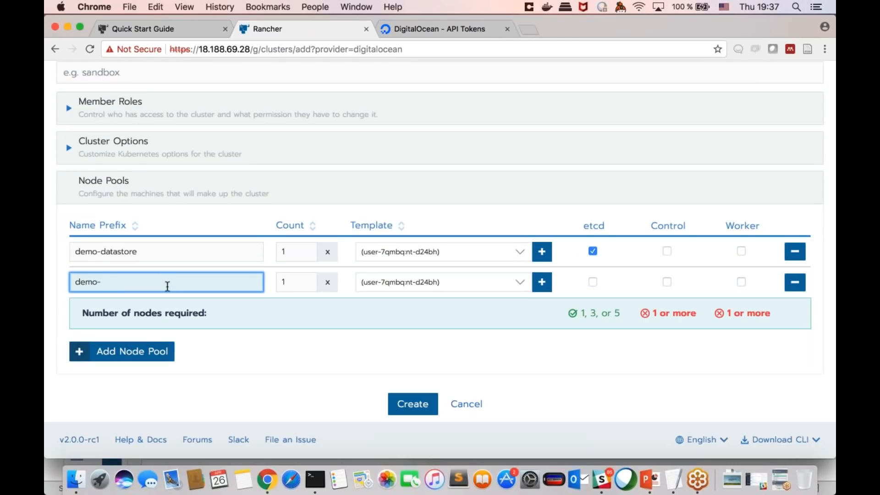
key("BackSpace")
key("BackSpace")
key("BackSpace")
key("BackSpace")
type("control")
left_click(667, 283)
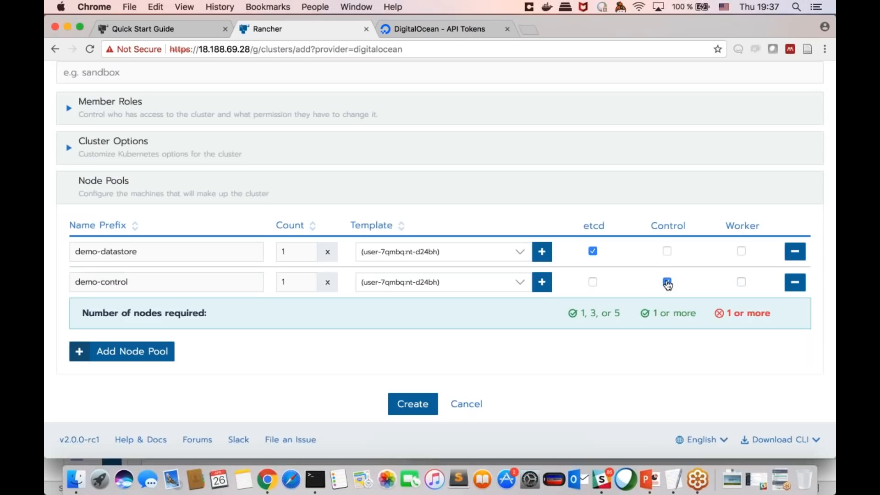
Step: Set the node count of both the demo-control and demo-datastore pools to 3
double_click(307, 283)
type("3")
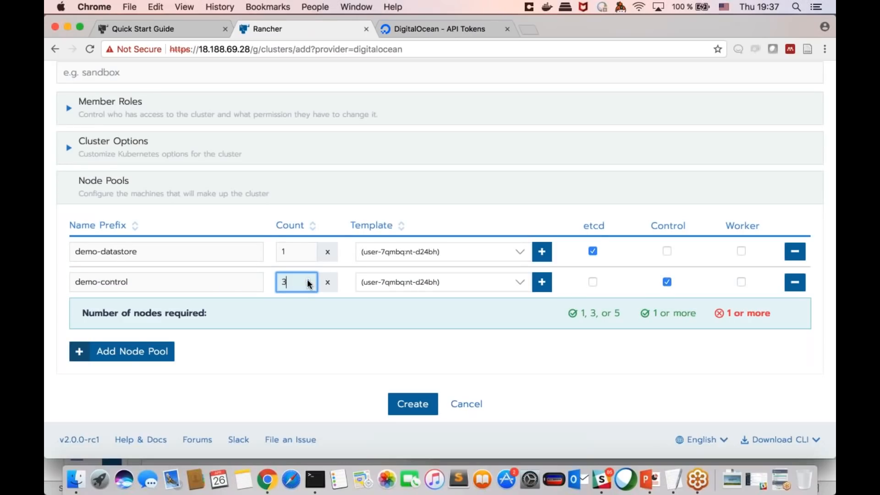
left_click(305, 294)
left_click(308, 250)
left_click(308, 249)
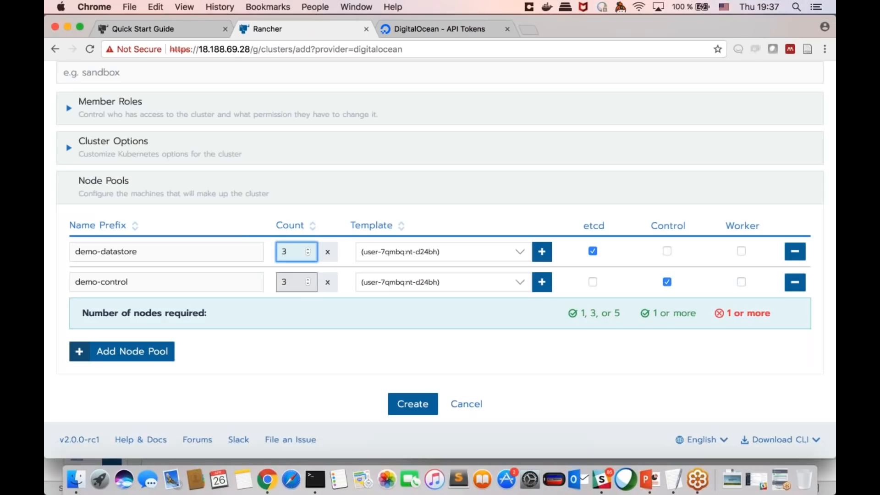
Step: Reduce the node counts of the demo-control and demo-datastore pools to 1 each
left_click(308, 284)
key("Tab")
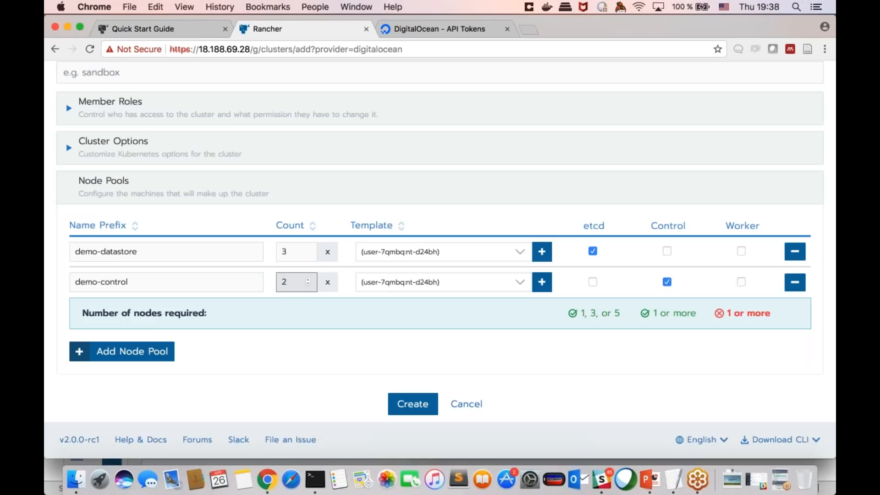
left_click(308, 284)
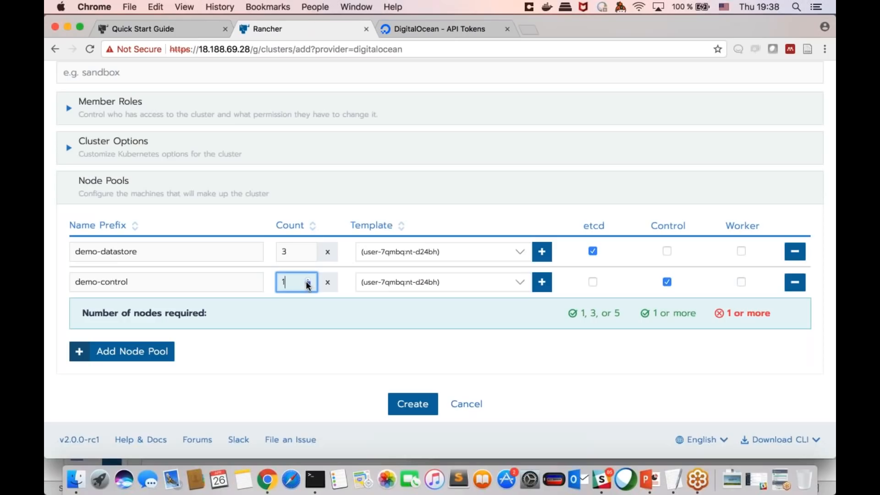
left_click(308, 253)
left_click(308, 254)
left_click(365, 316)
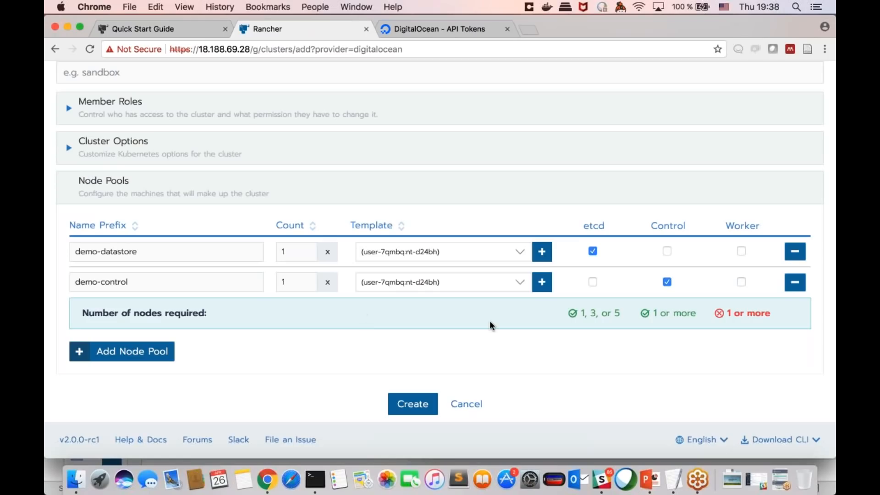
Step: Add a third node pool with the name prefix demo-workers
left_click(157, 353)
left_click(191, 281)
type("demopwo")
key("BackSpace")
key("BackSpace")
key("BackSpace")
type("-w")
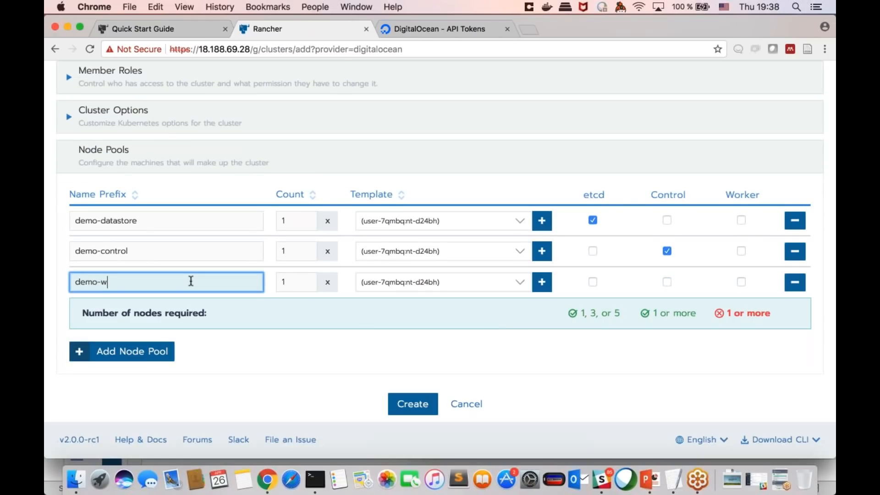
type("orkers")
left_click(319, 349)
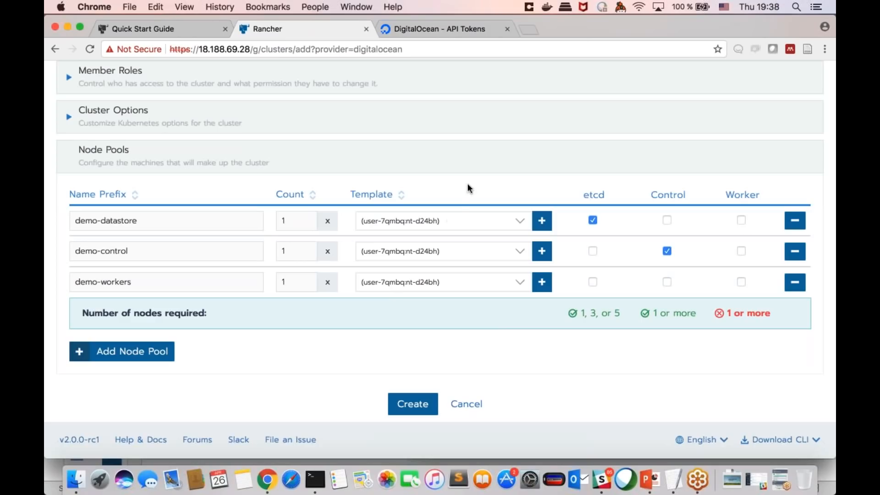
Step: Give the demo-workers pool the Worker role and set its node count to 3
left_click(449, 223)
left_click(449, 219)
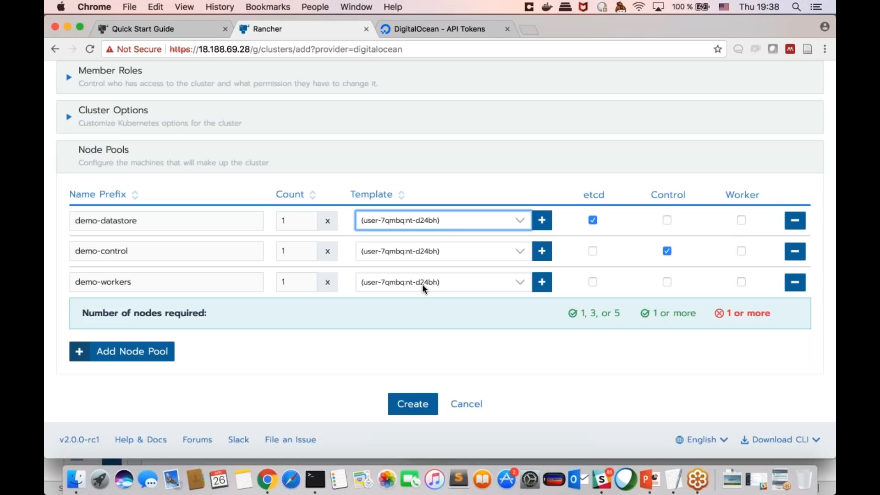
left_click(741, 282)
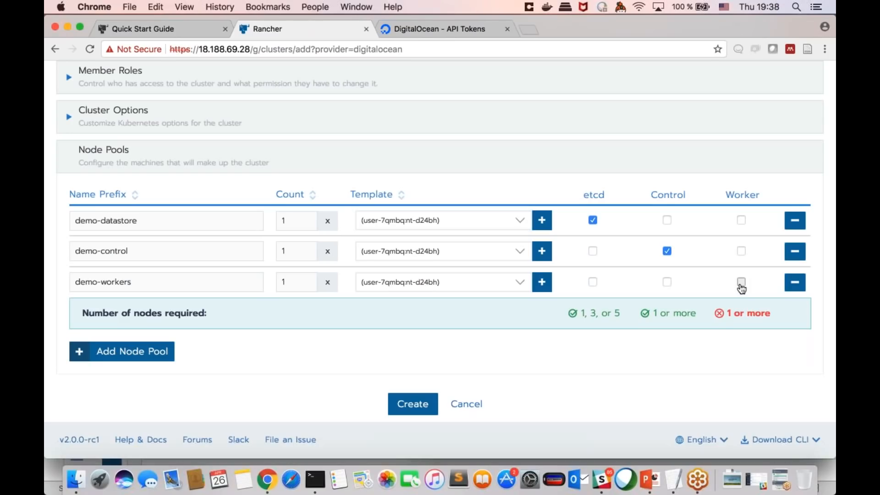
left_click(308, 279)
left_click(308, 279)
left_click(308, 279)
left_click(308, 285)
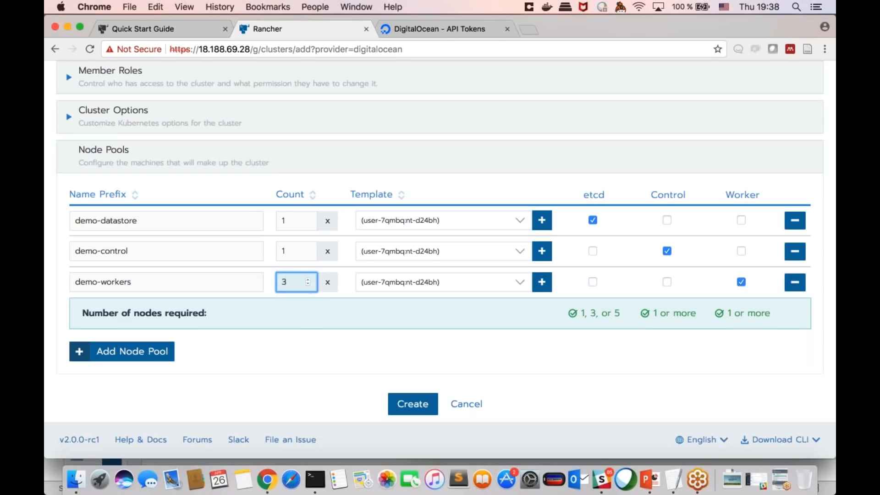
left_click(314, 352)
Step: Name the cluster demo-jan and create it
scroll(315, 352, "up", 7)
scroll(315, 352, "down", 2)
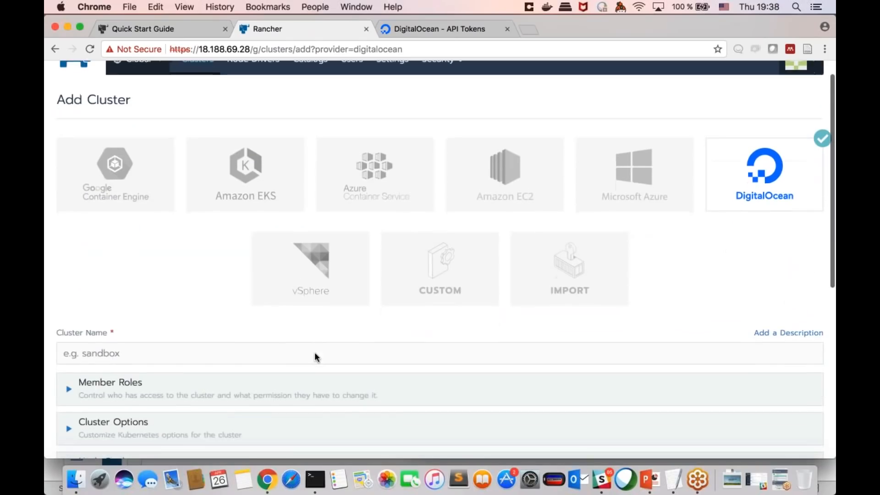
left_click(285, 297)
type("c")
key("BackSpace")
type("demo-jan")
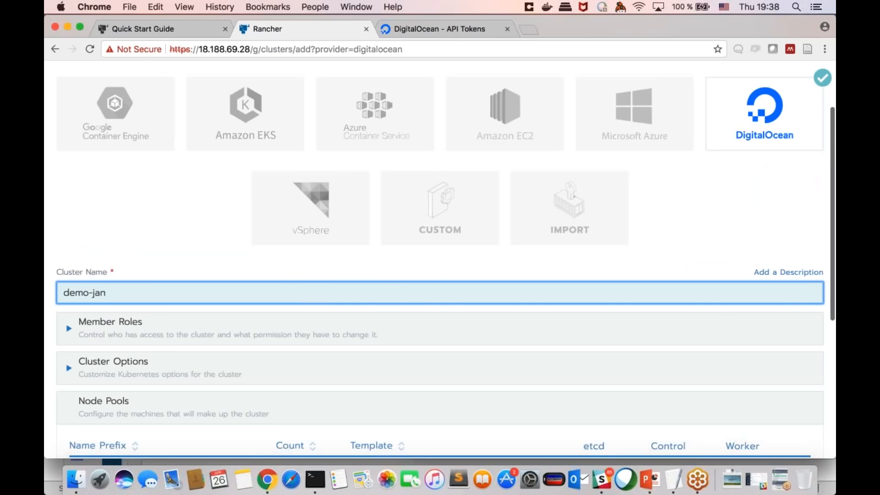
scroll(440, 293, "down", 5)
left_click(413, 403)
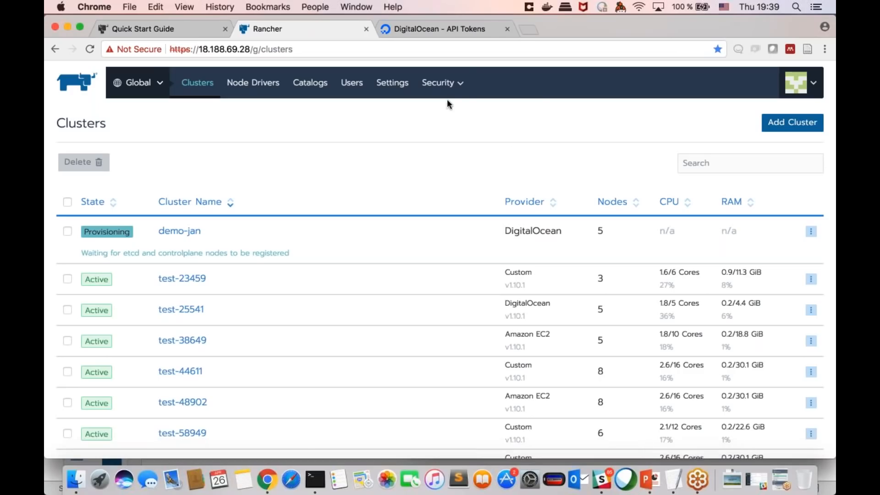
Step: Open the test-12988 node template for editing and paste the DigitalOcean access token to reach its droplet configuration
mouse_move(442, 84)
mouse_move(800, 83)
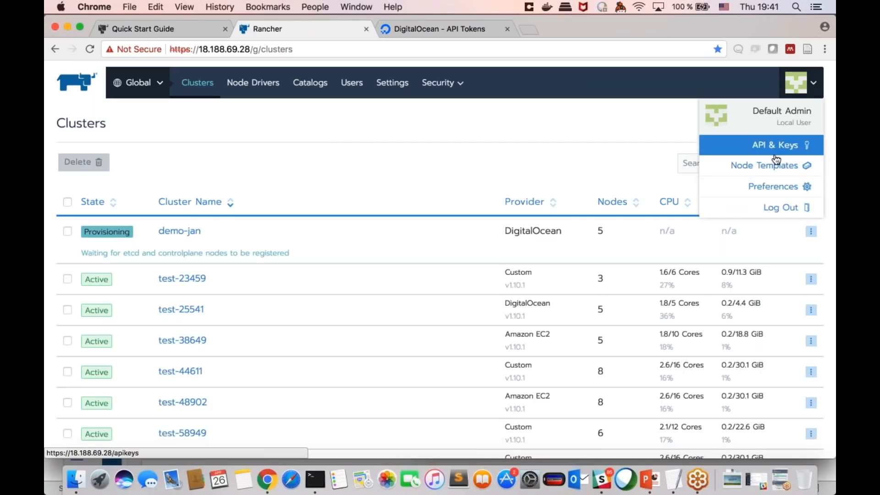
left_click(743, 176)
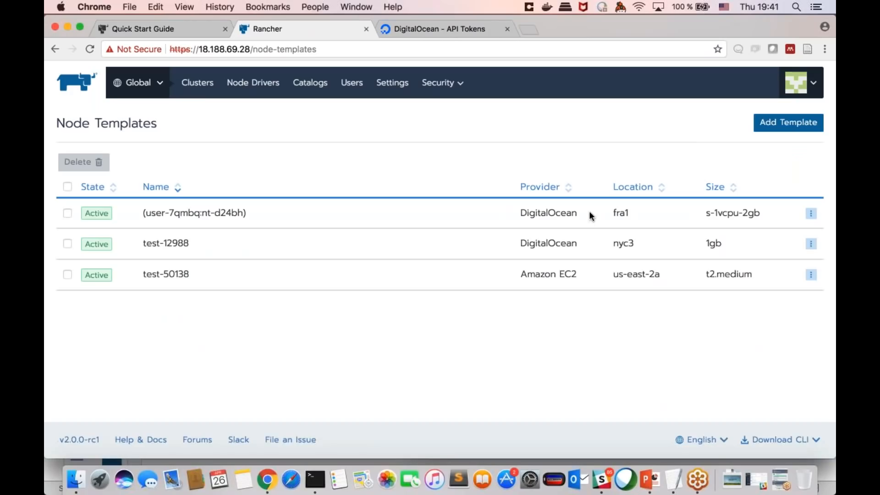
left_click(811, 244)
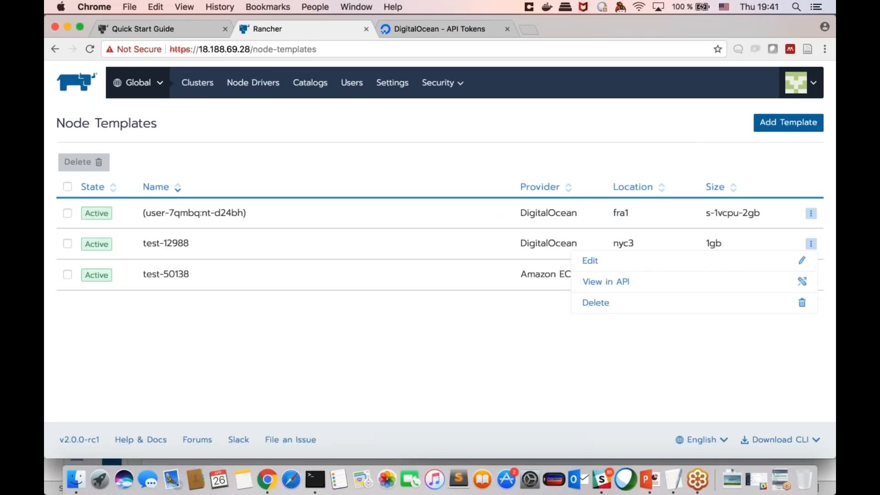
left_click(755, 261)
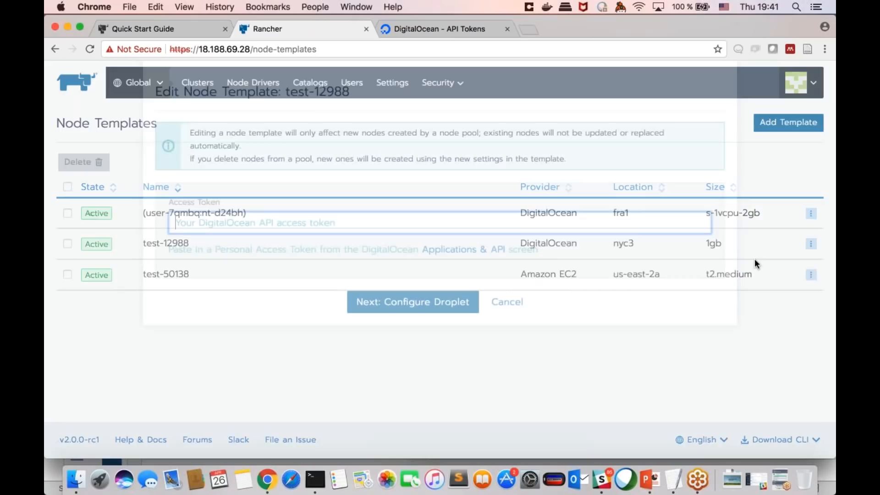
key("super+v")
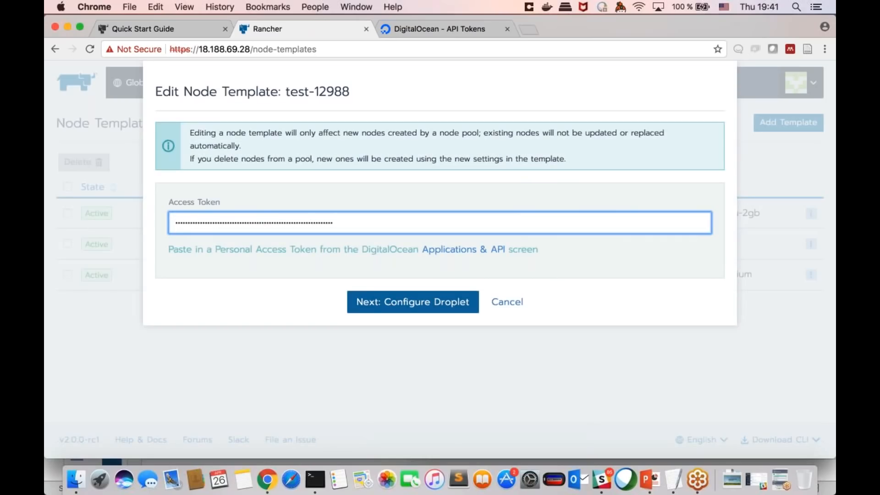
key("Return")
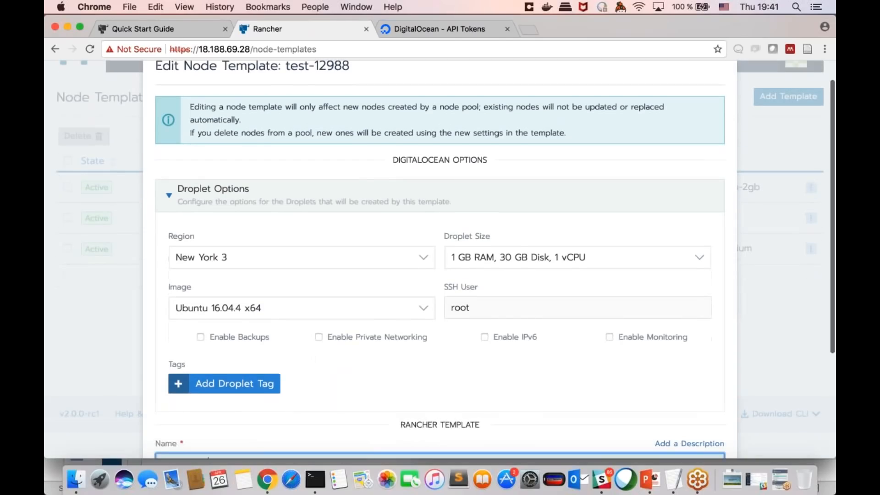
Step: Review the droplet options and Rancher template settings of test-12988, and close the template without saving
scroll(408, 270, "up", 2)
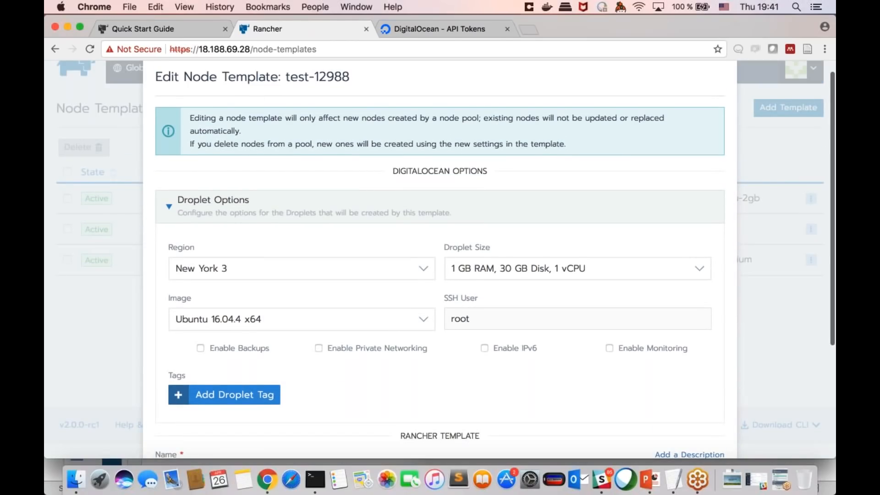
scroll(327, 264, "down", 8)
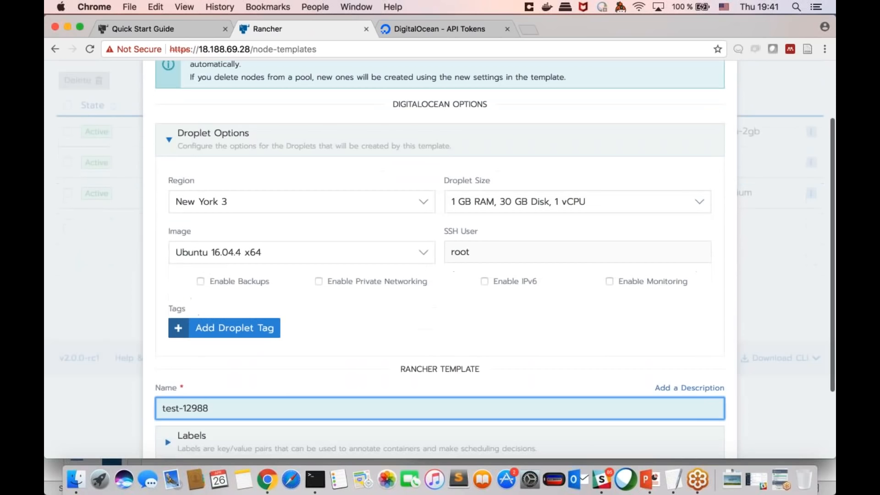
scroll(357, 247, "up", 8)
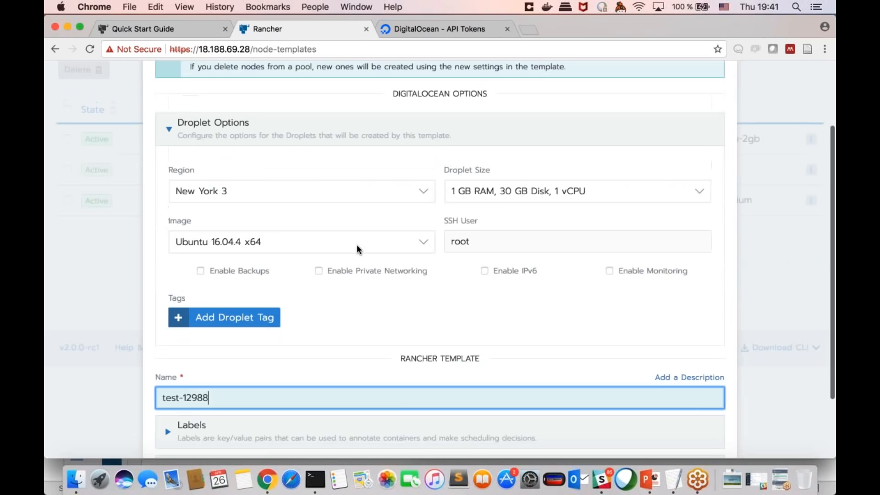
scroll(358, 247, "down", 8)
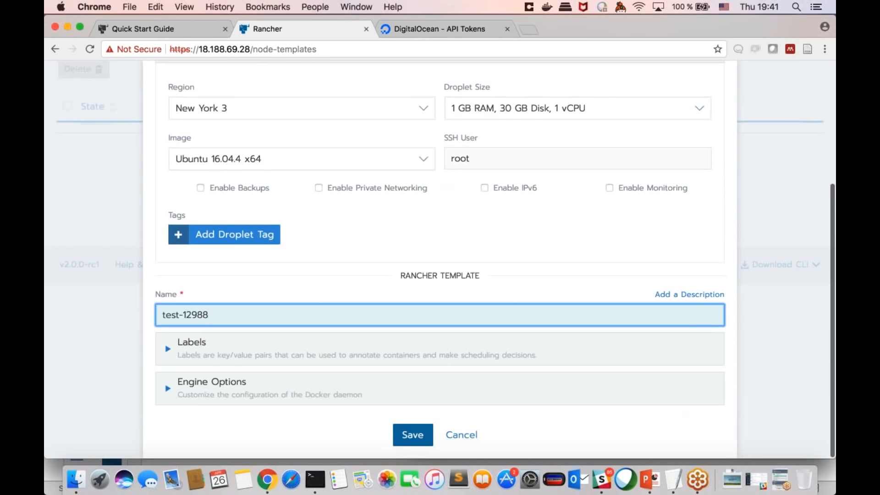
left_click(462, 434)
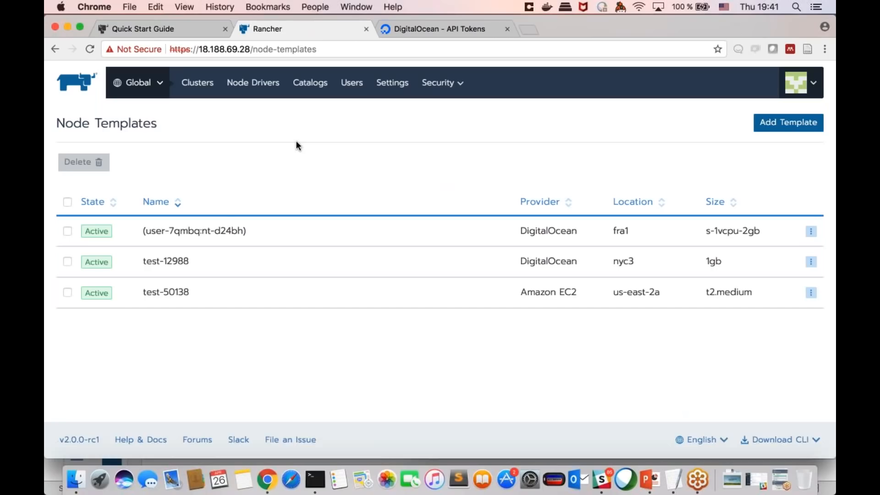
Step: Look through the clusters and projects available in the scope switcher, down to the Global entry
mouse_move(138, 82)
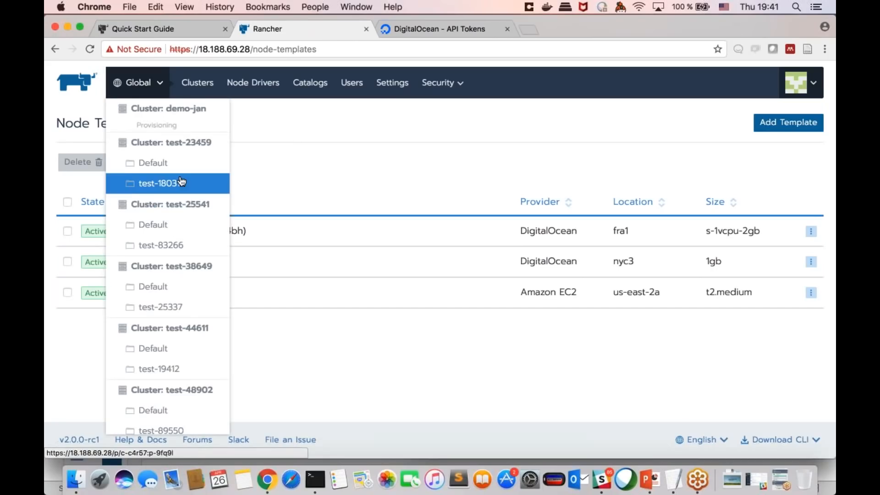
scroll(182, 182, "down", 10)
scroll(182, 182, "down", 10)
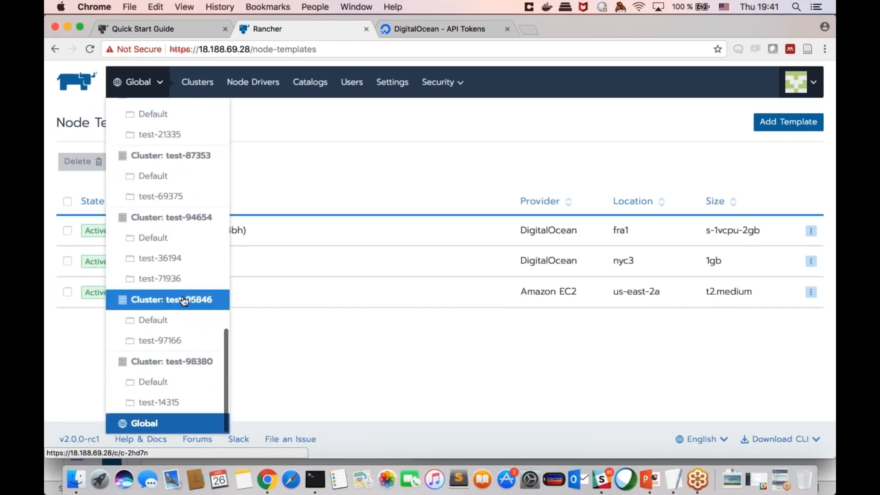
left_click(176, 423)
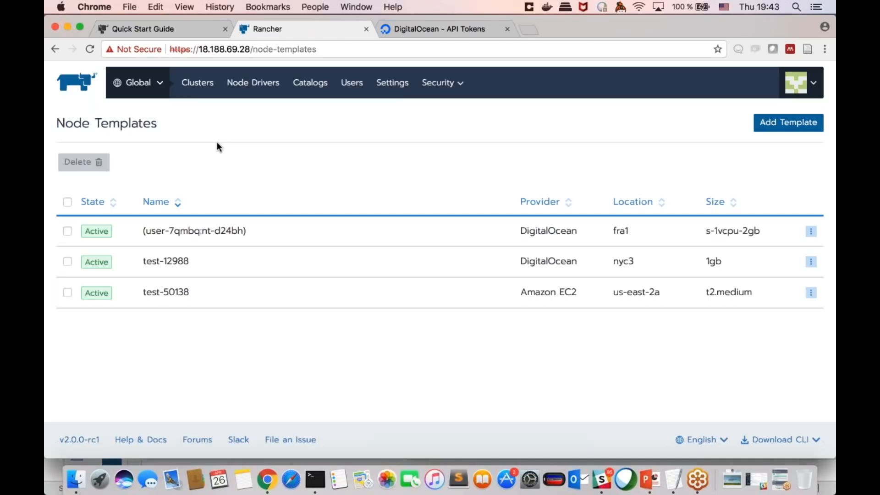
Step: Find demo-jan in the scope switcher's list and switch to the Global scope to show all clusters
mouse_move(150, 89)
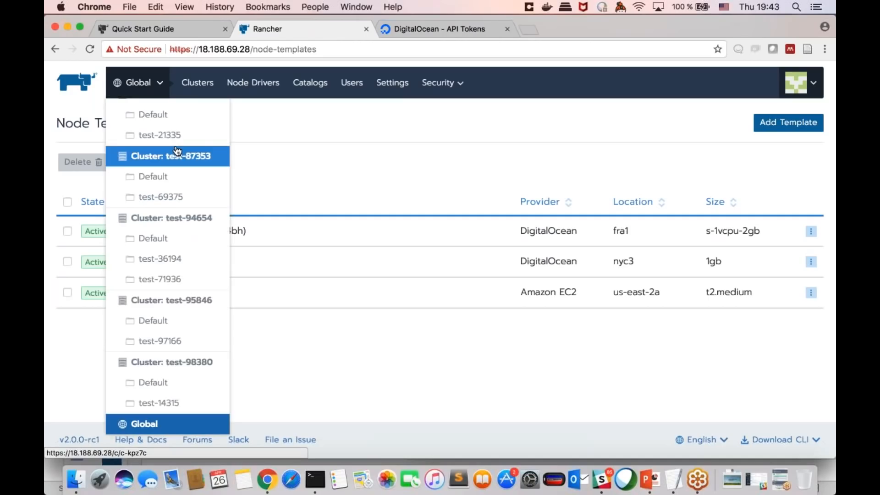
scroll(176, 149, "up", 10)
scroll(176, 149, "up", 5)
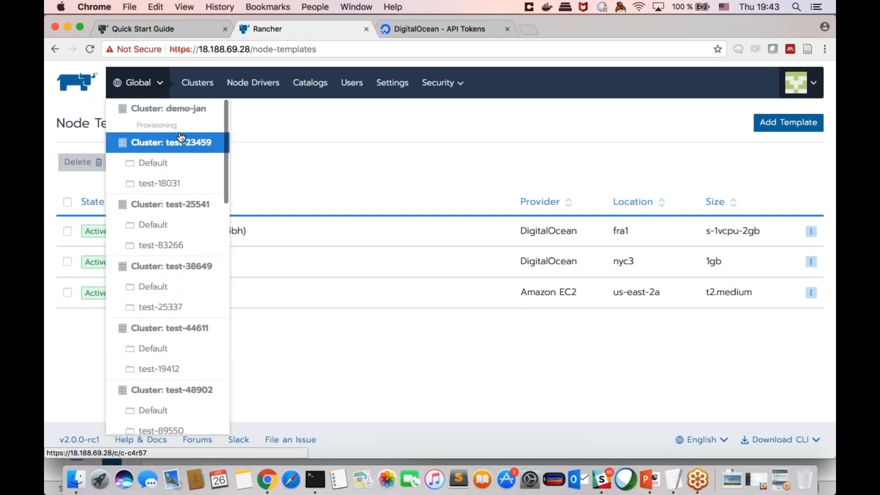
left_click(146, 85)
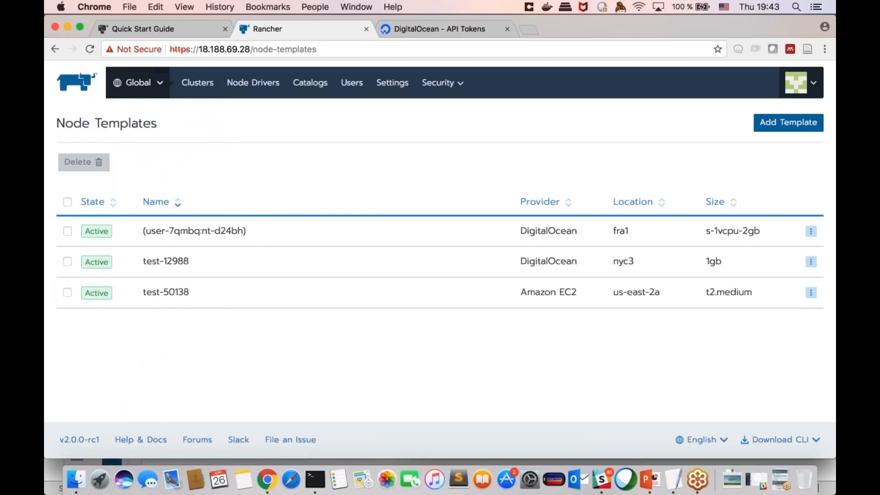
left_click(146, 84)
scroll(177, 163, "down", 20)
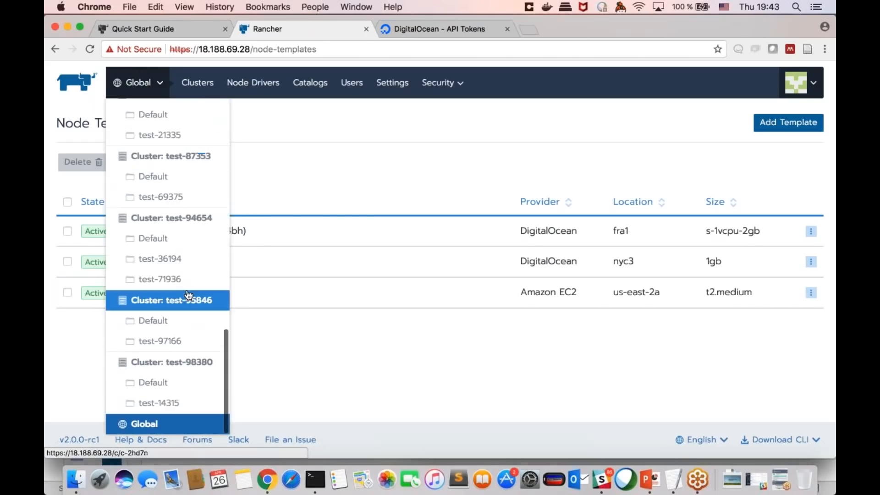
left_click(144, 423)
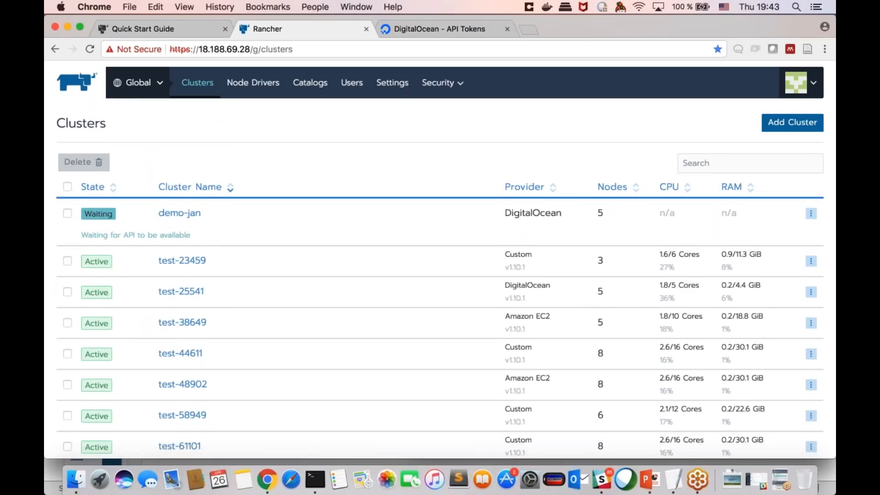
Step: Open the demo-jan cluster for editing, review its node pools, and go to its cluster dashboard
scroll(810, 213, "down", 2)
left_click(811, 170)
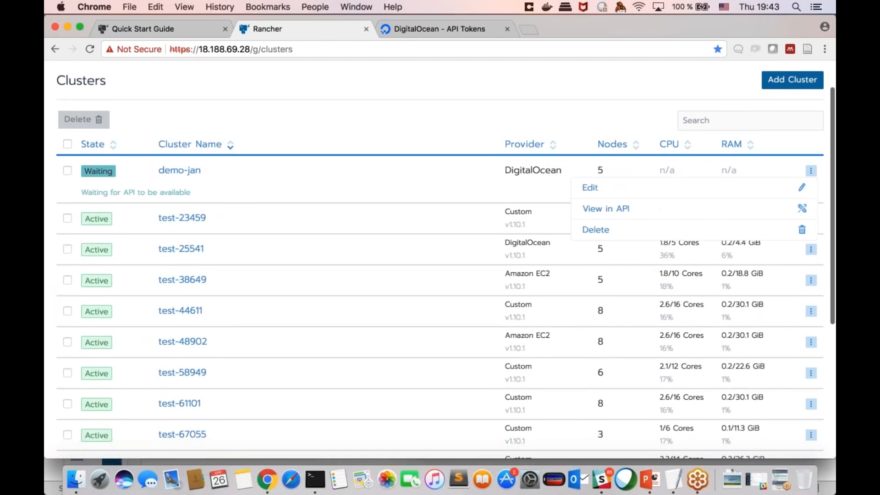
left_click(734, 183)
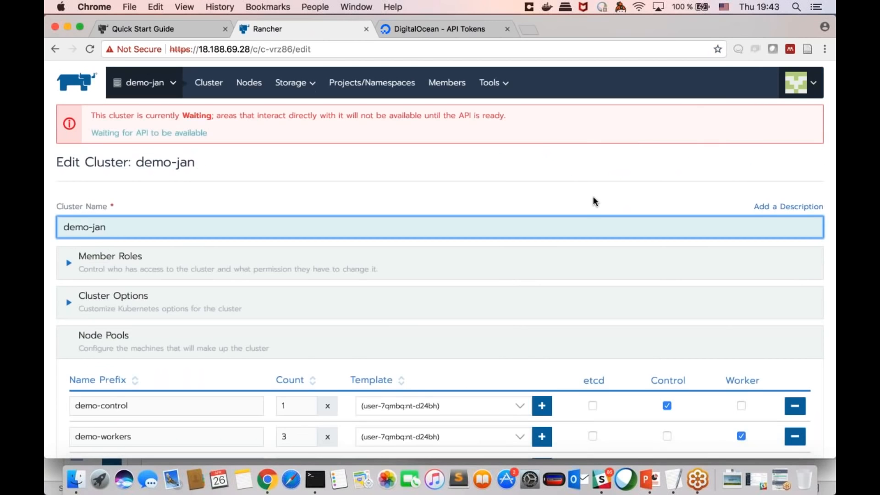
scroll(593, 197, "down", 5)
scroll(593, 197, "up", 3)
scroll(535, 188, "up", 3)
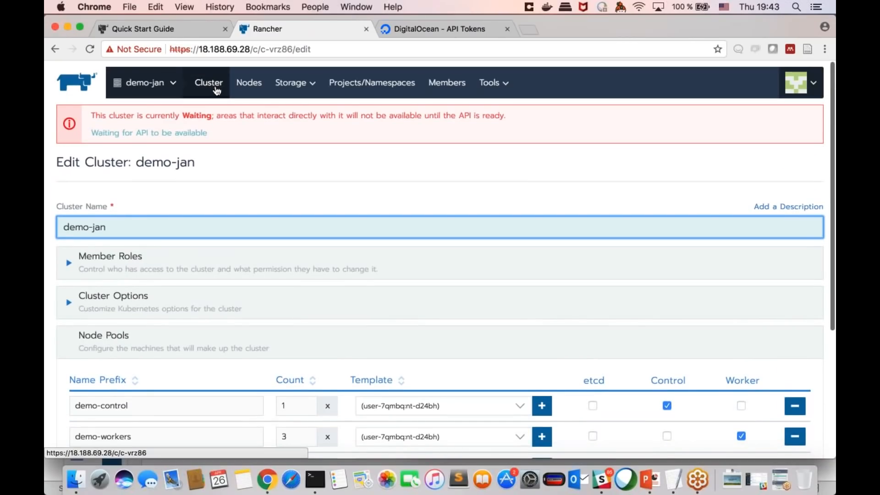
left_click(216, 90)
Step: Check demo-jan's entry among the clusters and projects, and examine the CPU, memory and pod usage on its dashboard
mouse_move(167, 92)
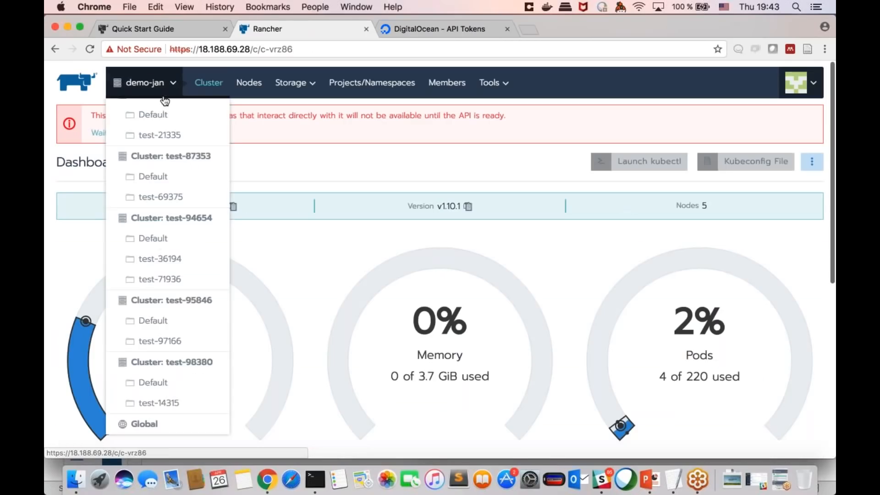
scroll(178, 126, "up", 15)
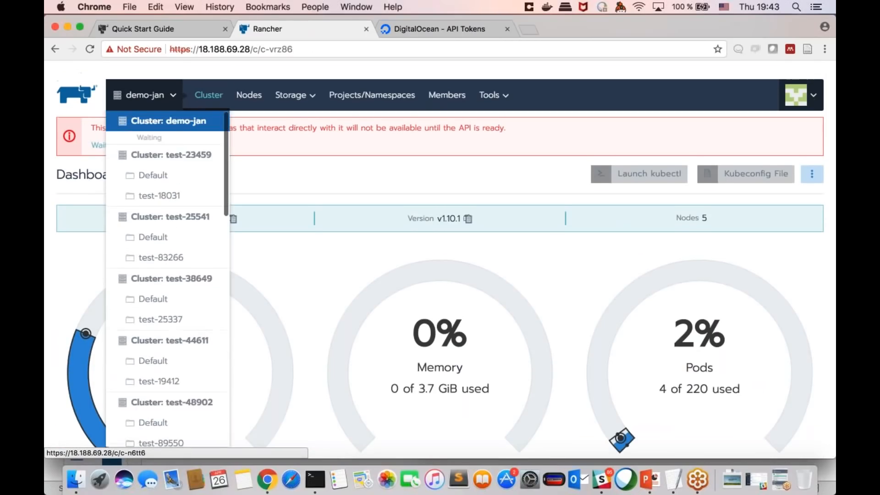
scroll(226, 224, "down", 10)
scroll(226, 221, "up", 10)
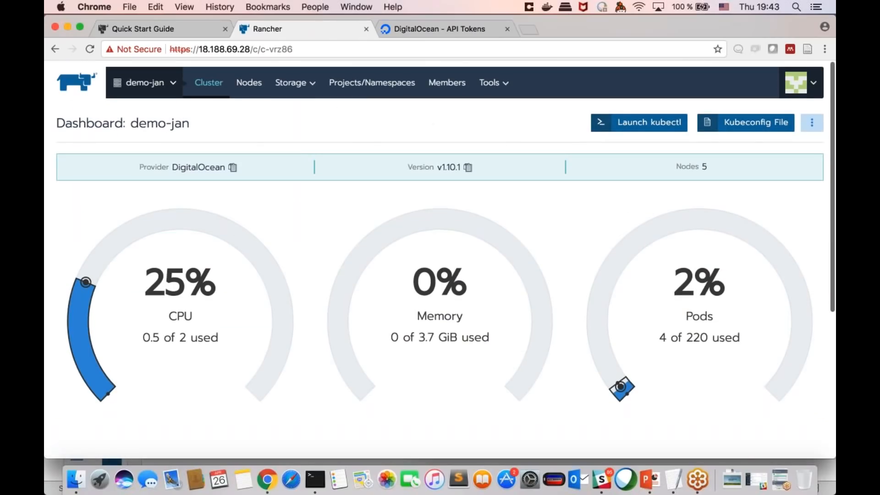
left_click(811, 123)
left_click(550, 125)
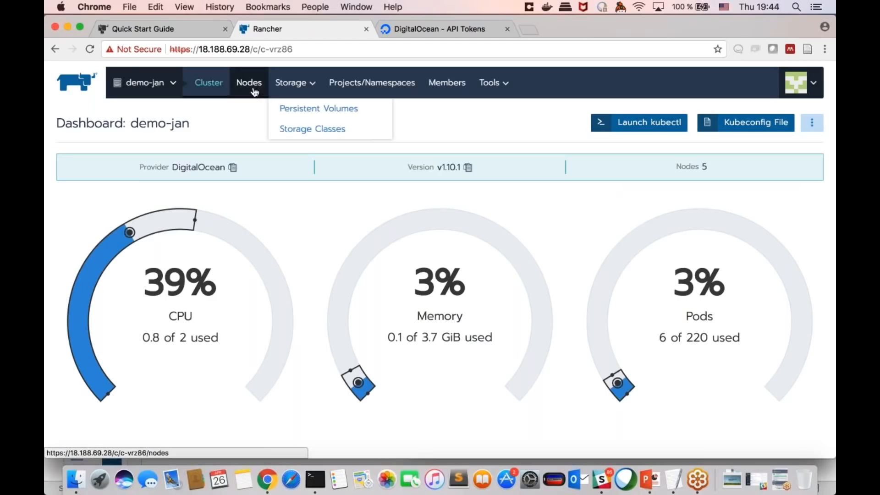
Step: Open demo-jan's edit form from its dashboard, look over the pool settings, and cancel without saving
left_click(811, 122)
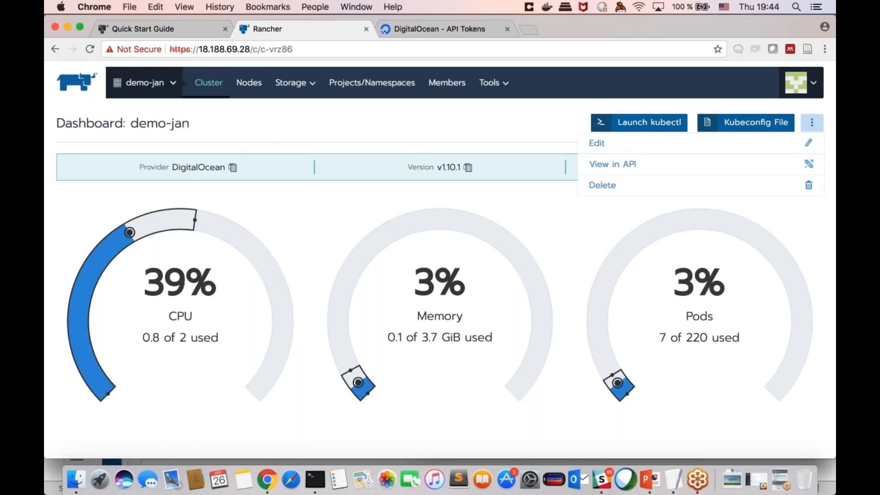
left_click(773, 136)
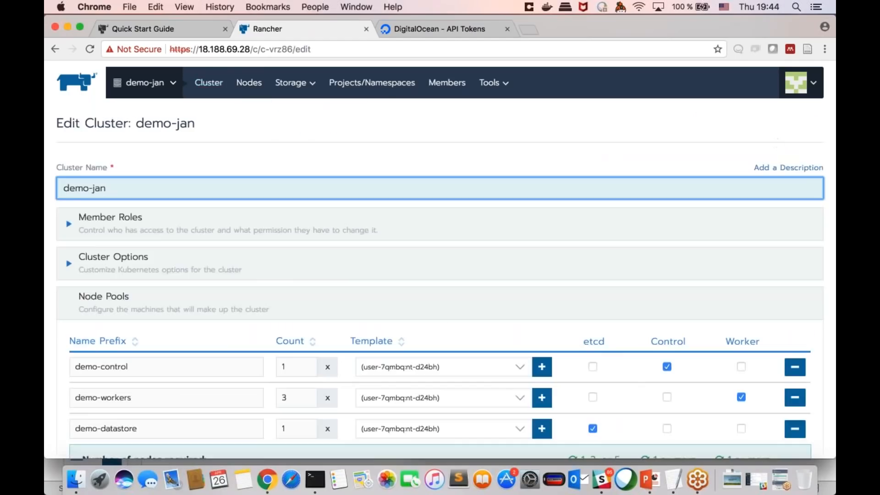
scroll(464, 387, "down", 5)
left_click(462, 404)
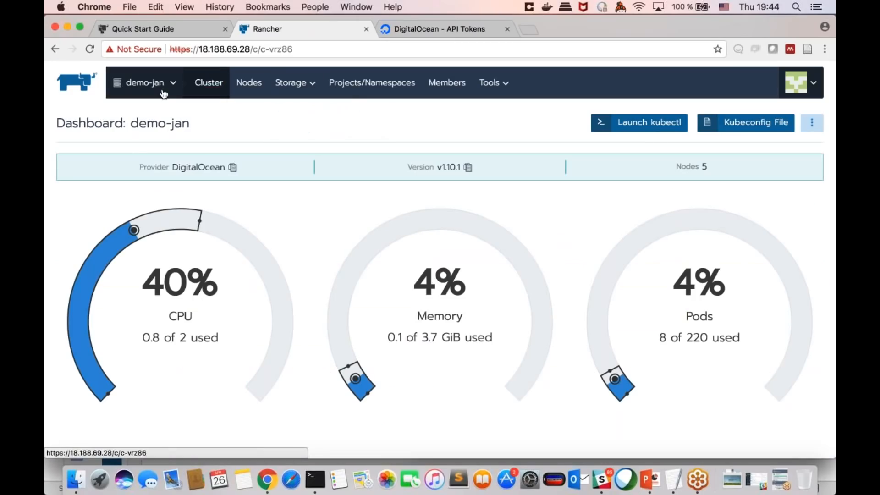
Step: Return from demo-jan to the Global scope's list of clusters
left_click(151, 84)
scroll(191, 223, "down", 10)
scroll(190, 223, "down", 3)
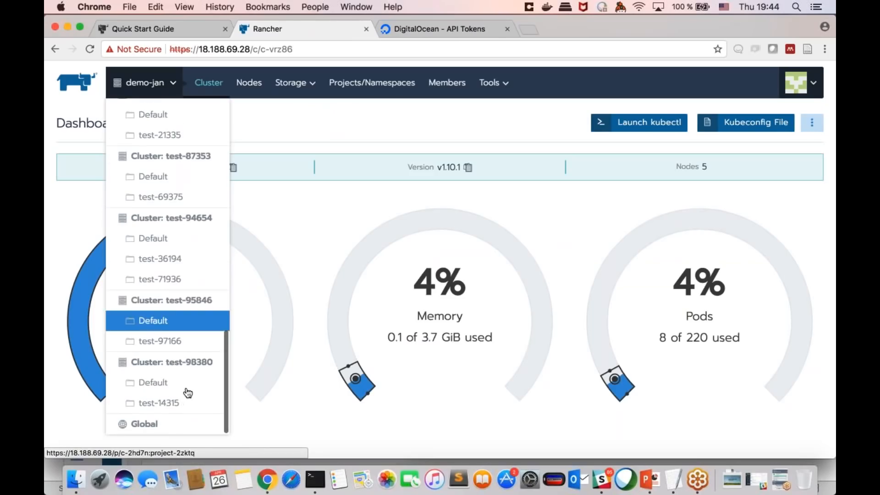
left_click(173, 424)
Step: Select demo-jan in the cluster list and look at the actions available for it
scroll(418, 331, "down", 3)
left_click(811, 159)
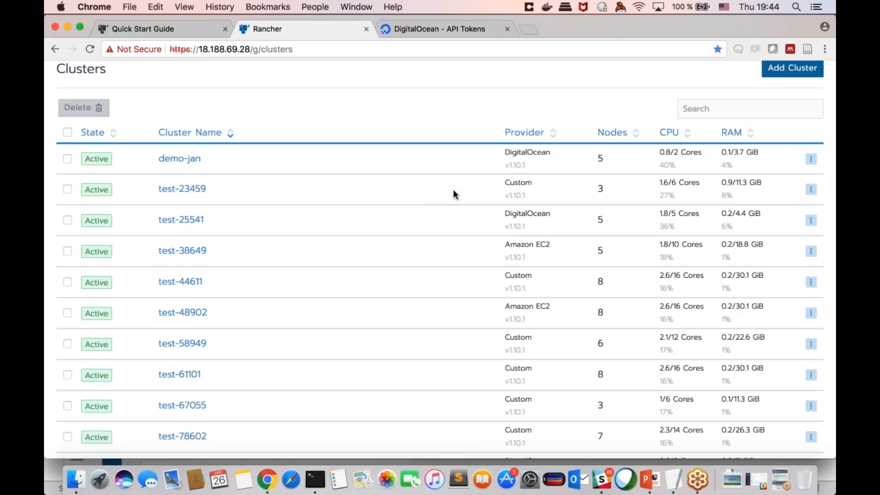
double_click(507, 165)
left_click(506, 165)
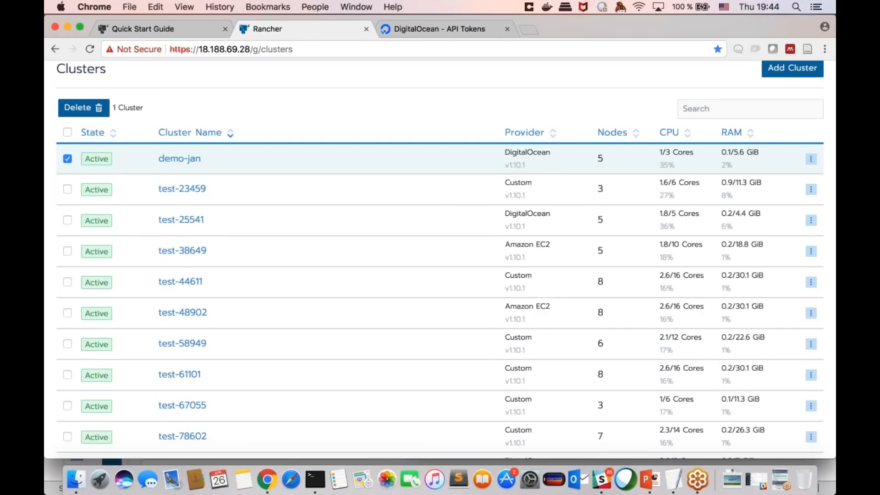
scroll(811, 165, "up", 1)
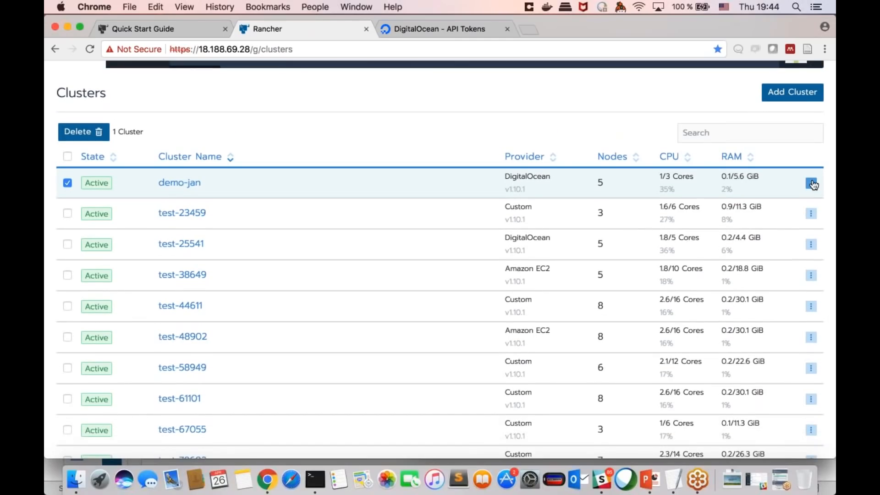
left_click(811, 184)
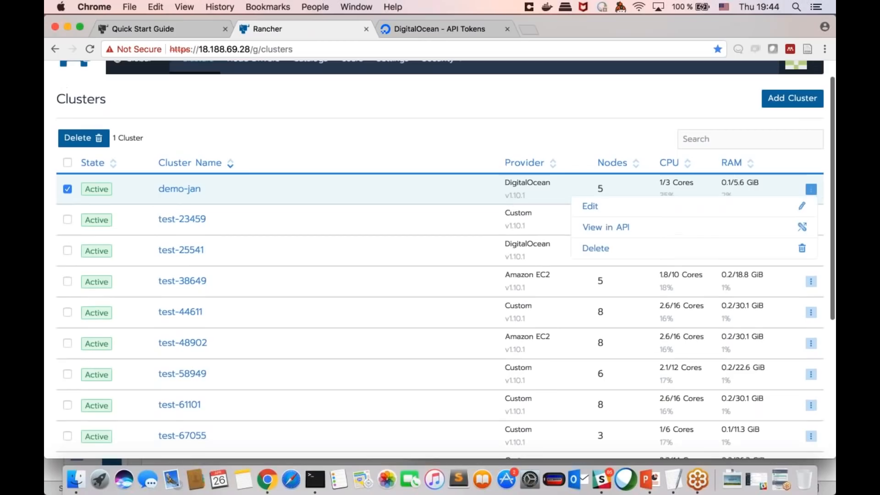
left_click(634, 136)
scroll(634, 136, "up", 2)
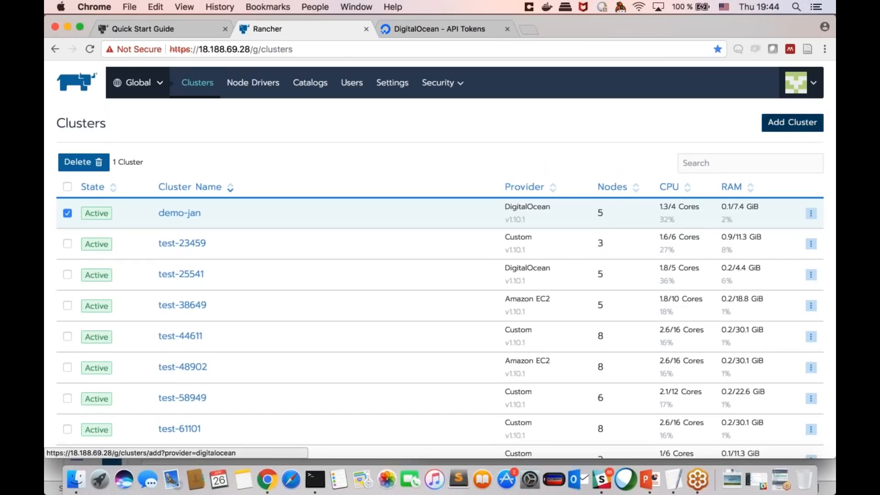
Step: Start adding a DigitalOcean cluster, review the Kubernetes versions and other Cluster Options, and cancel without creating it
left_click(792, 123)
scroll(282, 230, "down", 5)
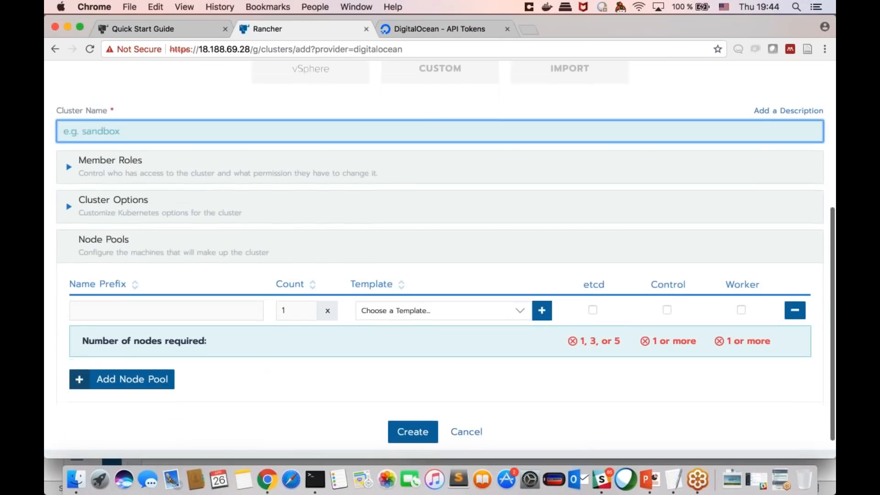
left_click(281, 201)
scroll(282, 263, "down", 2)
left_click(271, 214)
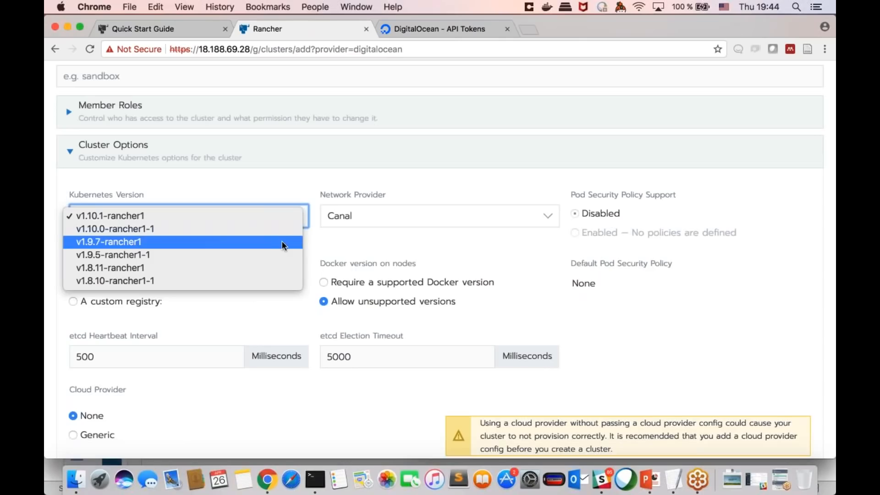
left_click(301, 234)
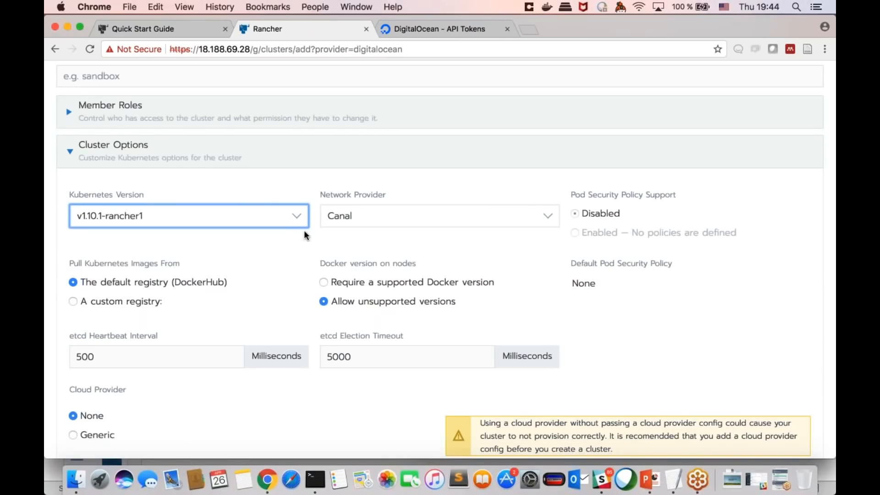
scroll(307, 238, "down", 10)
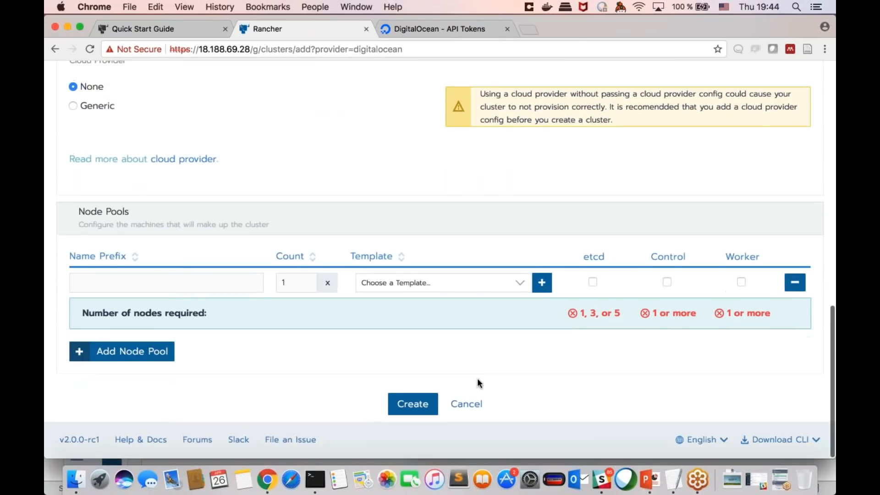
left_click(467, 403)
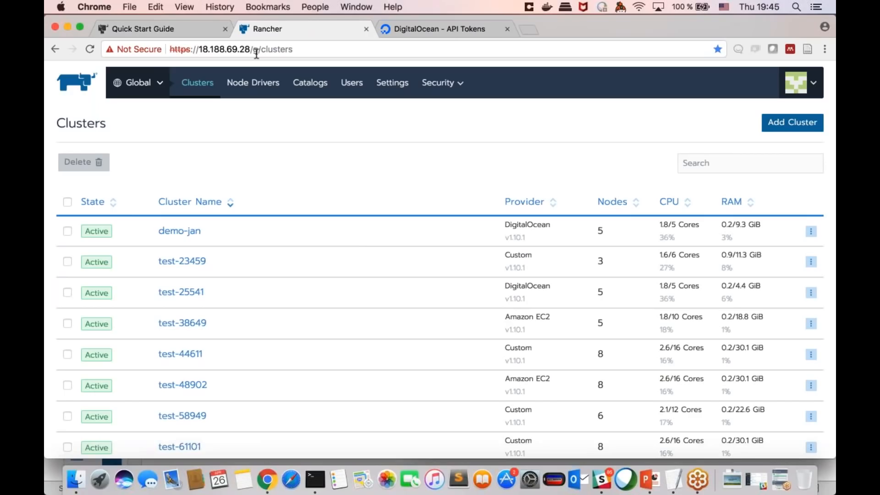
Step: Switch to Terminal and list the running Docker containers on the Rancher server with docker ps
left_click(320, 484)
type("docker ps")
key("Return")
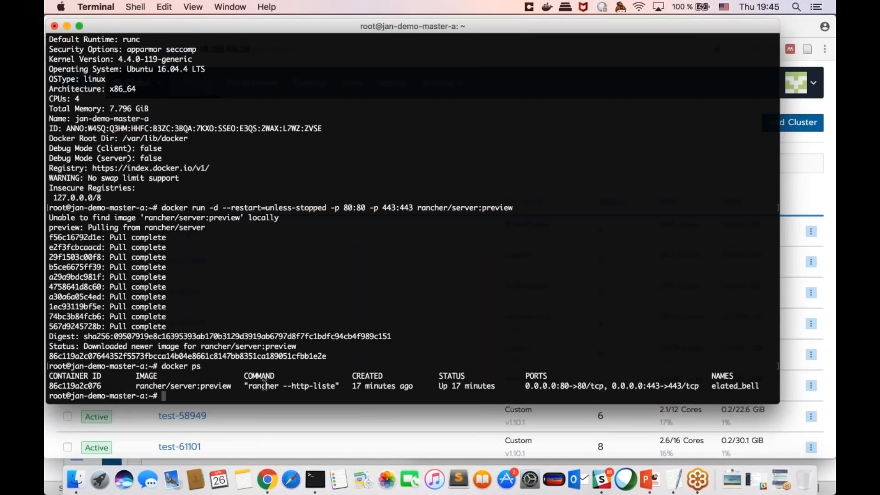
Step: Switch back to Chrome, open the rancher/rke GitHub repository in a new tab, and look over its page
left_click(267, 479)
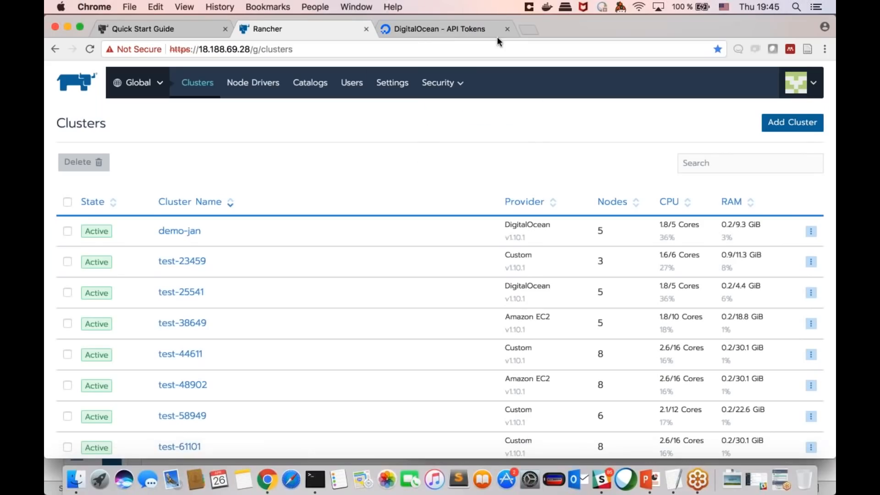
left_click(529, 29)
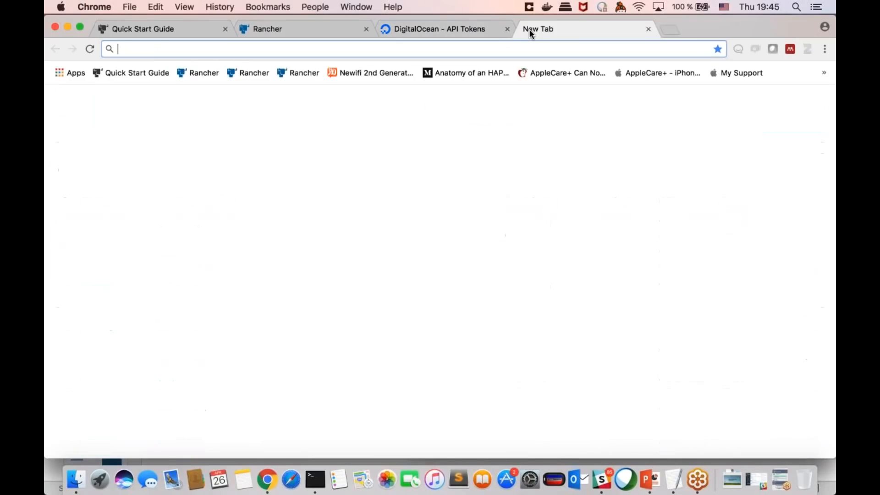
type("rke")
key("Down")
key("Return")
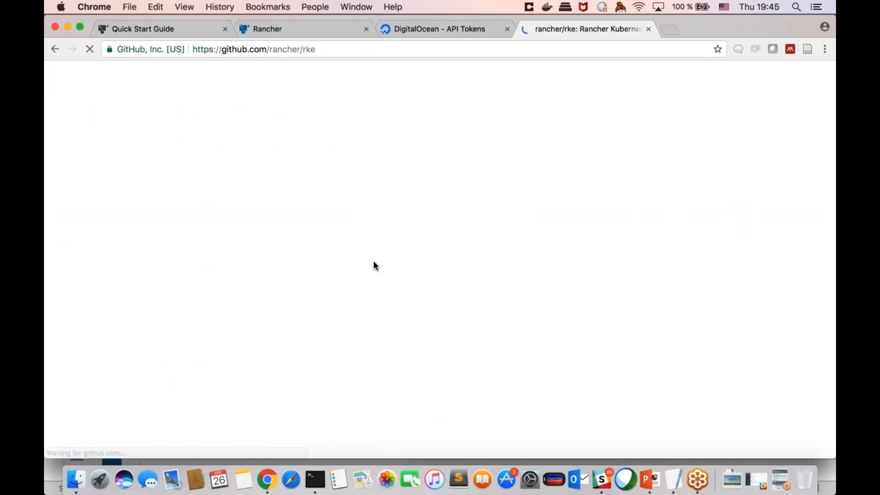
scroll(374, 265, "down", 2)
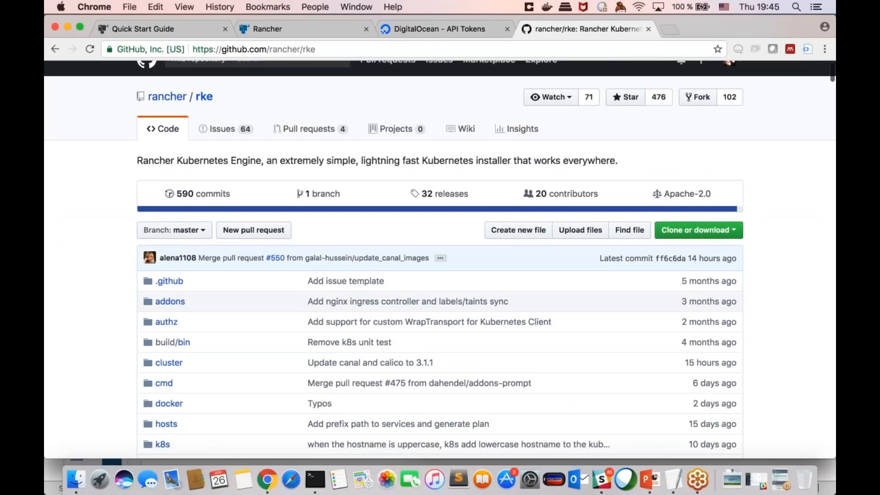
scroll(300, 306, "down", 2)
scroll(300, 306, "up", 2)
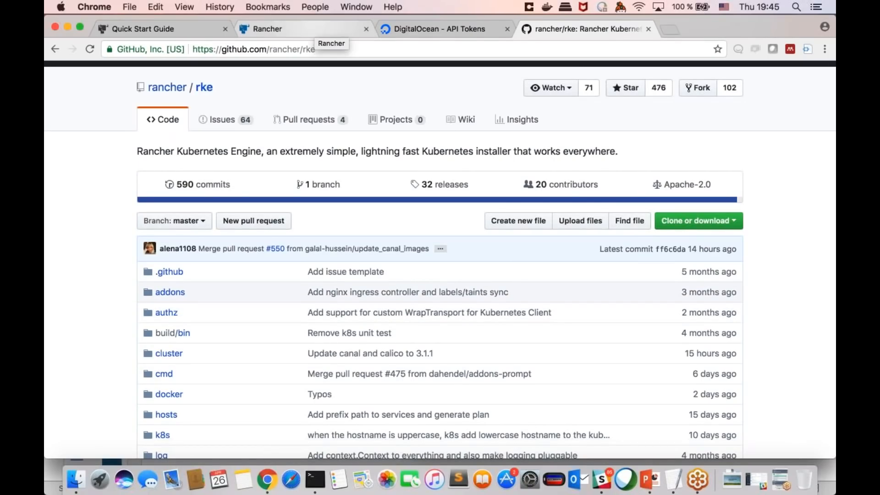
Step: Return to the Rancher browser tab, open the demo-jan cluster, and look over its dashboard
left_click(321, 31)
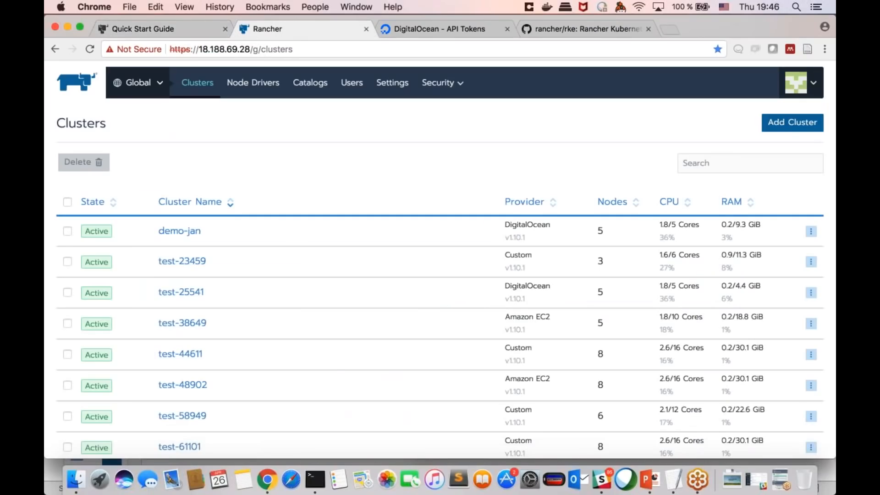
left_click(183, 231)
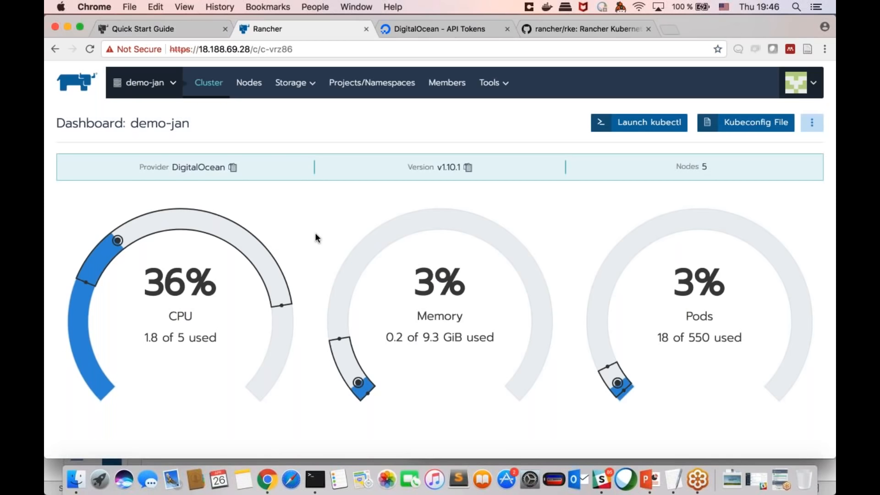
scroll(315, 233, "down", 2)
scroll(316, 233, "up", 2)
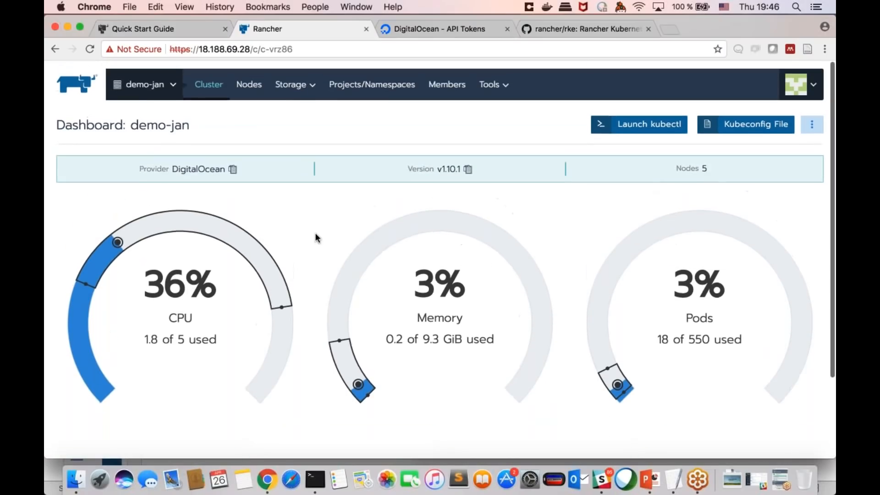
scroll(315, 232, "down", 2)
scroll(315, 233, "up", 2)
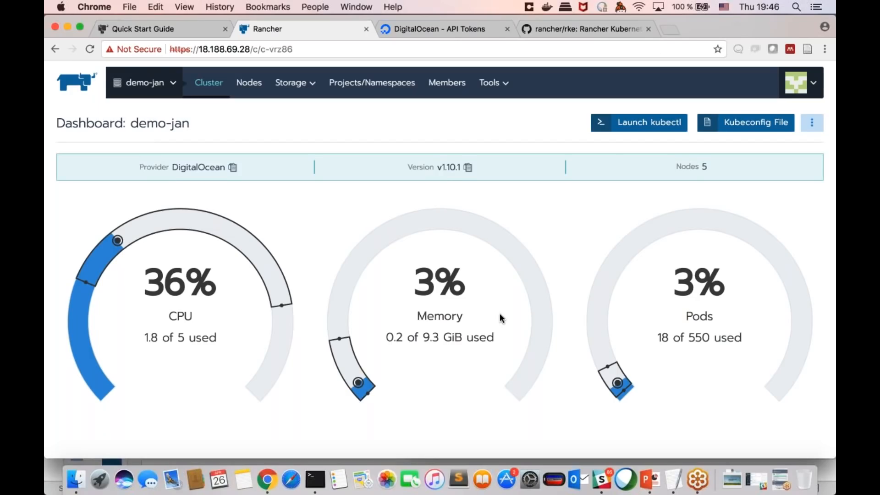
scroll(501, 318, "down", 2)
scroll(411, 315, "down", 5)
scroll(410, 315, "up", 5)
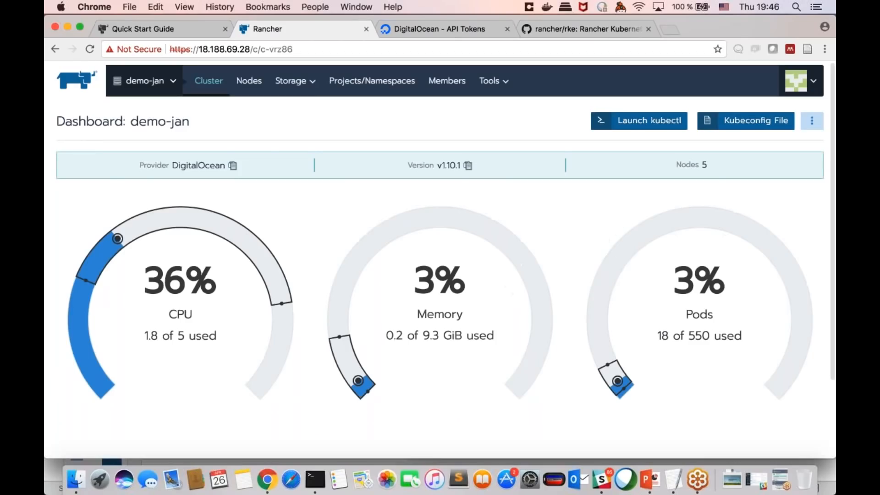
Step: Open the Nodes page of demo-jan and look through its control, datastore and worker pools
left_click(254, 91)
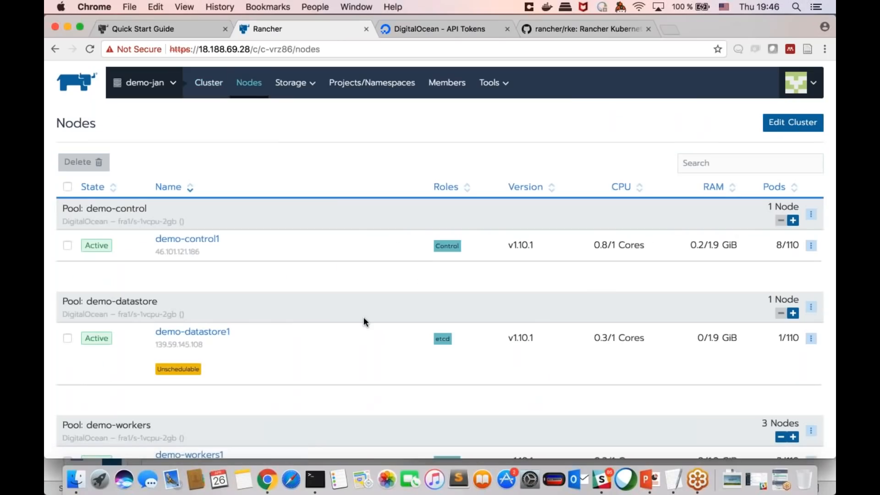
scroll(364, 317, "down", 2)
scroll(364, 317, "up", 2)
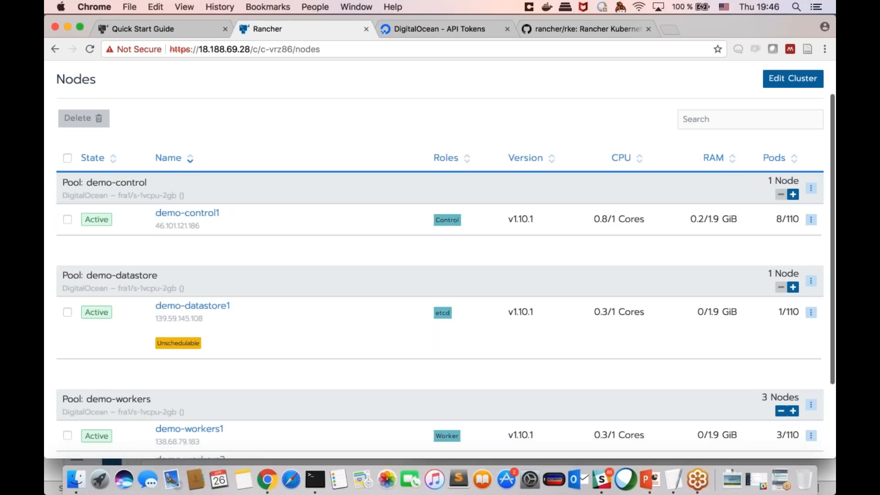
scroll(460, 247, "down", 3)
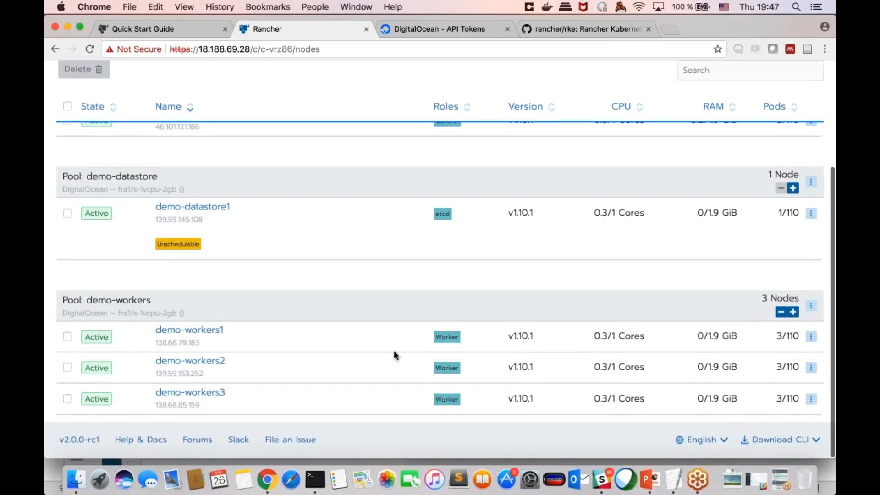
scroll(396, 356, "up", 4)
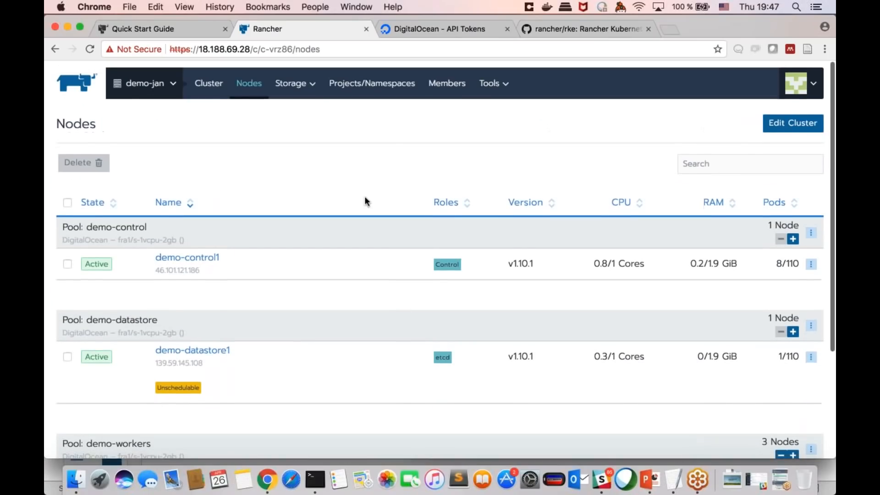
Step: View demo-jan's Storage Classes, glance at the form for adding a class, and return to the list
mouse_move(295, 83)
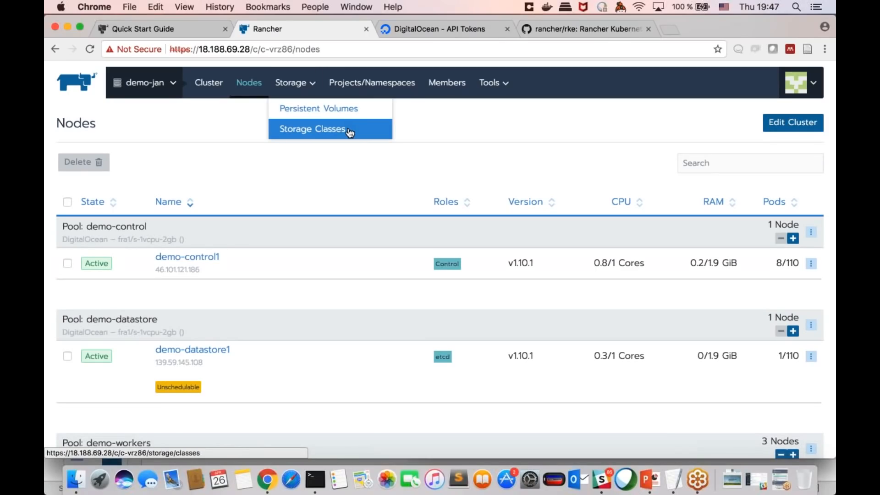
left_click(349, 132)
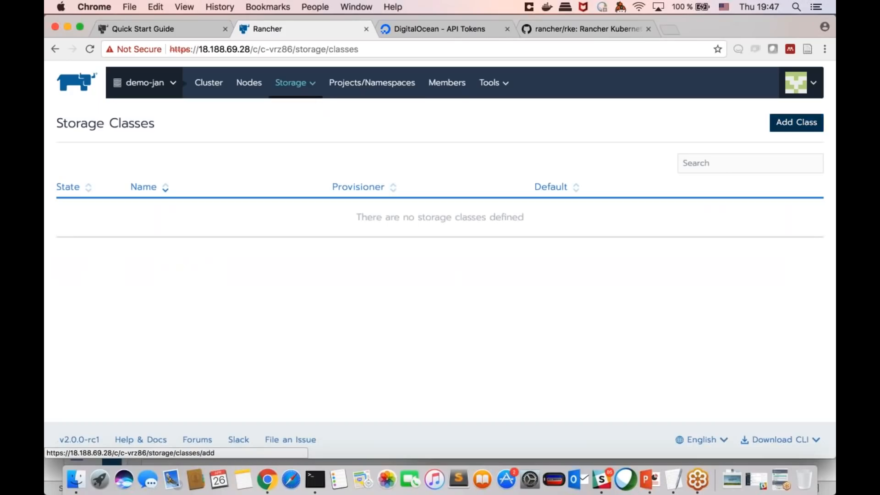
left_click(797, 123)
mouse_move(293, 84)
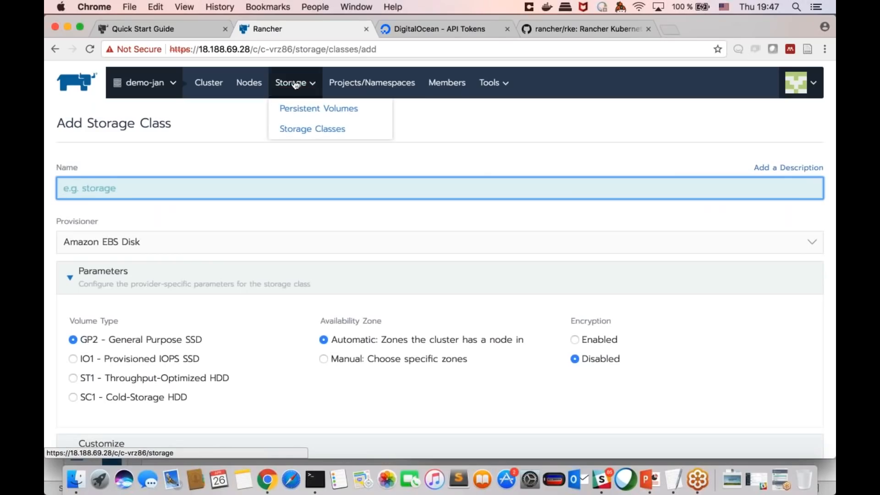
left_click(312, 131)
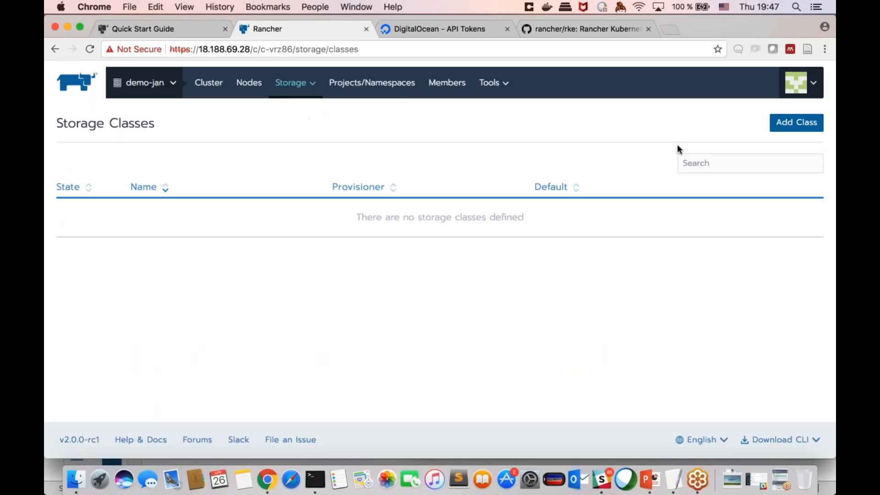
Step: Start adding a storage class to demo-jan and name it aws-storage
left_click(797, 122)
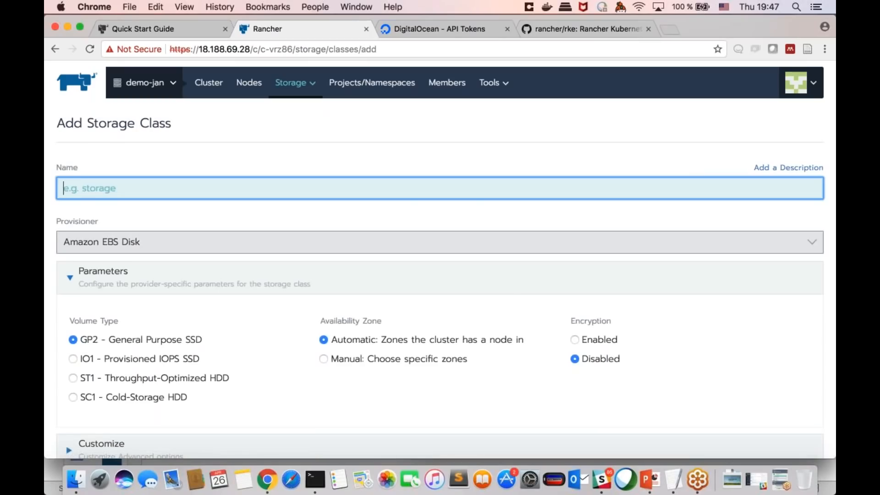
scroll(388, 200, "down", 2)
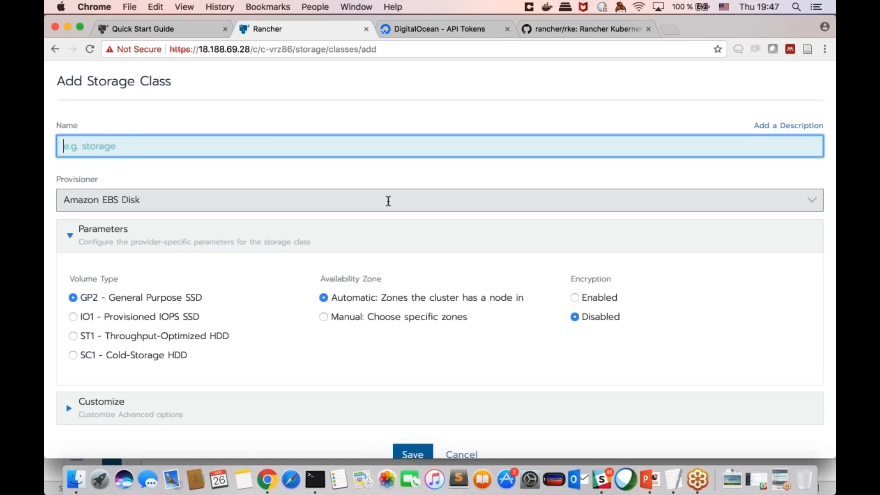
scroll(388, 201, "up", 1)
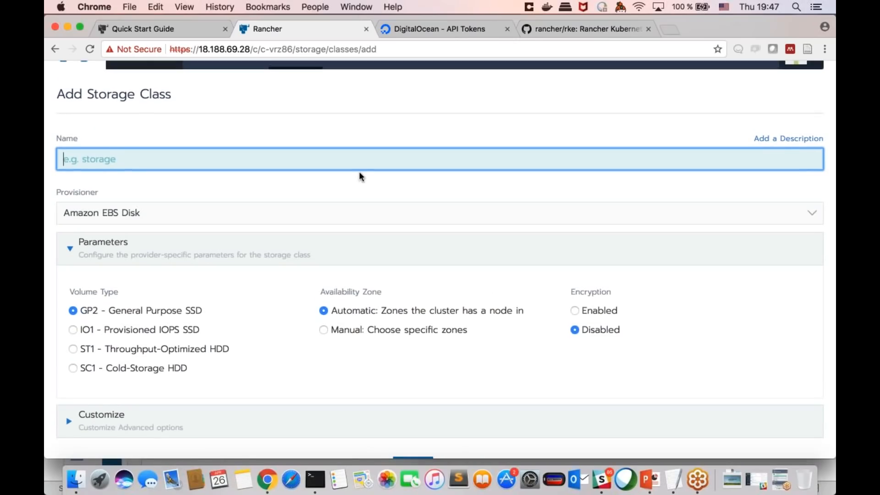
type("aws-storage")
scroll(242, 231, "up", 1)
scroll(241, 232, "down", 1)
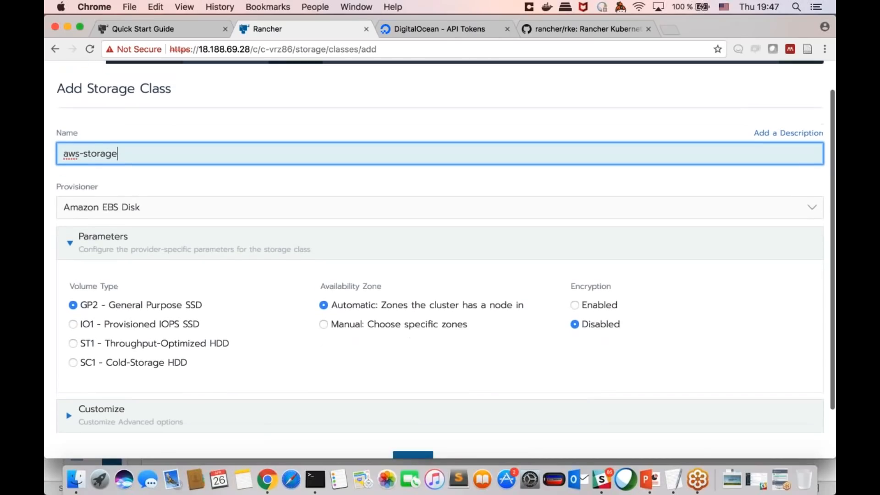
scroll(231, 248, "down", 2)
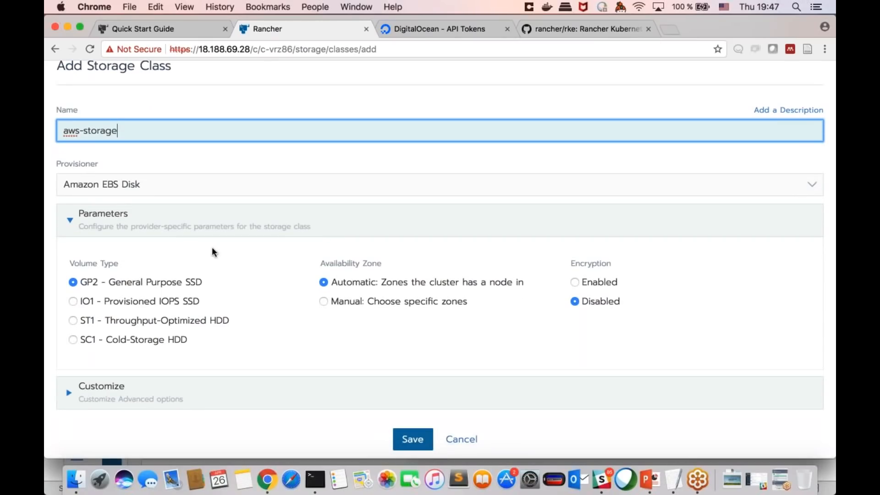
Step: Review the available storage provisioners, keep Amazon EBS Disk, and look over its volume type, availability zone and encryption parameters
left_click(151, 185)
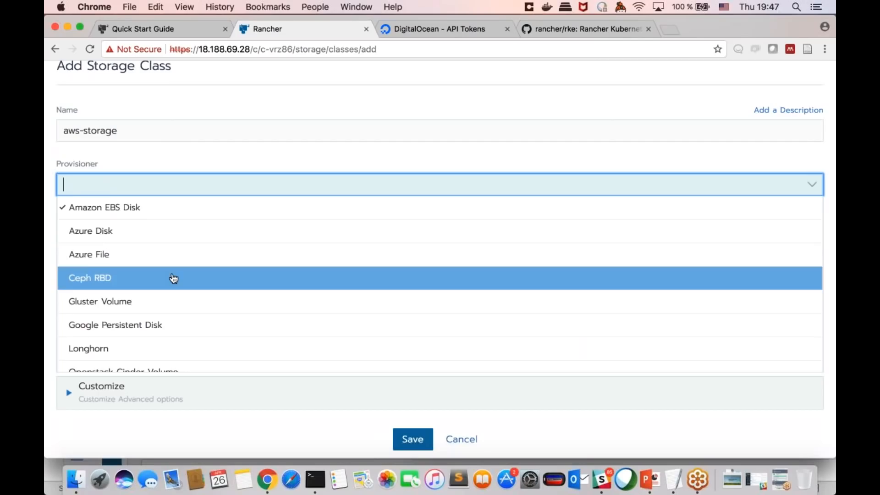
scroll(172, 279, "down", 3)
scroll(173, 279, "up", 1)
scroll(173, 279, "down", 3)
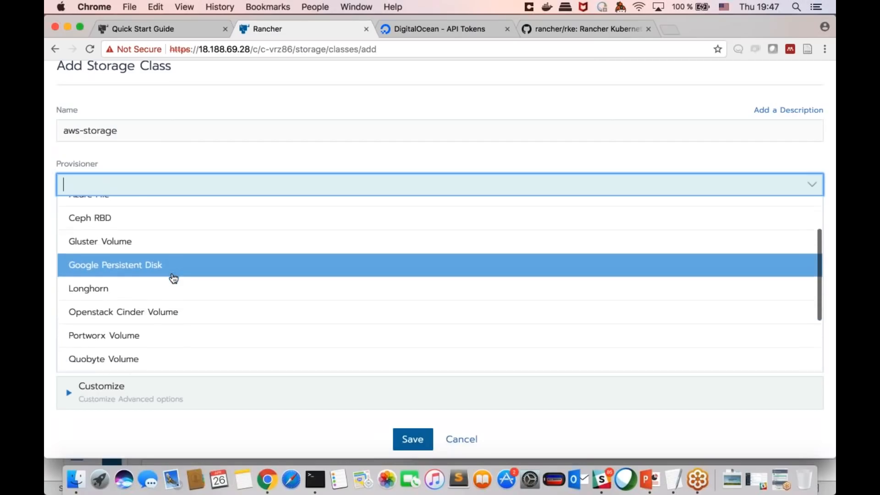
scroll(173, 279, "down", 1)
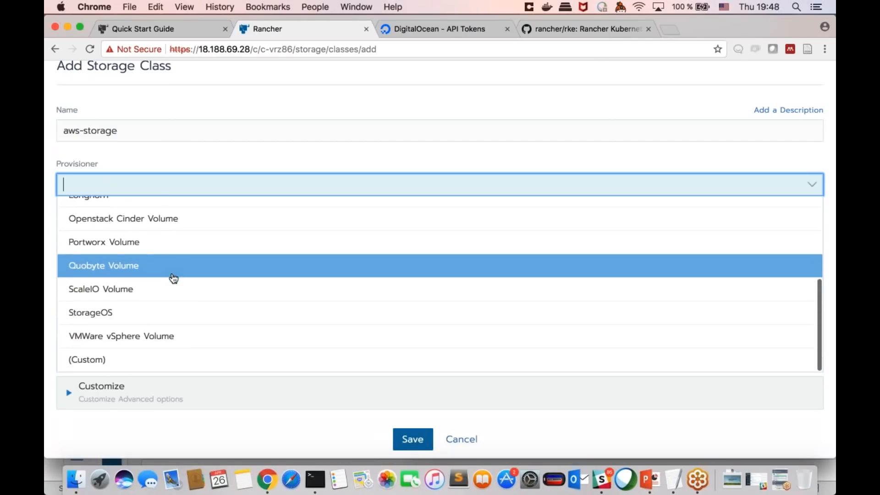
scroll(183, 264, "up", 1)
scroll(184, 263, "up", 1)
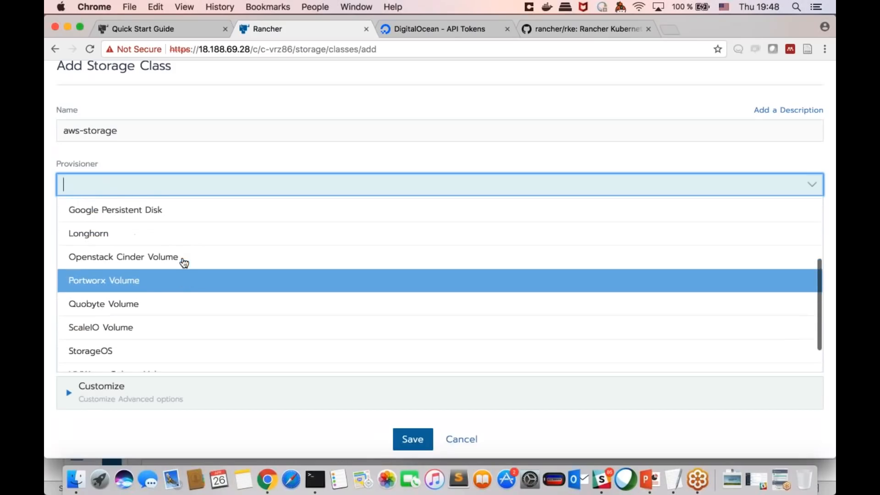
left_click(241, 146)
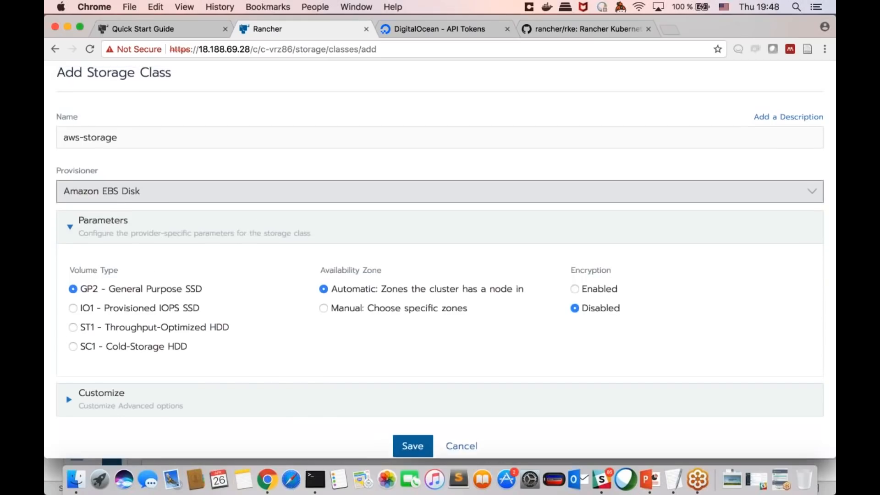
scroll(440, 260, "up", 1)
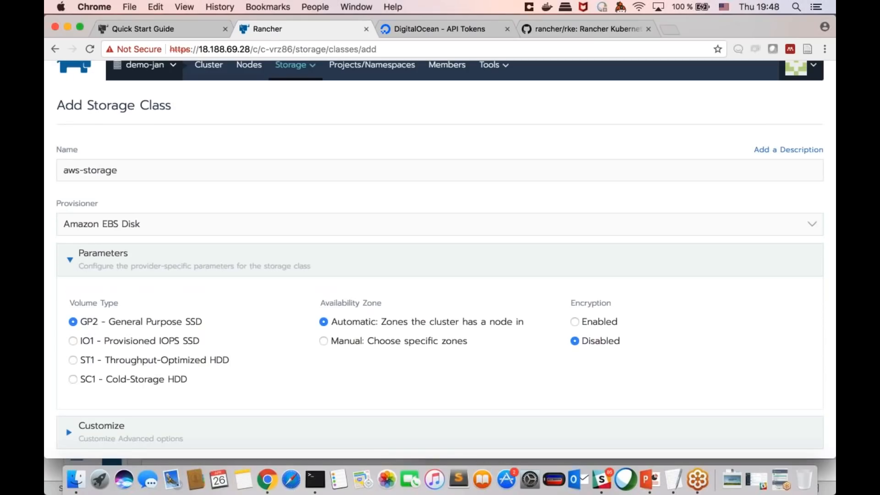
scroll(440, 260, "down", 2)
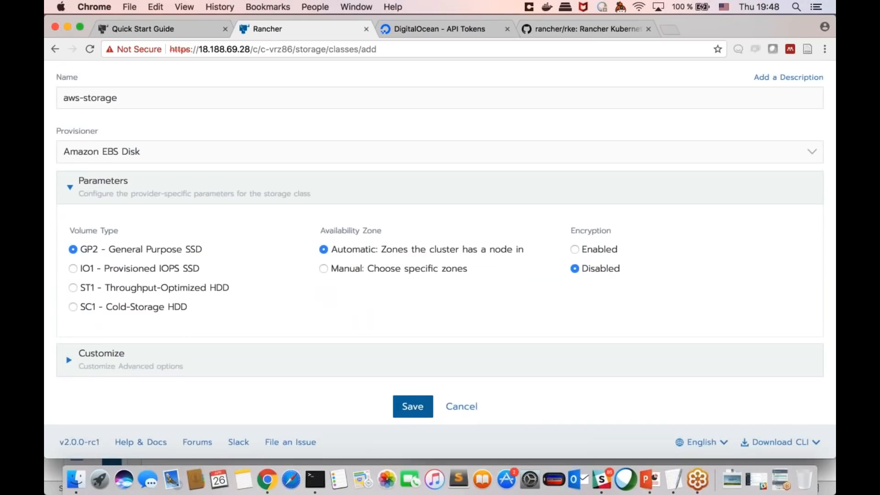
scroll(440, 260, "up", 2)
Step: Leave the storage class form without saving and review the GitHub setup instructions on demo-jan's Pipeline page
mouse_move(290, 82)
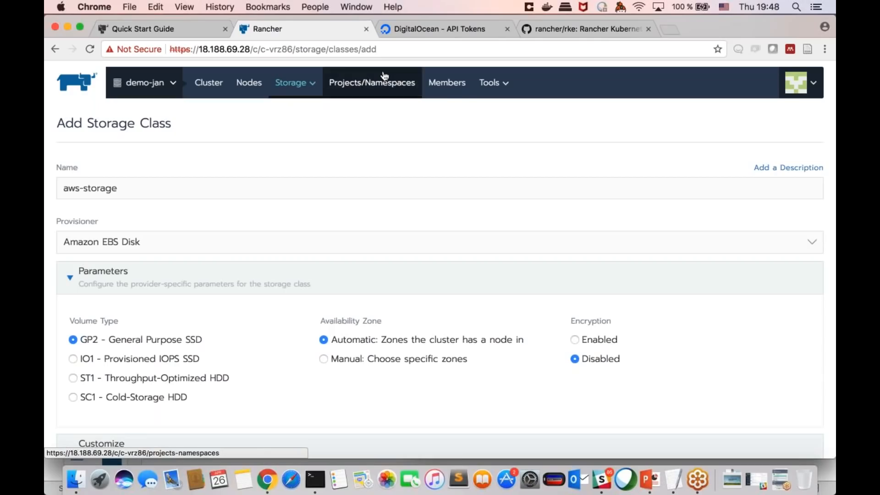
mouse_move(484, 94)
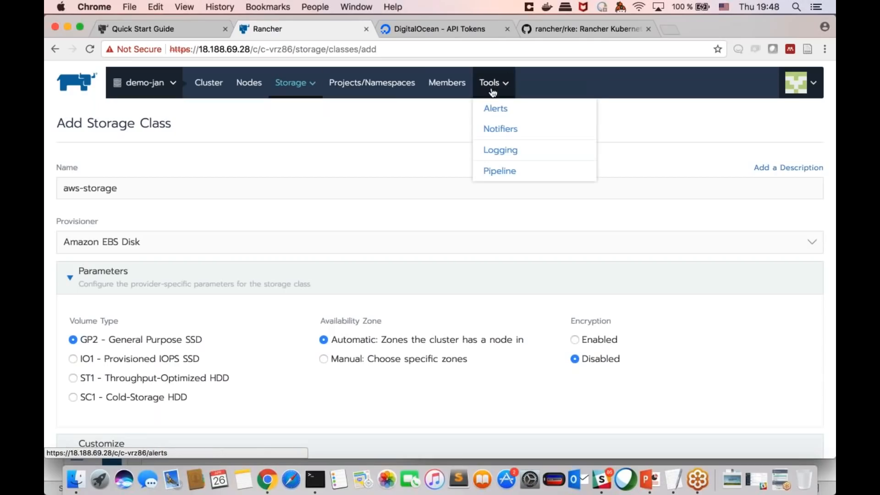
left_click(498, 172)
scroll(496, 173, "down", 3)
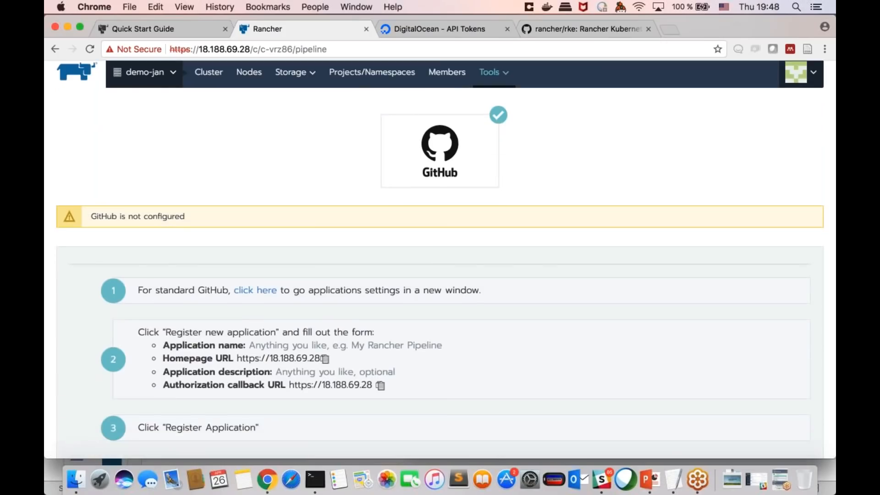
scroll(440, 260, "down", 2)
scroll(440, 259, "up", 2)
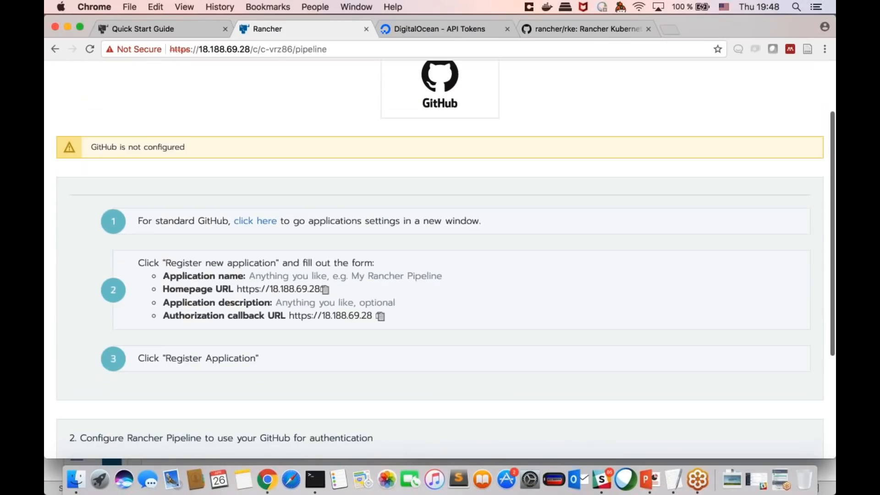
scroll(506, 158, "up", 3)
Step: Switch to the test-23459 cluster and look over the GitHub authentication on its Pipeline page
mouse_move(173, 84)
scroll(191, 143, "up", 10)
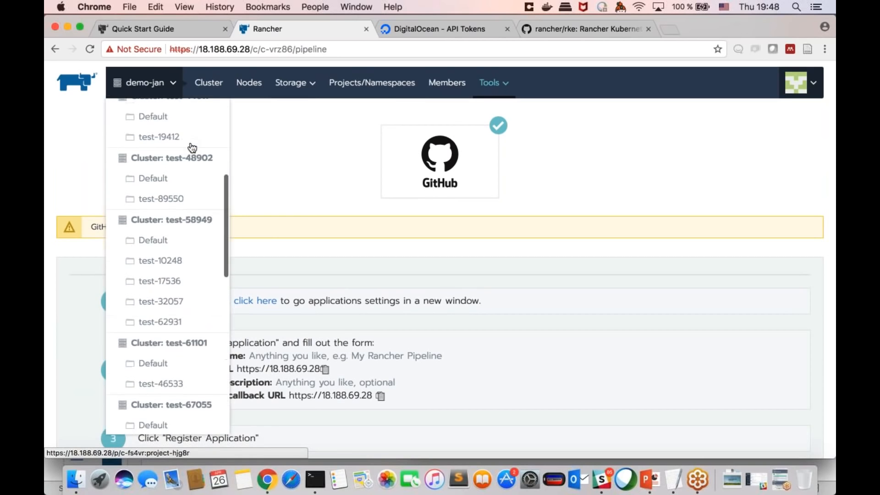
scroll(192, 148, "up", 5)
left_click(187, 149)
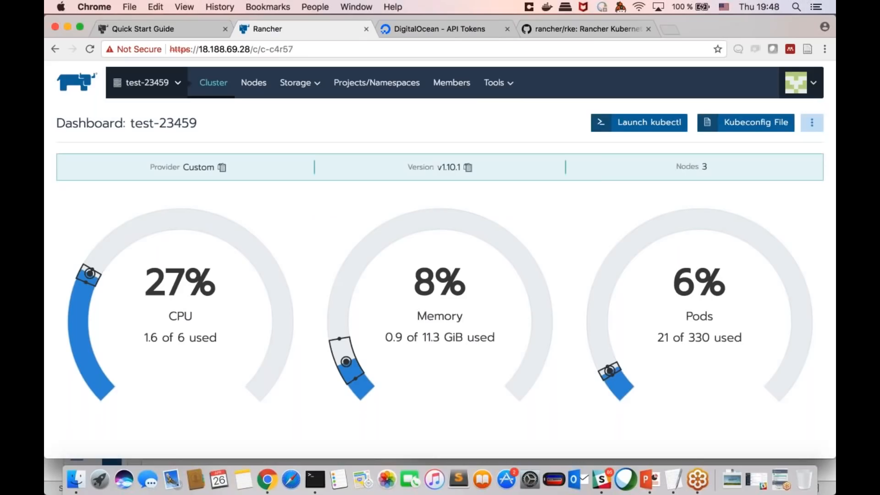
mouse_move(506, 82)
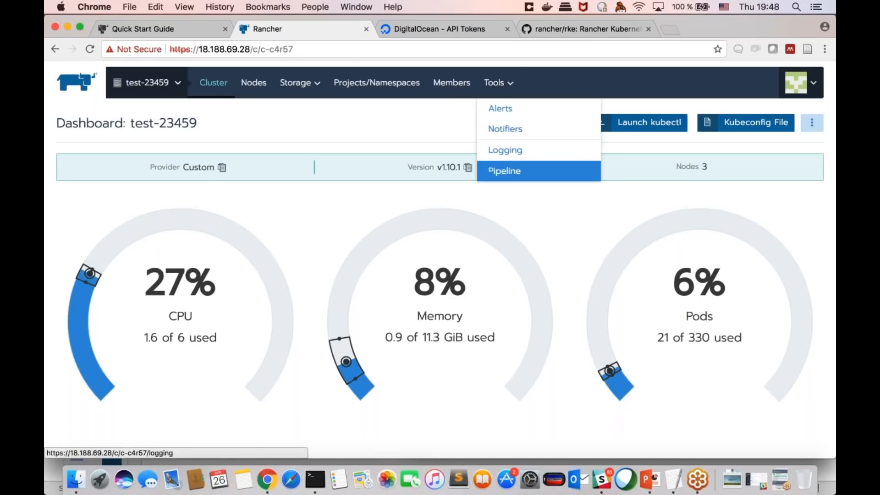
left_click(504, 170)
scroll(504, 201, "down", 2)
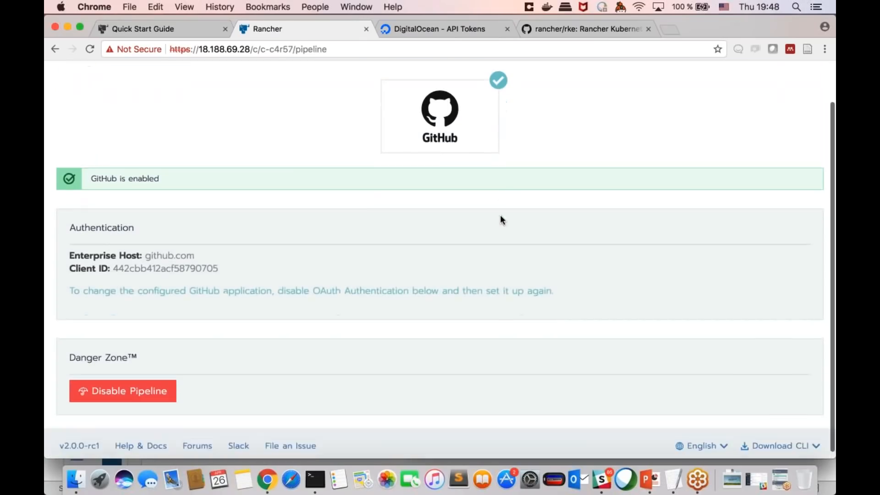
scroll(502, 220, "up", 2)
mouse_move(503, 84)
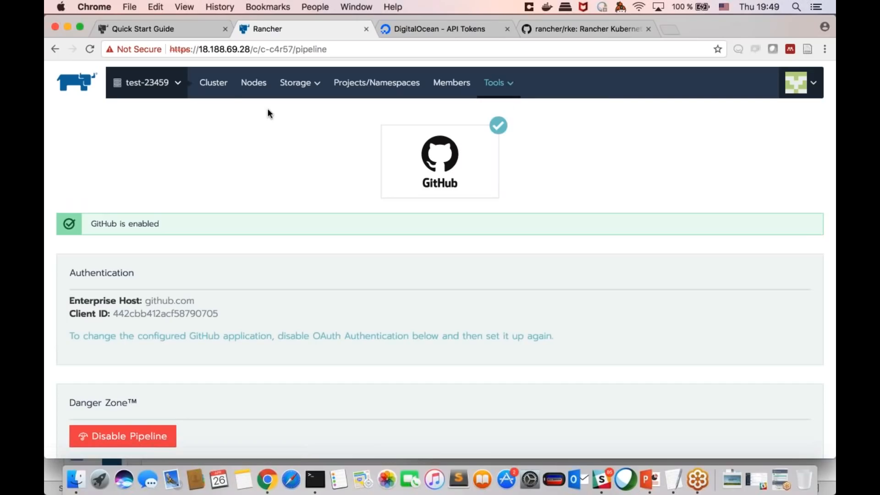
Step: Go to the pipelines of the Default project in test-23459 and start adding a new pipeline
mouse_move(176, 86)
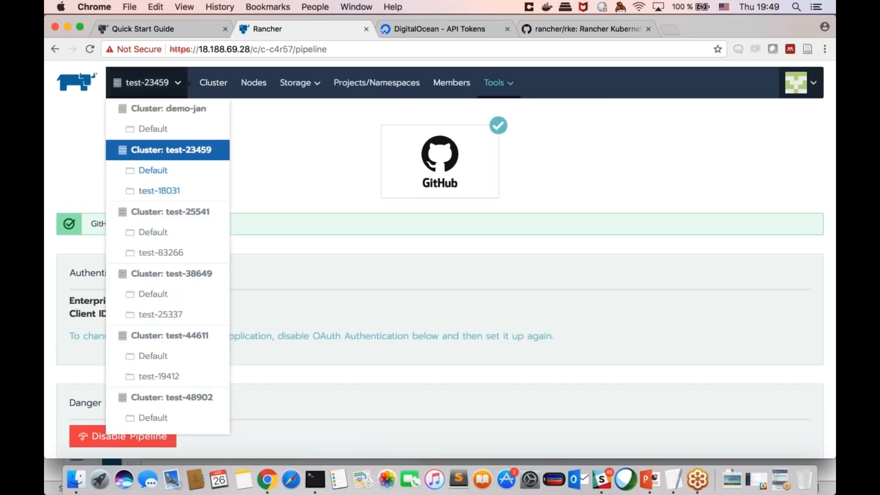
left_click(178, 172)
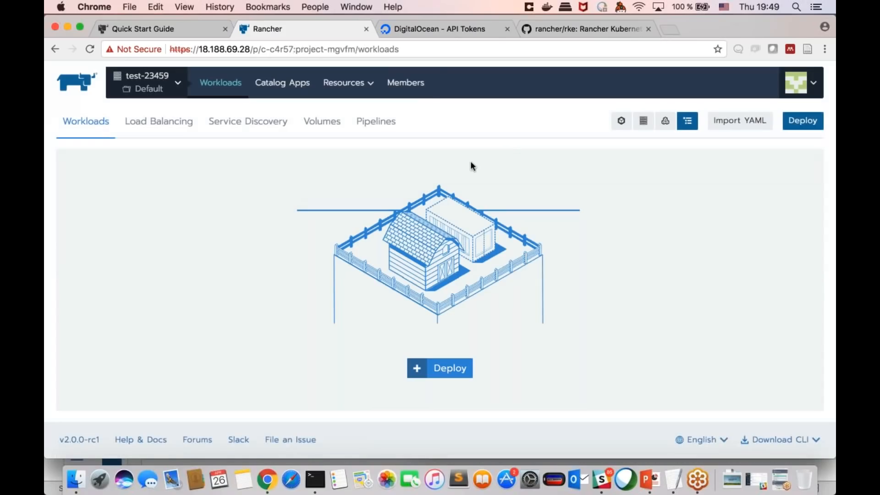
left_click(376, 121)
mouse_move(801, 83)
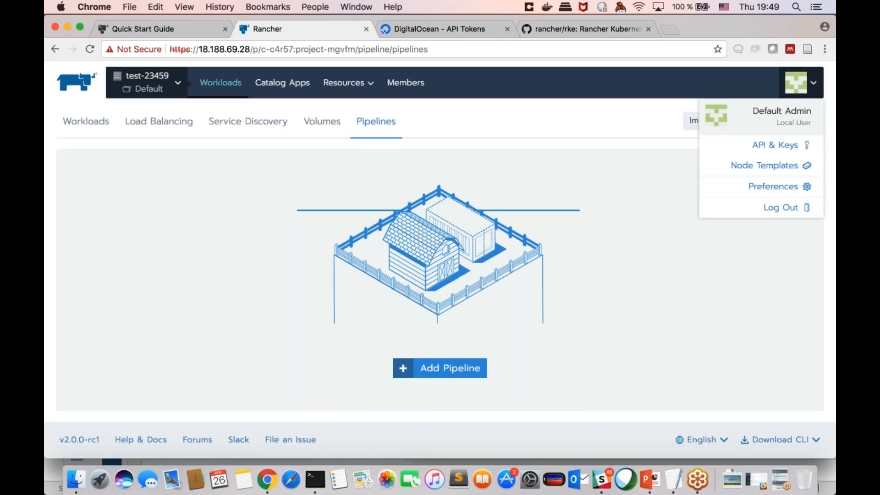
left_click(790, 120)
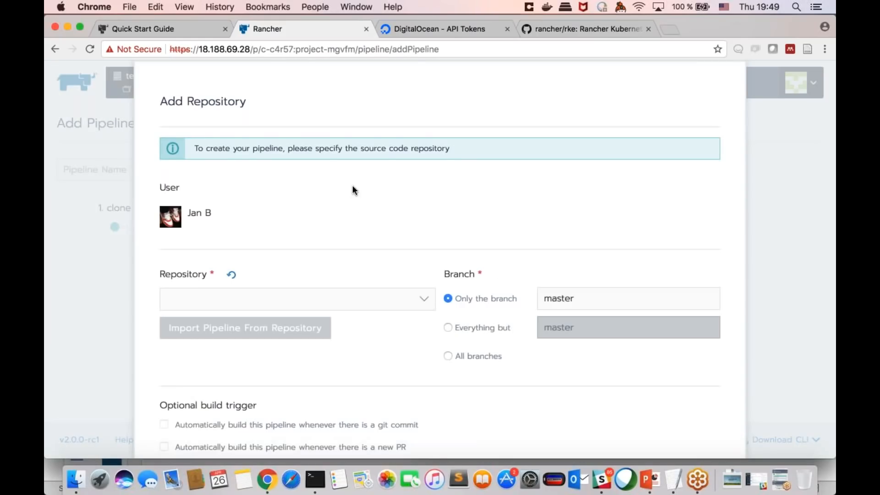
scroll(353, 189, "down", 3)
left_click(423, 217)
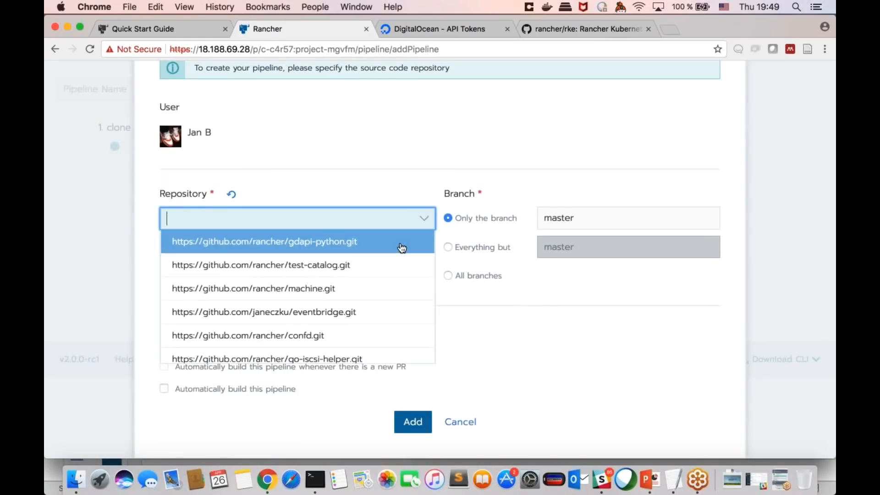
left_click(401, 247)
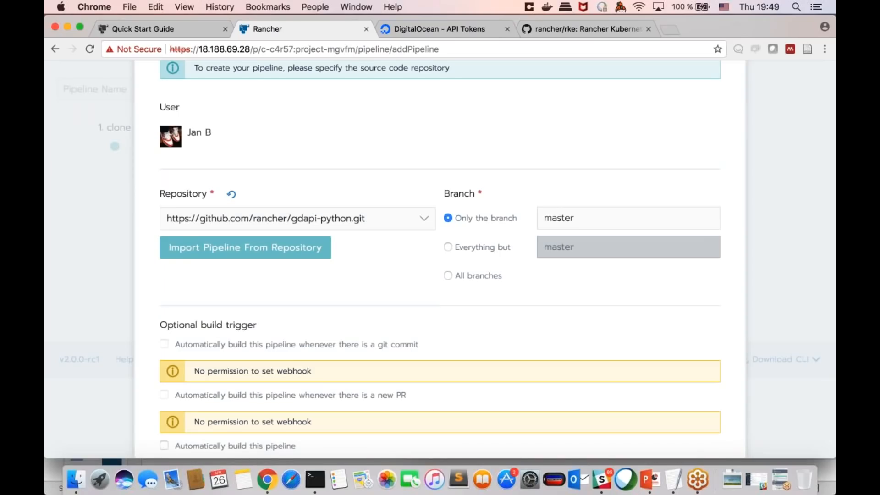
scroll(548, 198, "down", 1)
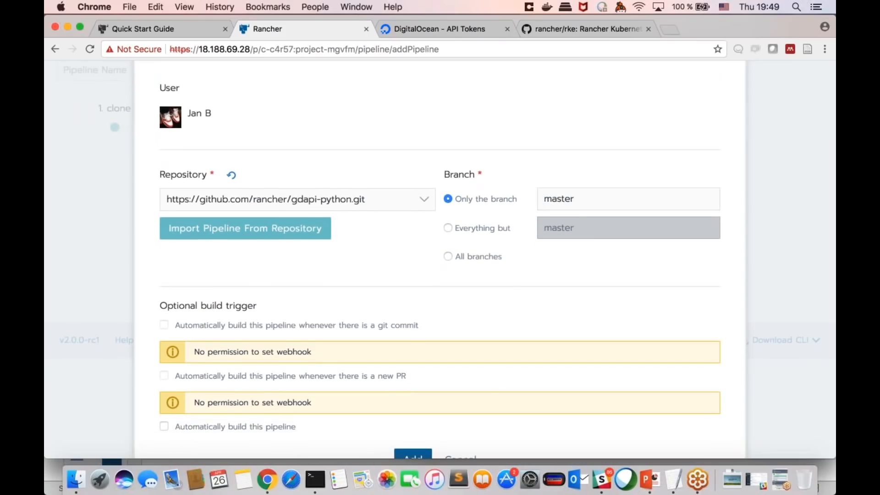
scroll(477, 311, "down", 2)
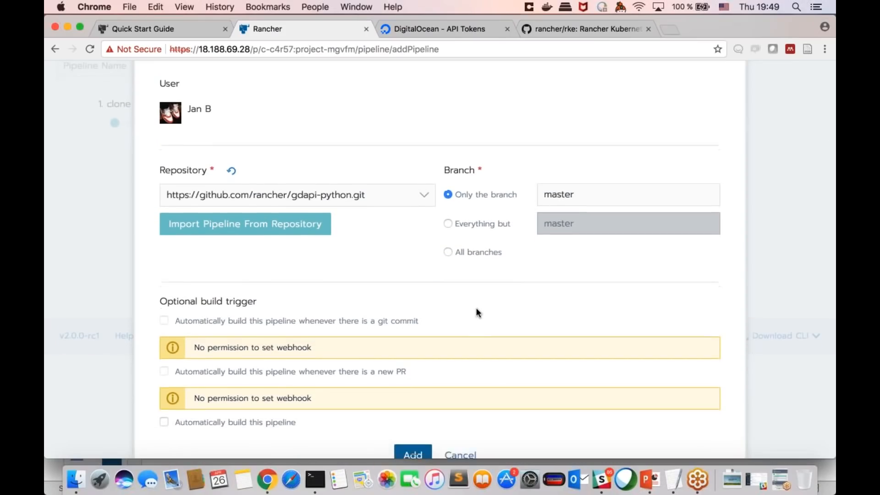
scroll(477, 310, "up", 4)
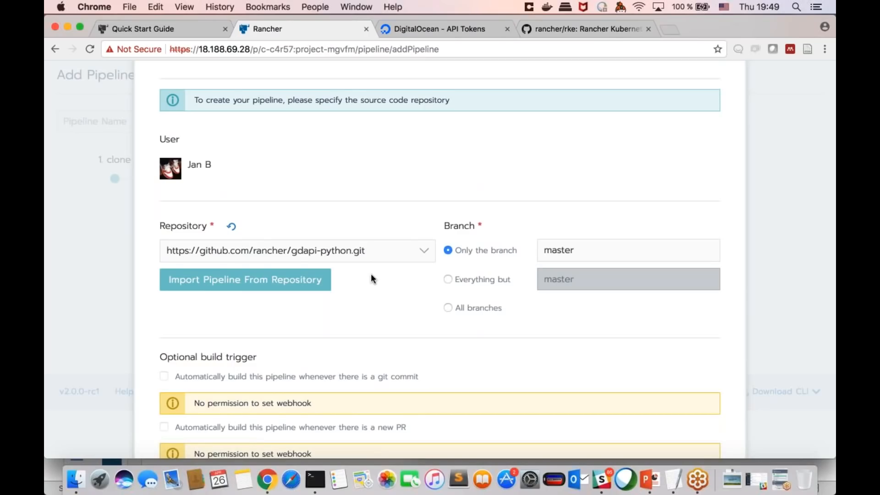
scroll(375, 312, "down", 3)
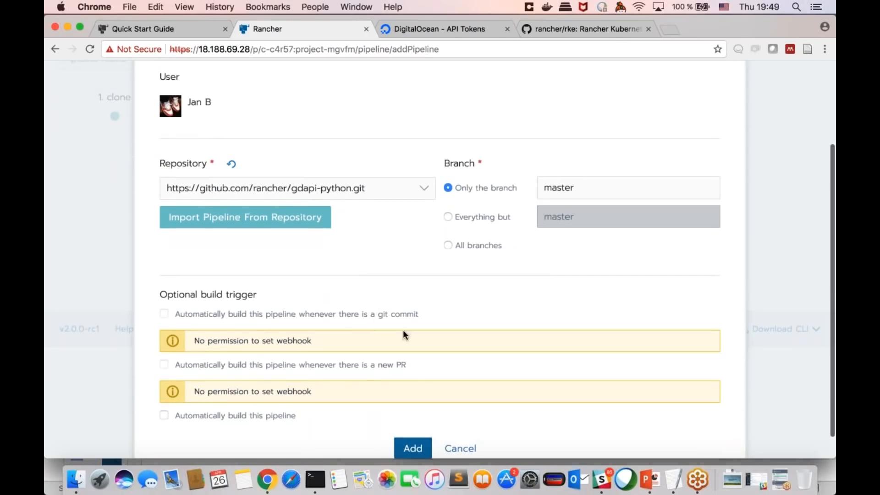
left_click(426, 448)
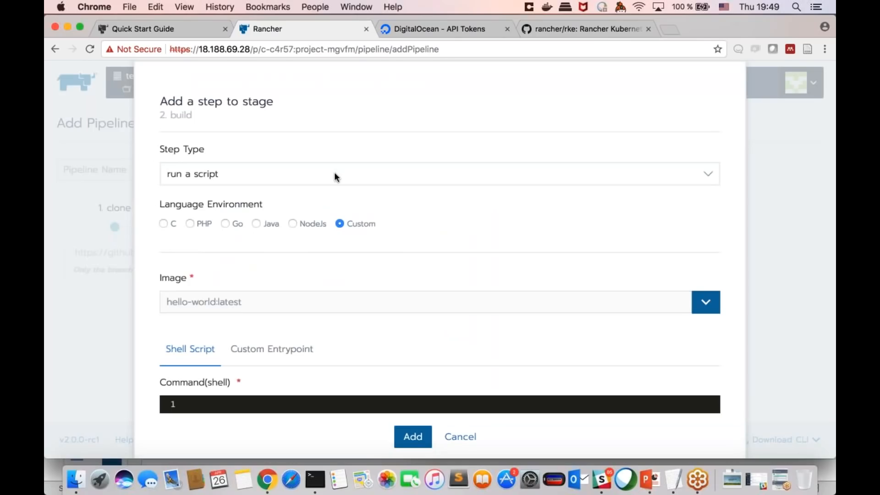
Step: Preview a Go script step for the build stage and the step form for the publish stage, discarding both without adding them
left_click(336, 176)
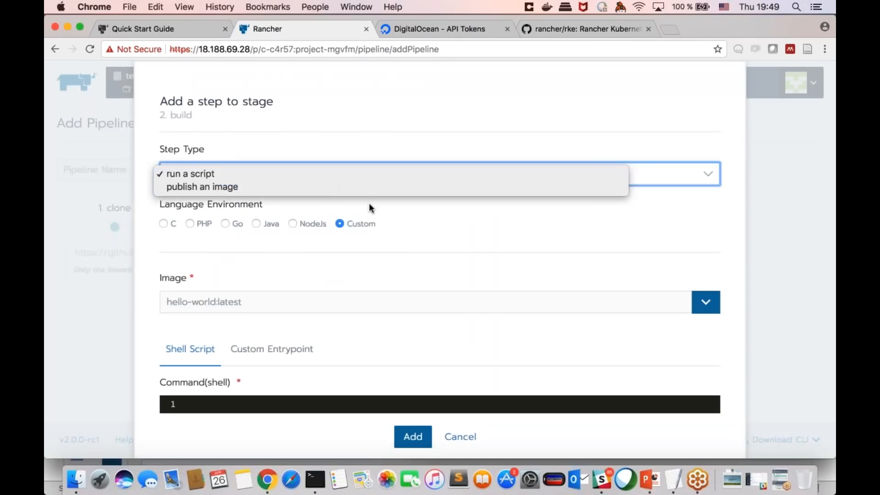
left_click(369, 204)
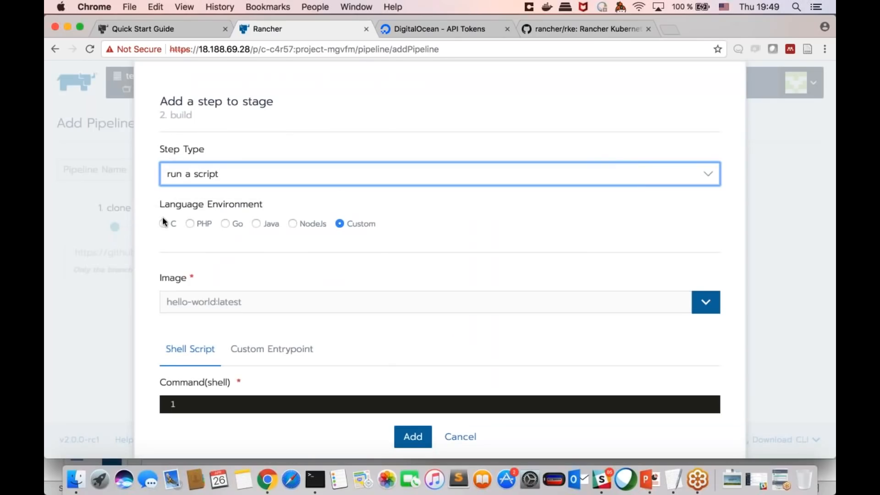
left_click(225, 224)
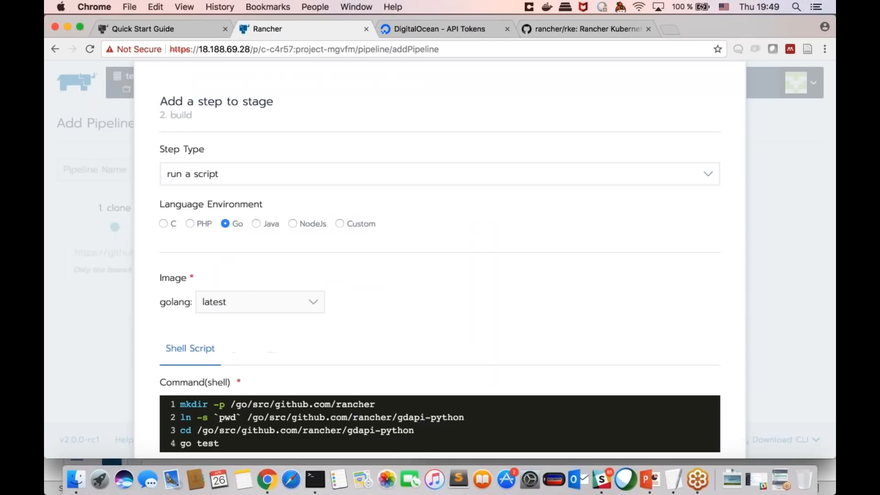
scroll(252, 245, "down", 2)
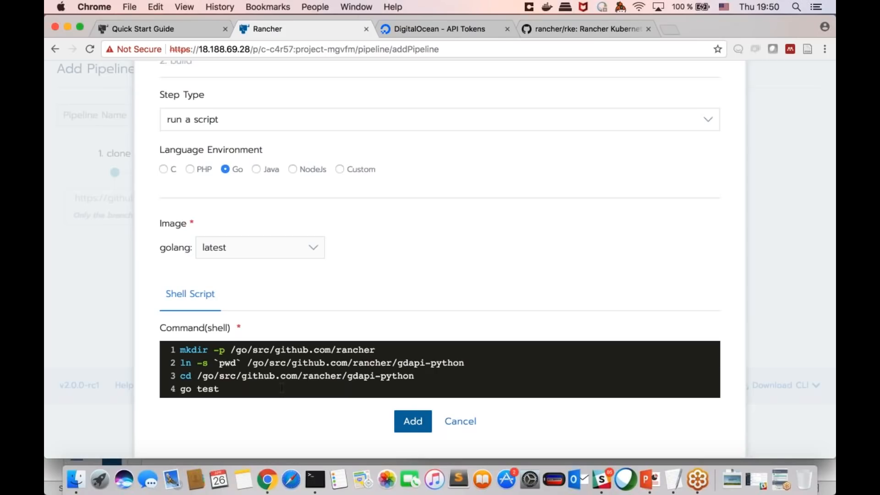
left_click(459, 421)
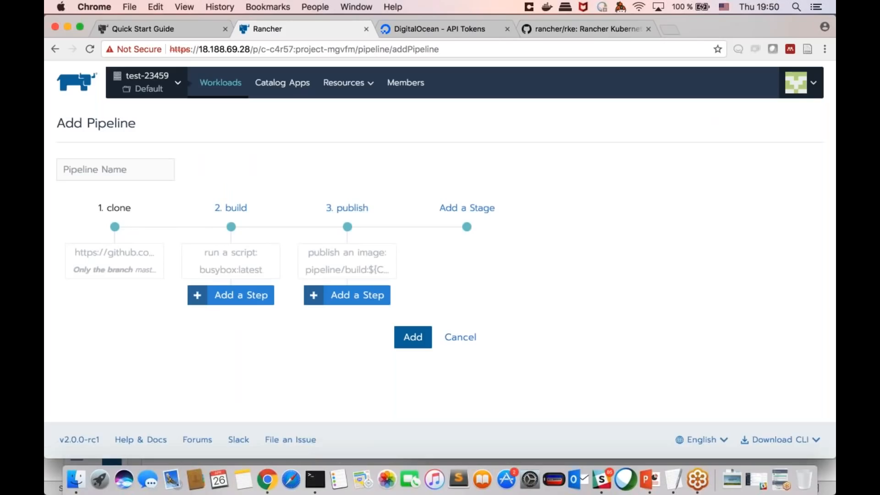
left_click(343, 294)
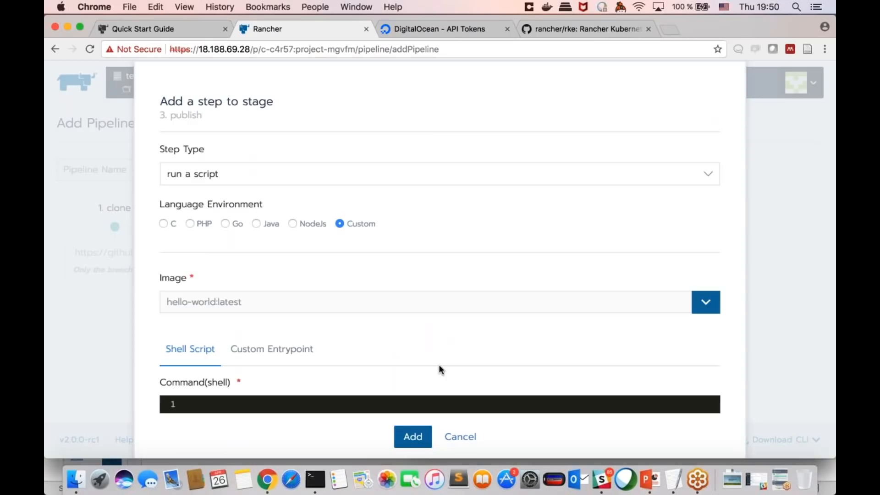
left_click(466, 438)
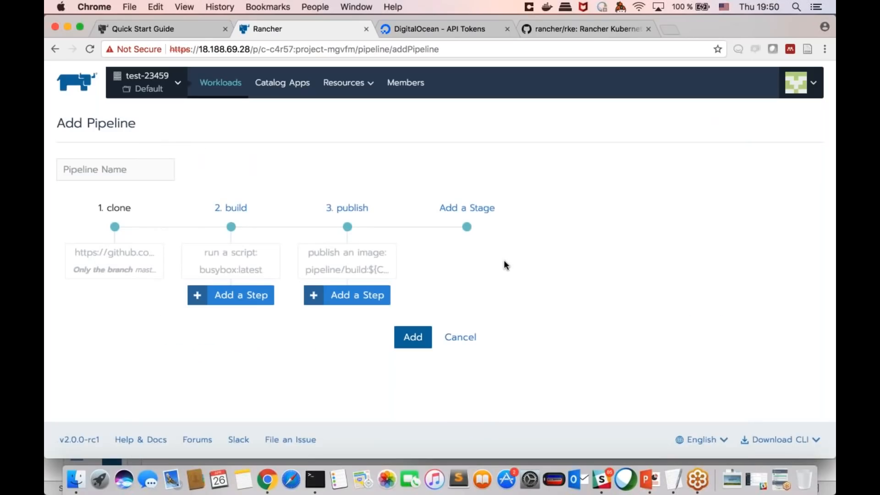
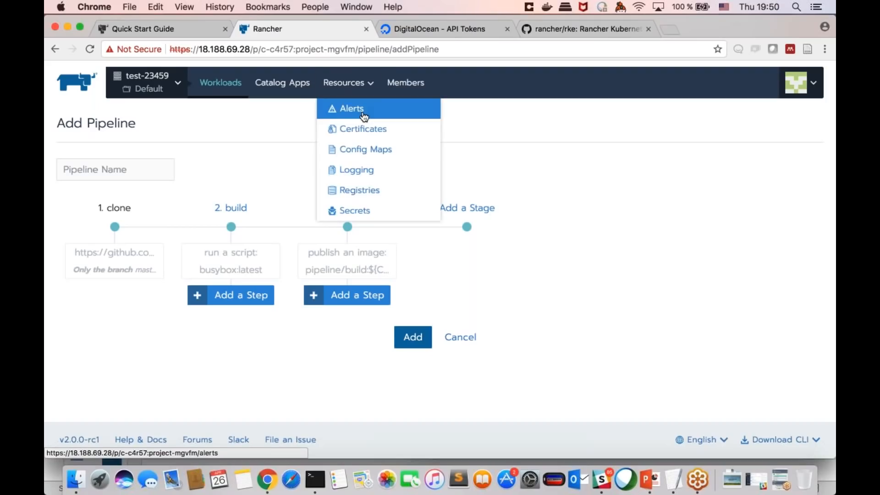
Step: Go to the test-23459 cluster and open its cluster logging settings
mouse_move(178, 85)
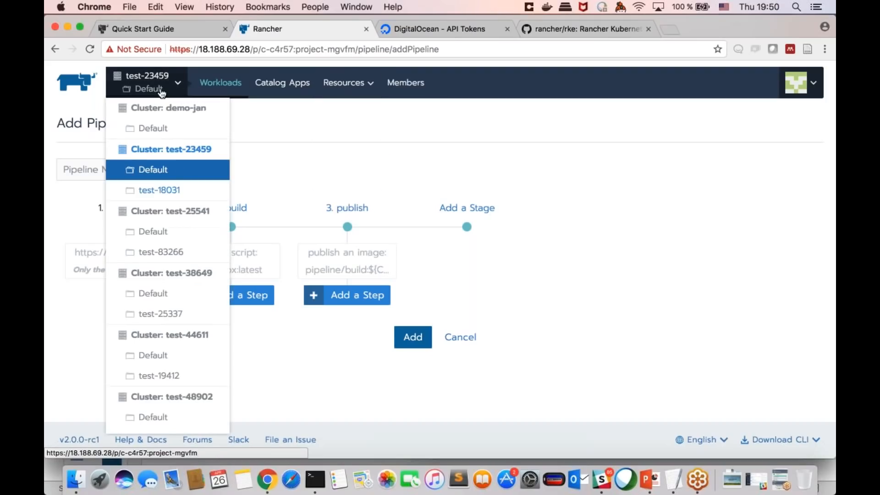
left_click(178, 150)
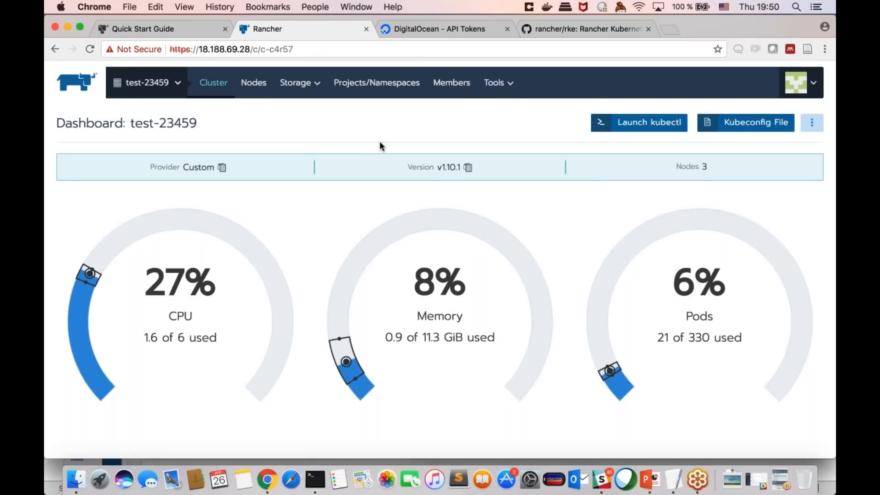
mouse_move(494, 86)
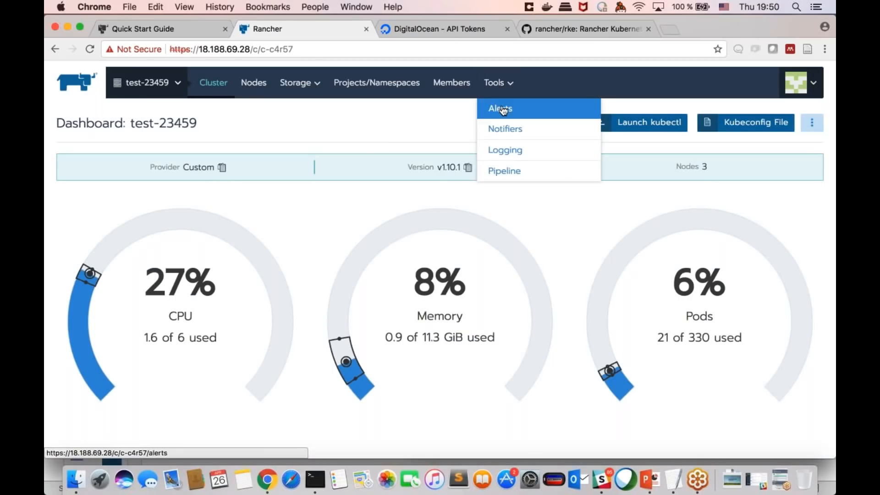
left_click(515, 157)
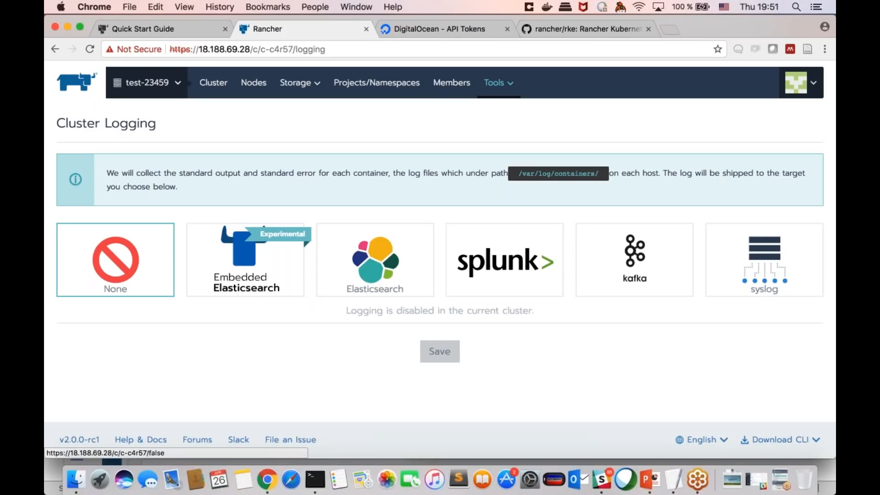
Step: Choose Elasticsearch as the logging target and look over its endpoint, X-Pack security, index pattern and additional logging settings without saving
left_click(367, 267)
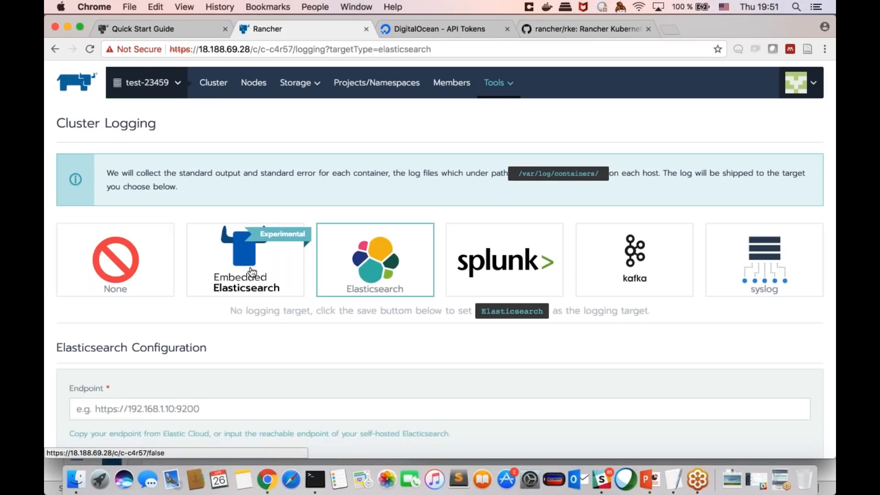
scroll(379, 277, "down", 5)
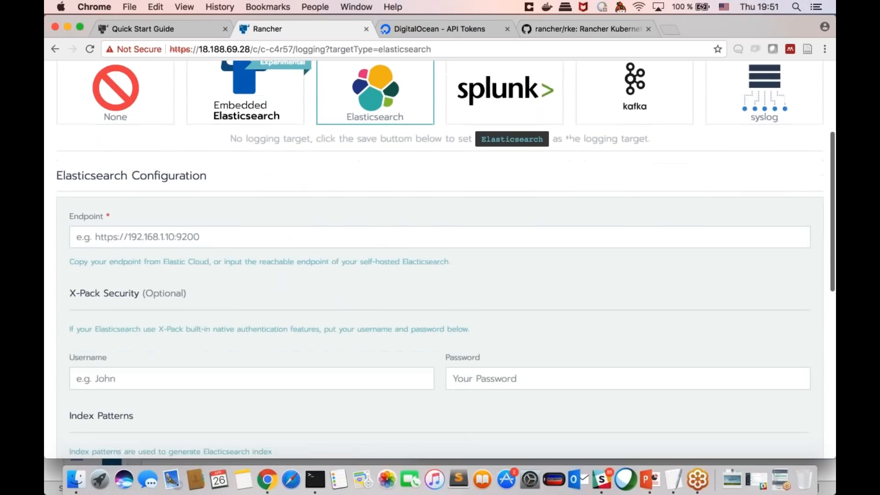
scroll(390, 192, "down", 2)
left_click(273, 176)
scroll(275, 175, "down", 1)
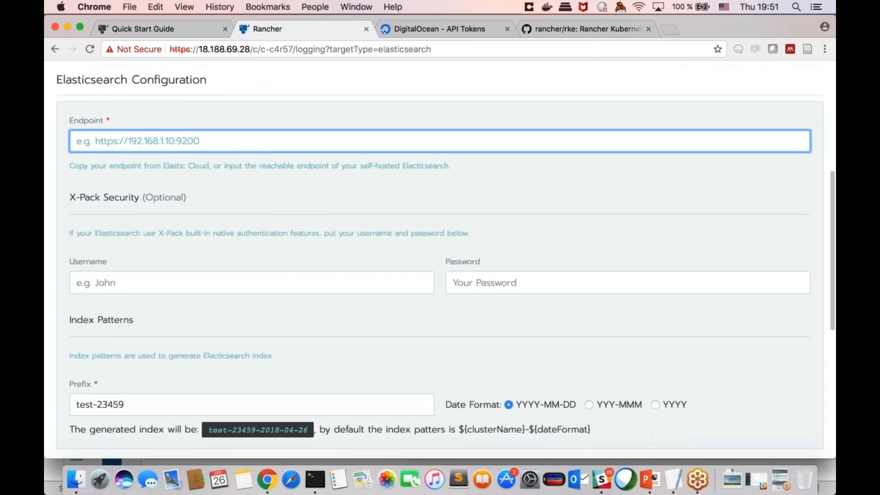
scroll(278, 203, "down", 2)
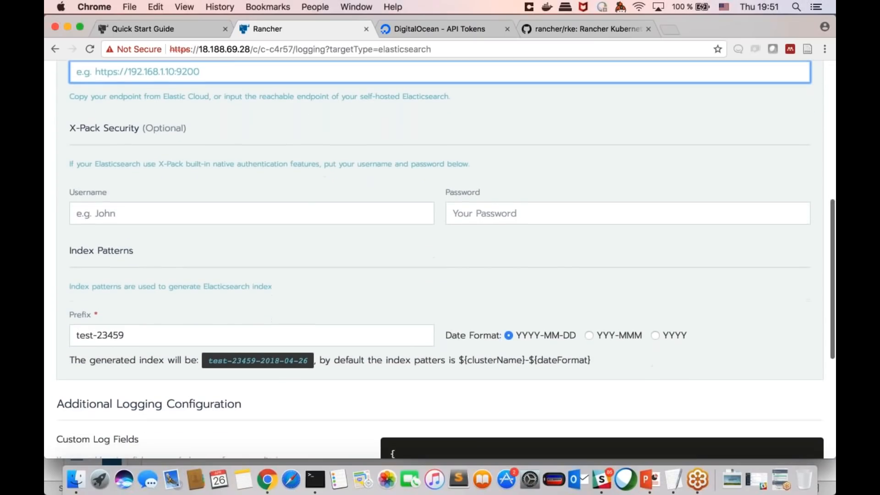
scroll(279, 203, "down", 5)
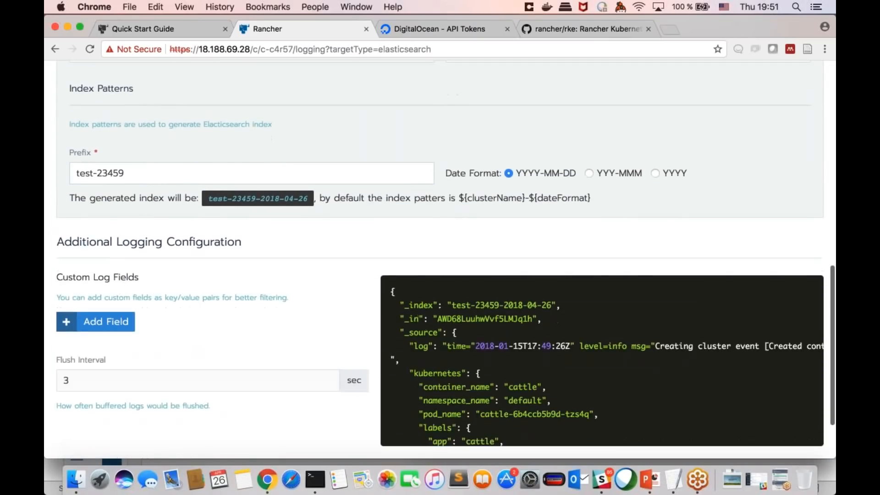
scroll(440, 259, "down", 1)
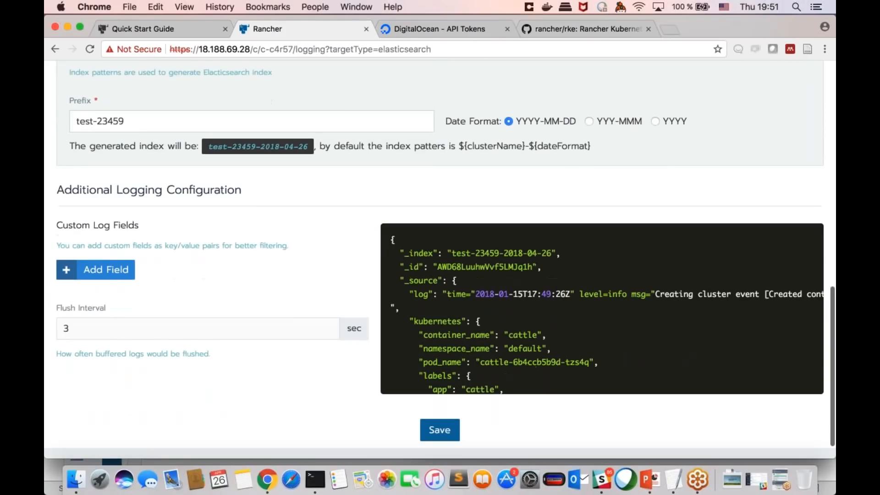
scroll(440, 260, "up", 10)
scroll(440, 259, "up", 3)
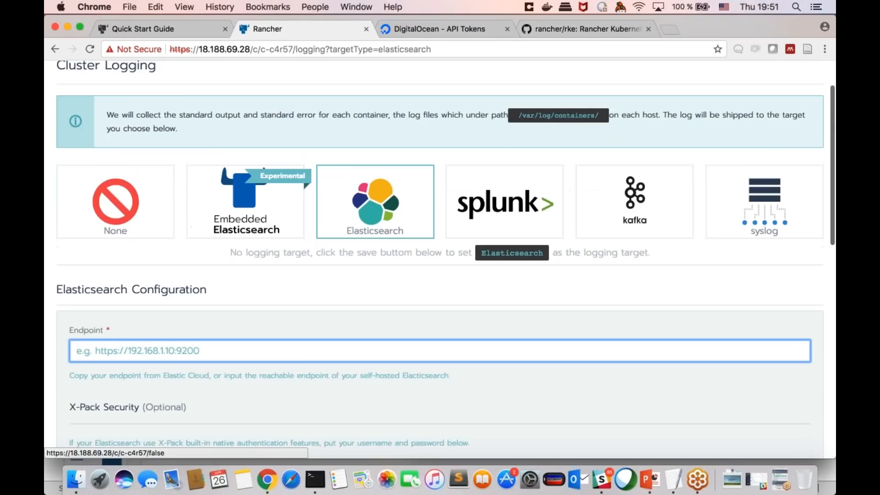
scroll(440, 260, "up", 2)
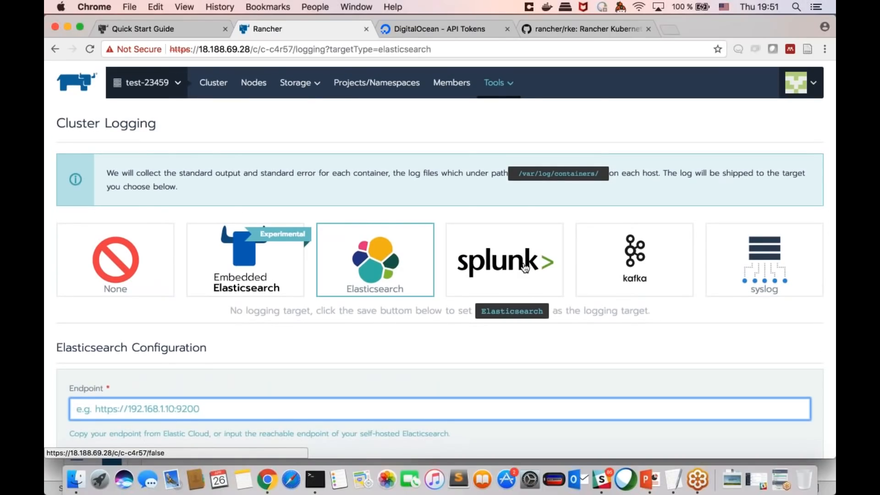
mouse_move(505, 87)
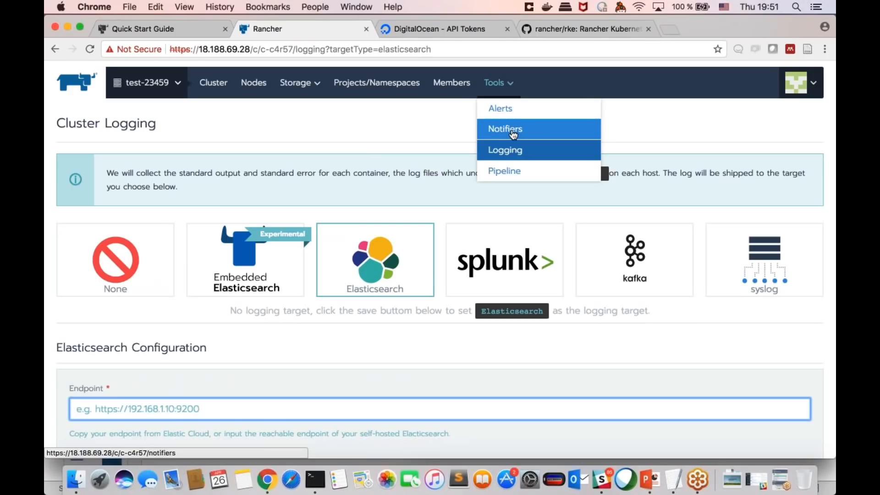
left_click(513, 133)
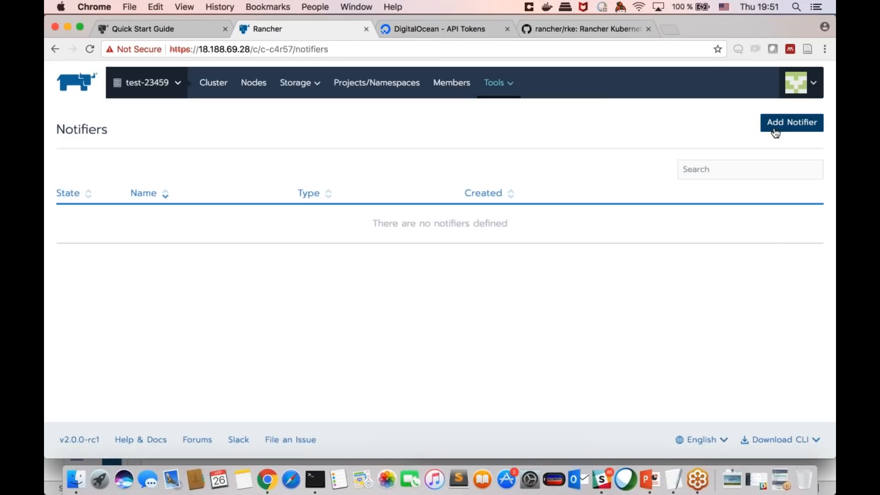
left_click(792, 122)
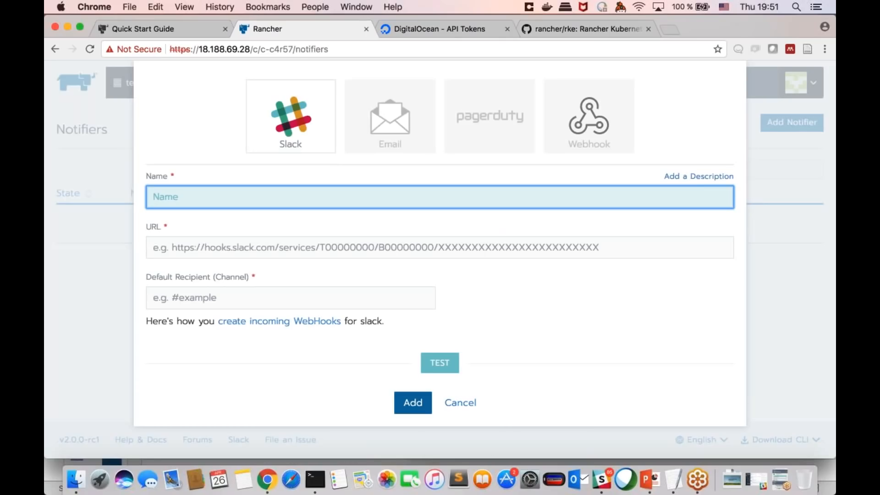
type("test")
left_click(207, 249)
type("https://s")
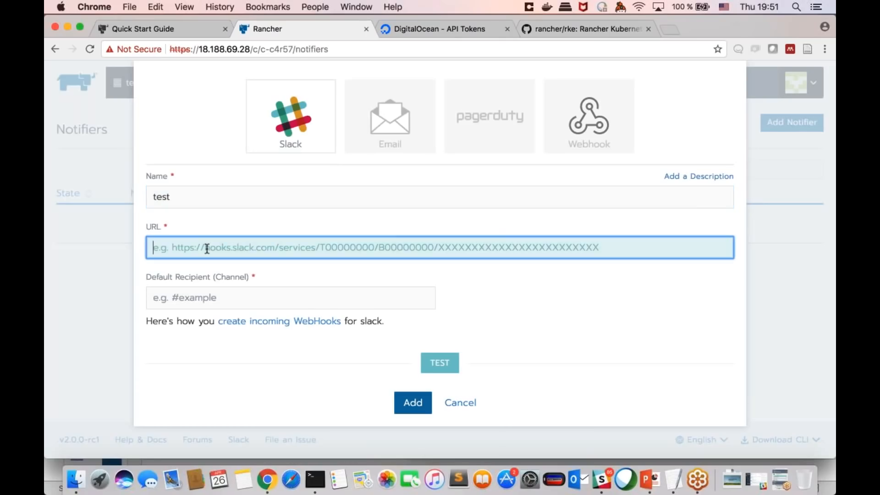
type("lack.com")
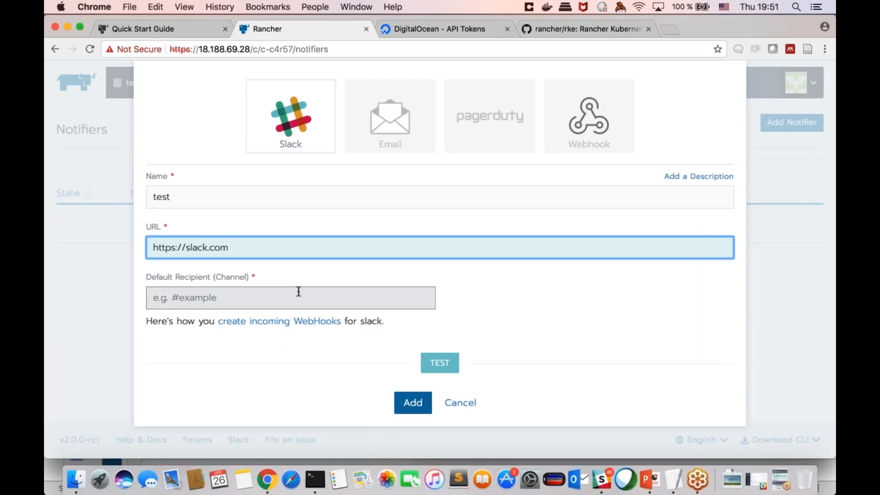
Step: Set the Slack notifier's default recipient channel to #test and add the notifier
left_click(346, 303)
type("#test")
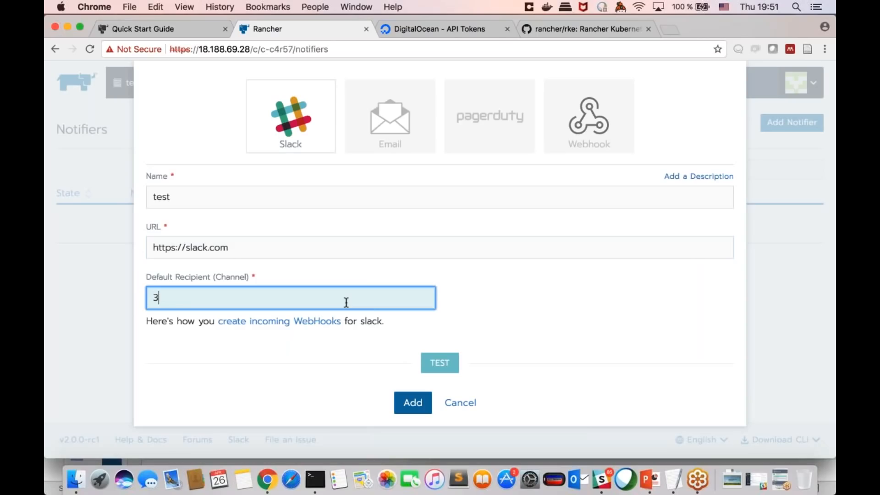
key("BackSpace")
key("BackSpace")
key("BackSpace")
key("BackSpace")
key("BackSpace")
type("#test")
key("Return")
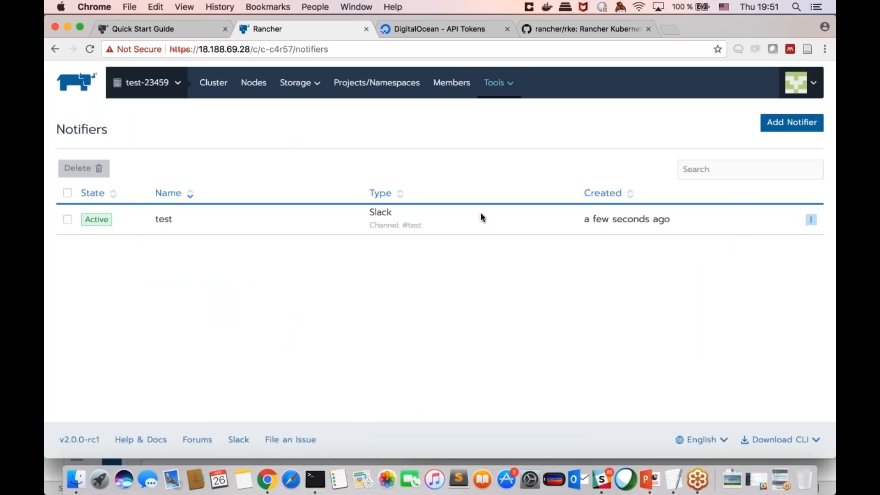
Step: Open the cluster alerts and draft an alert for the etcd system service sent to the test notifier, cancelling it without creating it
mouse_move(491, 92)
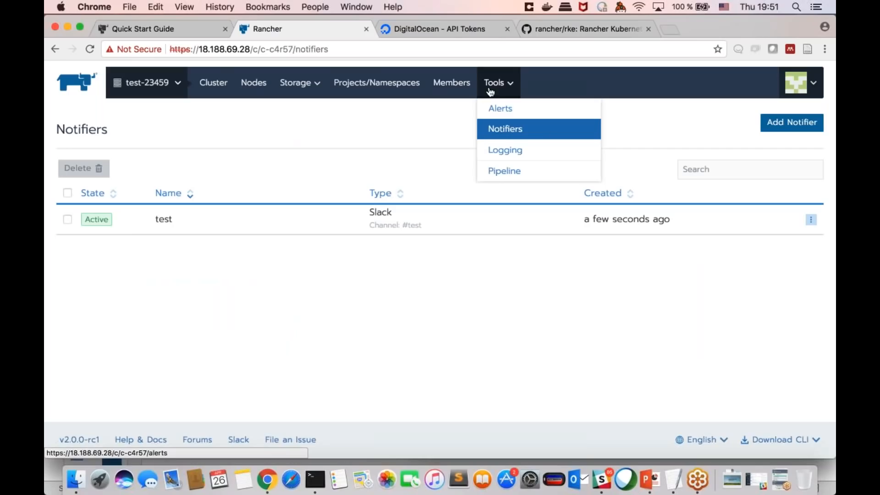
left_click(525, 119)
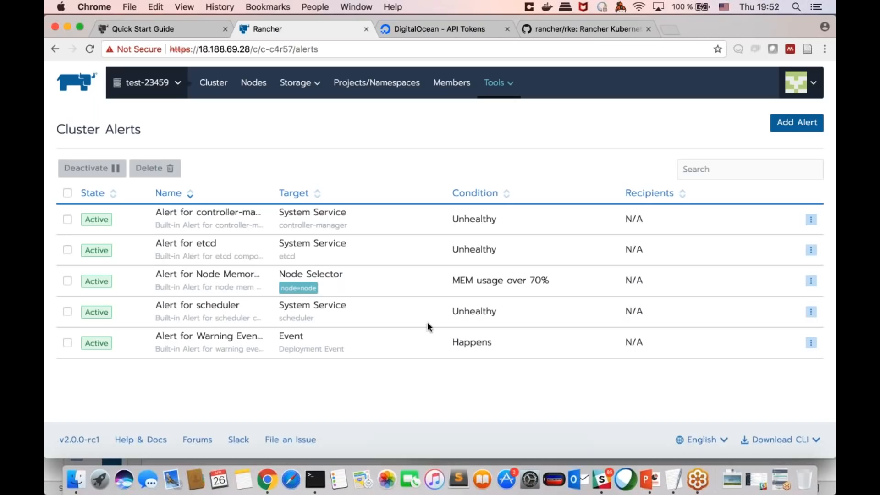
left_click(795, 124)
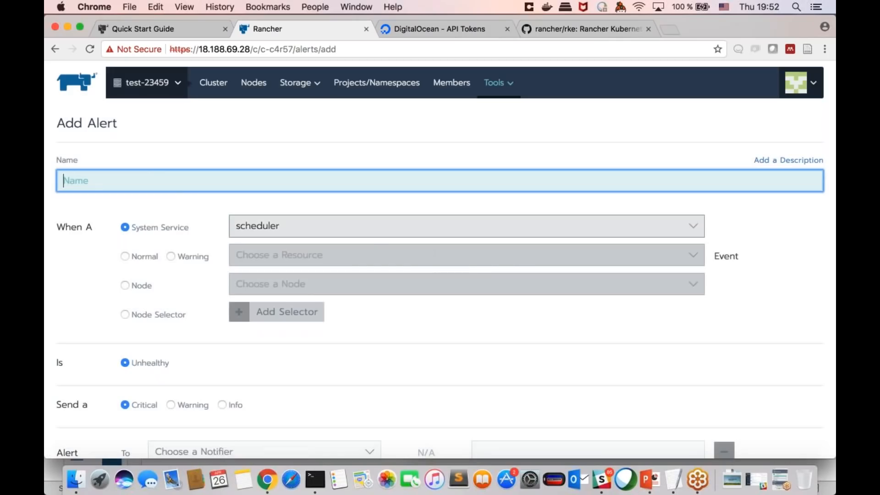
left_click(398, 231)
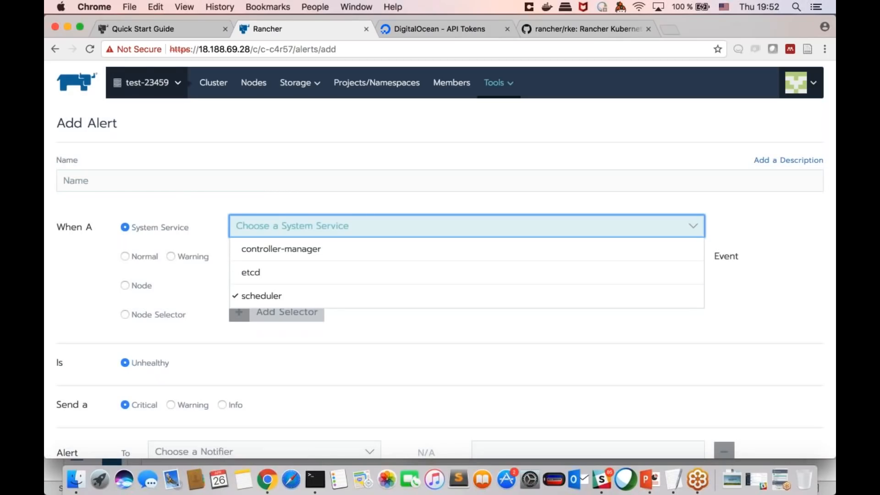
left_click(314, 274)
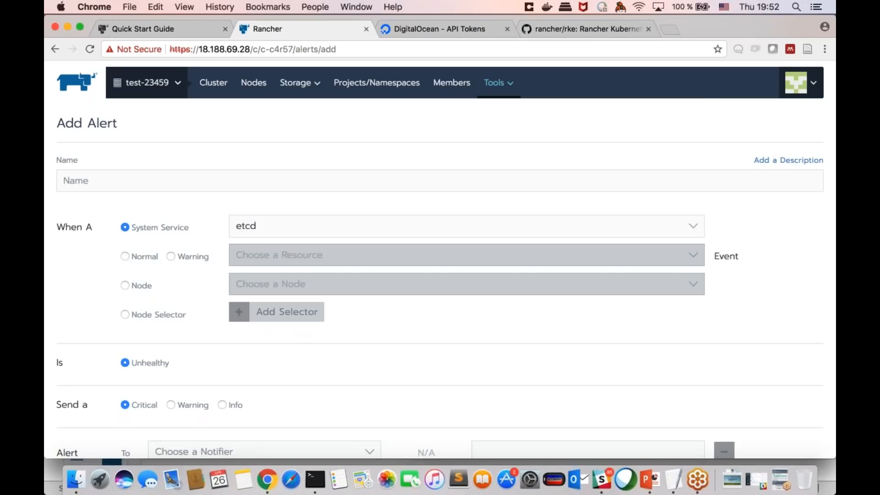
scroll(440, 257, "down", 2)
scroll(334, 324, "down", 3)
left_click(334, 324)
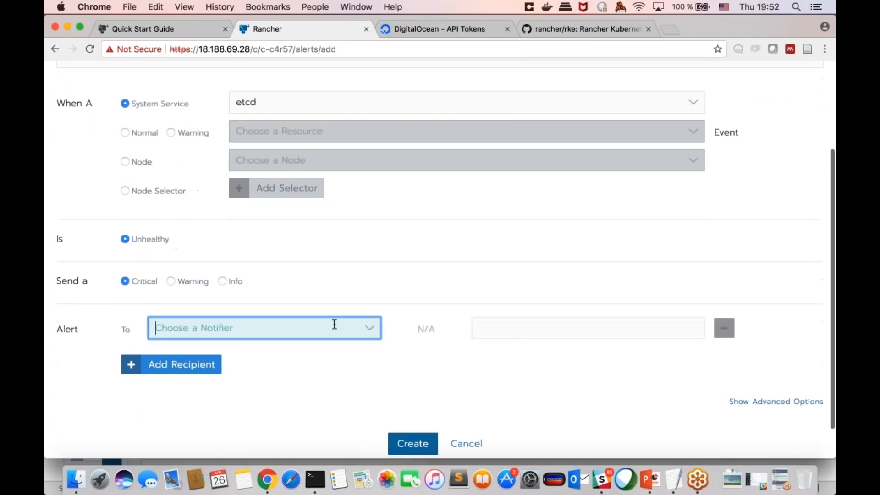
left_click(321, 350)
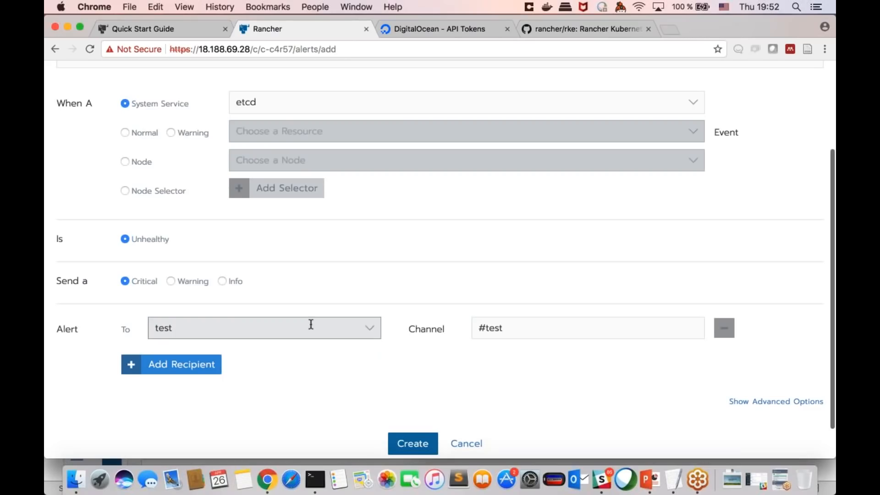
scroll(370, 238, "up", 2)
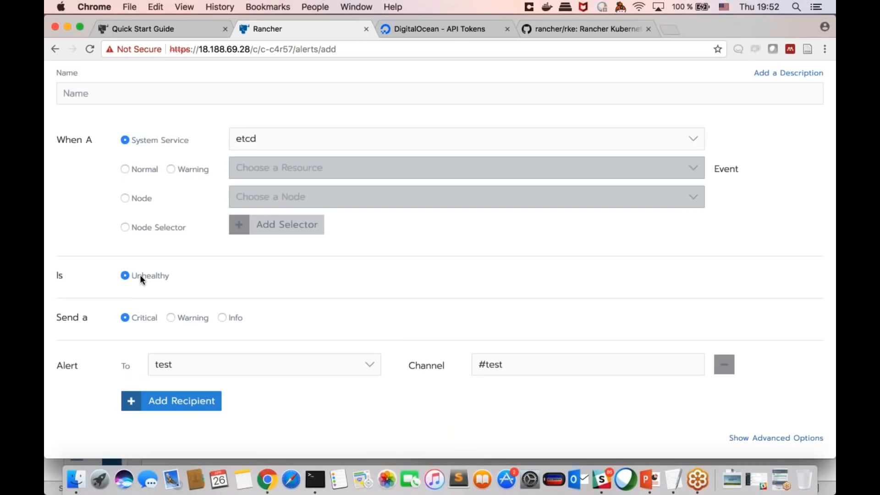
scroll(187, 286, "down", 3)
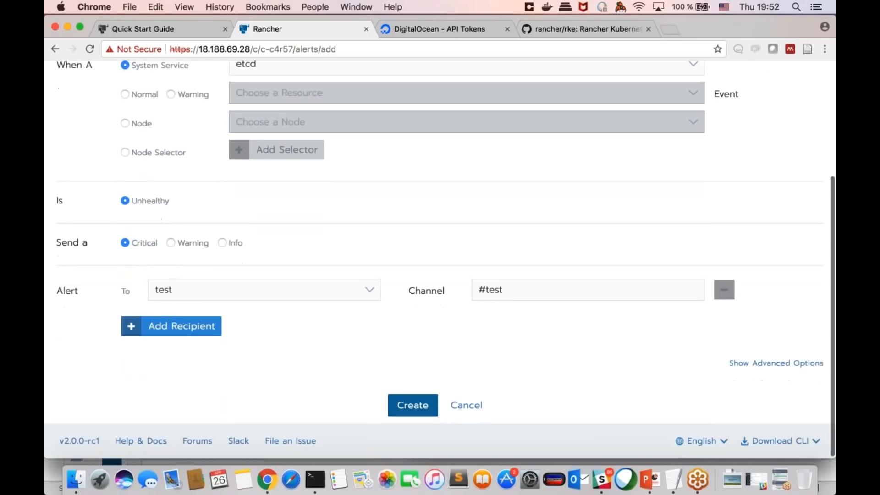
left_click(467, 405)
mouse_move(507, 90)
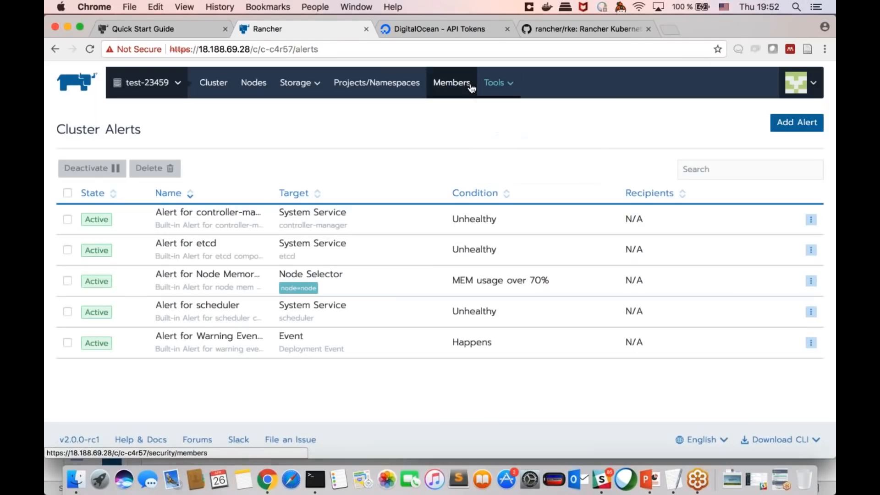
mouse_move(303, 86)
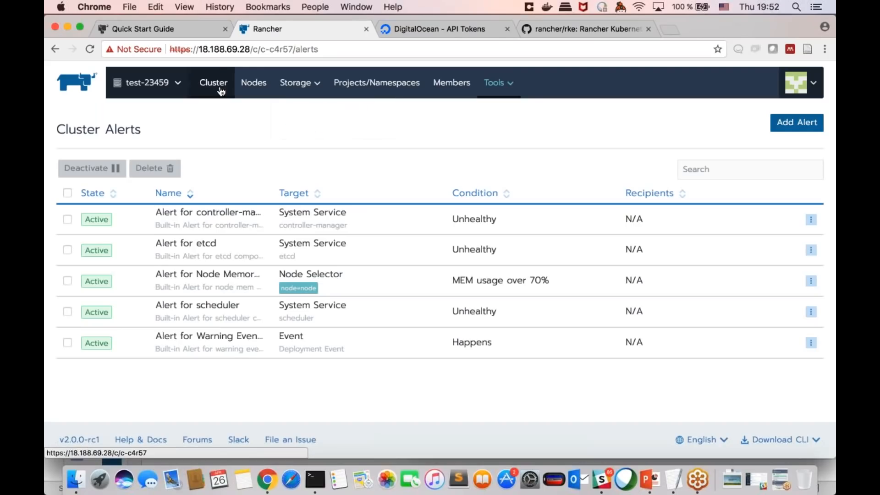
left_click(252, 85)
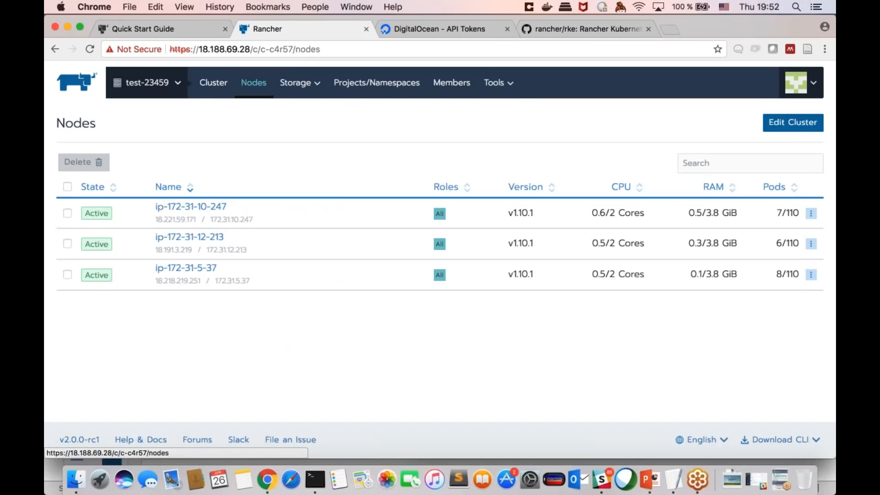
left_click(191, 207)
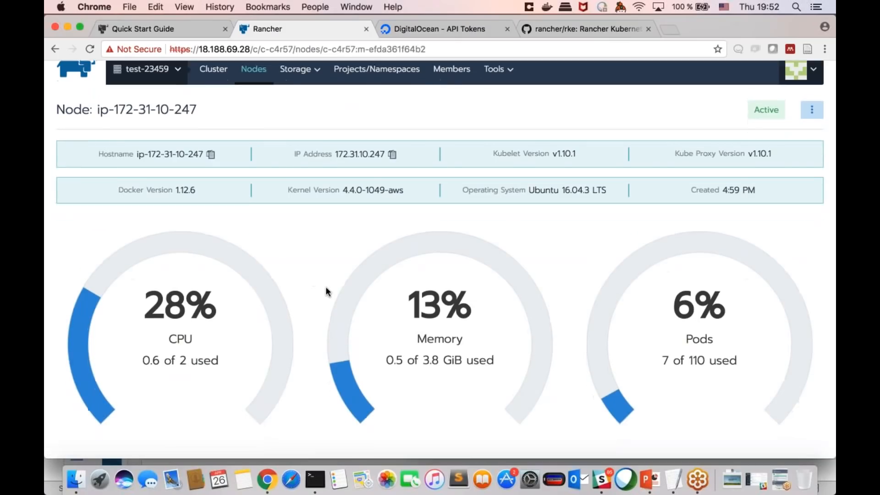
scroll(326, 287, "down", 5)
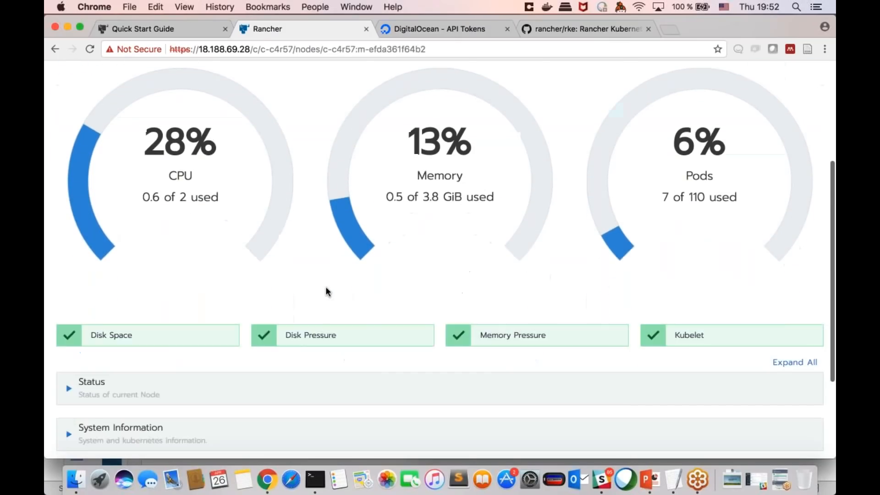
scroll(326, 286, "down", 2)
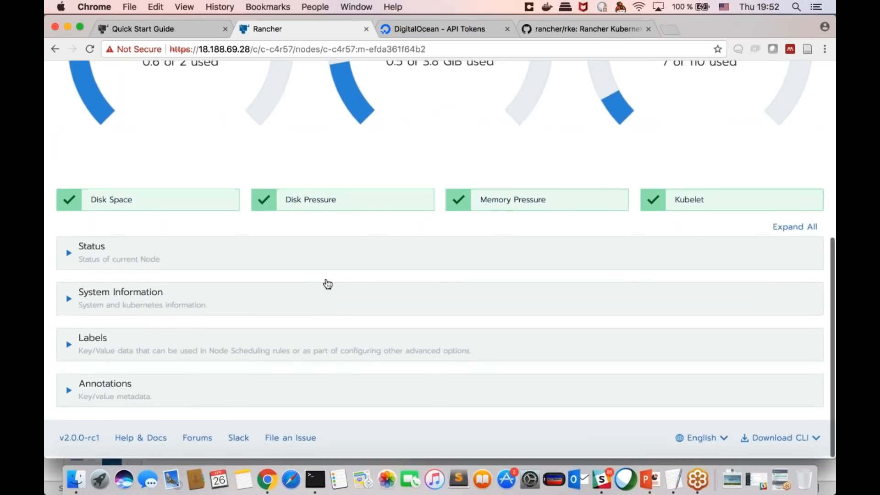
scroll(327, 283, "up", 1)
scroll(283, 254, "down", 1)
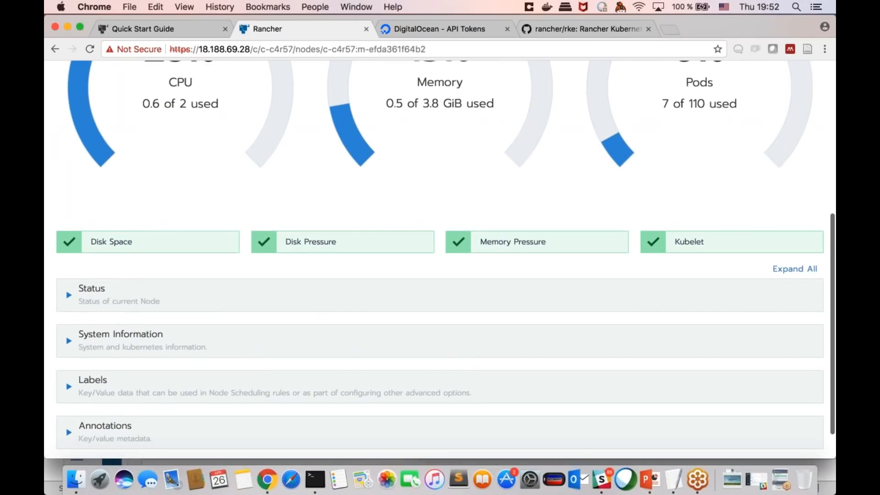
Step: Expand the node's Status section and examine its conditions, checking the System Information section as well
scroll(314, 273, "down", 1)
left_click(249, 270)
scroll(247, 269, "down", 5)
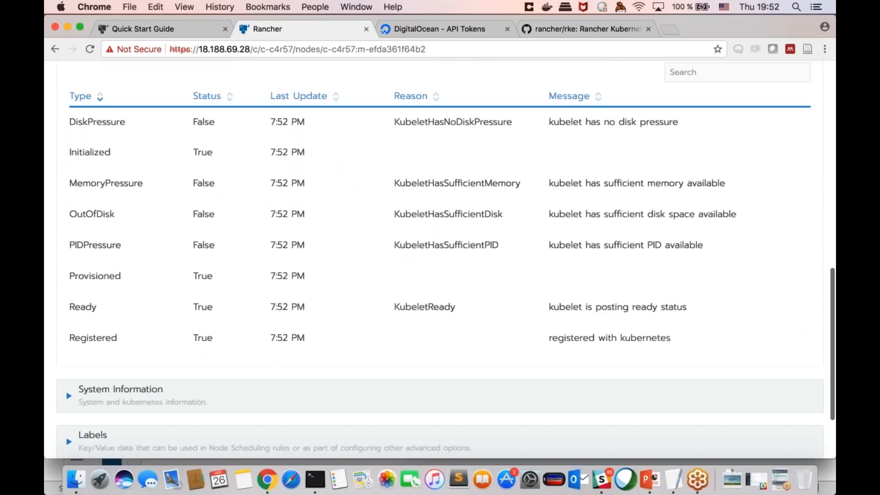
scroll(289, 285, "up", 1)
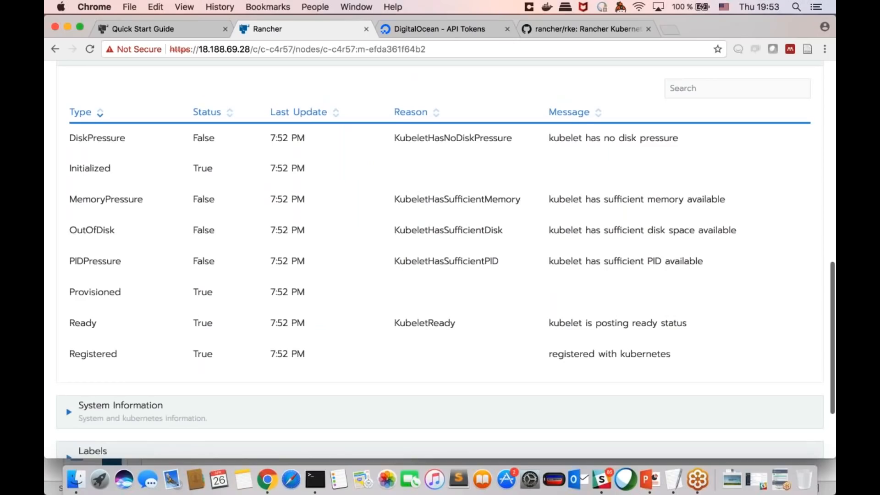
scroll(276, 294, "down", 3)
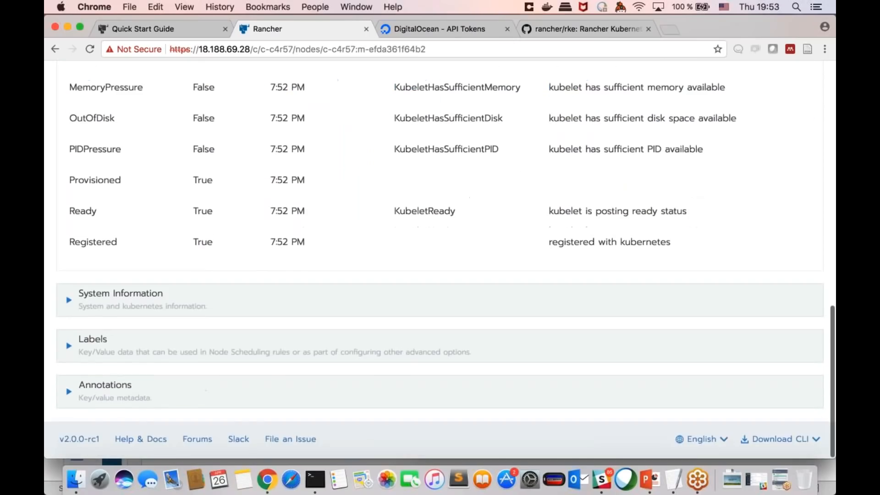
left_click(276, 295)
scroll(276, 294, "up", 20)
scroll(412, 91, "up", 2)
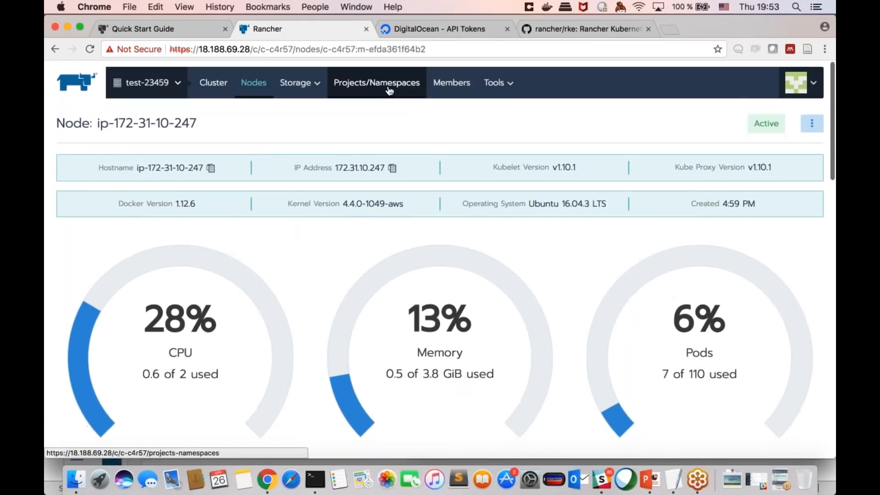
Step: Open the cluster's projects and namespaces overview and look through the namespaces outside any project and in the Default project
left_click(389, 90)
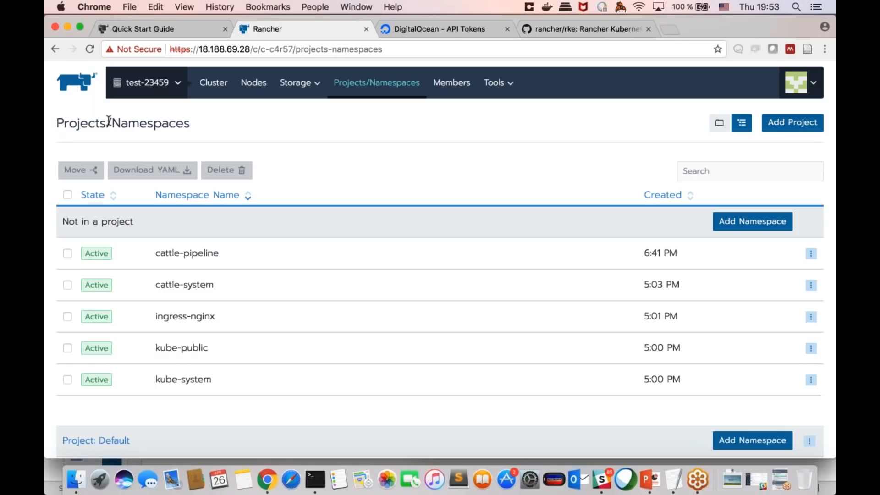
scroll(384, 227, "down", 3)
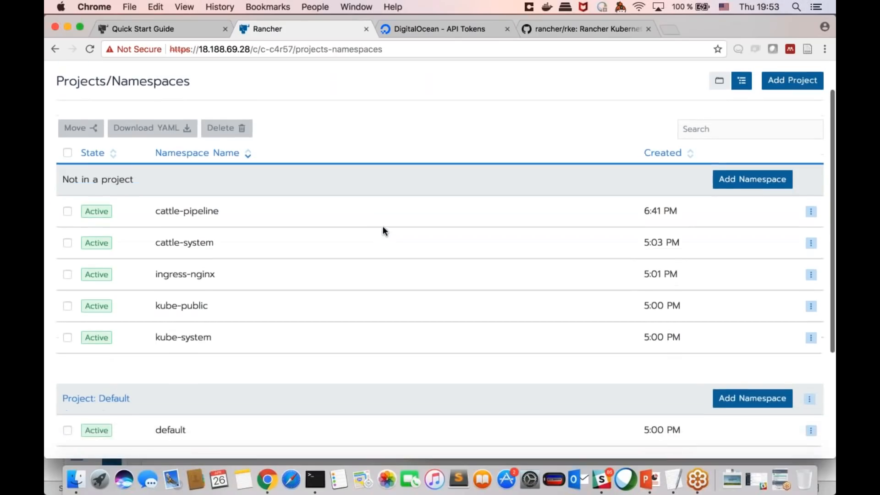
scroll(383, 226, "up", 2)
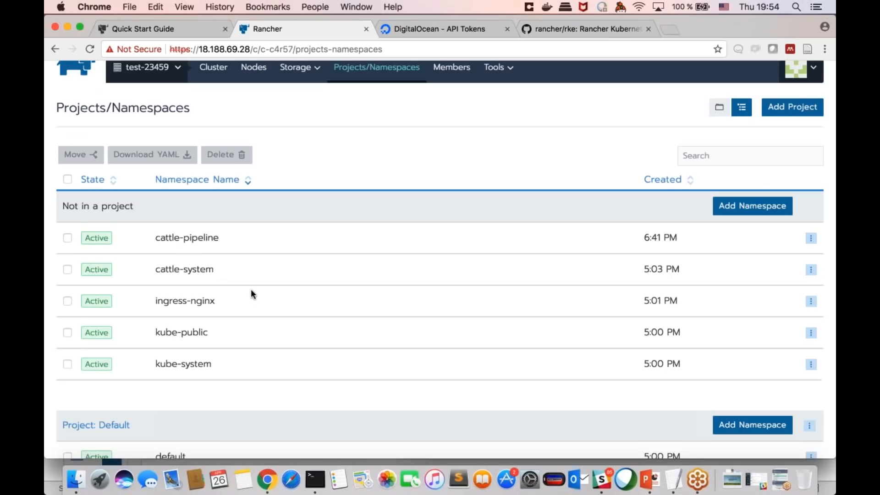
scroll(251, 294, "down", 3)
scroll(251, 294, "up", 2)
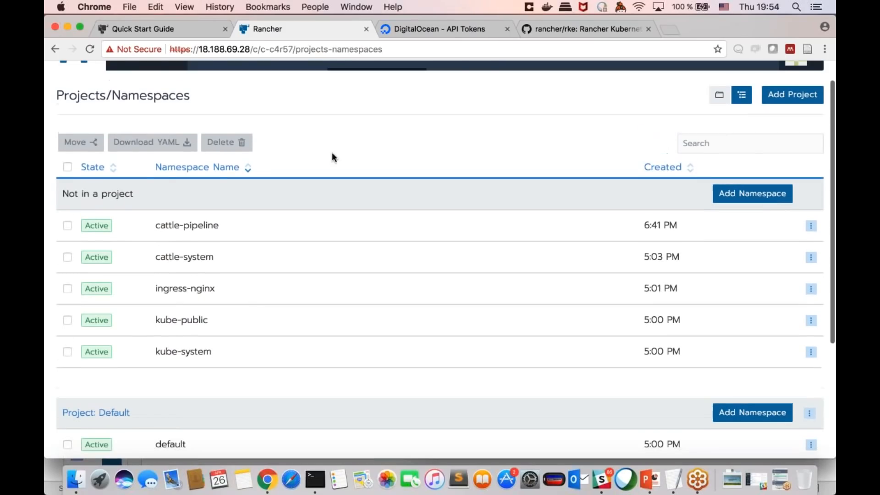
scroll(333, 154, "up", 1)
scroll(320, 259, "down", 3)
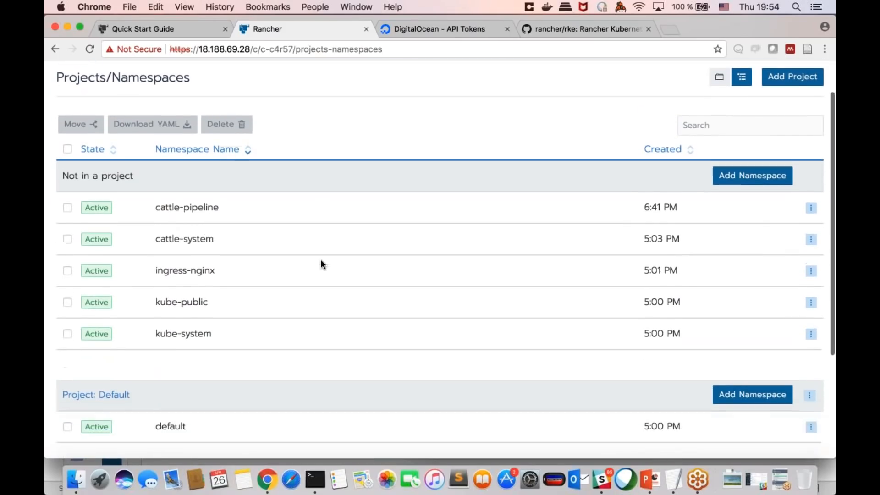
scroll(321, 259, "up", 2)
scroll(321, 260, "up", 2)
scroll(321, 259, "down", 3)
scroll(321, 259, "up", 2)
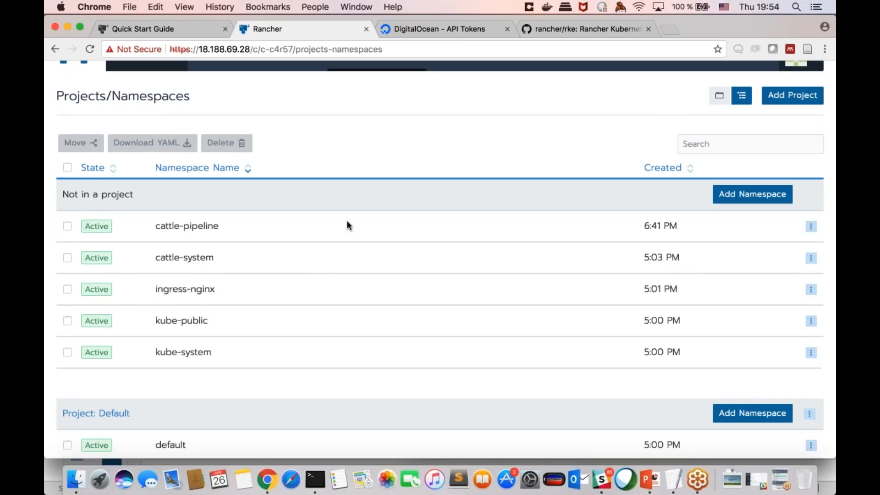
scroll(345, 223, "up", 1)
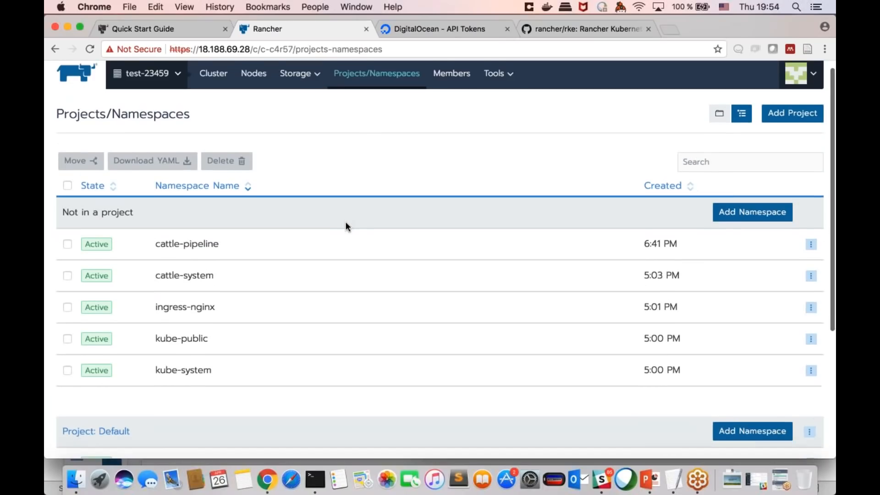
scroll(345, 221, "up", 1)
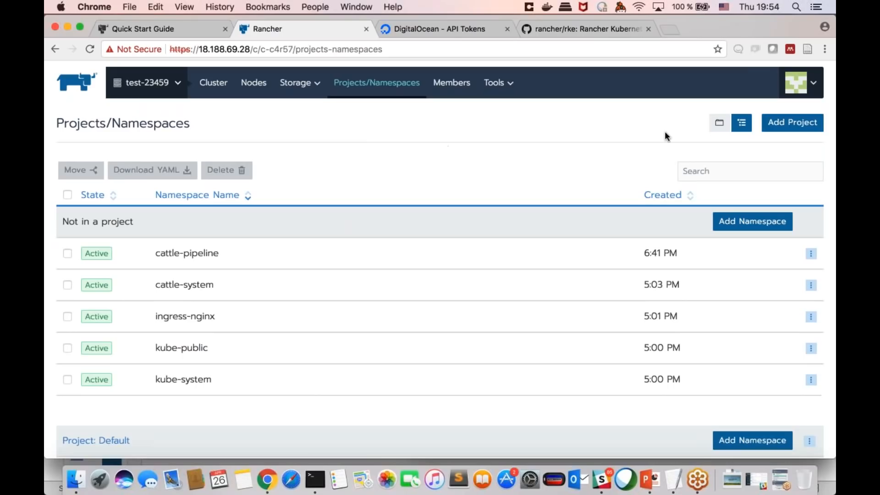
Step: Start adding a project named ProjectA with the pod security policy set to None
left_click(792, 122)
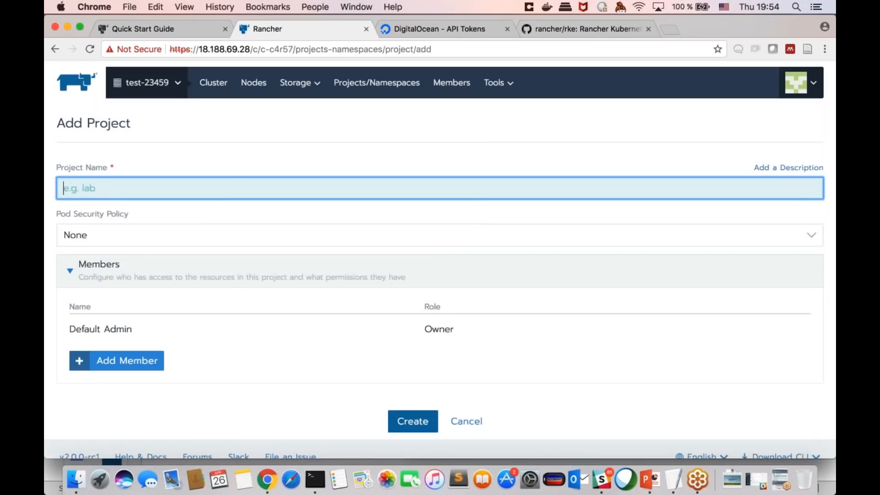
mouse_move(153, 83)
type("ProjectA")
left_click(200, 238)
left_click(212, 201)
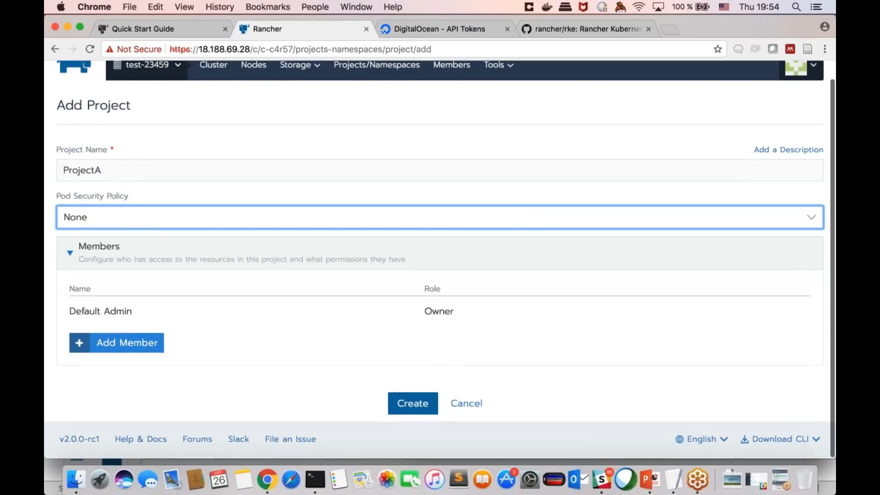
left_click(200, 264)
left_click(200, 265)
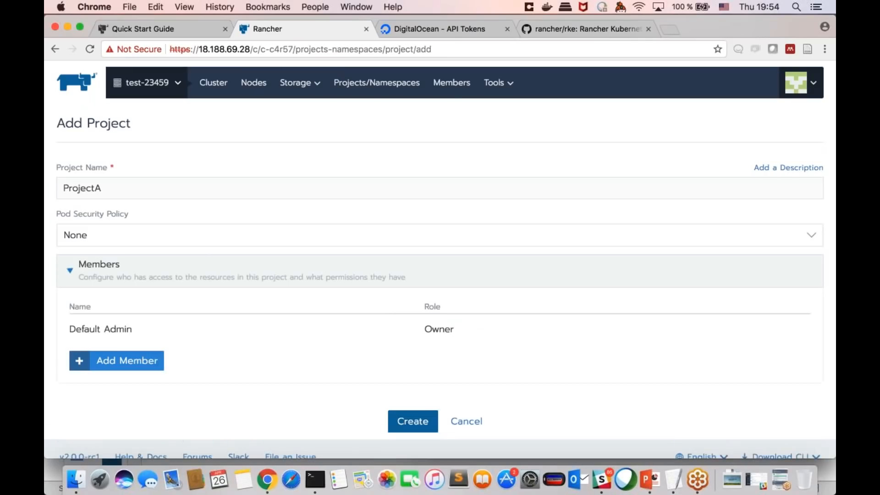
Step: Add a member row to the project and enter the member's name
scroll(195, 279, "down", 1)
left_click(142, 351)
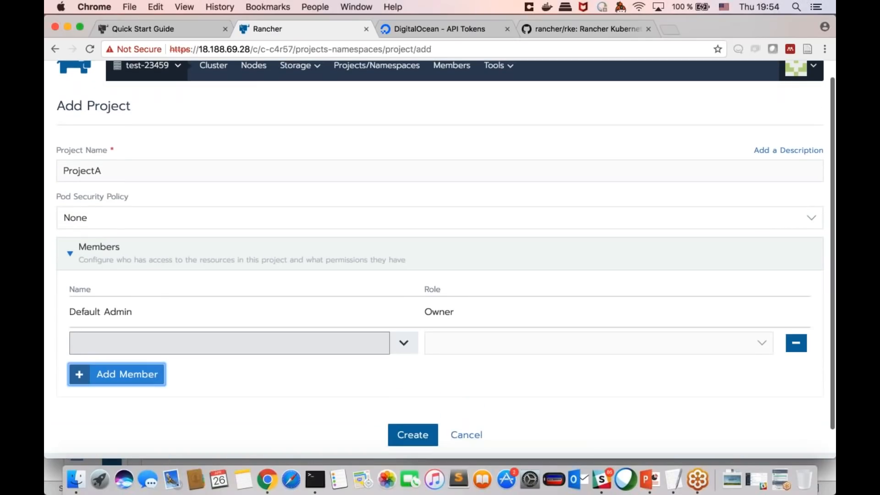
left_click(401, 345)
left_click(336, 347)
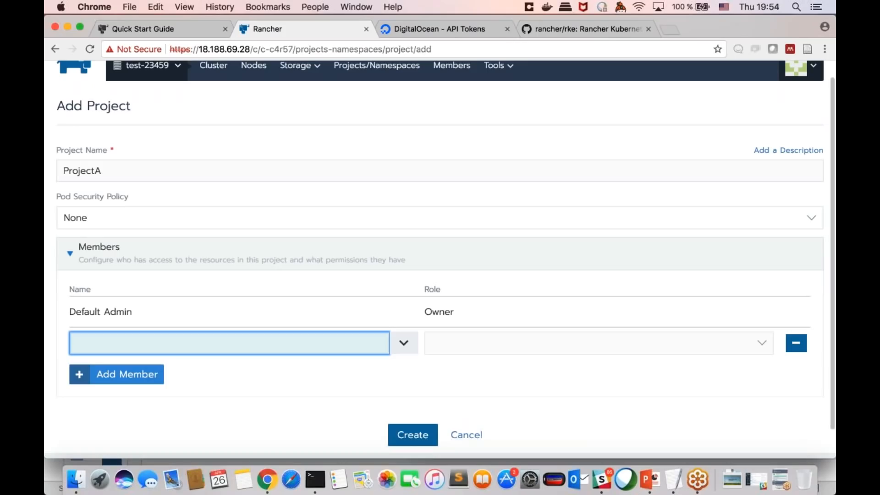
type("jan")
left_click(240, 379)
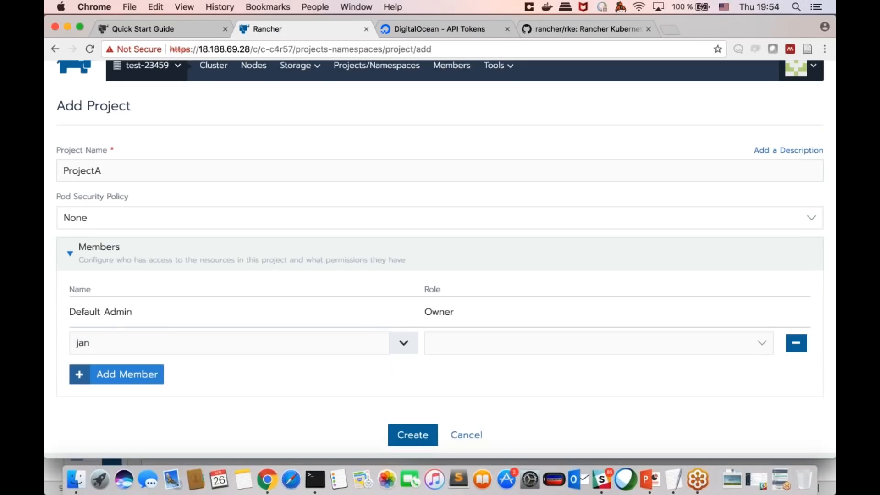
Step: Choose the Custom role for the new member and look over its permission options, cancelling without saving any
left_click(761, 344)
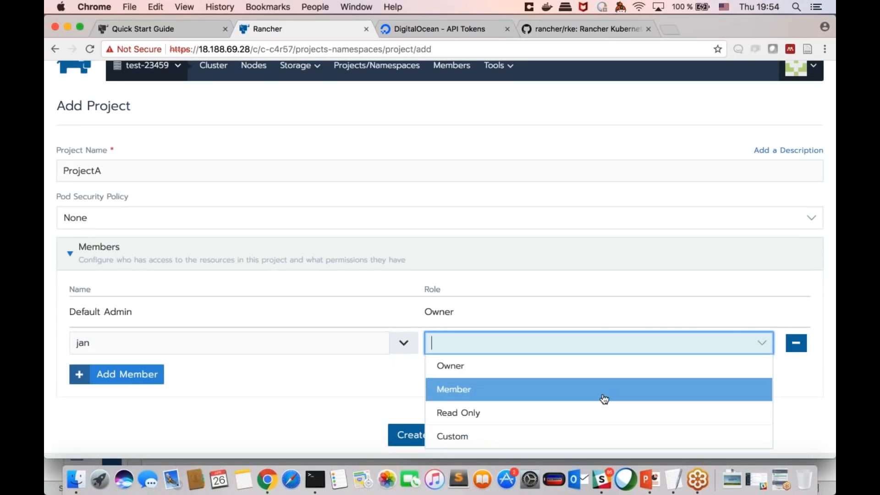
left_click(581, 442)
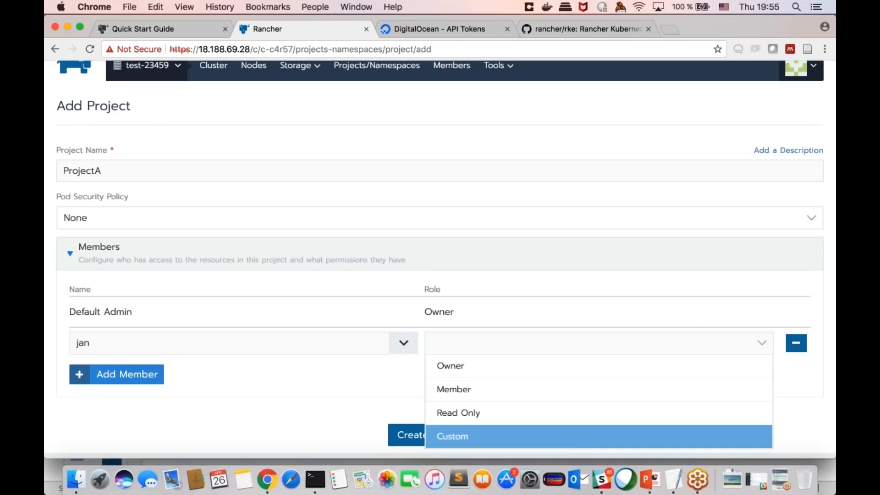
scroll(490, 333, "down", 8)
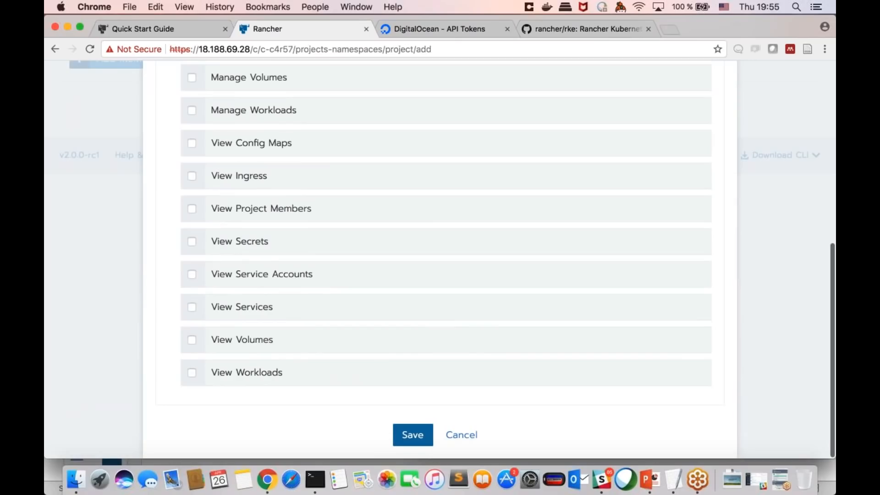
left_click(462, 435)
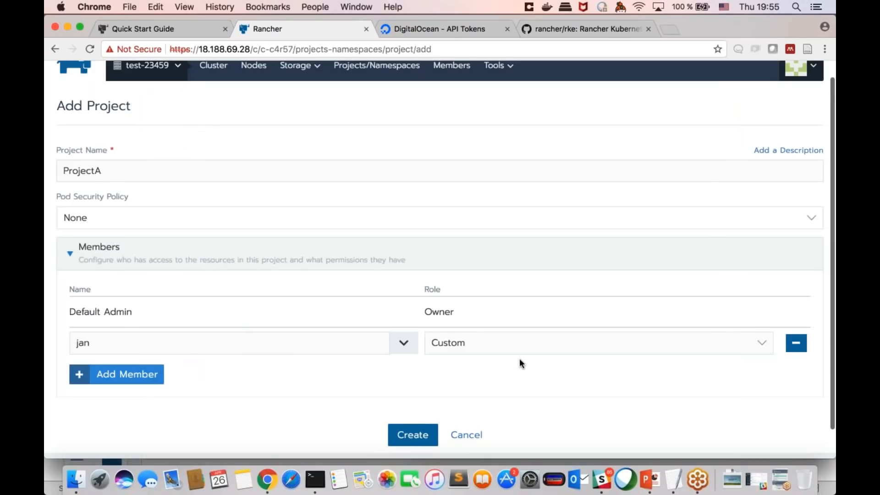
Step: Create the ProjectA project
scroll(522, 363, "up", 1)
scroll(521, 363, "down", 2)
left_click(412, 411)
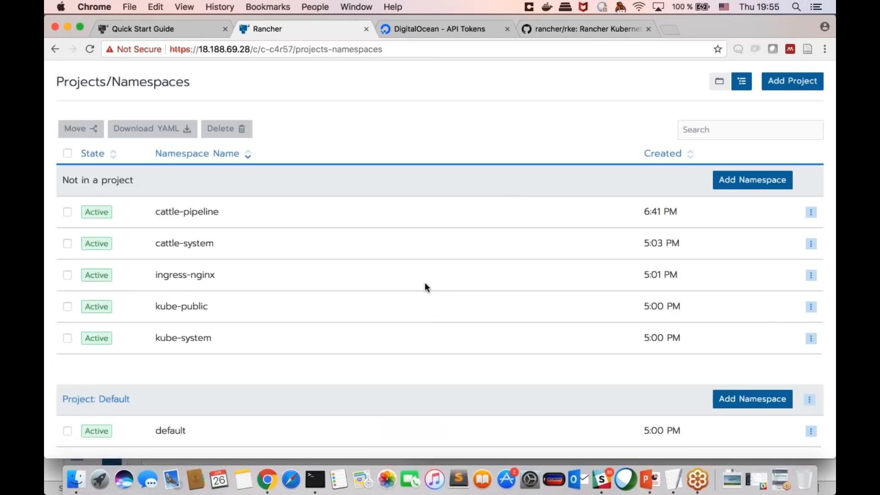
Step: Look over the updated project list and switch to ProjectA in cluster test-23459
scroll(424, 282, "down", 2)
scroll(157, 91, "up", 3)
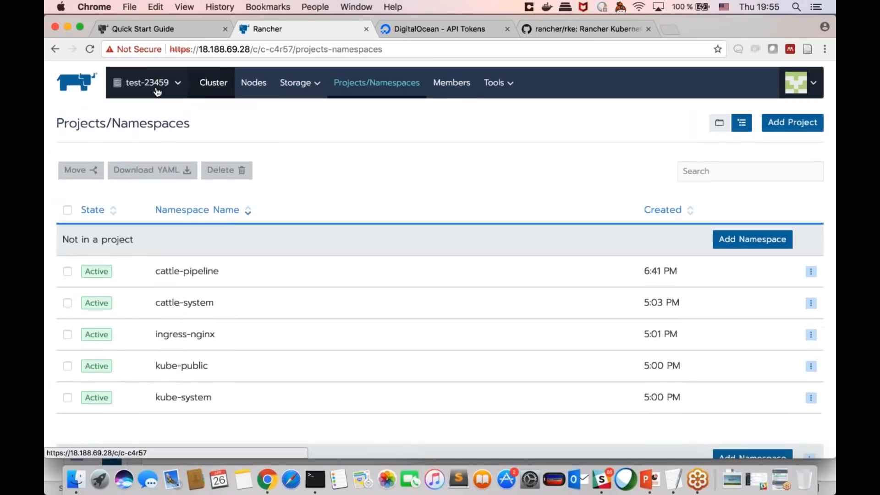
left_click(157, 91)
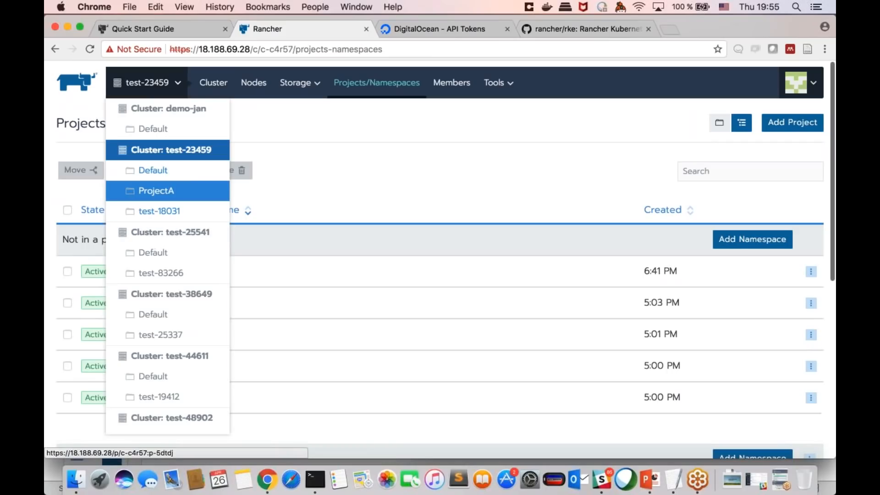
left_click(166, 194)
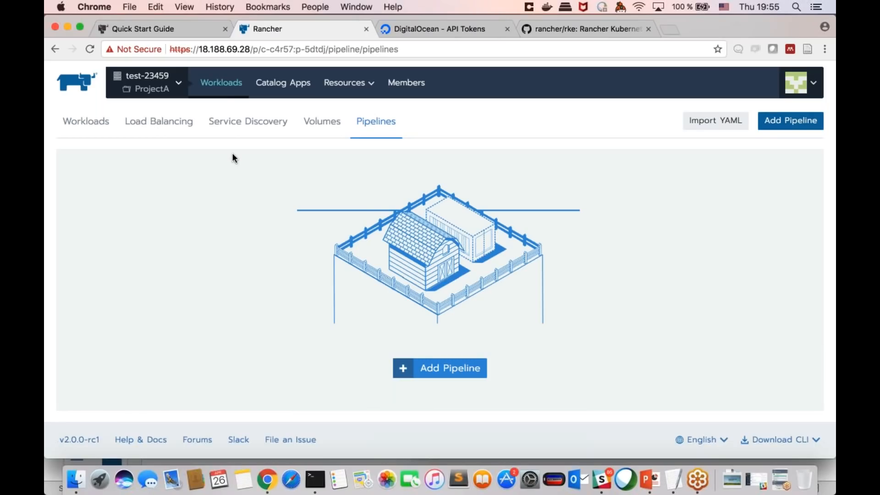
Step: Switch to the Default project of cluster test-23459 and view its workloads
left_click(147, 82)
left_click(173, 171)
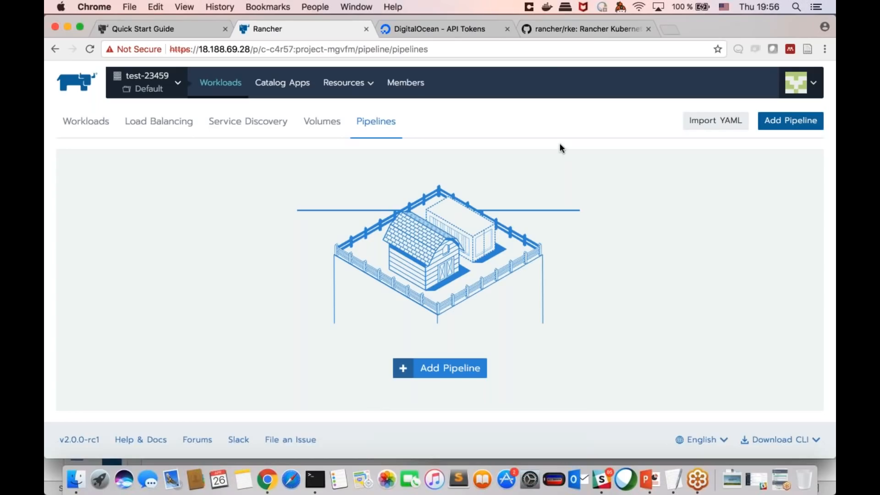
left_click(74, 120)
Step: Switch back to ProjectA and view its project logging settings
mouse_move(157, 91)
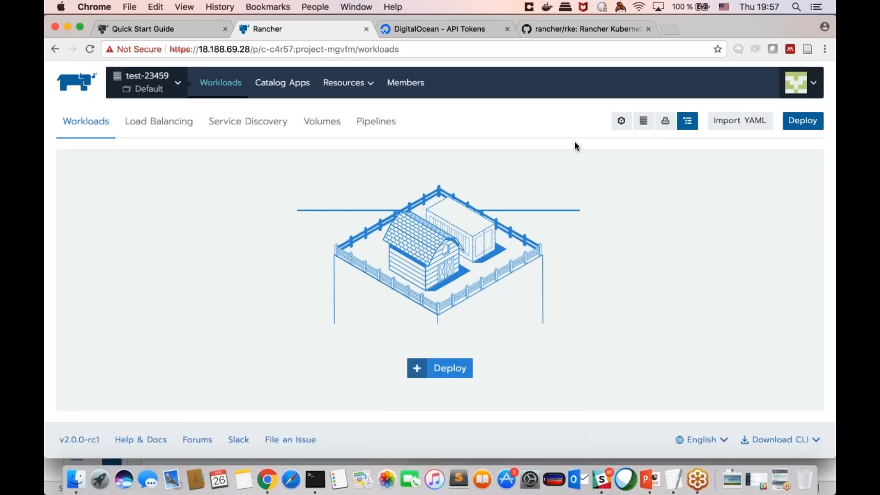
left_click(178, 83)
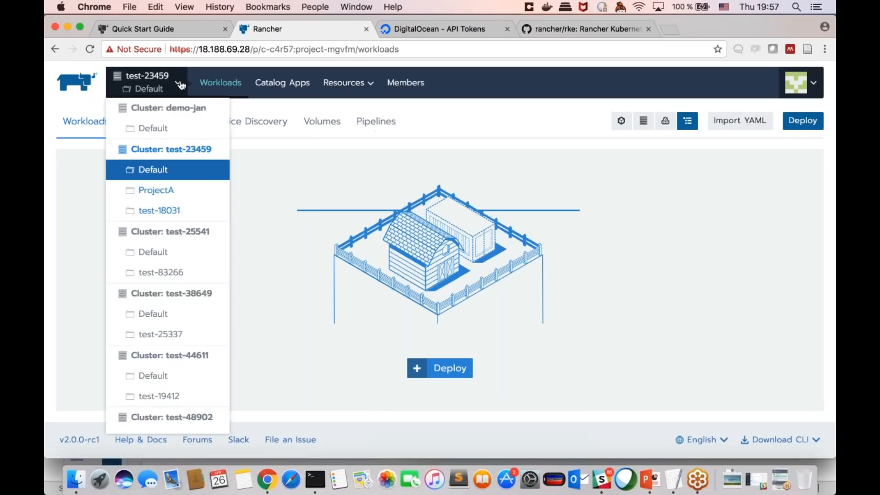
left_click(187, 191)
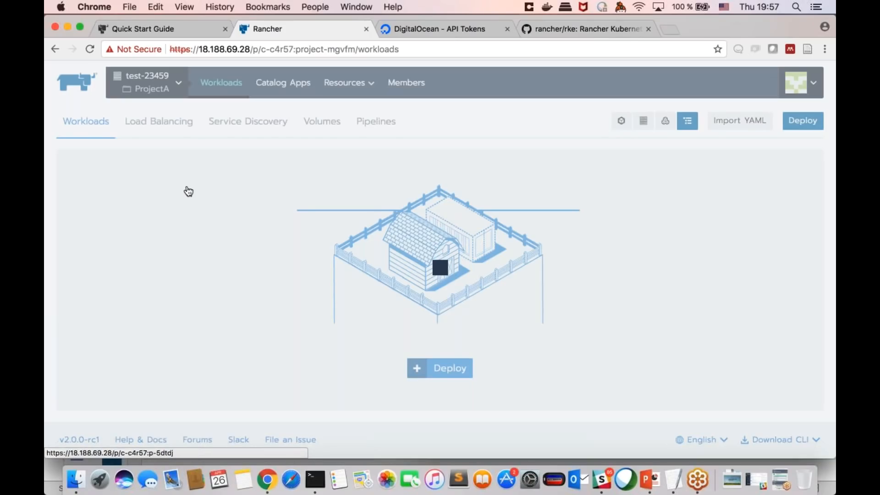
mouse_move(349, 83)
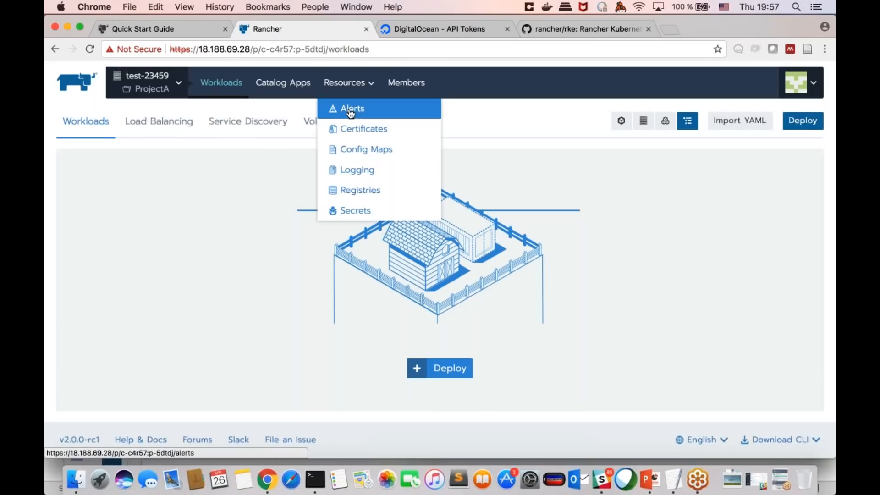
left_click(358, 169)
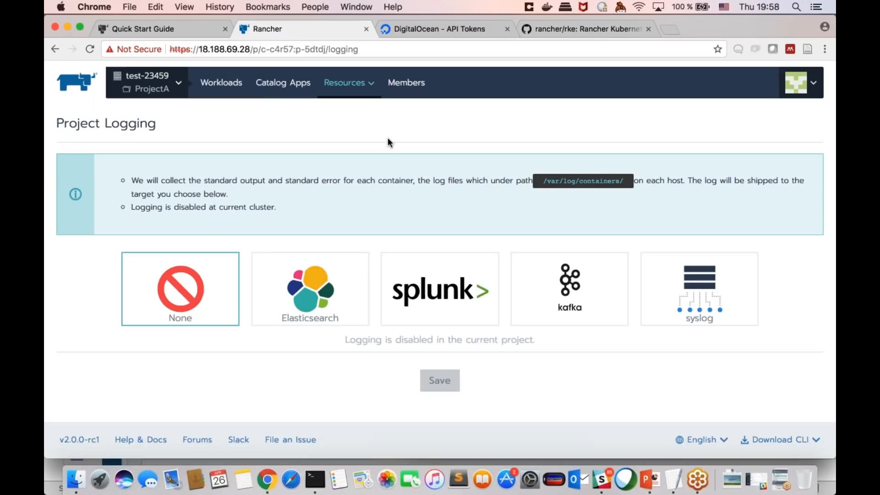
Step: Return to the workloads of ProjectA
mouse_move(364, 103)
left_click(228, 93)
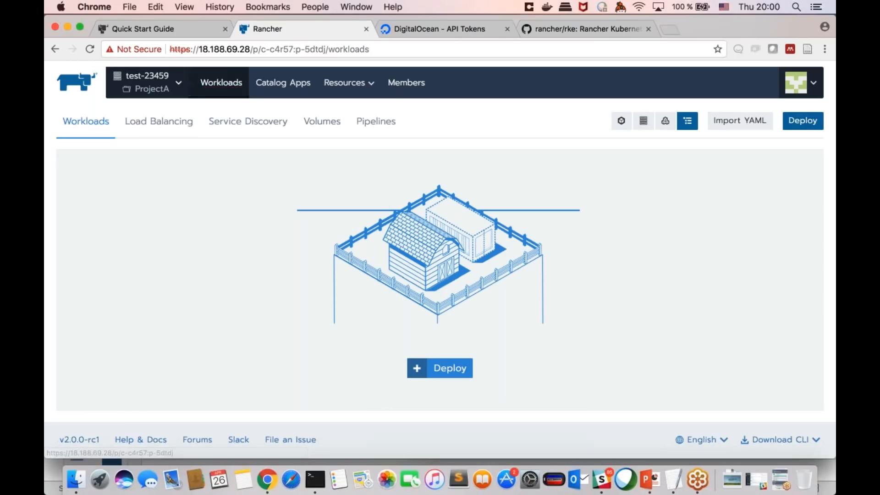
left_click(149, 83)
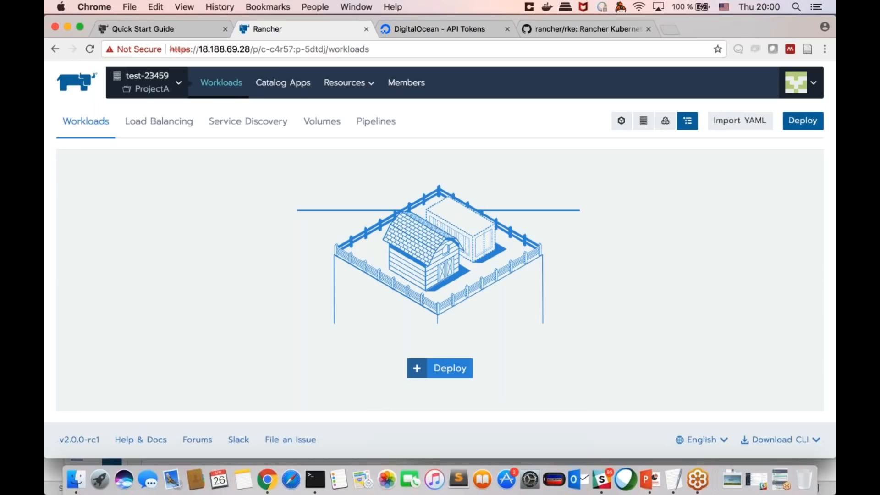
Step: Switch to cluster demo-jan and inspect the details of its demo-control1 node
left_click(144, 87)
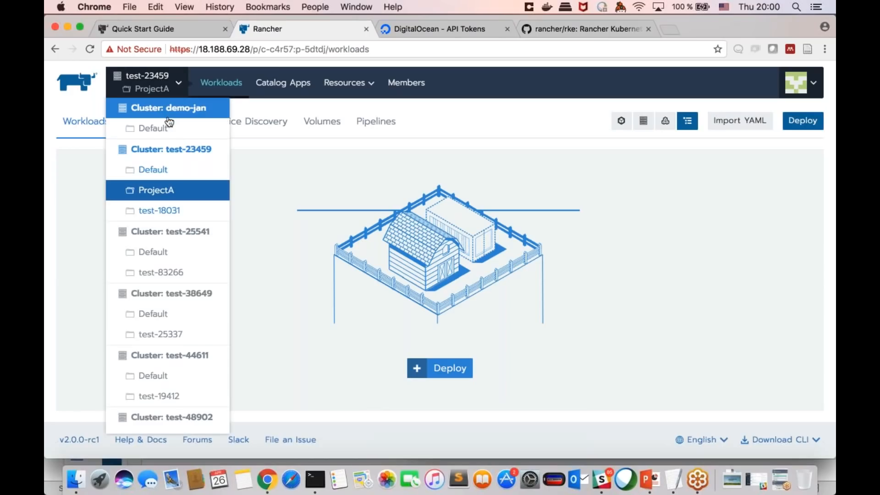
left_click(168, 108)
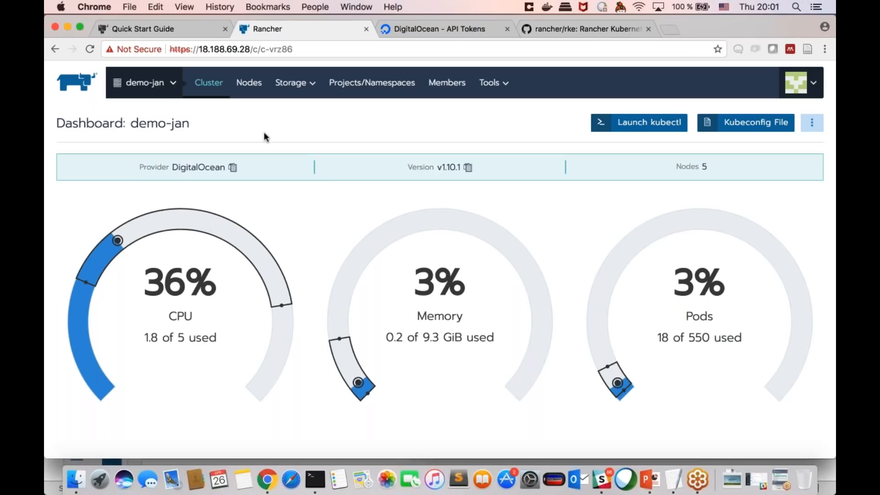
left_click(249, 91)
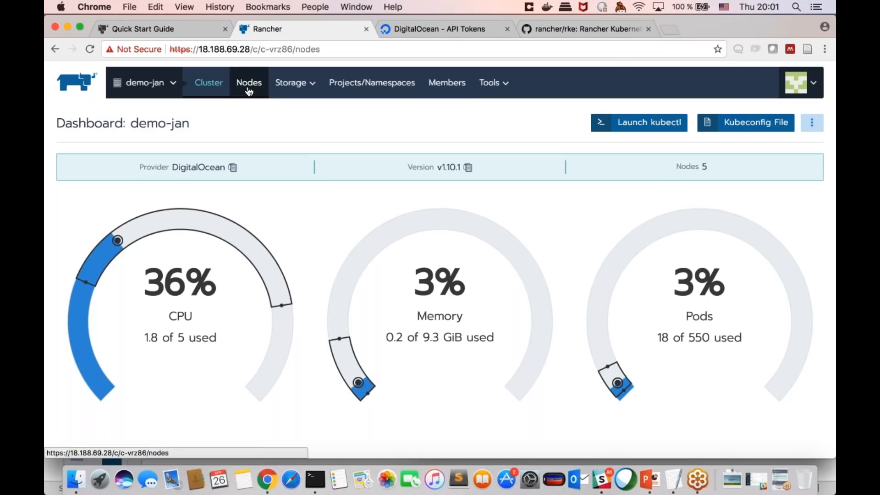
left_click(195, 239)
scroll(234, 256, "down", 10)
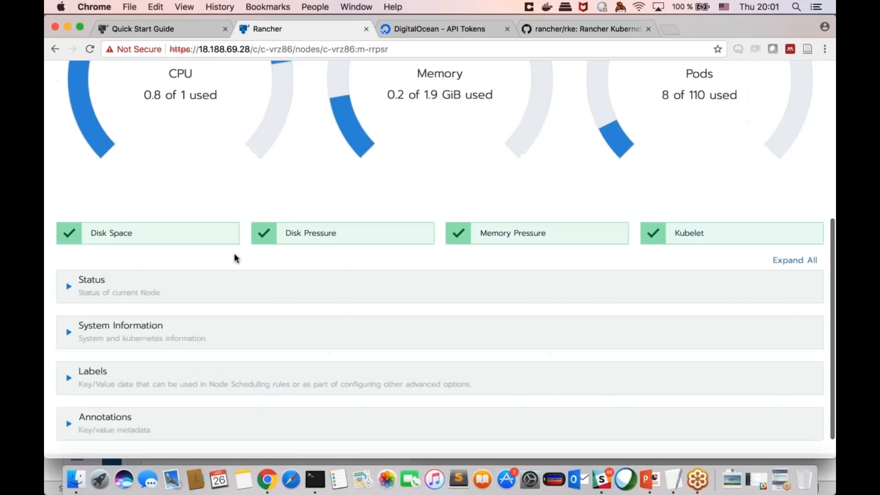
scroll(235, 257, "up", 10)
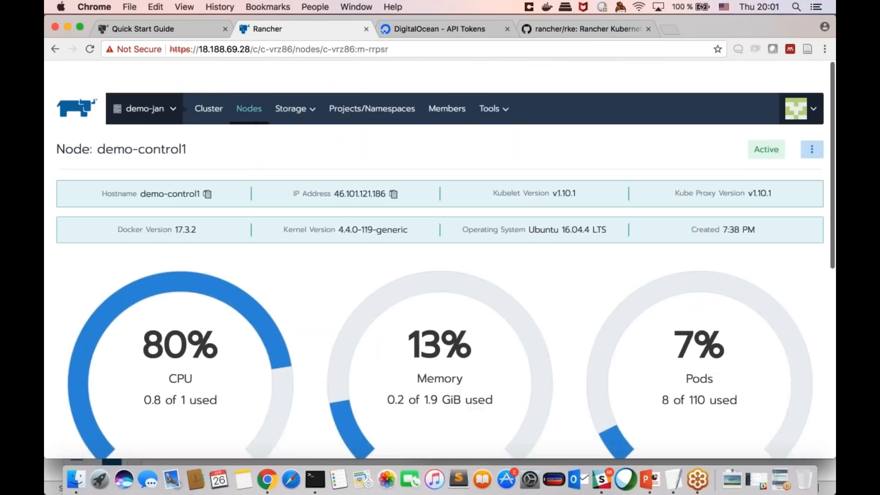
Step: Return to the demo-jan cluster dashboard and view the workloads of its Default project
left_click(209, 83)
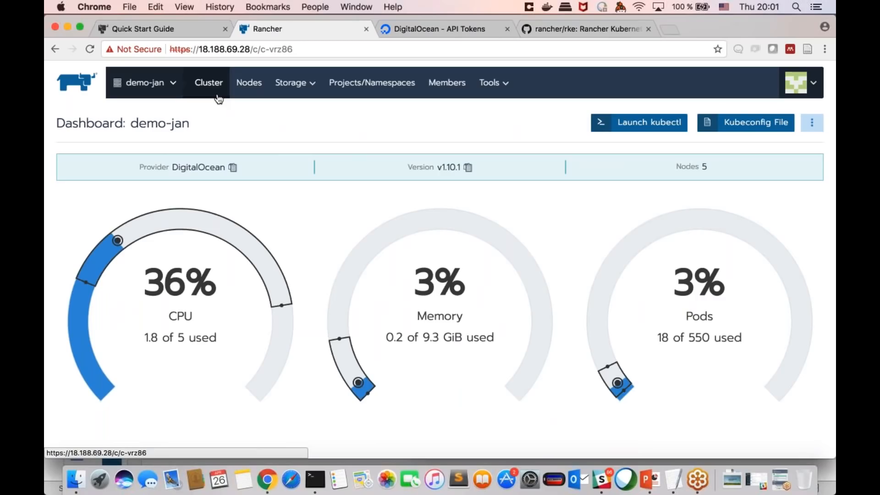
mouse_move(172, 84)
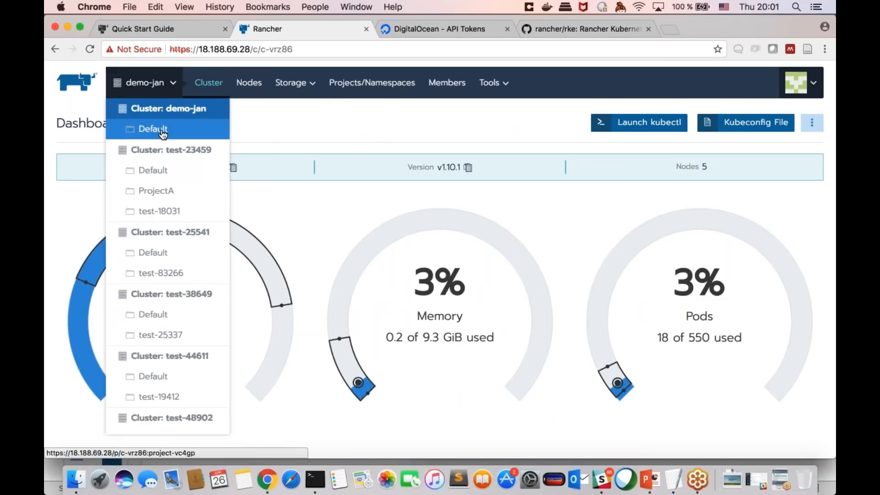
left_click(161, 129)
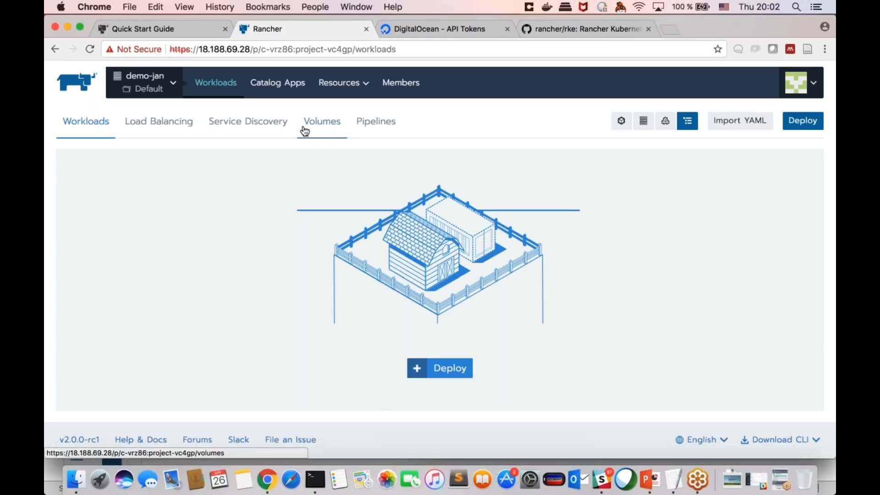
Step: Switch to the Default project of cluster test-23459 and begin deploying a new workload
mouse_move(170, 83)
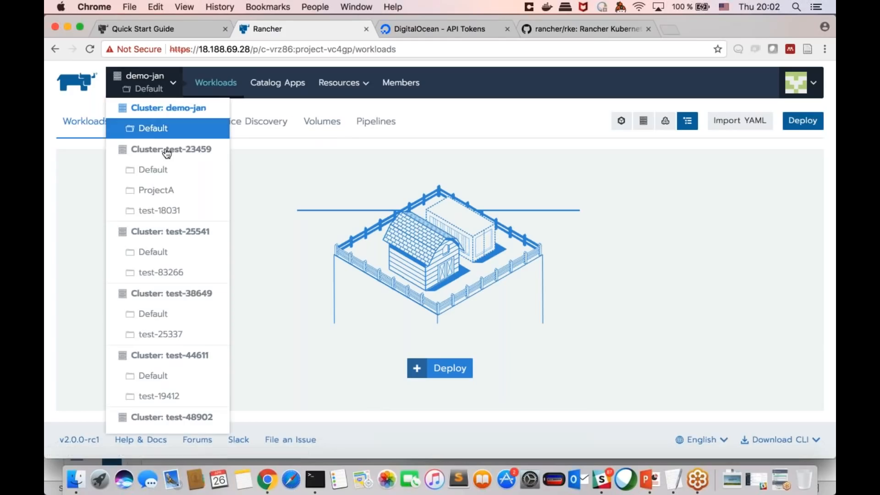
left_click(172, 171)
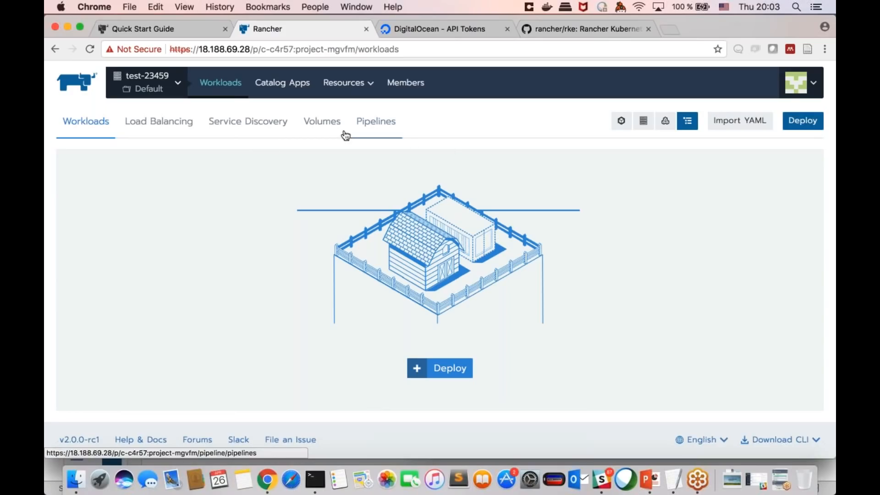
left_click(803, 126)
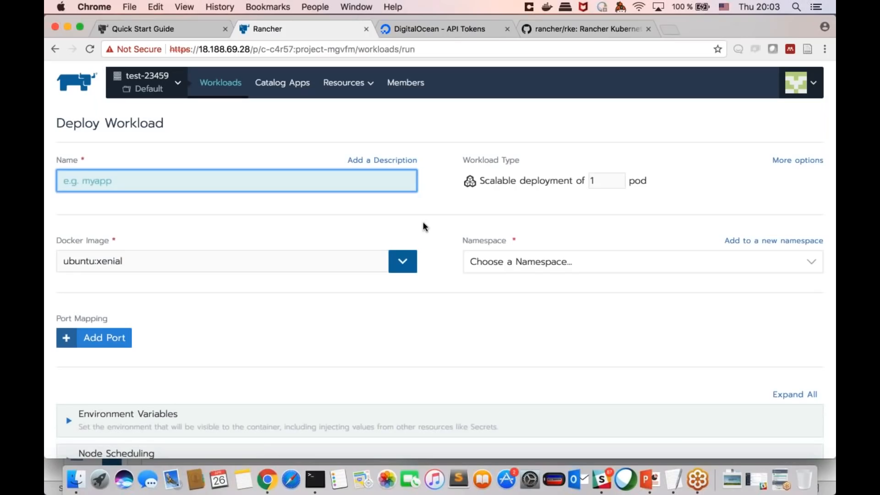
scroll(422, 225, "down", 3)
scroll(423, 225, "up", 2)
scroll(435, 282, "down", 1)
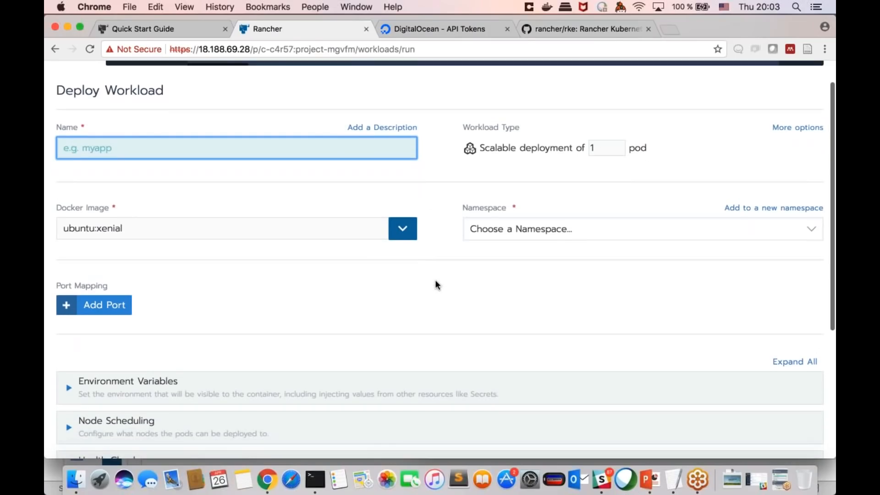
scroll(435, 284, "down", 3)
scroll(436, 284, "up", 3)
Step: Set the workload's Docker image to tutum/hello-world
key("Tab")
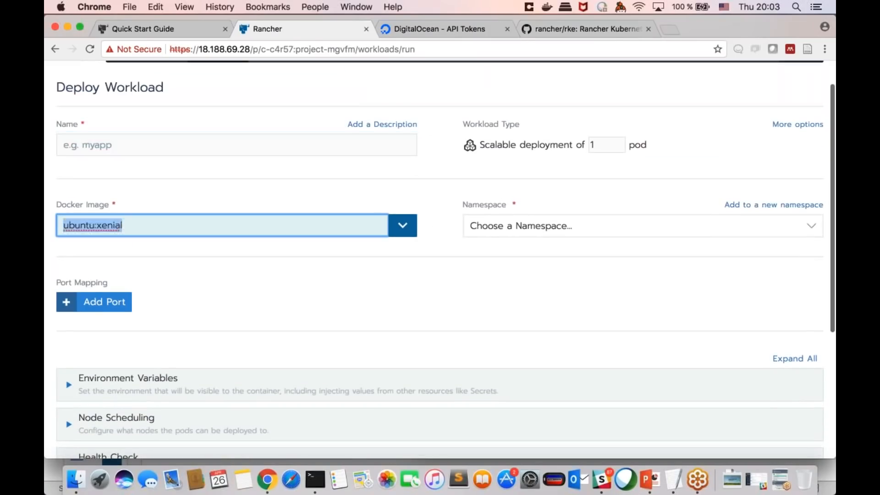
type("tutum")
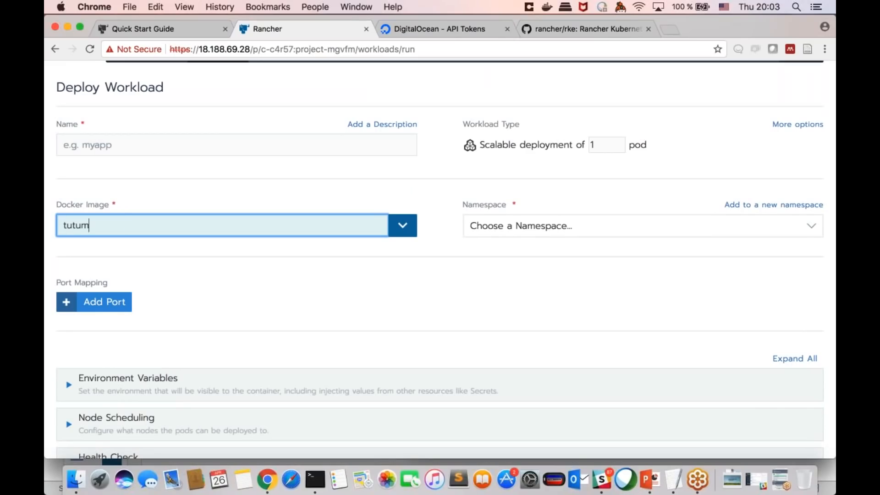
type("/hellow")
key("BackSpace")
type("-world")
Step: Name the workload hello and assign it to the default namespace
left_click(237, 145)
type("hello")
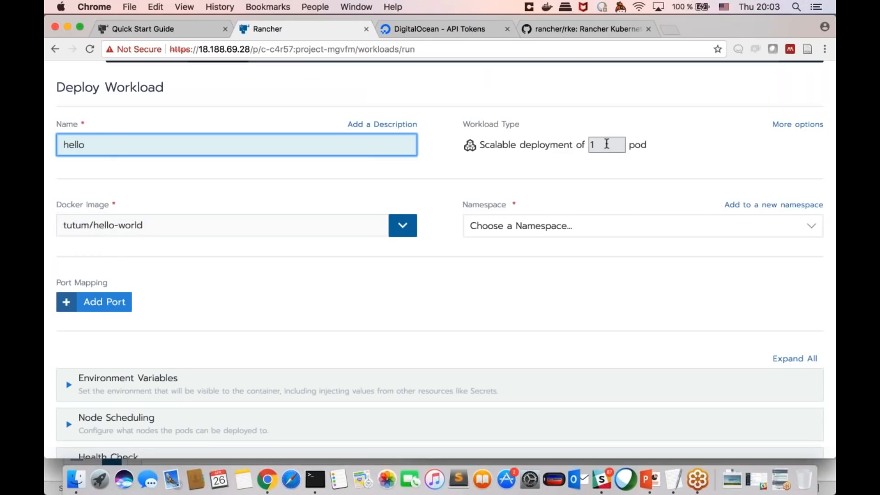
left_click(519, 225)
left_click(510, 238)
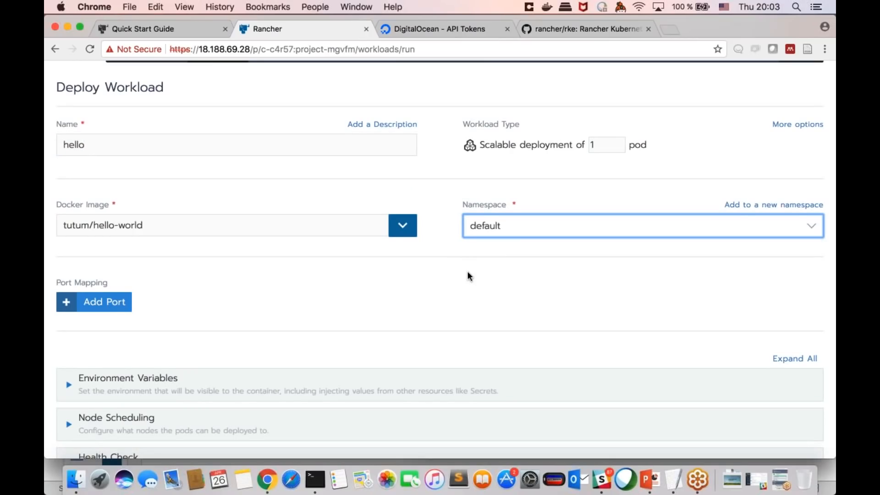
Step: Add a port mapping to examine the available ways of publishing a container port, and remove it without choosing one
scroll(467, 275, "down", 2)
scroll(467, 275, "down", 3)
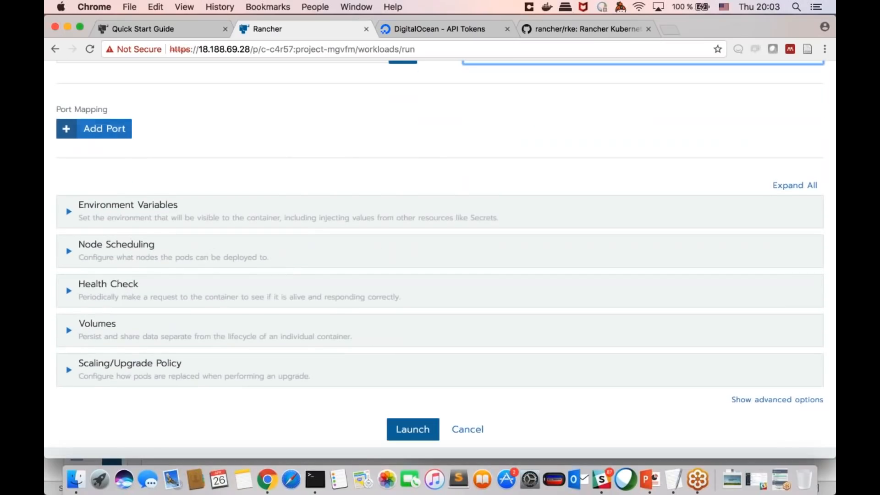
left_click(94, 128)
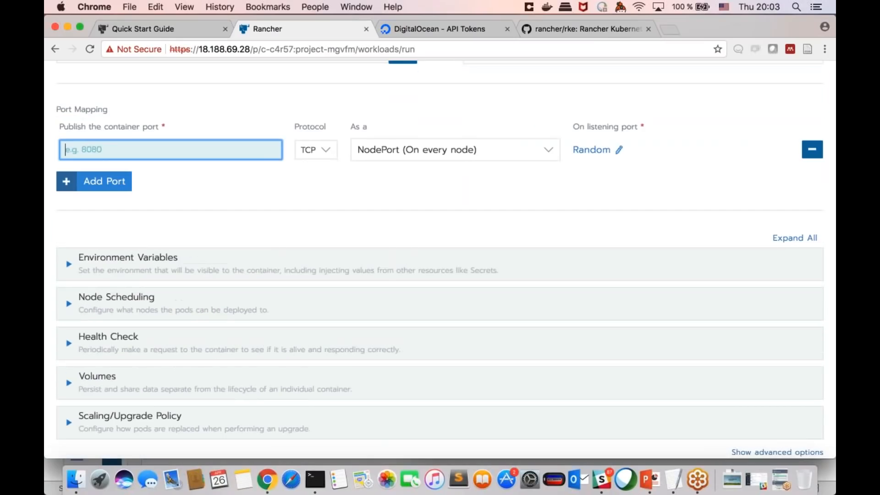
left_click(398, 150)
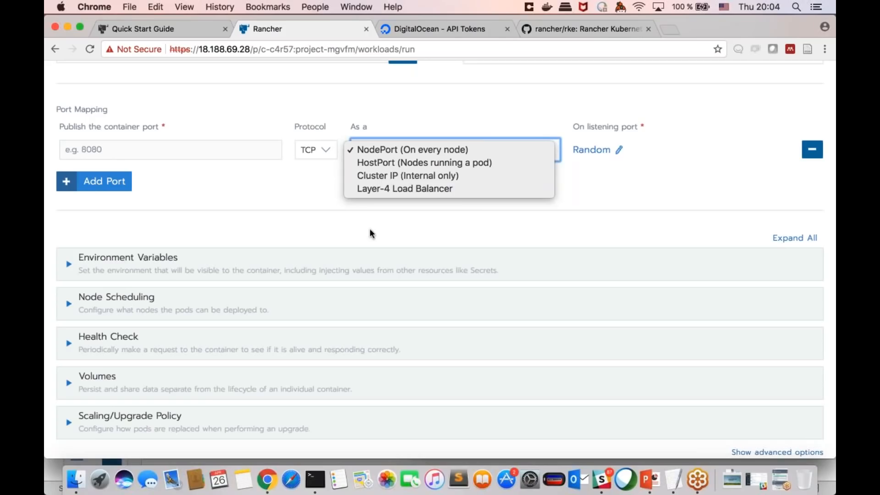
left_click(387, 228)
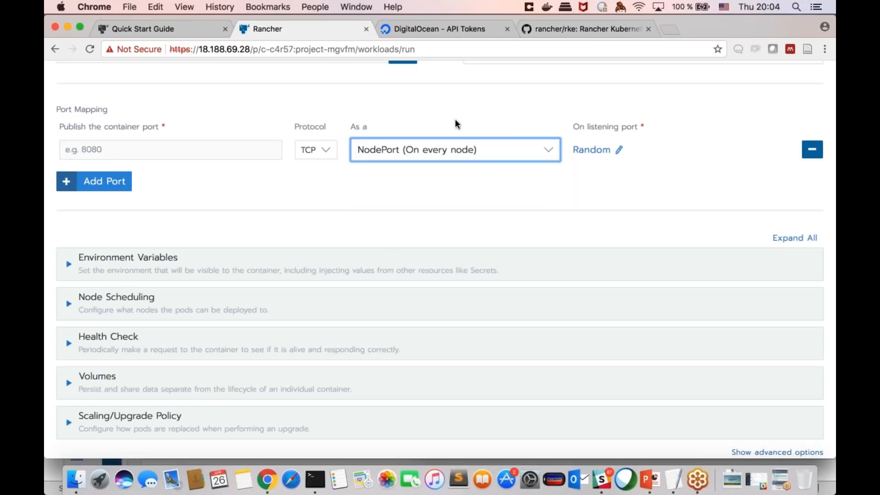
left_click(812, 149)
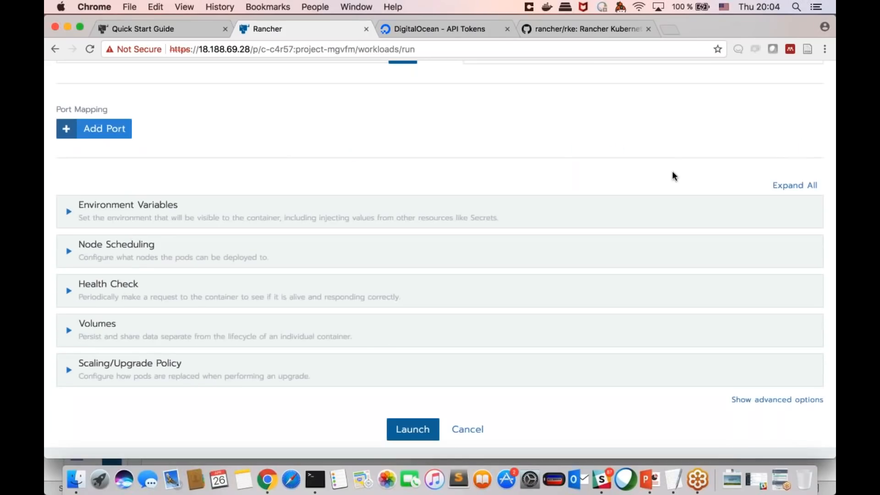
Step: Examine the workload's Environment Variables and Node Scheduling options, including the rules for picking nodes
scroll(673, 176, "down", 3)
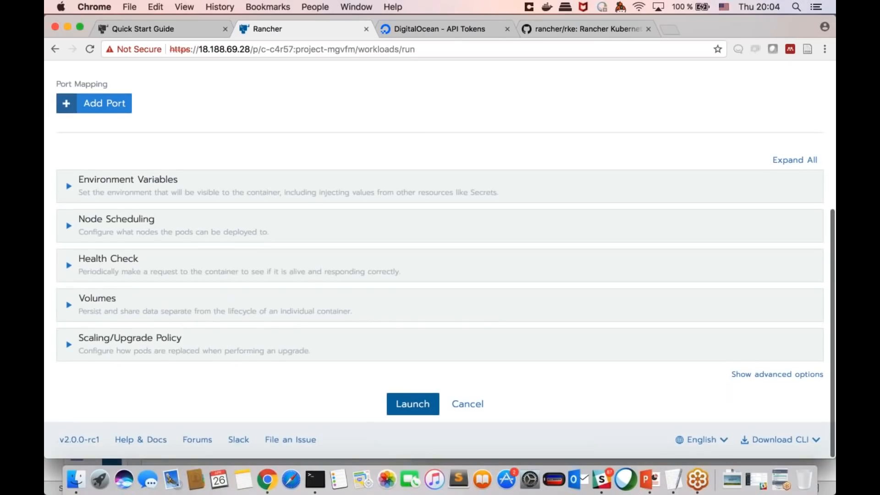
left_click(203, 185)
left_click(203, 185)
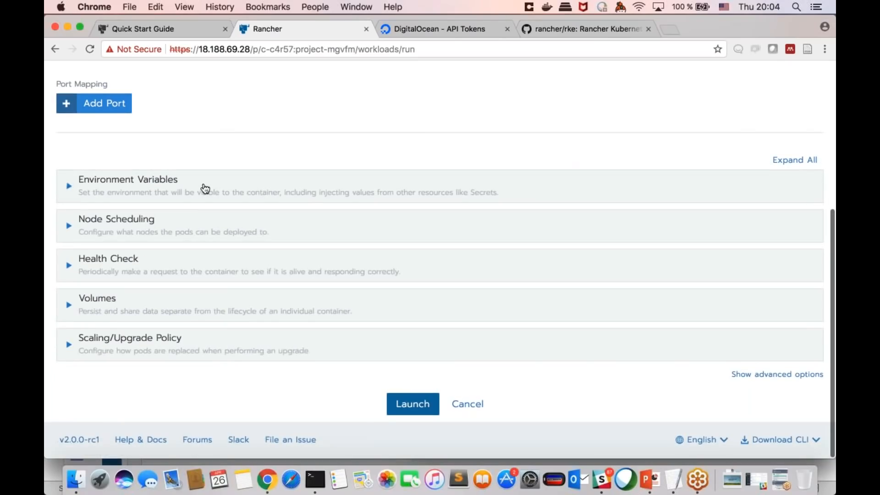
left_click(179, 229)
scroll(180, 230, "down", 3)
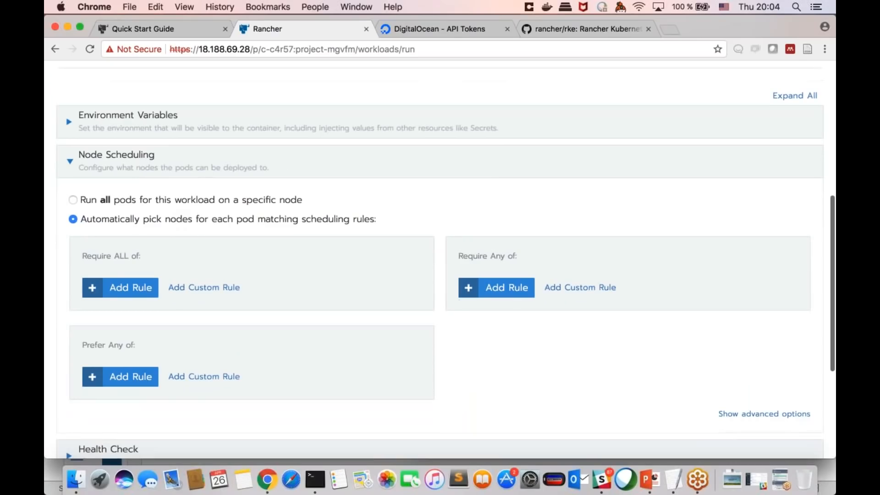
scroll(200, 171, "down", 2)
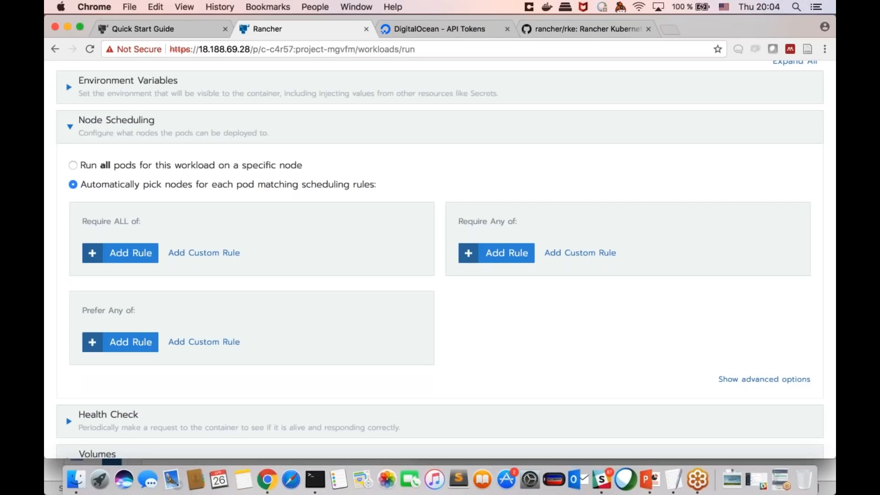
scroll(440, 259, "up", 3)
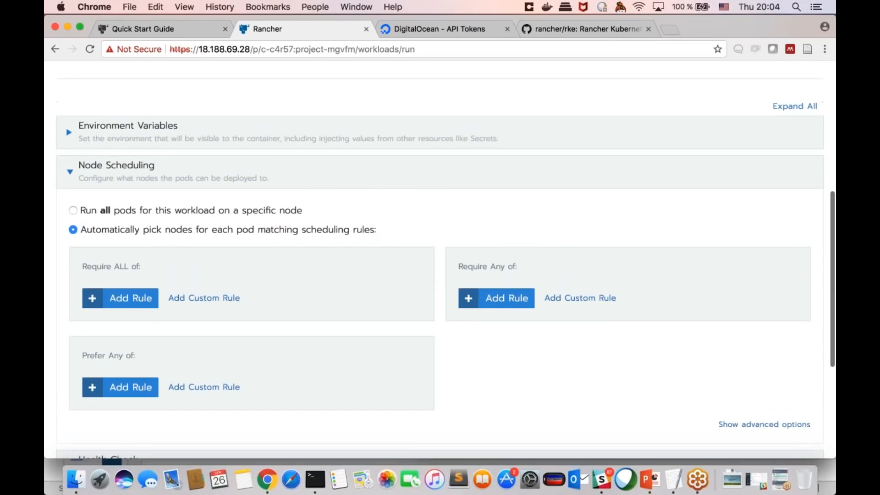
scroll(440, 260, "down", 1)
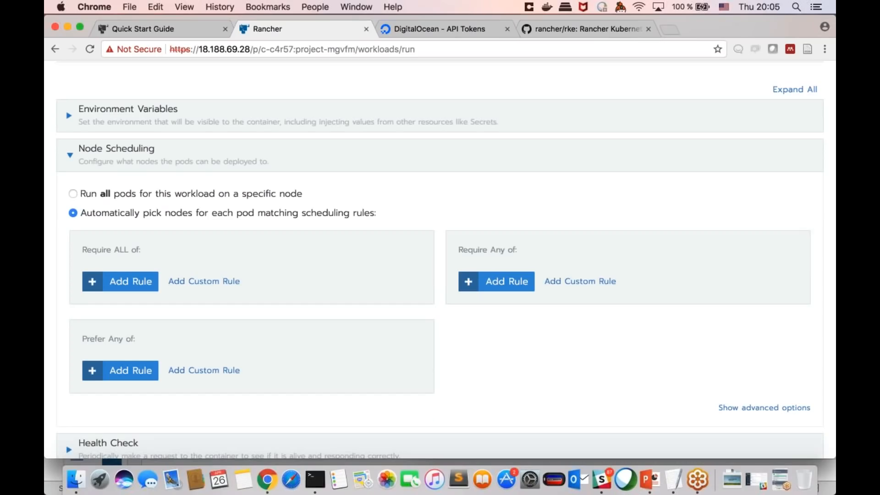
scroll(221, 168, "up", 1)
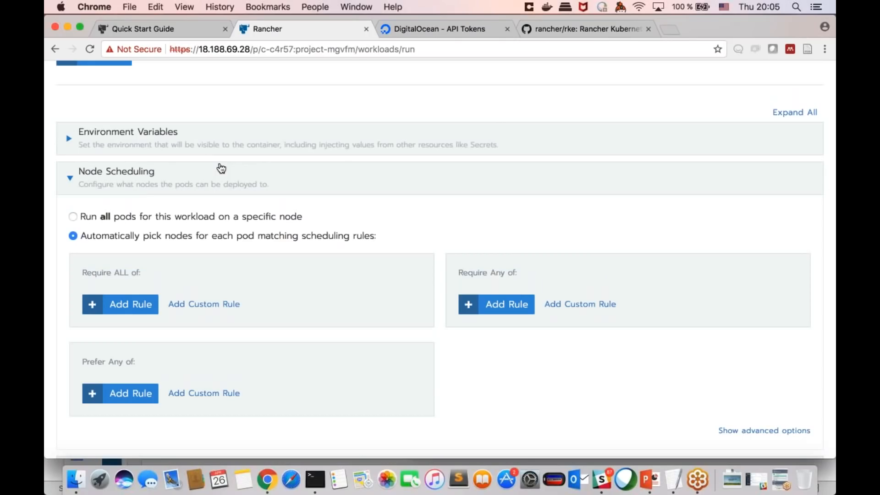
scroll(221, 168, "down", 1)
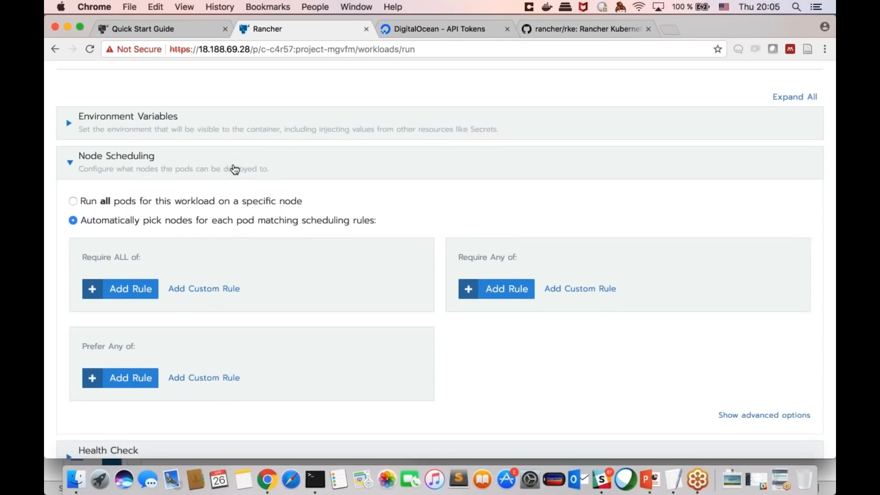
scroll(232, 169, "up", 1)
scroll(225, 173, "down", 1)
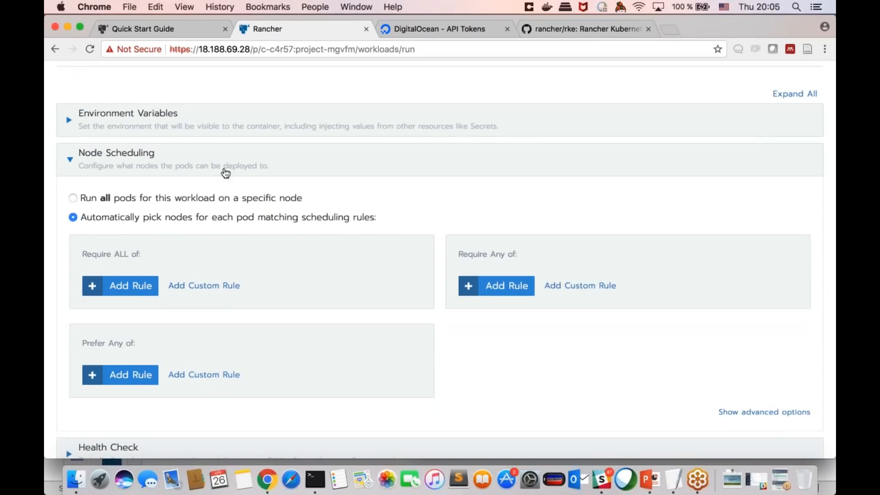
left_click(225, 173)
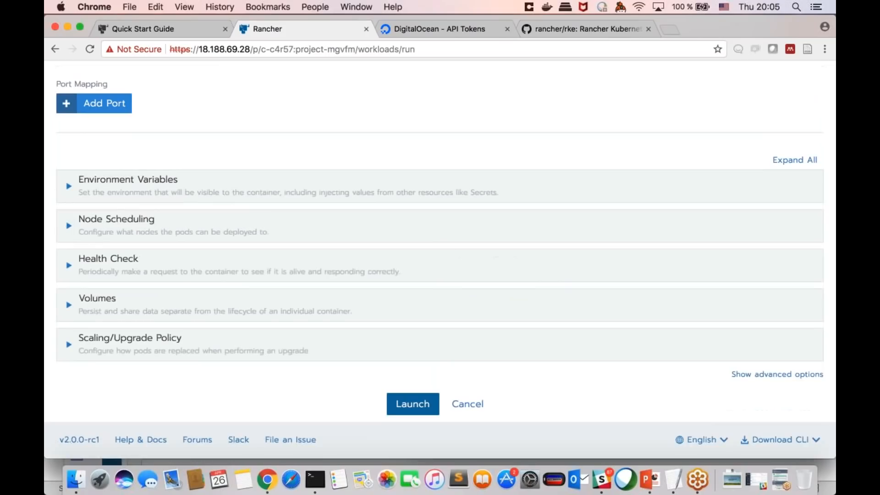
Step: Examine the workload's Health Check readiness options and its Scaling/Upgrade Policy settings
left_click(180, 271)
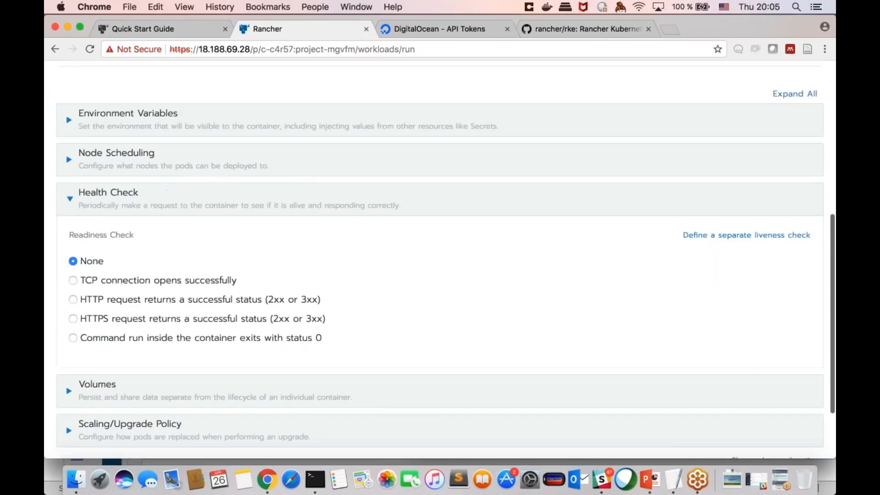
scroll(180, 271, "down", 3)
left_click(205, 167)
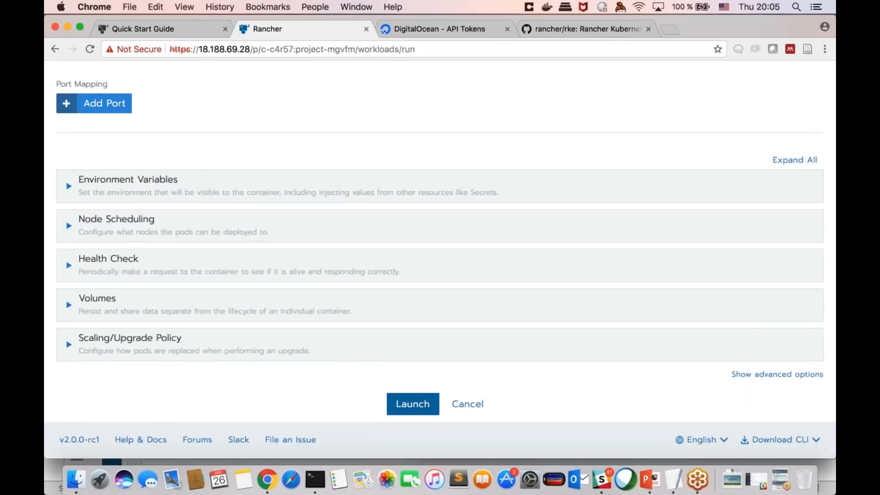
left_click(196, 343)
scroll(440, 259, "down", 1)
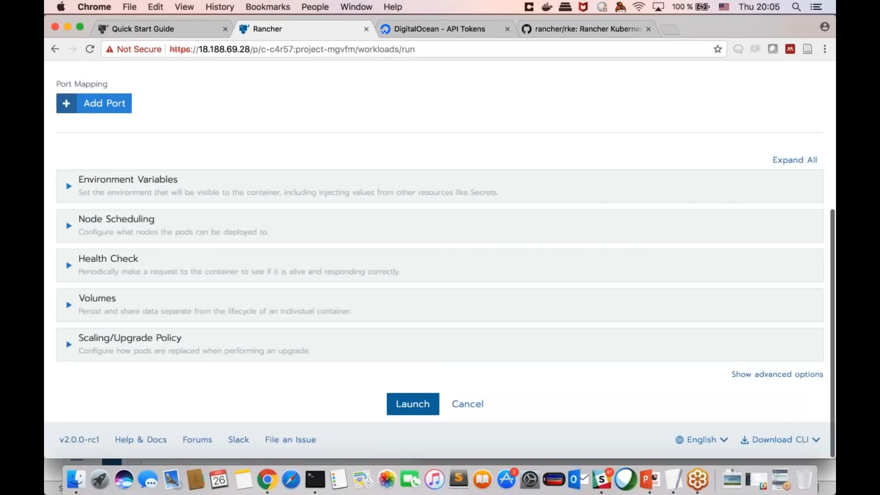
scroll(440, 259, "up", 3)
scroll(439, 259, "down", 2)
Step: Launch the hello workload with one pod and open its details to view its pods
scroll(440, 259, "up", 4)
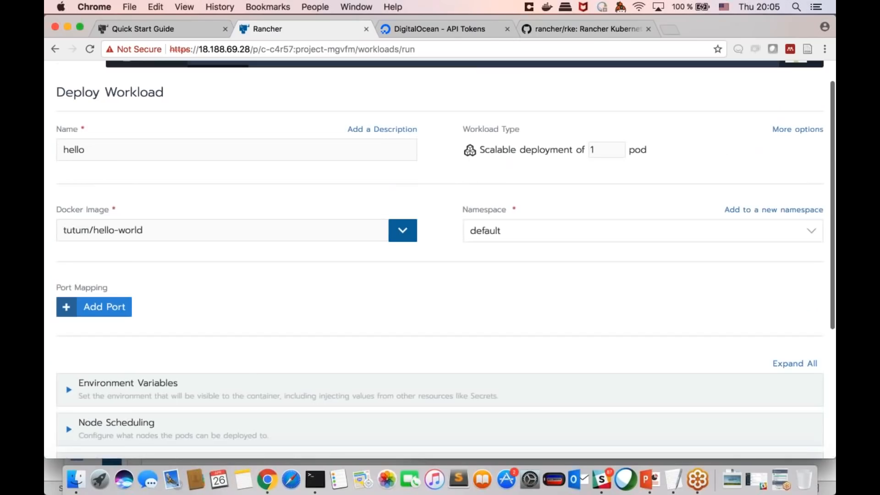
scroll(440, 259, "down", 3)
scroll(440, 259, "up", 2)
scroll(440, 259, "down", 4)
left_click(412, 404)
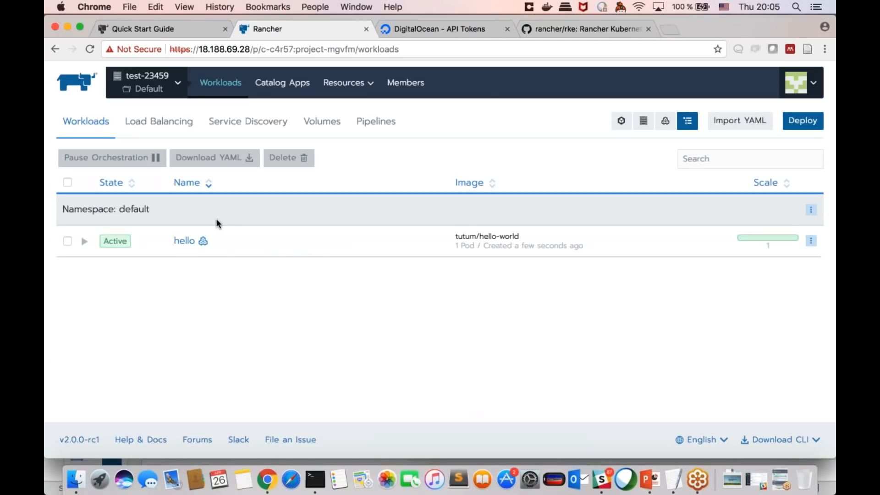
left_click(186, 243)
scroll(198, 260, "down", 2)
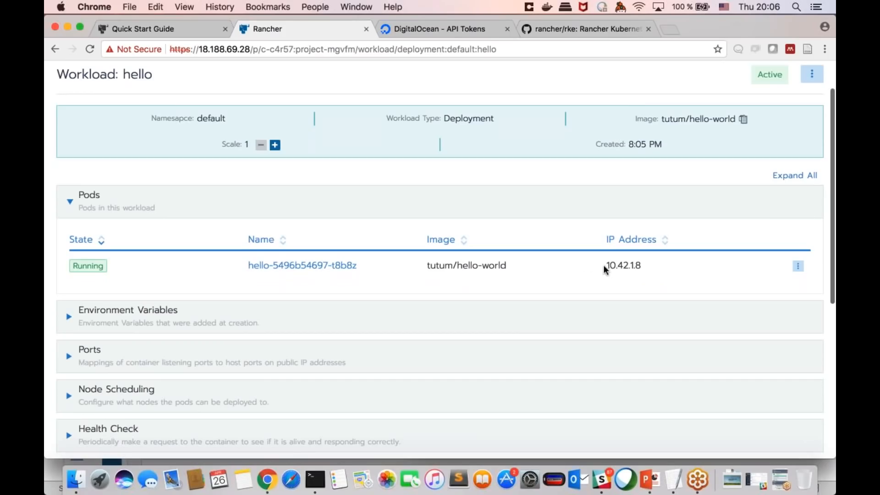
Step: Highlight the hello pod's IP address, view the pod's logs, and close them
left_click_drag(606, 265, 640, 265)
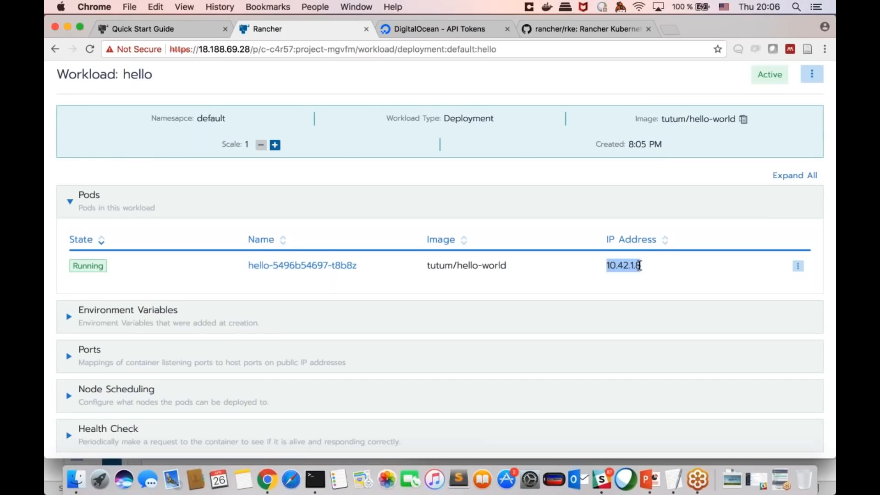
left_click(798, 266)
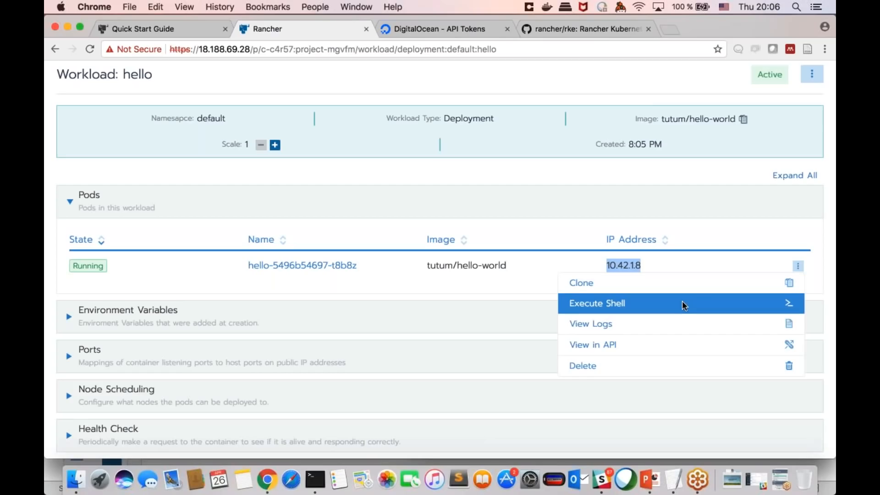
left_click(669, 327)
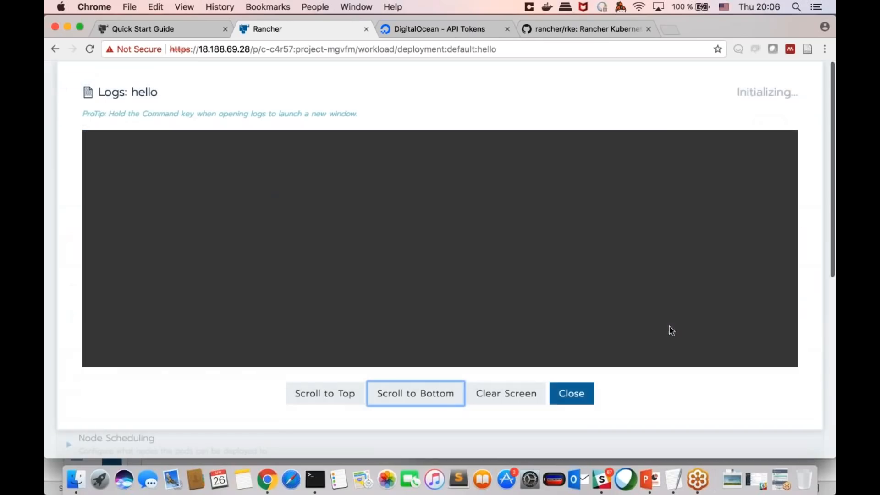
left_click(572, 394)
Step: Open a shell in the hello pod, list its processes with ps aux, and close the shell
left_click(798, 266)
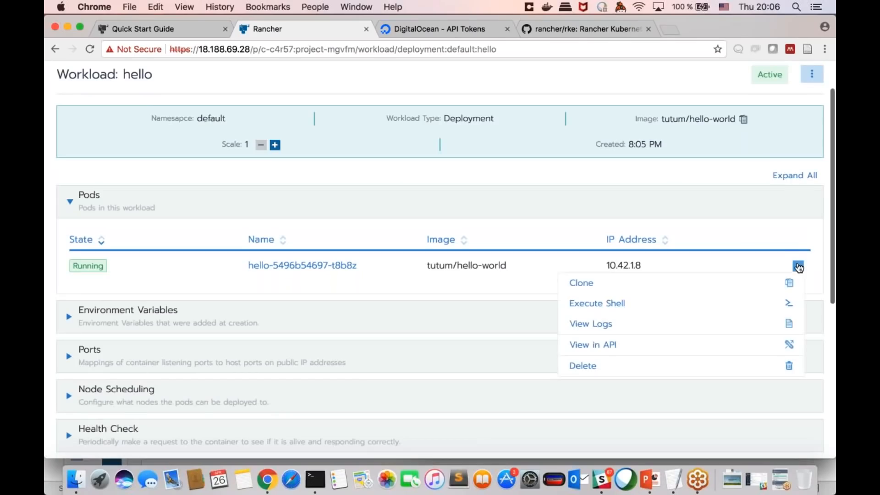
left_click(684, 303)
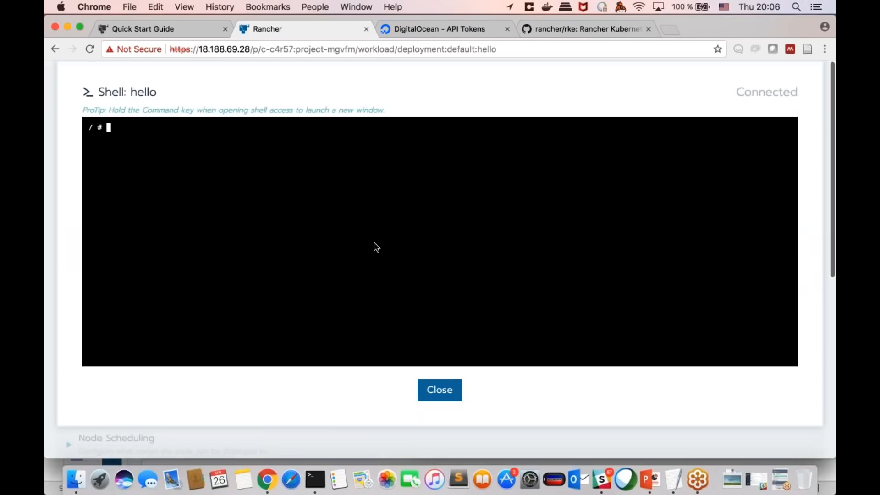
type("ps aux")
key("Return")
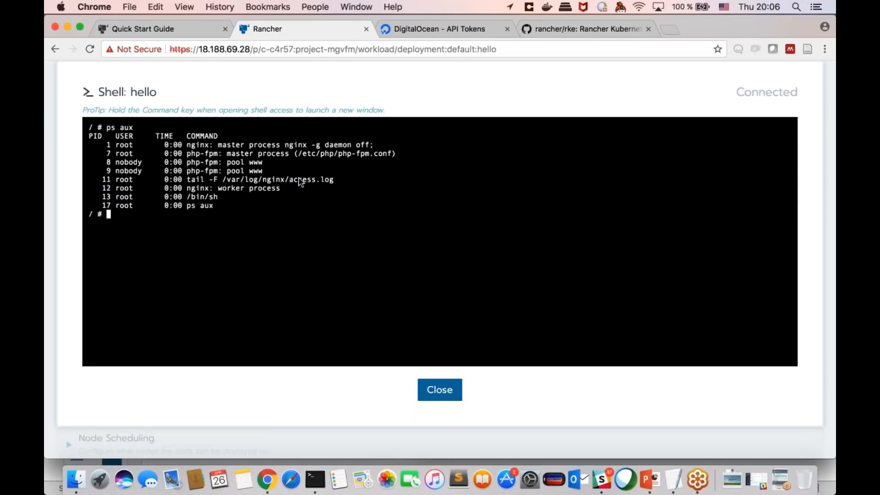
left_click(434, 391)
left_click(798, 266)
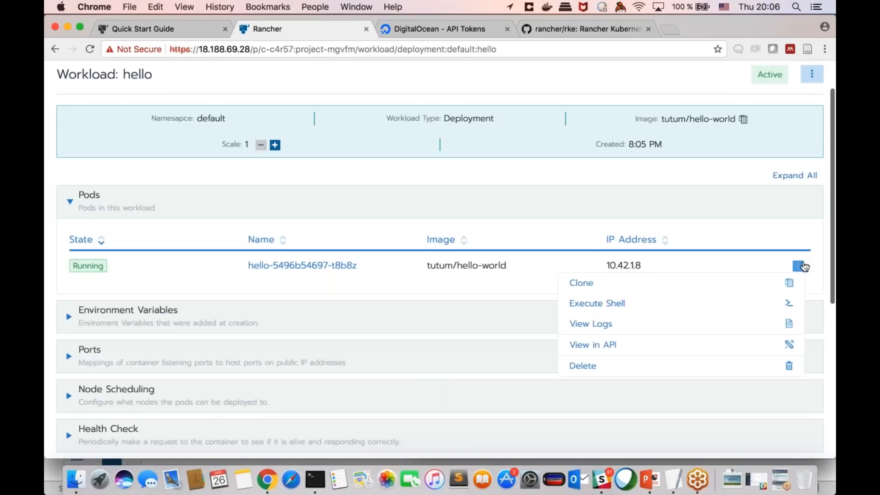
left_click(739, 252)
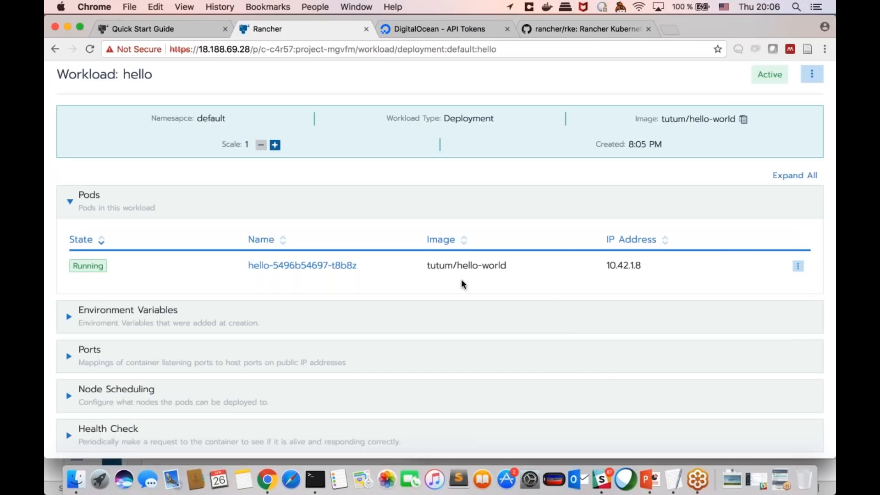
Step: Start a new load-balancing ingress named lb-hello in the default namespace
scroll(461, 279, "down", 10)
scroll(461, 279, "up", 10)
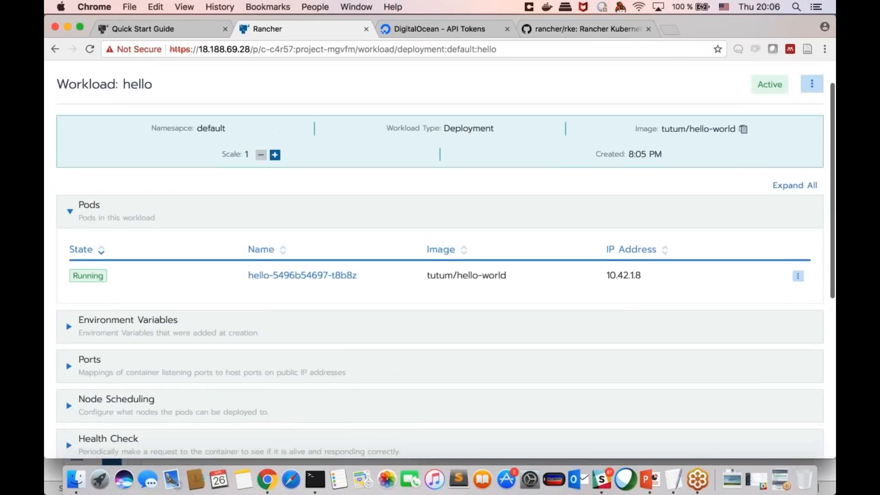
scroll(440, 259, "up", 1)
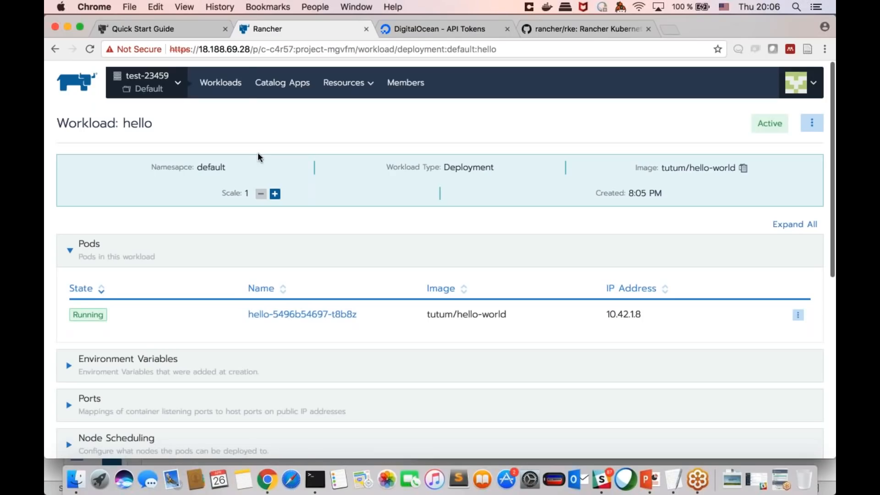
left_click(222, 83)
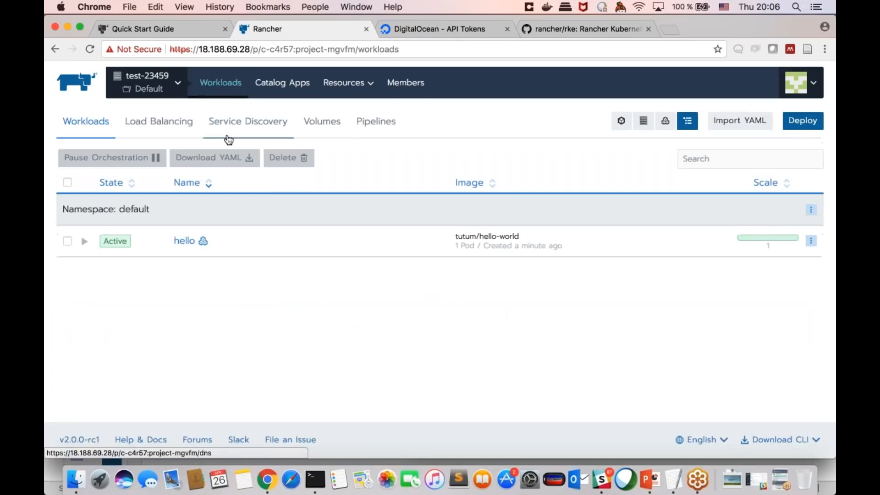
left_click(161, 123)
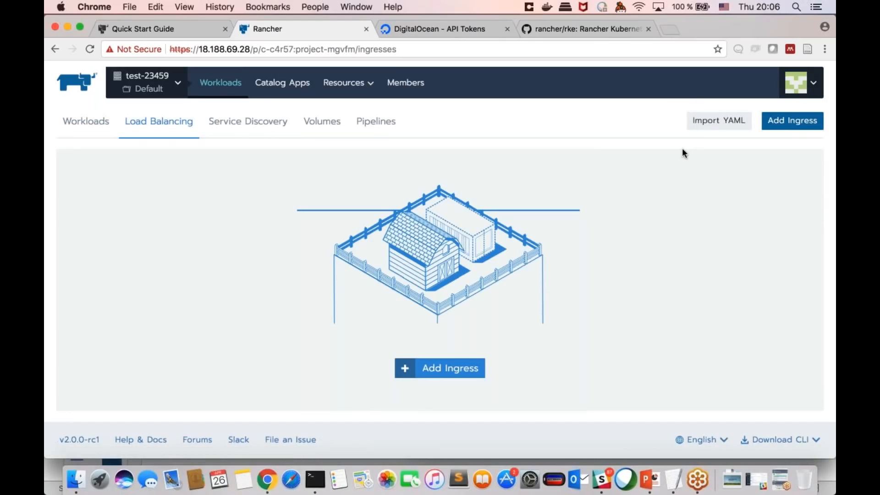
left_click(795, 130)
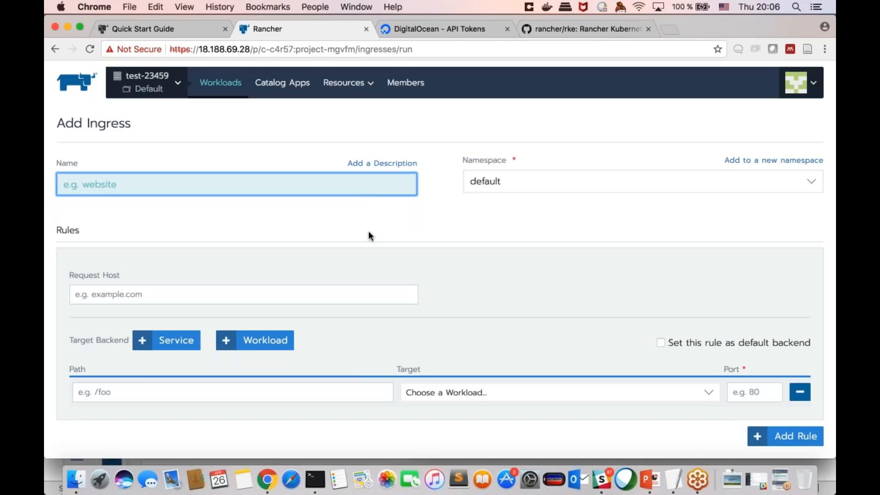
scroll(370, 236, "down", 2)
scroll(370, 234, "up", 1)
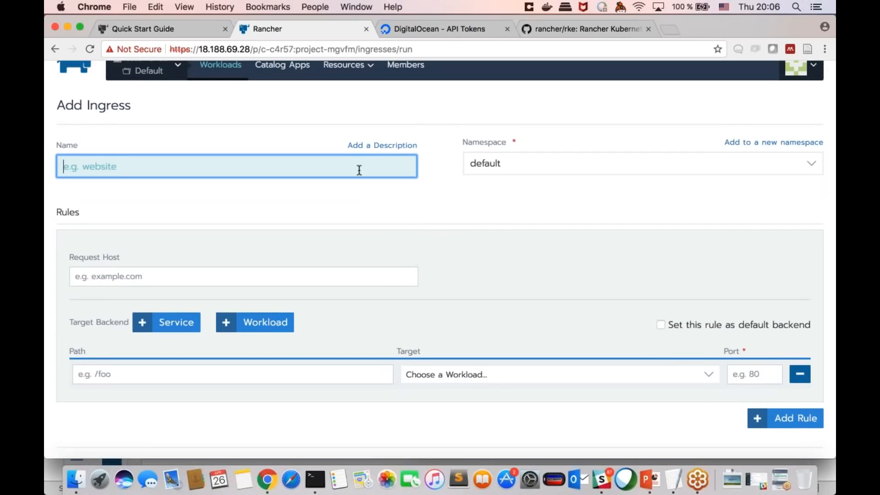
type("lb-hello")
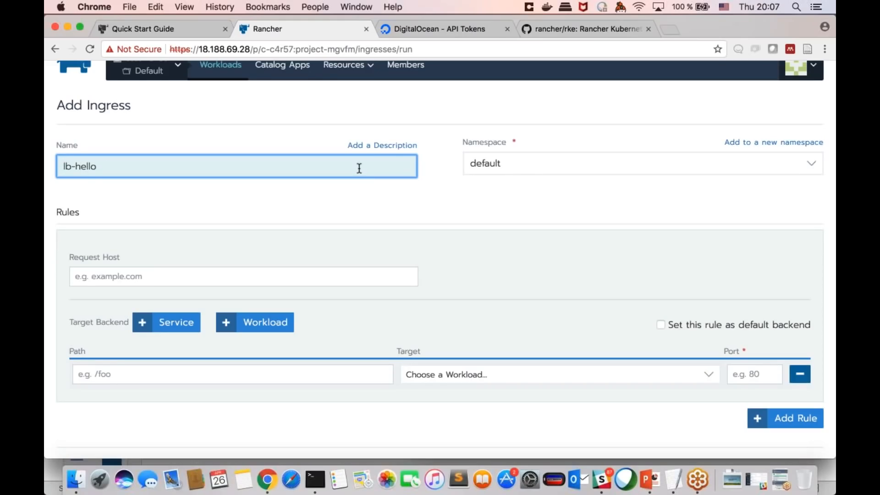
Step: Point the ingress rule at the hello workload on port 80
scroll(414, 345, "down", 3)
left_click(414, 345)
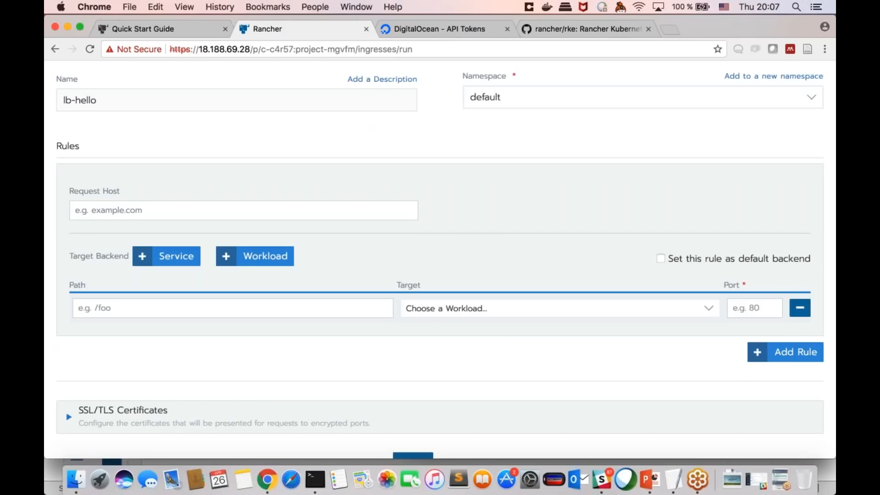
left_click(509, 308)
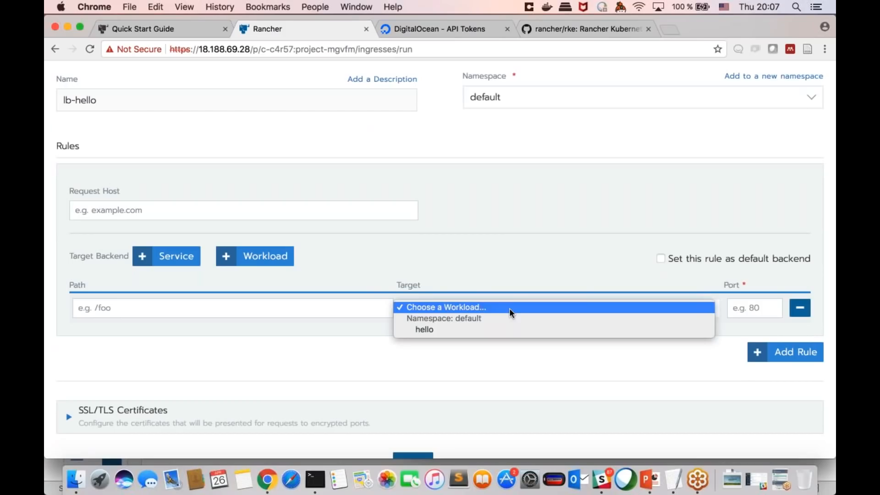
left_click(462, 329)
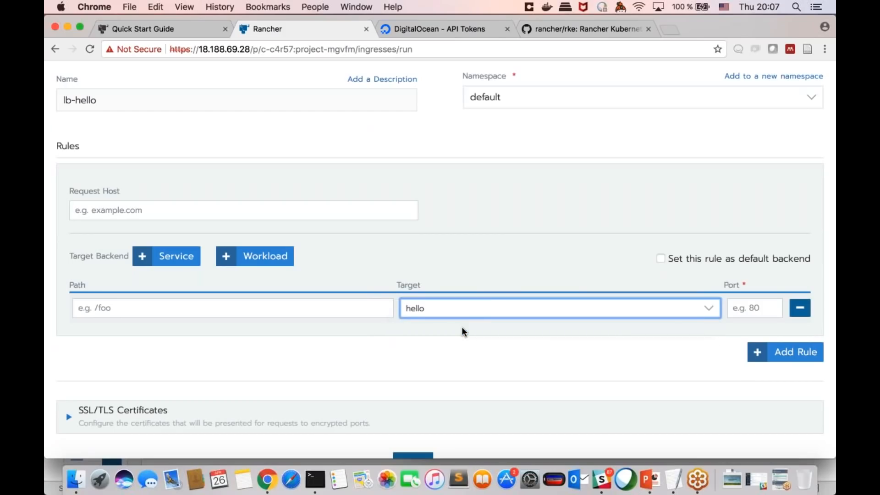
scroll(554, 339, "down", 1)
left_click(739, 281)
type("80")
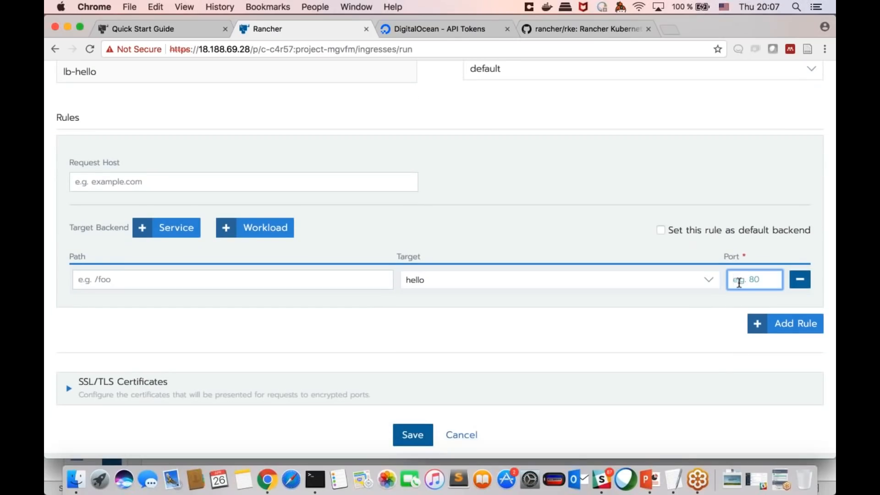
key("Tab")
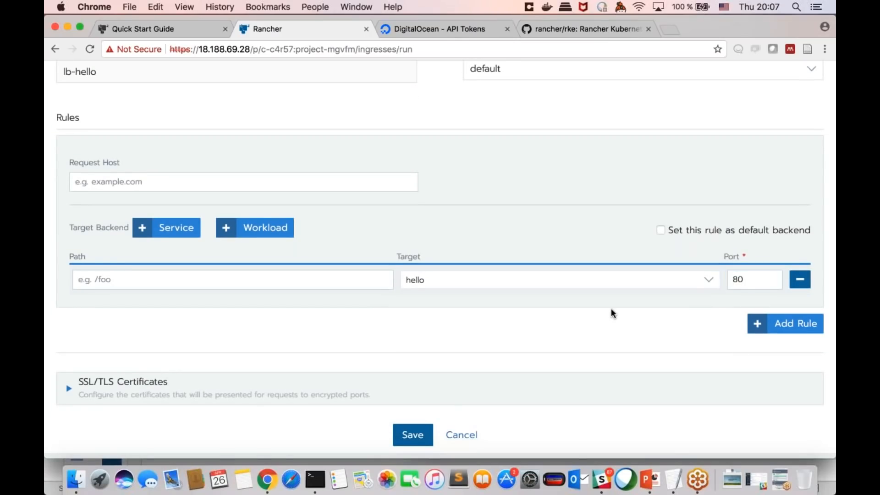
Step: Review the lb-hello rule with its host and path left blank, and save the ingress
scroll(584, 314, "down", 1)
scroll(585, 313, "up", 3)
scroll(585, 314, "down", 3)
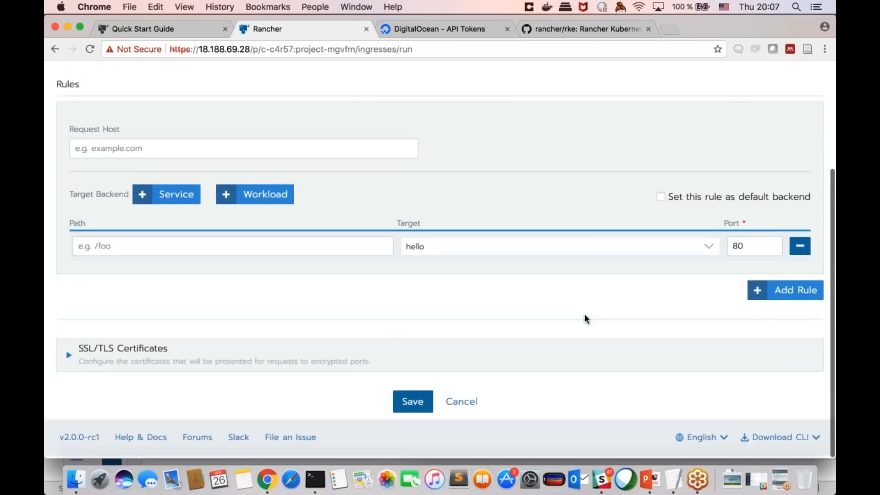
scroll(291, 346, "up", 3)
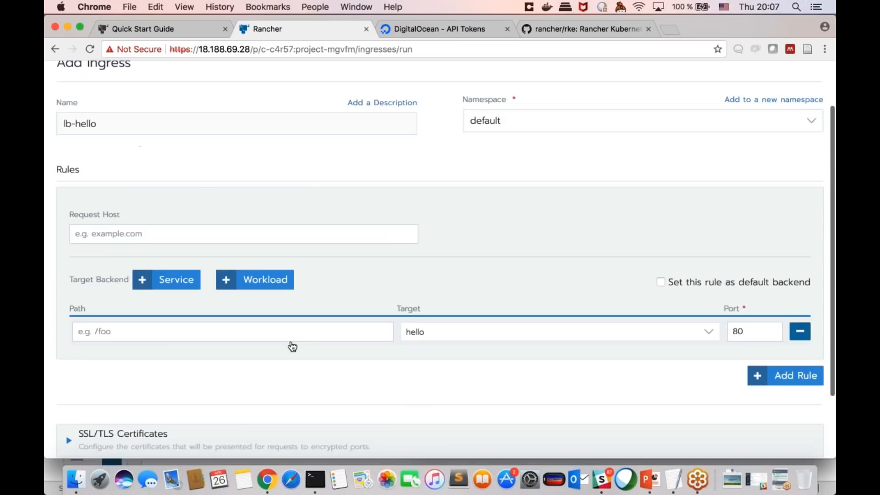
scroll(440, 260, "down", 3)
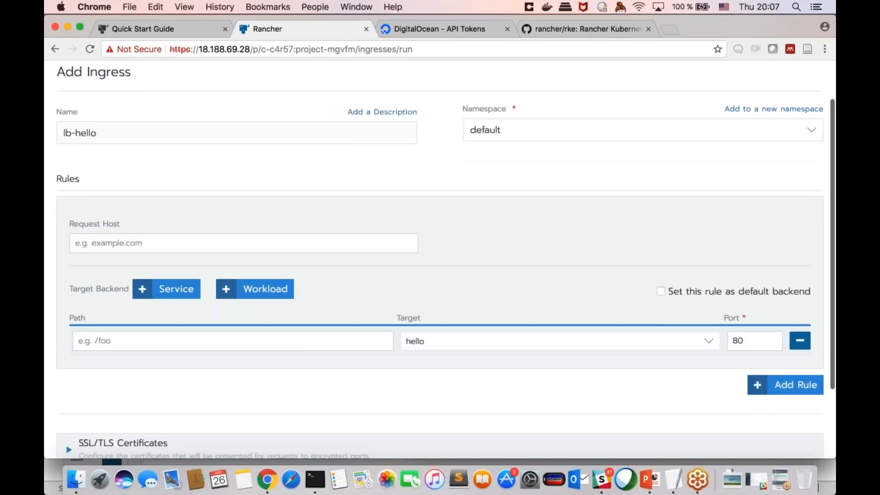
scroll(440, 258, "up", 3)
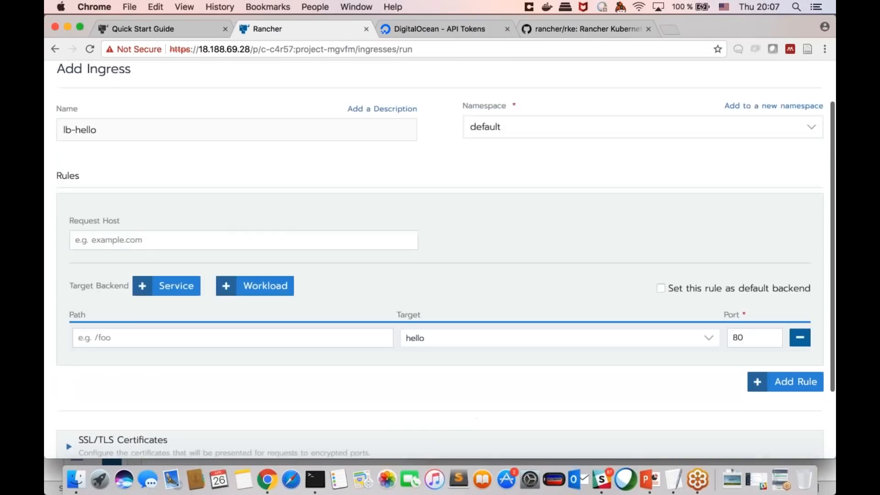
scroll(440, 259, "down", 3)
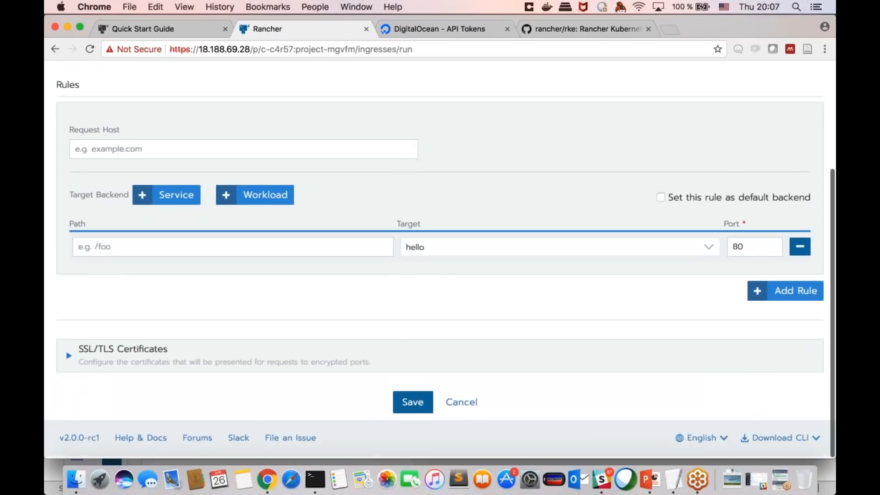
left_click(417, 404)
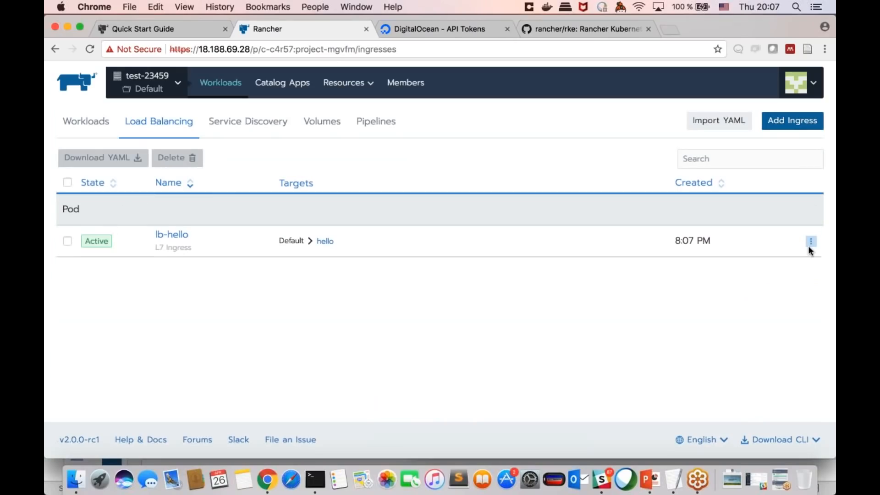
Step: Reopen the lb-hello ingress for editing to review its rule, and save it without changes
left_click(811, 244)
left_click(748, 260)
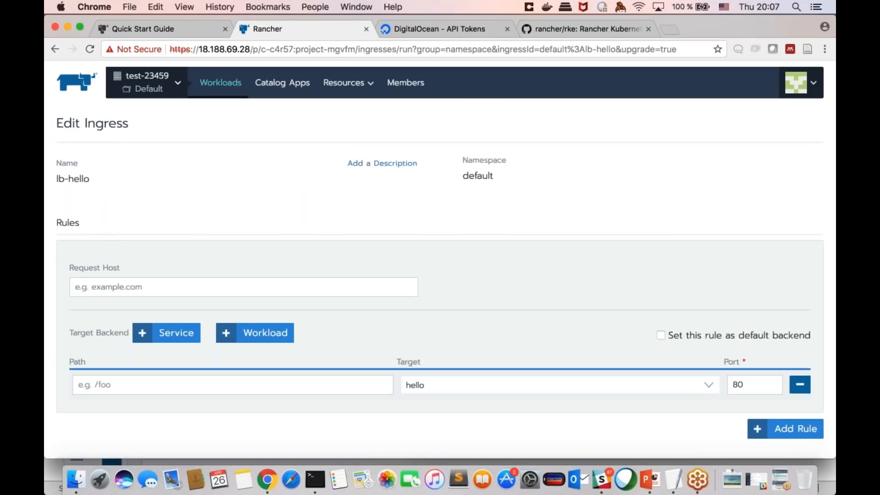
scroll(433, 295, "down", 3)
scroll(351, 193, "up", 3)
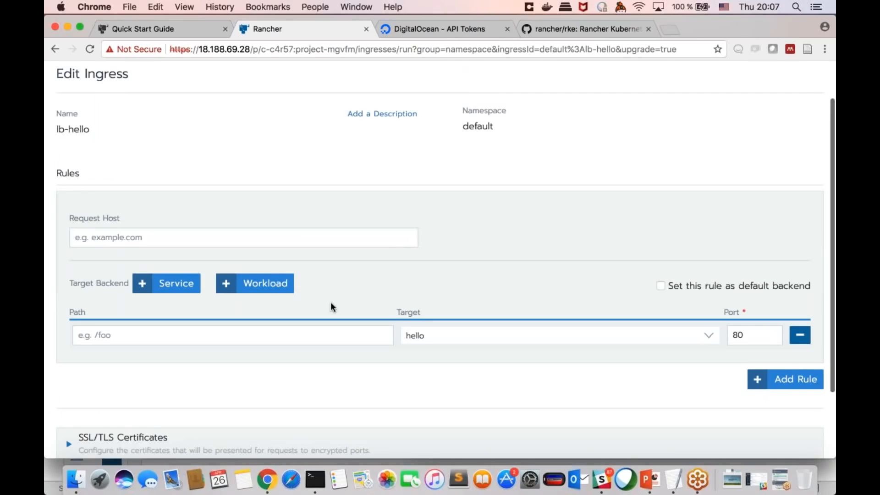
scroll(339, 298, "down", 3)
left_click(410, 401)
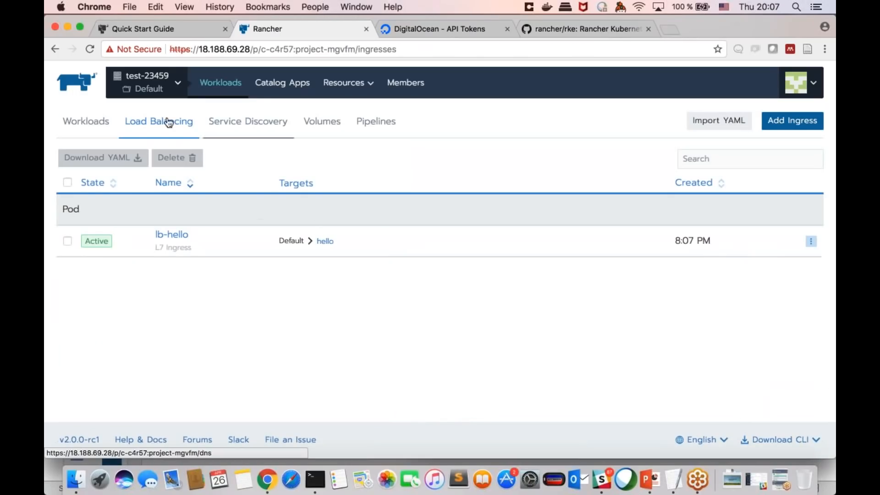
Step: Open the hello workload's 80/http endpoint from the workload list and proceed past the browser's certificate warning
left_click(85, 121)
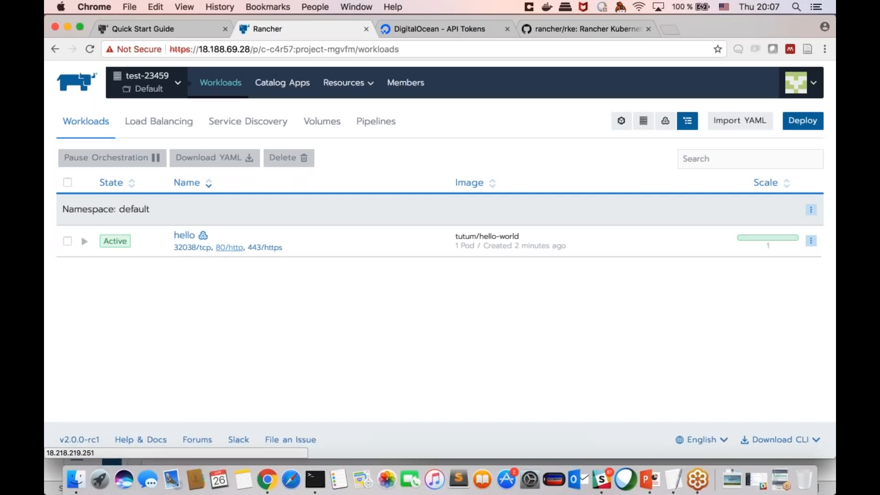
left_click(229, 248)
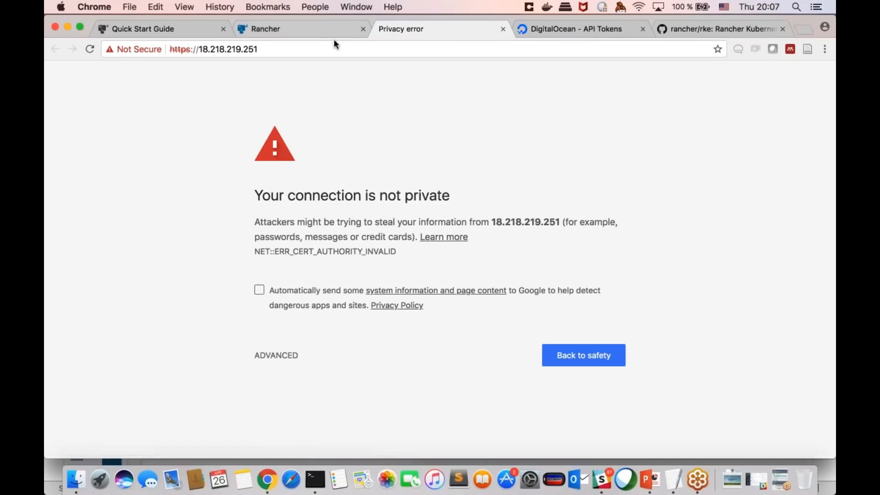
left_click(274, 355)
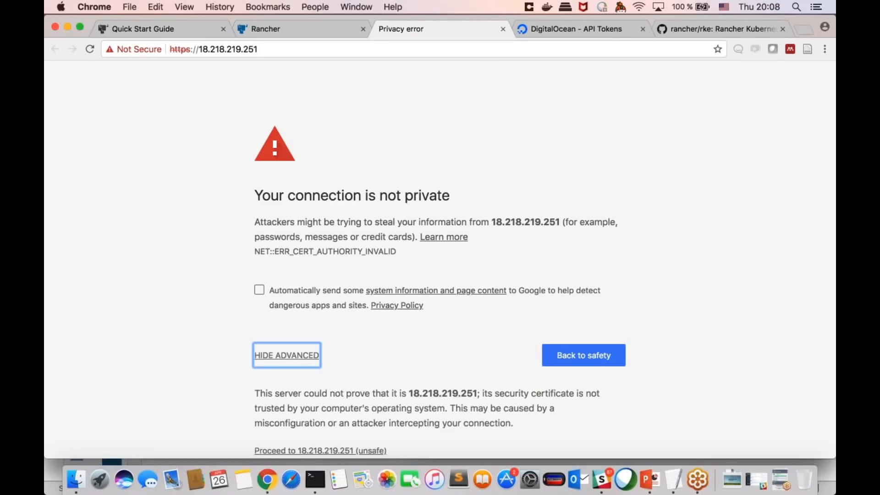
scroll(293, 394, "down", 2)
left_click(303, 422)
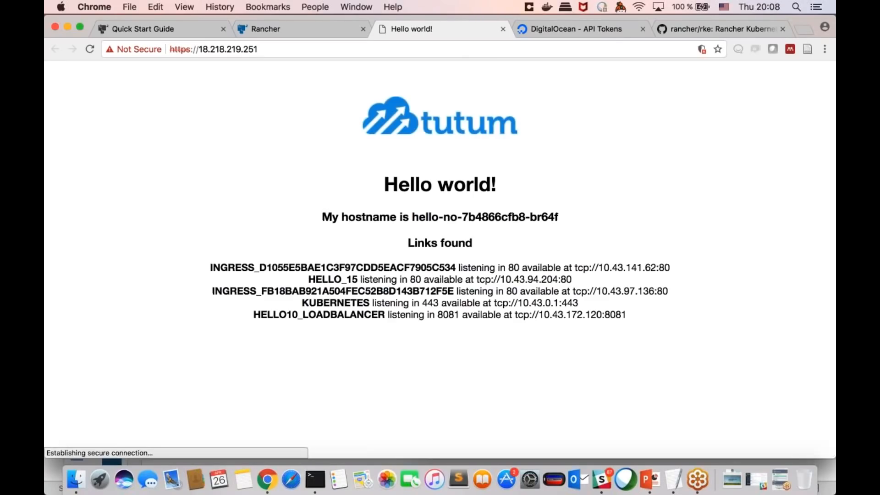
Step: Reload the Hello world page and check it against the hello workload's entry in the workload list
left_click(89, 50)
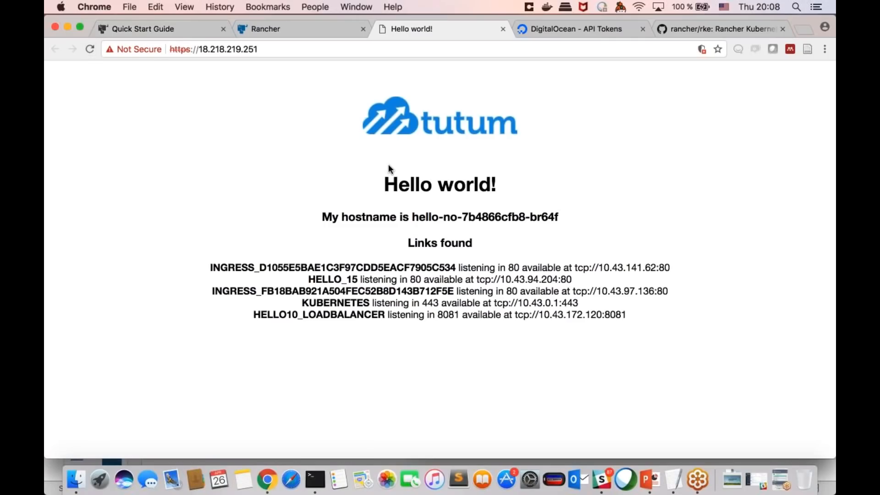
left_click(328, 26)
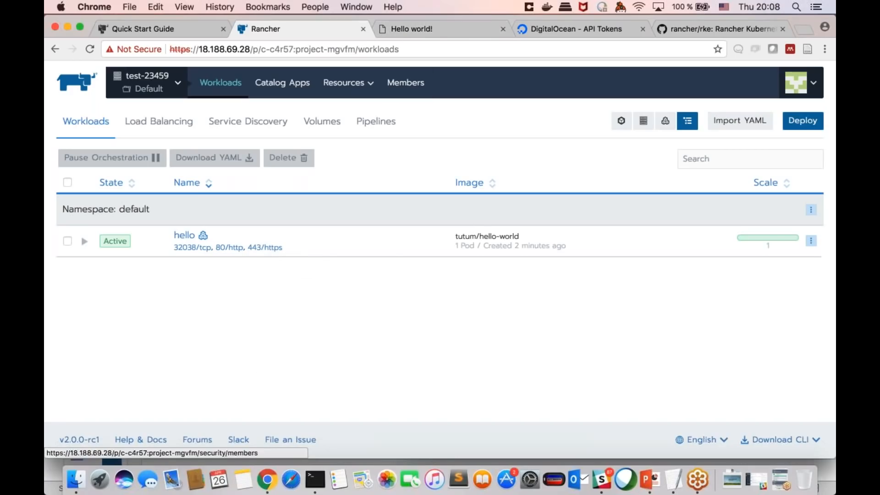
left_click(435, 29)
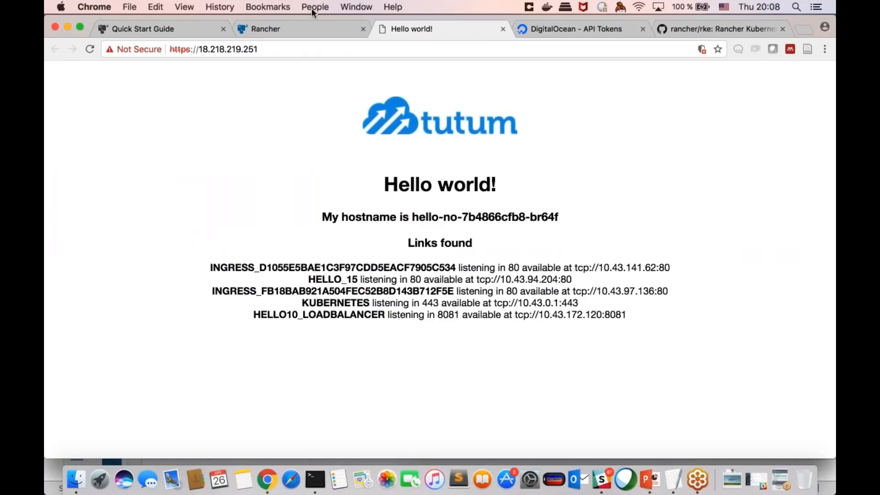
Step: Scale the hello workload up to 2 pods in the Rancher project
left_click(312, 24)
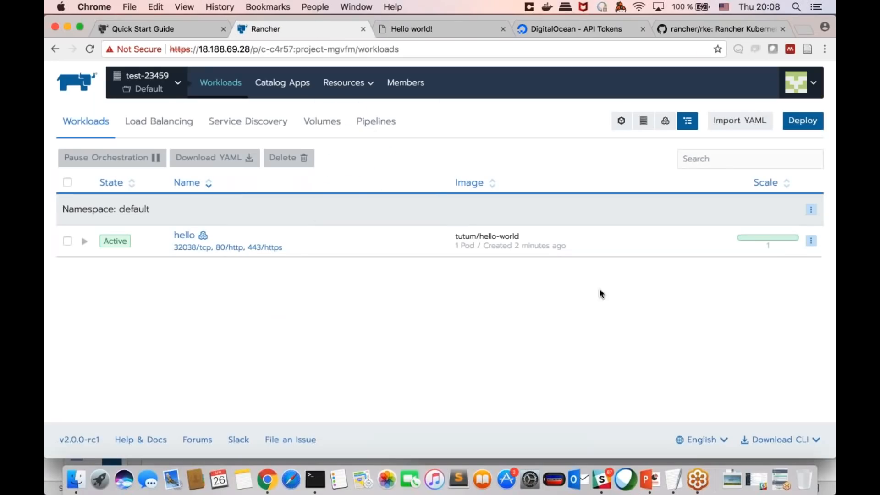
left_click(186, 236)
left_click(276, 194)
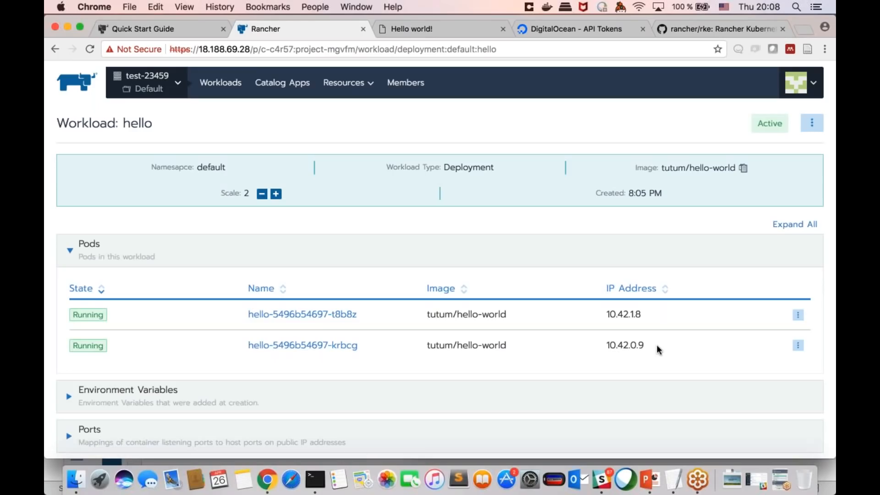
Step: Reload the Hello world page several times and compare the hostname it reports between loads
left_click(392, 27)
left_click(90, 51)
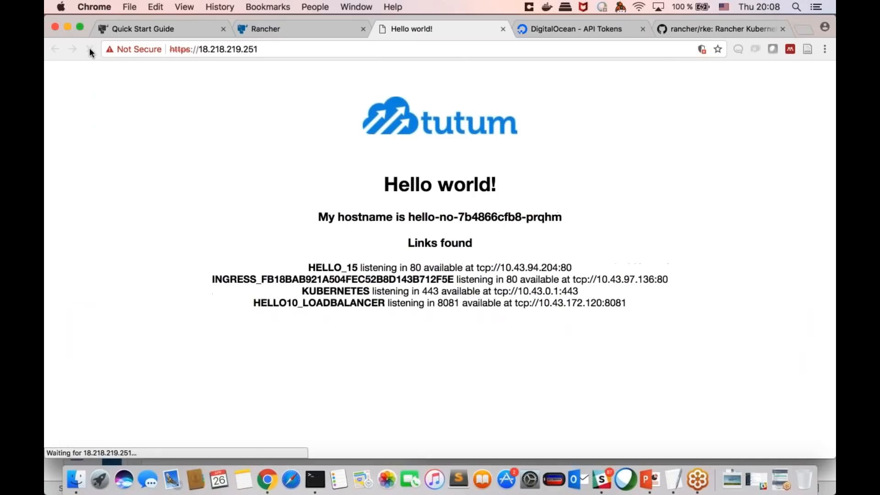
left_click(89, 51)
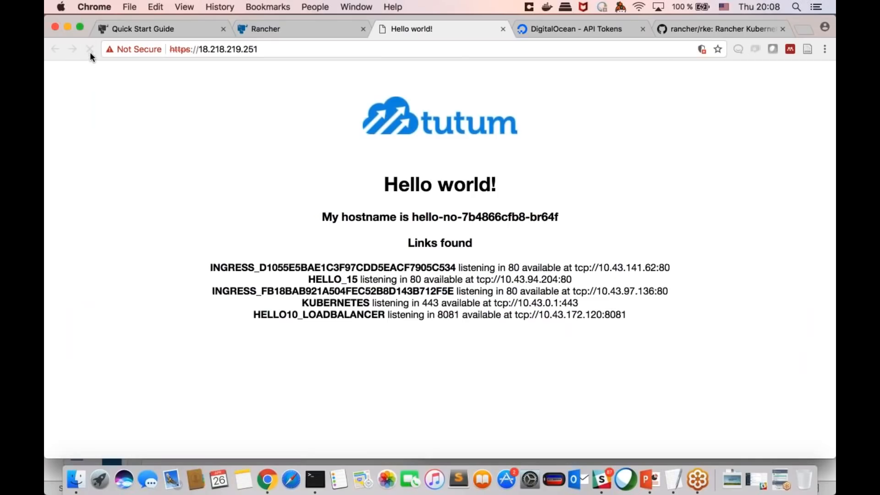
left_click(90, 50)
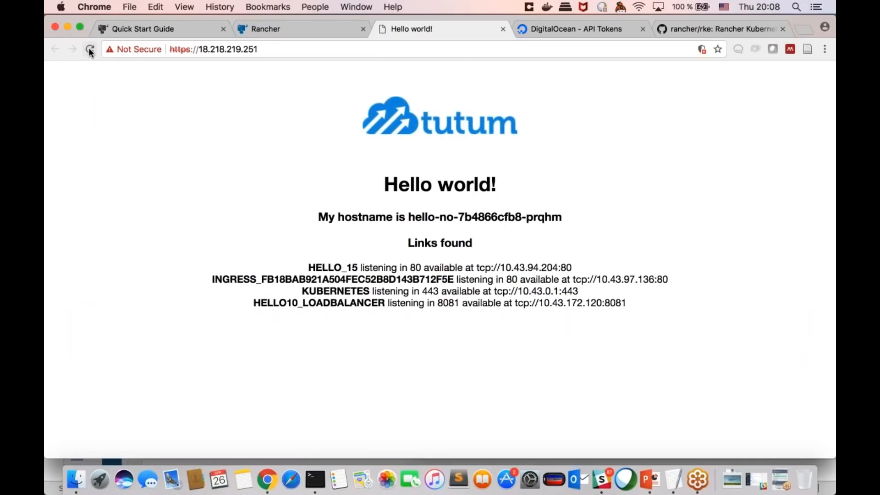
left_click(89, 50)
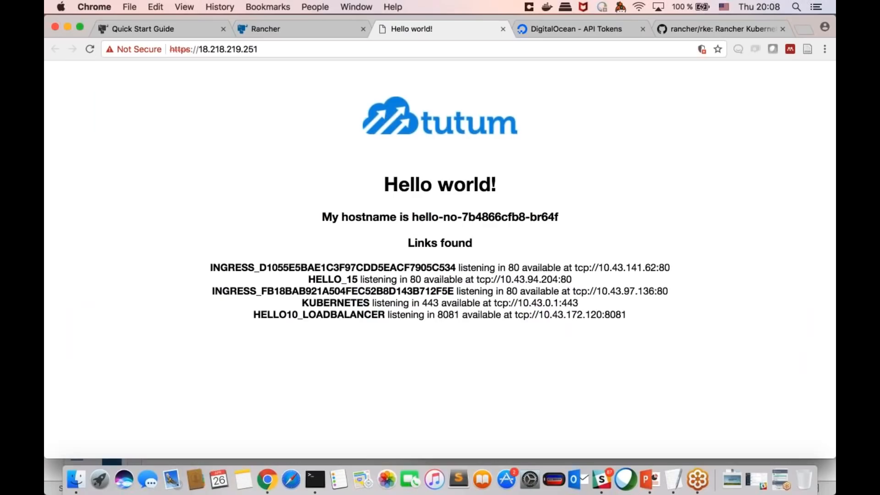
left_click_drag(558, 217, 364, 216)
left_click(455, 216)
triple_click(455, 216)
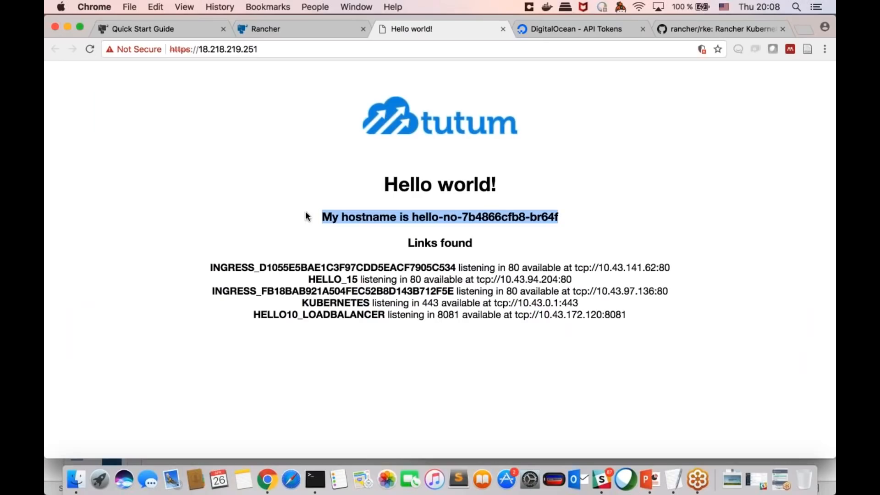
Step: Examine the Service Discovery records and the resolve options for a new DNS record, and leave the form without creating one
left_click(331, 29)
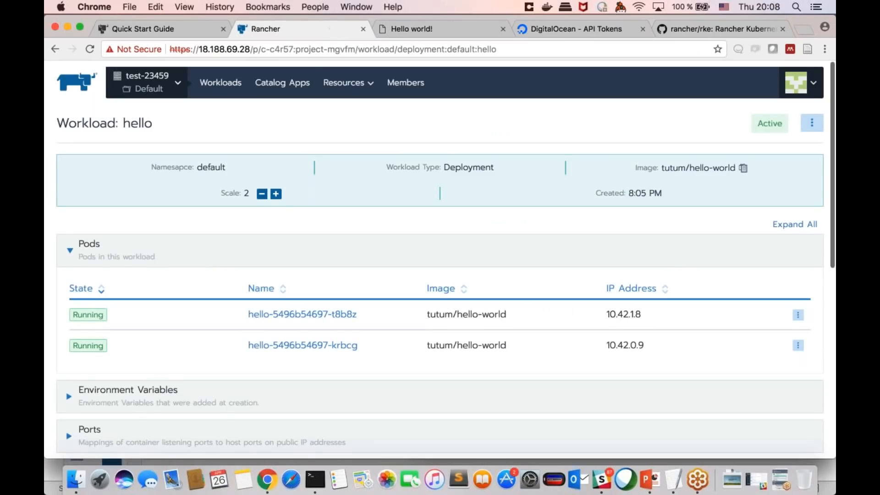
left_click(224, 90)
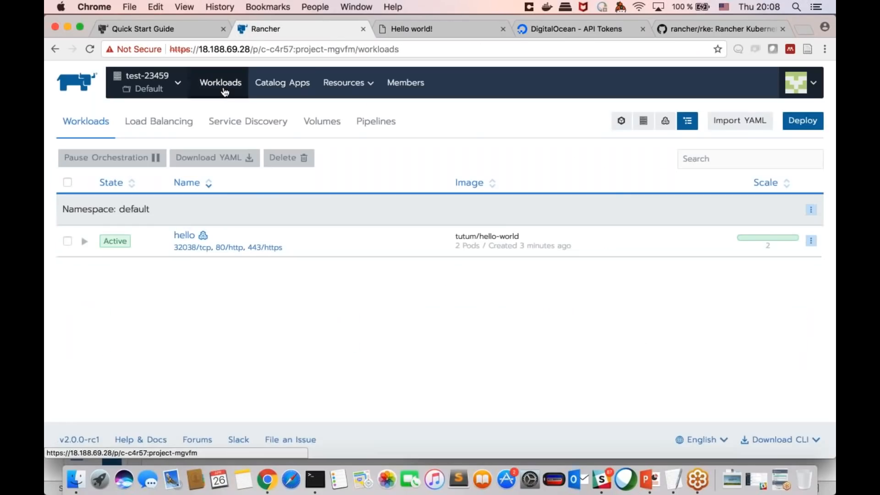
left_click(253, 129)
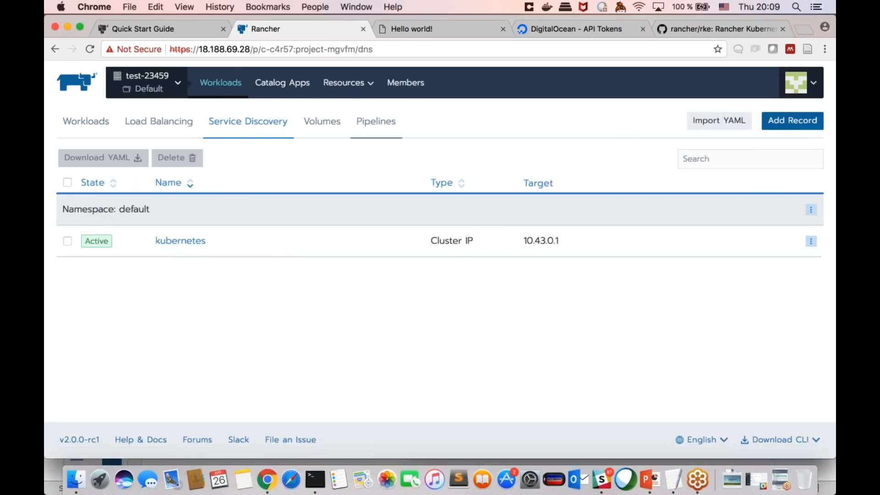
left_click(799, 128)
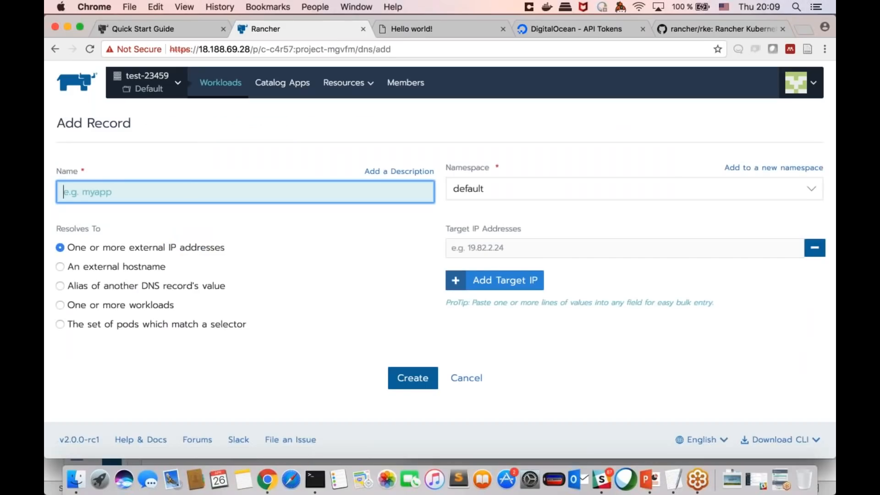
left_click(130, 267)
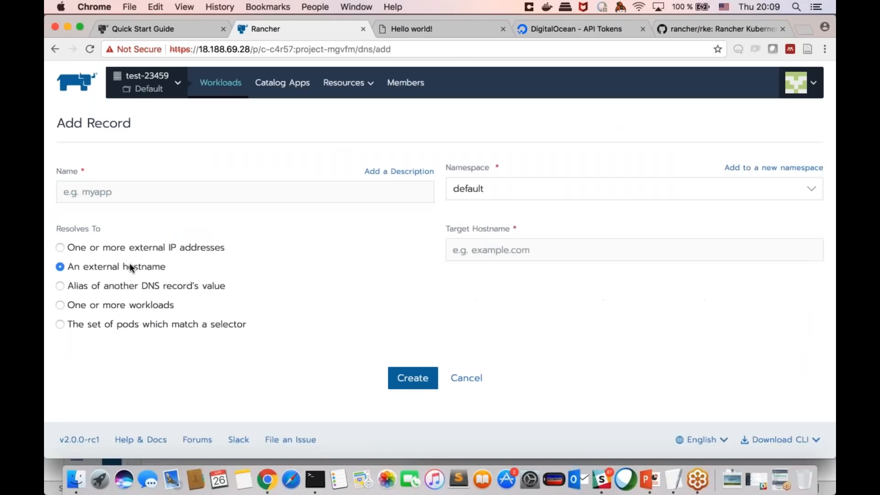
left_click(172, 248)
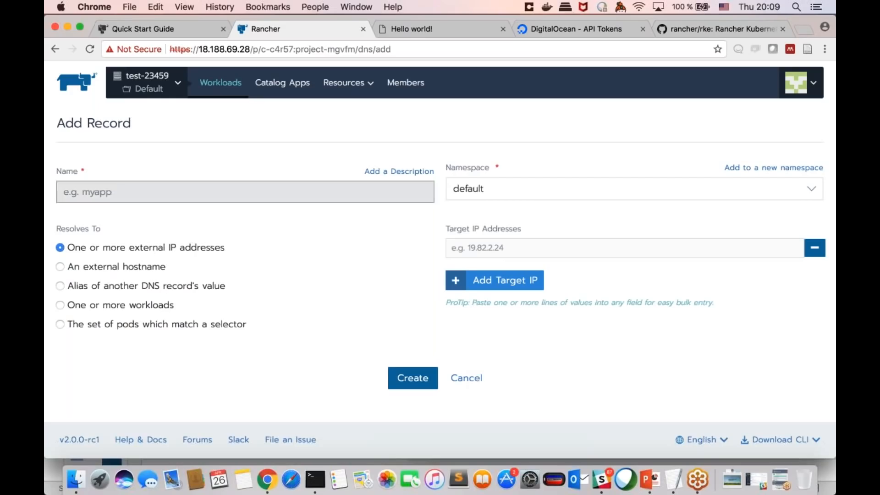
left_click(323, 186)
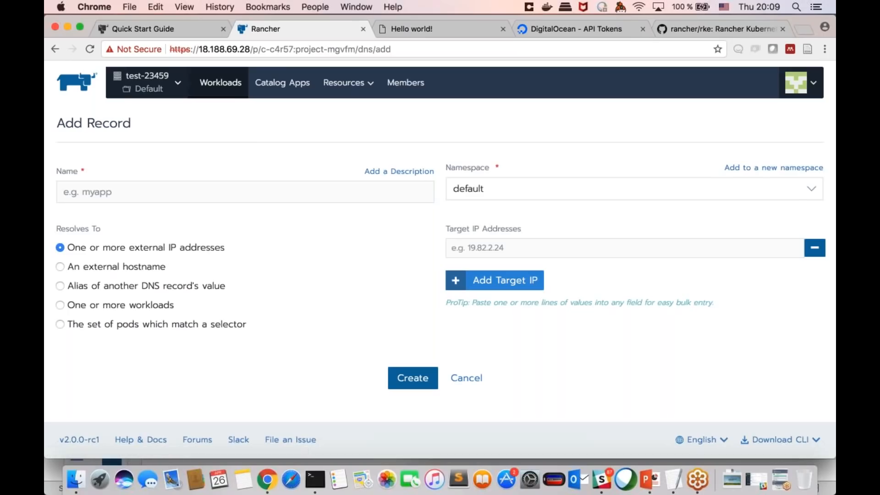
left_click(229, 94)
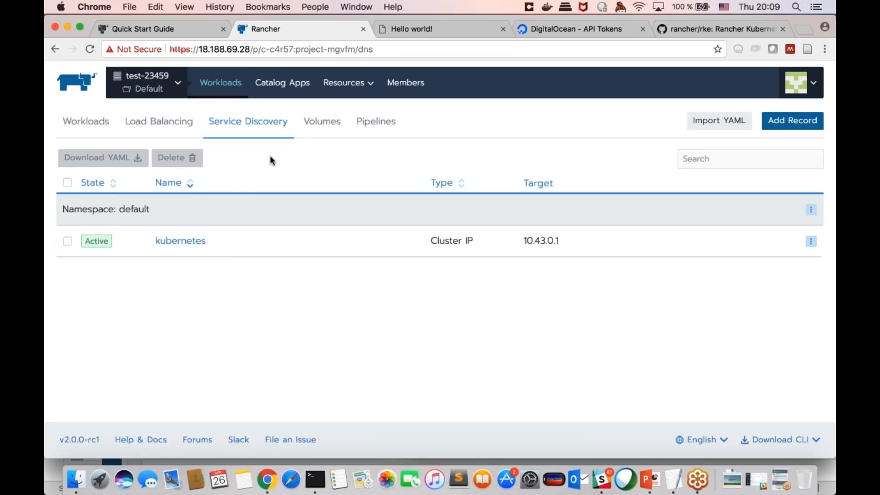
Step: Look over the project's Volumes, Pipelines and Catalog Apps pages
left_click(325, 130)
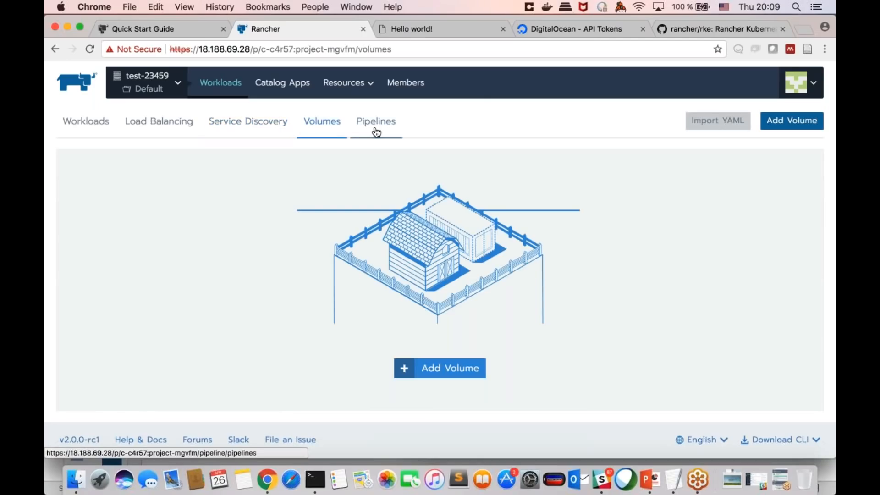
left_click(377, 132)
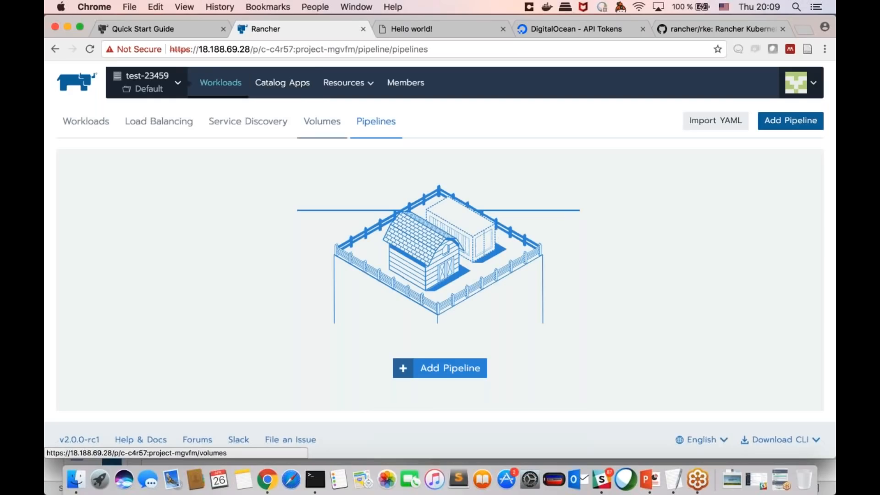
left_click(302, 91)
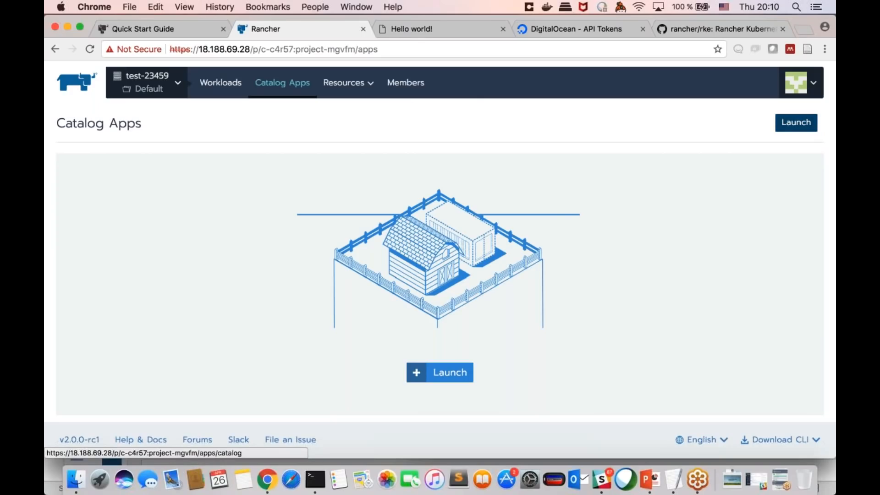
Step: Browse the catalog of apps available to launch in the project
left_click(796, 122)
scroll(522, 256, "down", 3)
scroll(522, 257, "down", 3)
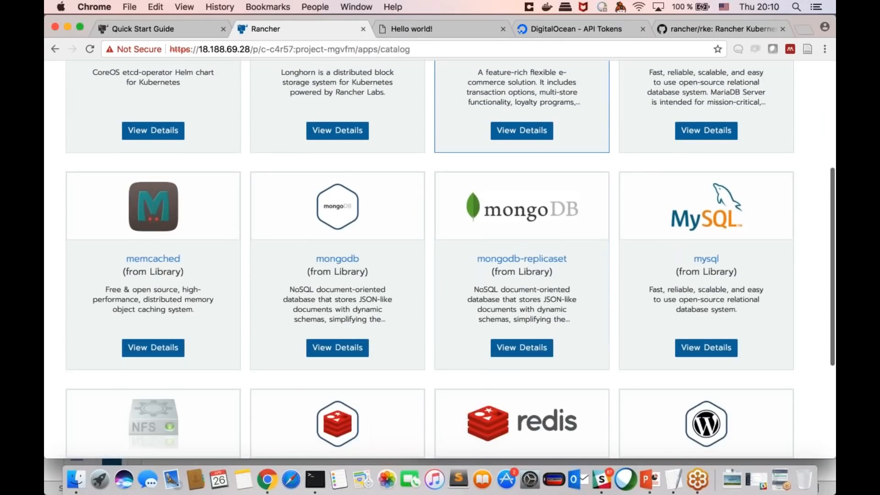
scroll(522, 257, "down", 3)
scroll(522, 257, "down", 3)
scroll(522, 256, "up", 6)
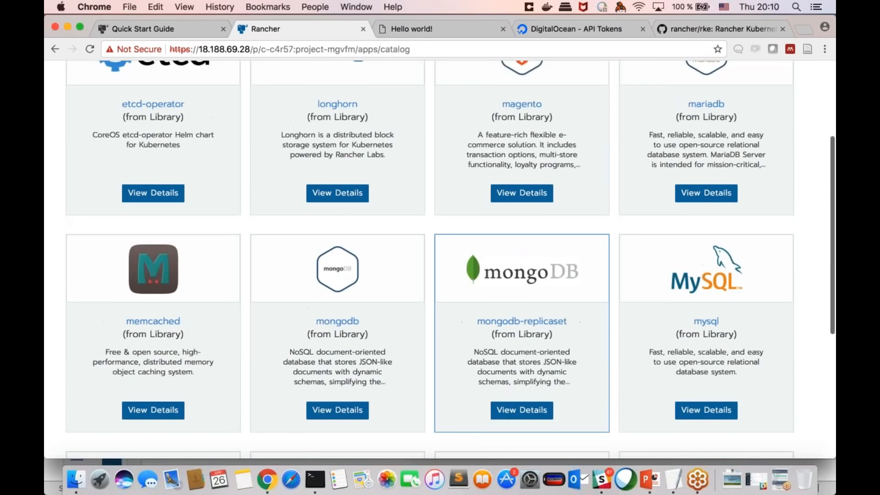
scroll(522, 257, "up", 3)
scroll(522, 257, "down", 5)
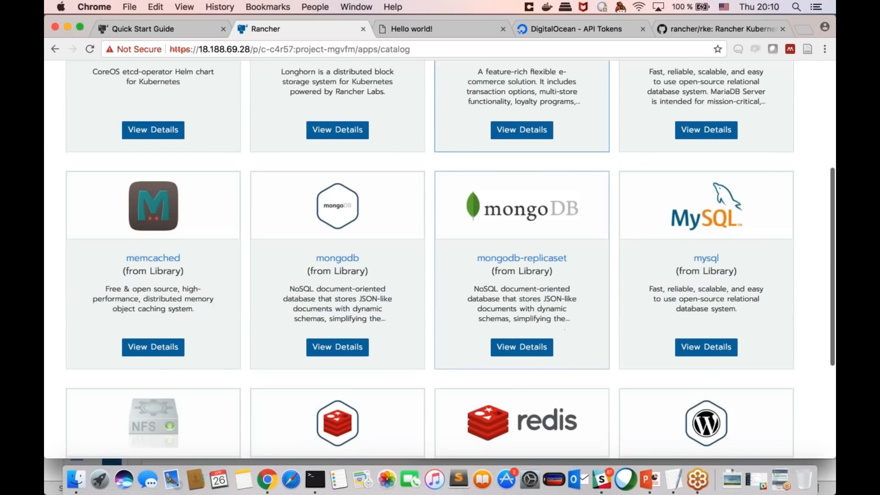
scroll(522, 257, "down", 2)
scroll(522, 256, "up", 4)
scroll(522, 257, "up", 2)
scroll(522, 257, "down", 3)
scroll(522, 257, "up", 3)
Step: Search the catalog for "nfs" and open the details of nfs-provisioner
left_click(728, 124)
type("nfs")
left_click(168, 196)
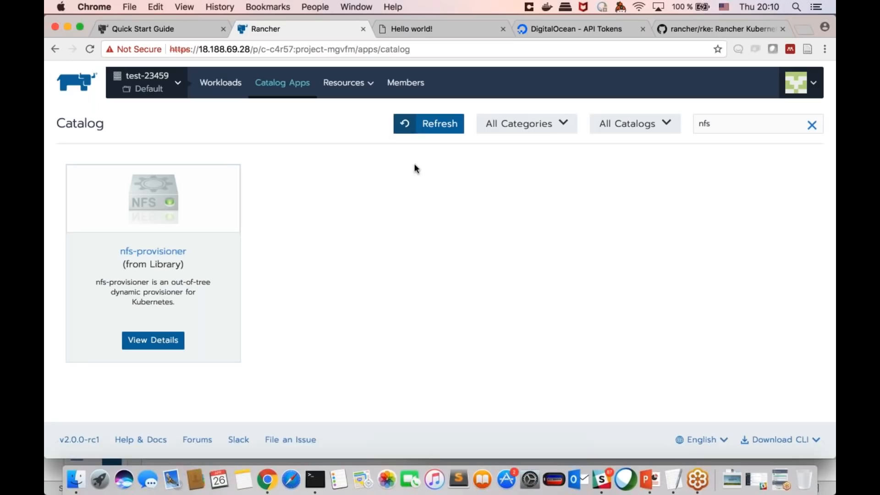
left_click(171, 346)
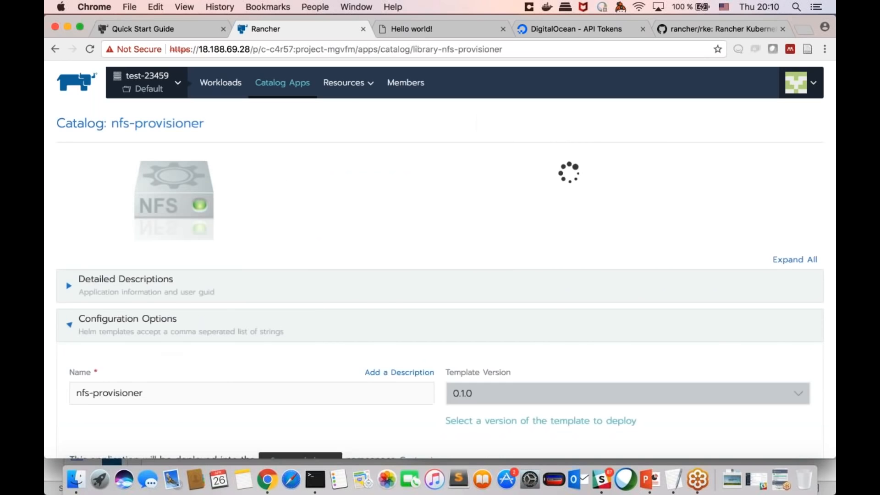
Step: Review the nfs-provisioner configuration options and launch template version 0.1.0 with its default settings
scroll(171, 346, "down", 4)
scroll(440, 257, "up", 2)
scroll(440, 257, "down", 5)
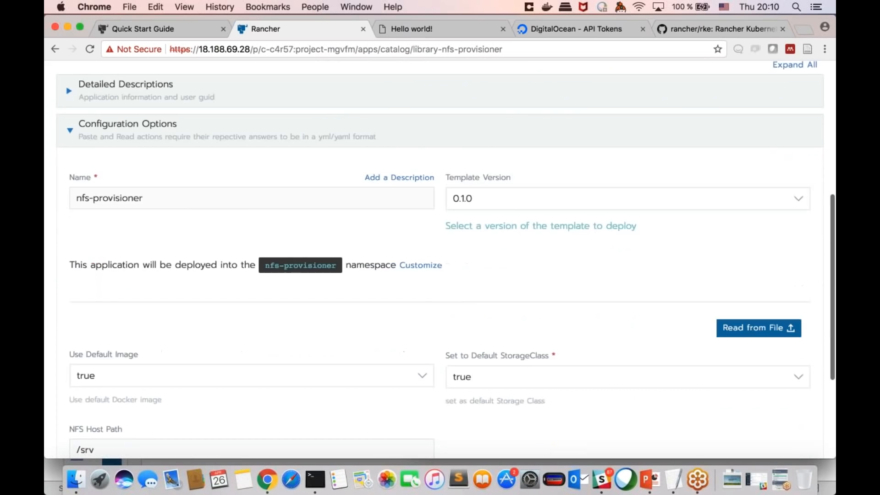
scroll(338, 246, "up", 3)
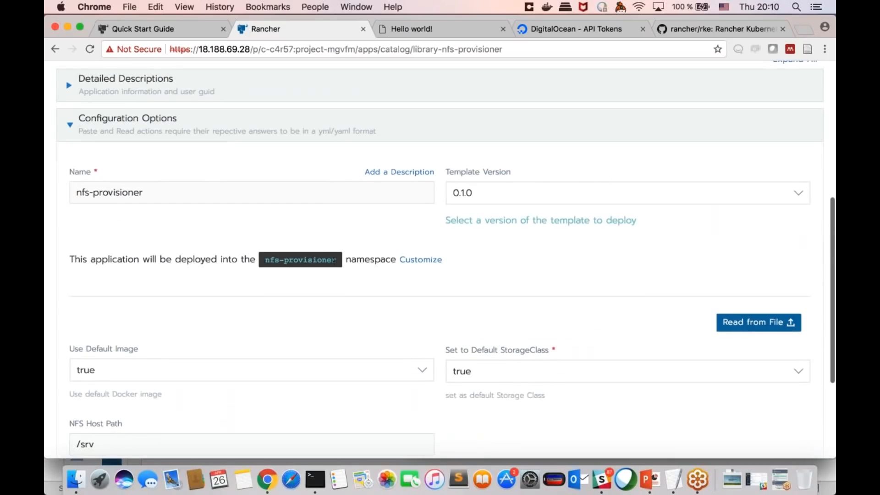
scroll(334, 259, "down", 3)
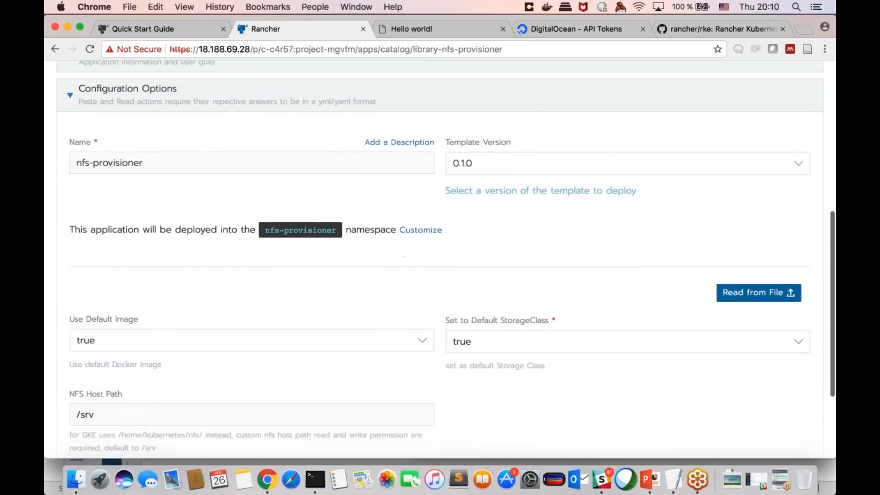
left_click(412, 440)
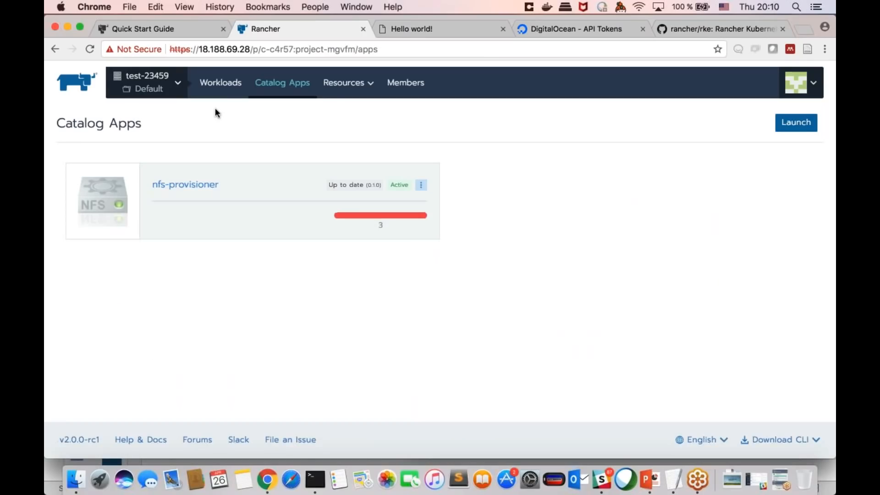
Step: Check the storage classes of the test-23459 cluster, and return to the cluster's dashboard
mouse_move(178, 90)
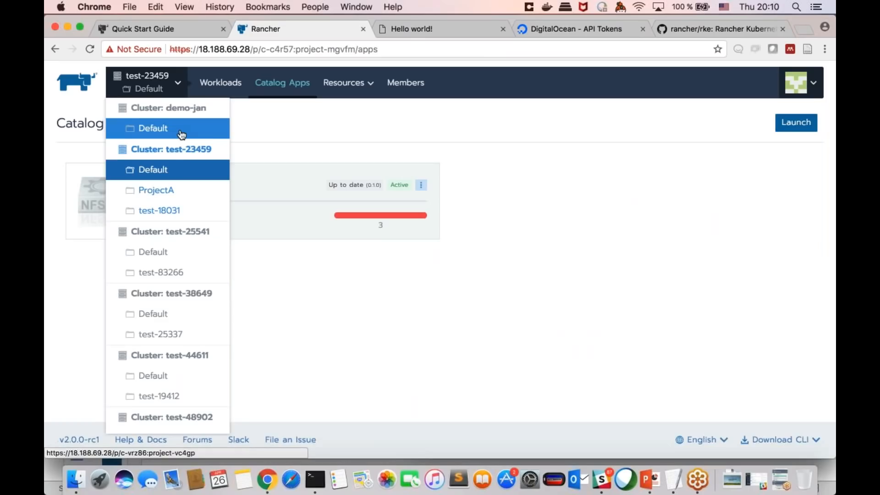
left_click(178, 150)
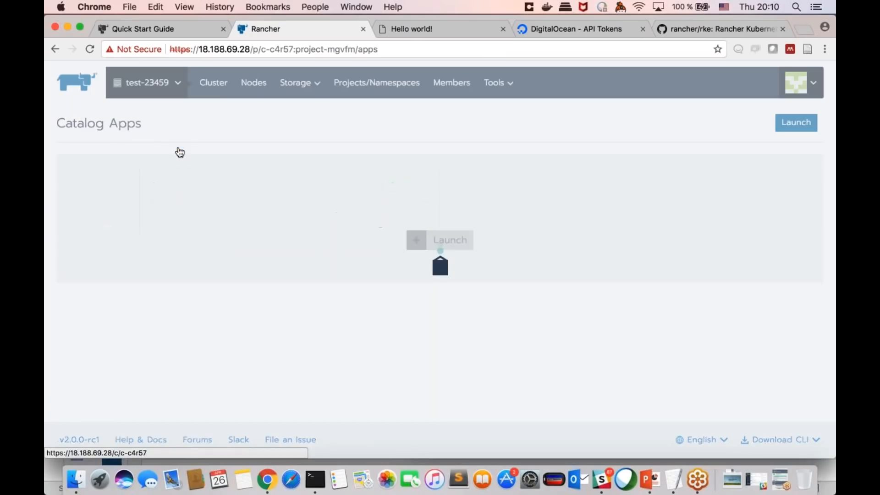
mouse_move(305, 86)
left_click(316, 128)
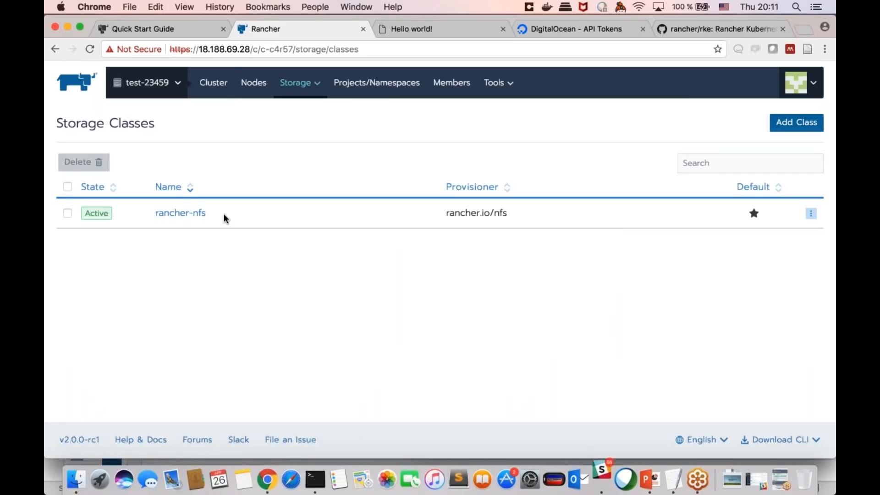
left_click(213, 84)
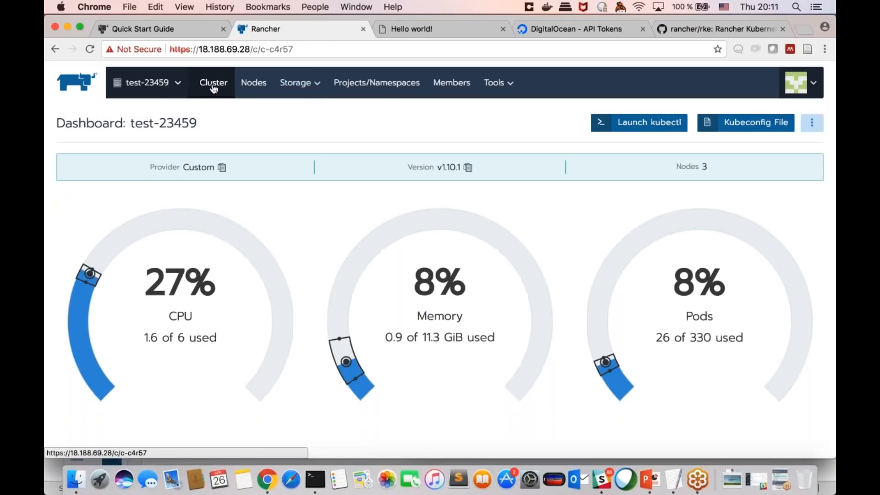
Step: Open the volumes of the Default project in the test-23459 cluster
mouse_move(157, 87)
left_click(170, 167)
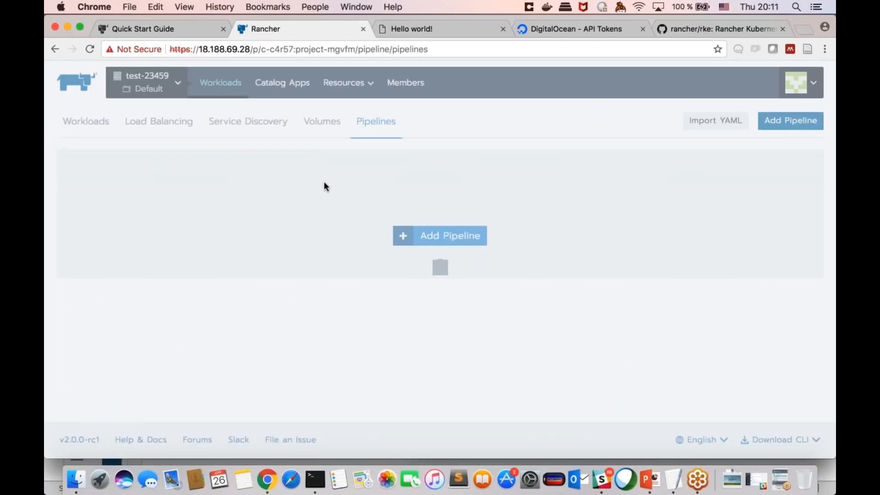
left_click(323, 132)
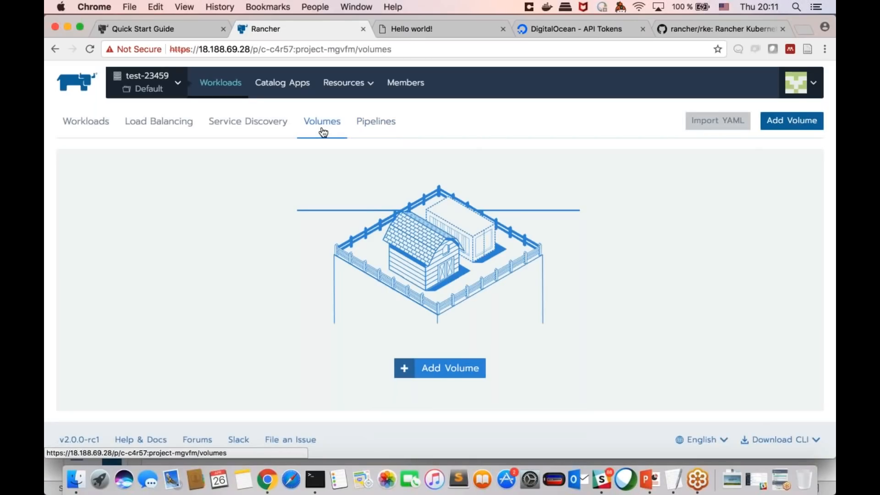
Step: Create a volume claim named "test" in the default namespace, using the rancher-nfs storage class and a capacity of 2 GiB
left_click(440, 368)
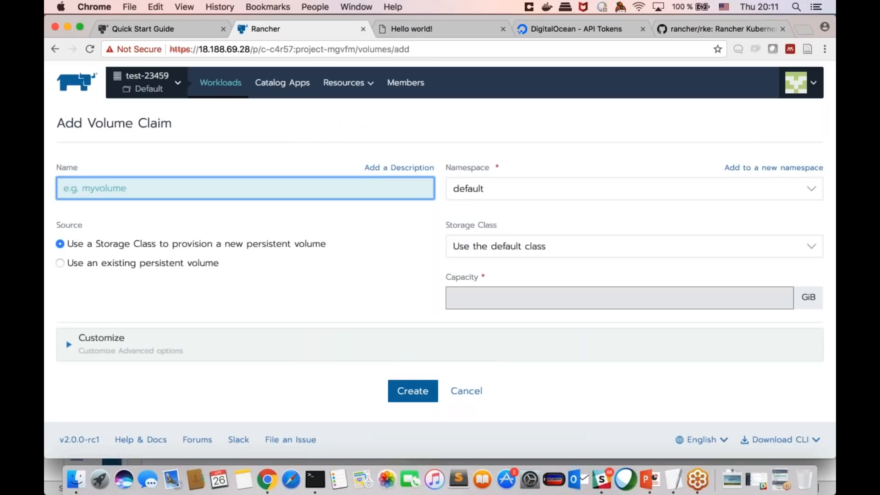
type("test")
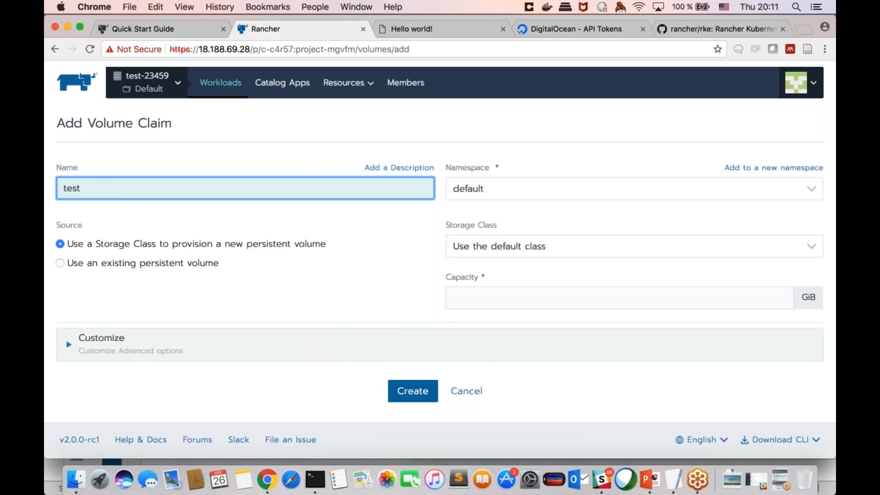
left_click(502, 189)
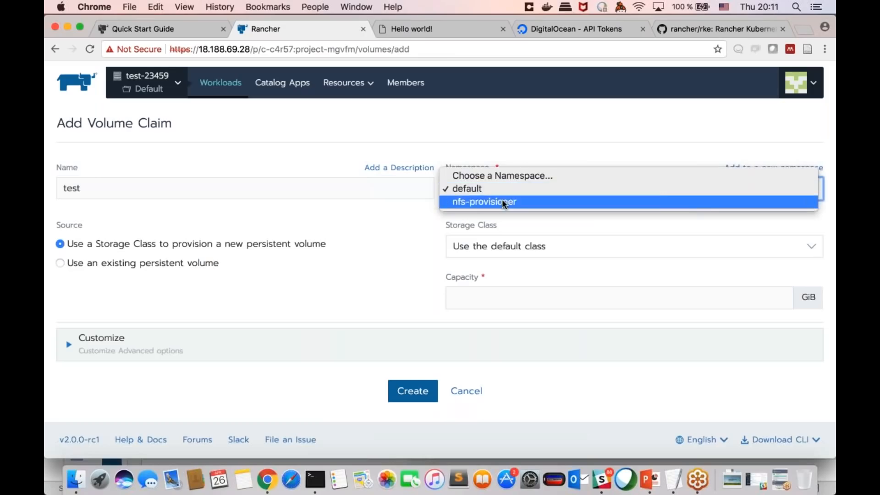
left_click(483, 185)
left_click(489, 237)
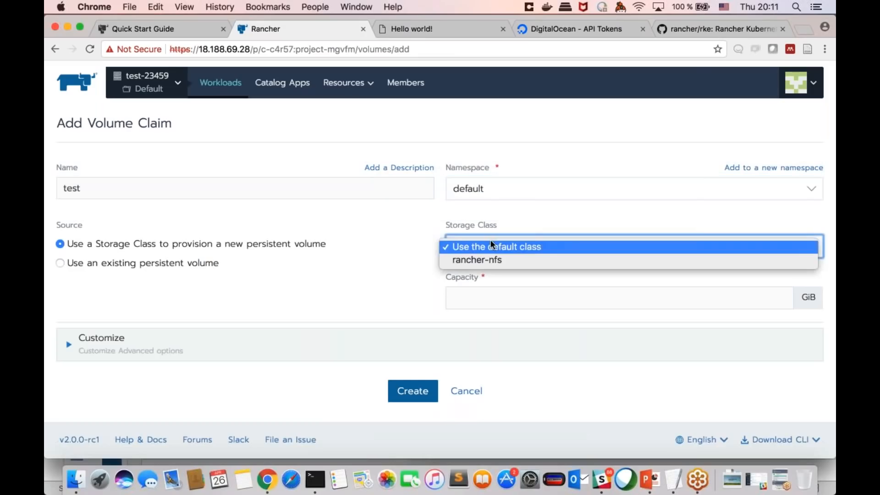
left_click(475, 261)
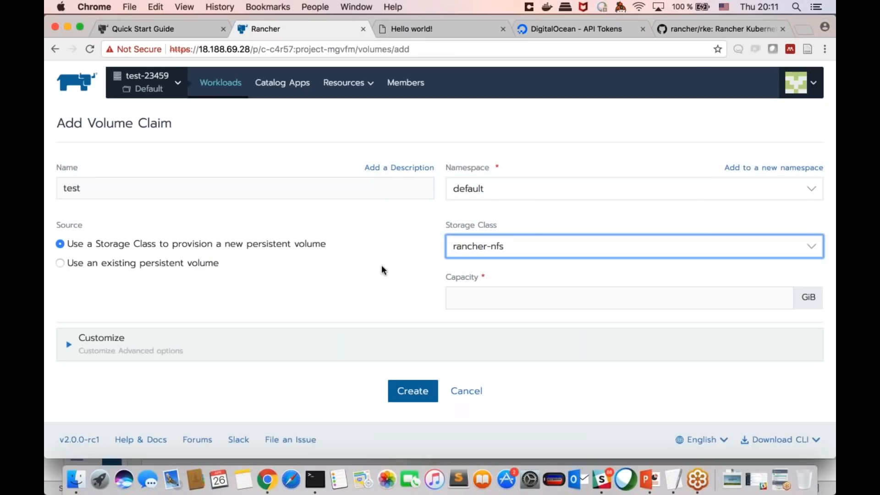
key("Tab")
type("2")
key("Tab")
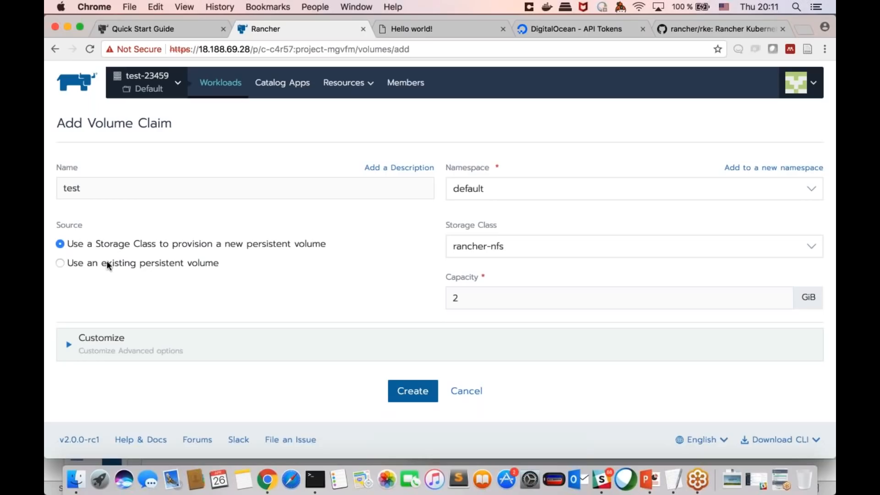
left_click(412, 391)
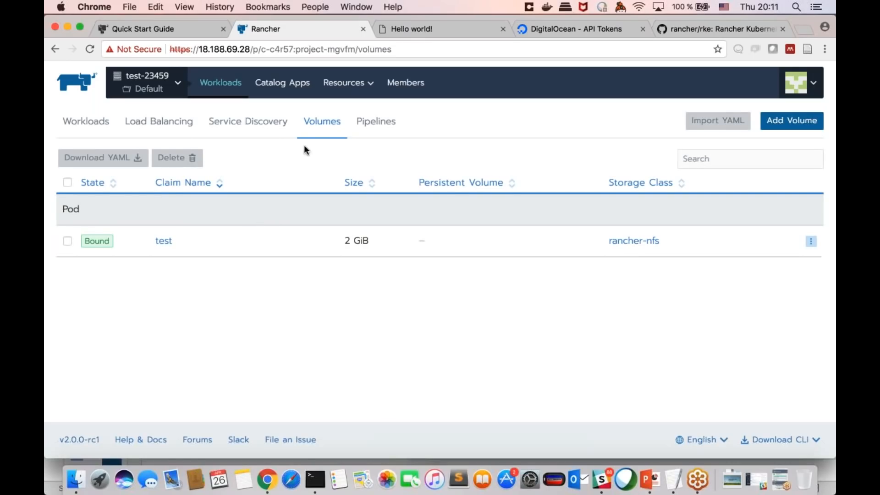
Step: Look over the project's pipelines, and open its config maps
left_click(265, 131)
left_click(366, 121)
mouse_move(363, 86)
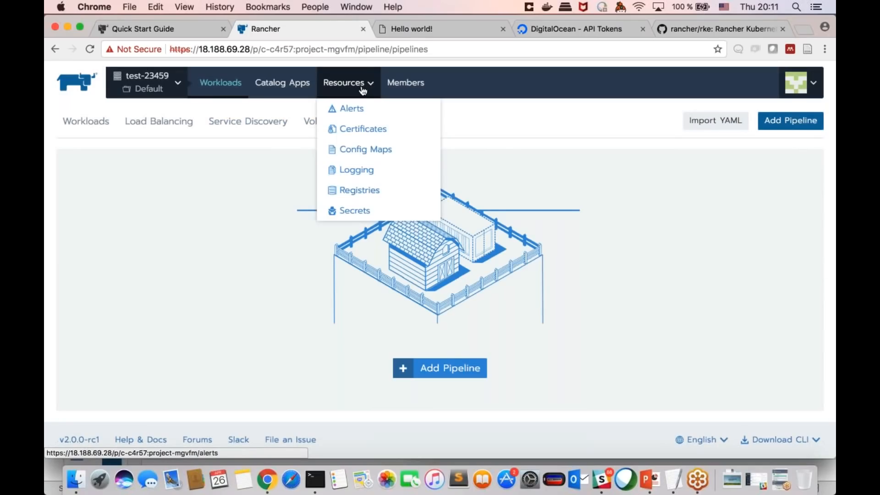
left_click(367, 151)
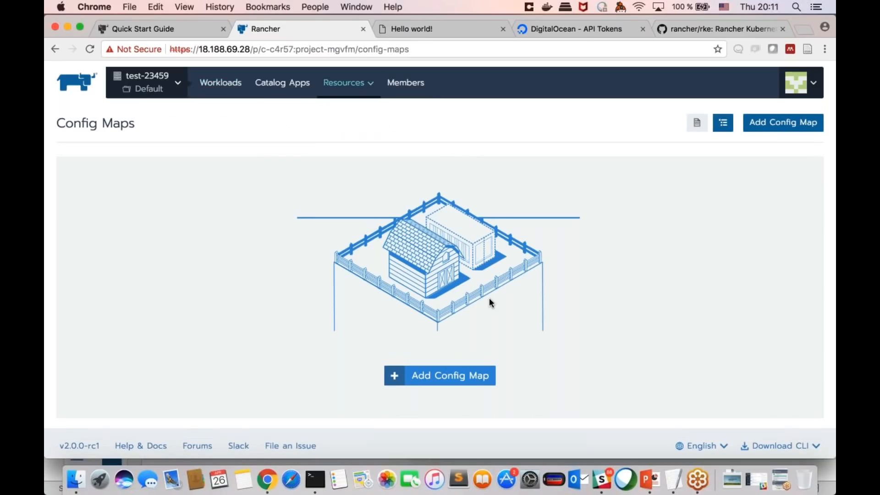
mouse_move(348, 82)
left_click(411, 158)
scroll(529, 286, "down", 1)
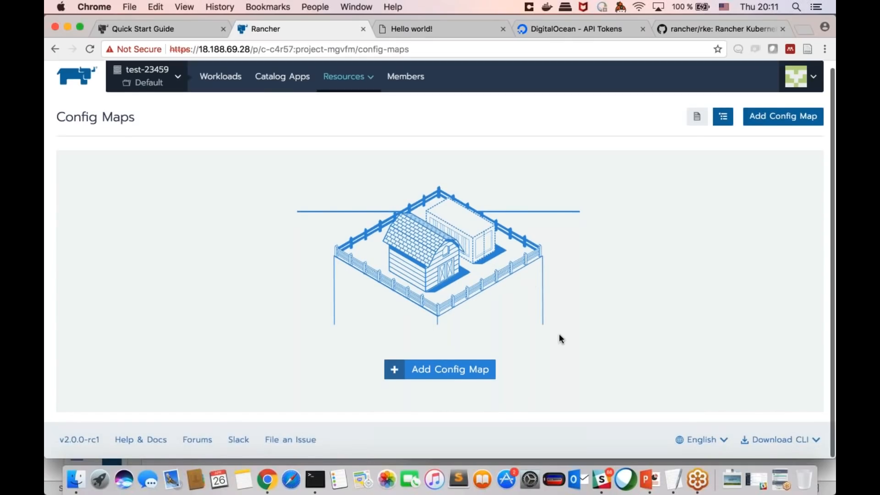
Step: Create a config map named "config-1" in the default namespace with the key "url" set to "foo"
left_click(440, 374)
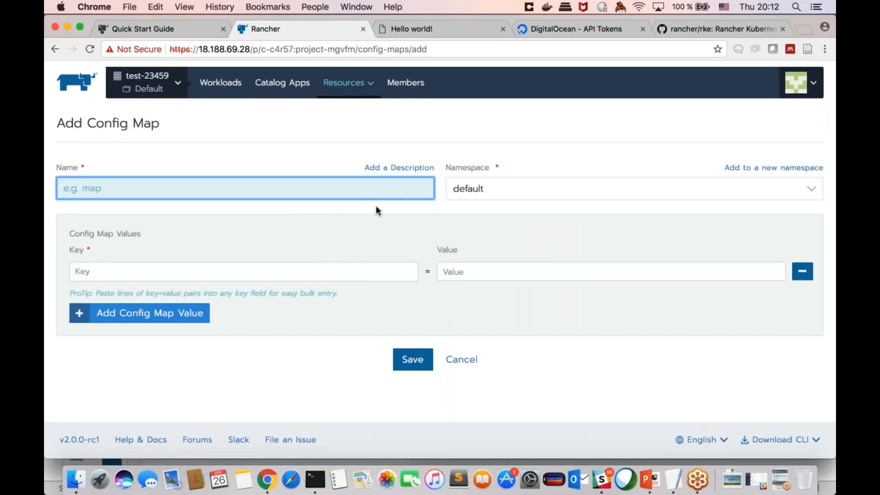
type("config-1")
left_click(334, 274)
type("url")
left_click(611, 273)
type("foo")
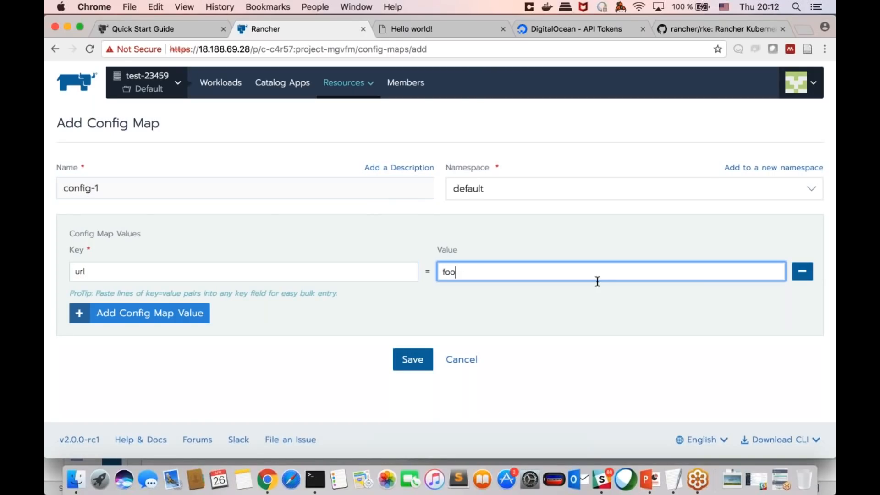
key("Return")
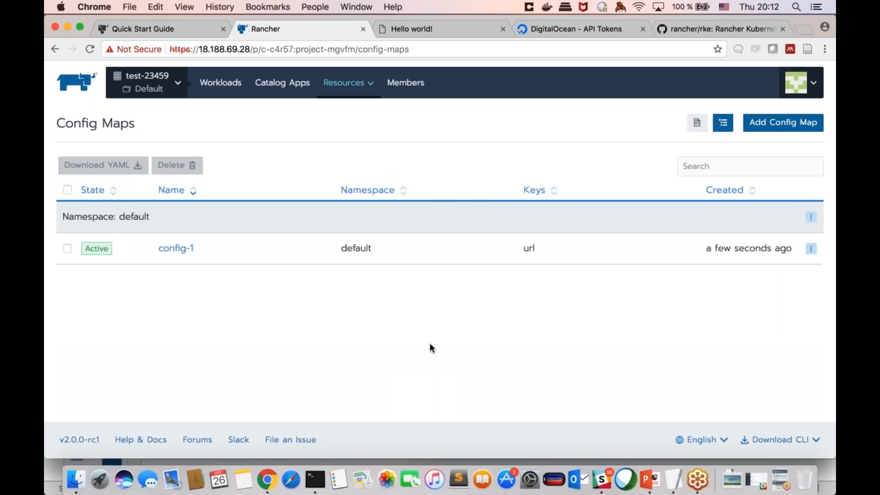
Step: Review the edit form of config-1 without changing it, and check the other actions available for the config map
left_click(811, 249)
left_click(588, 261)
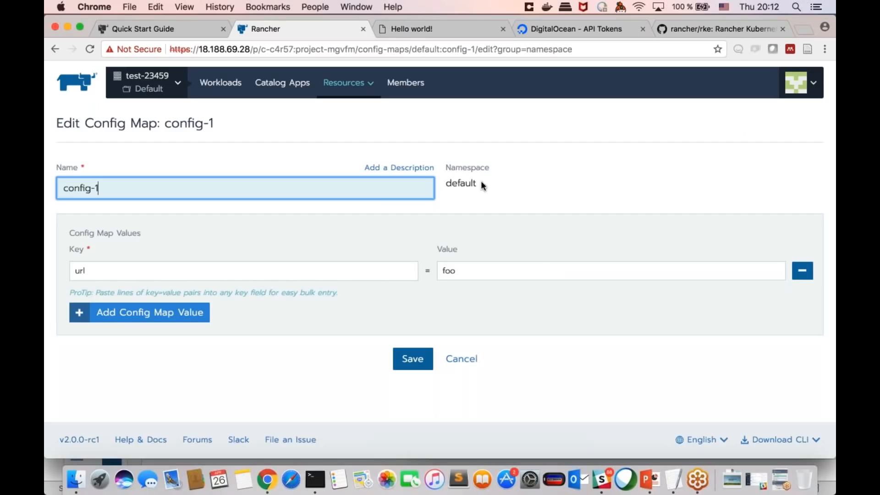
left_click(461, 359)
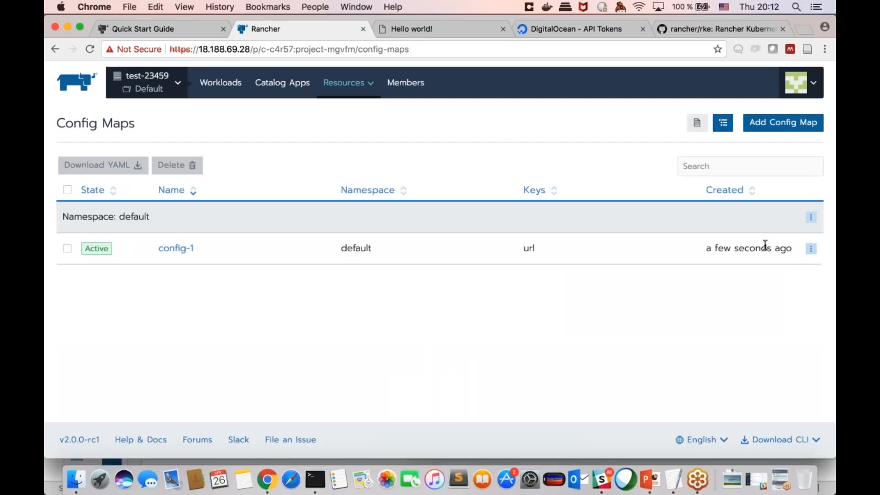
left_click(811, 248)
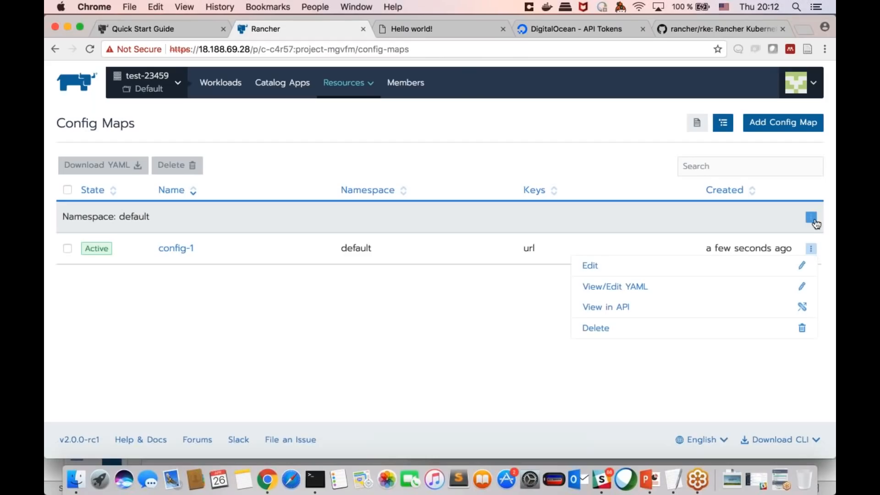
Step: Check which namespaces a new config map can be assigned to, and leave the form without saving
left_click(763, 125)
left_click(499, 190)
left_click(498, 190)
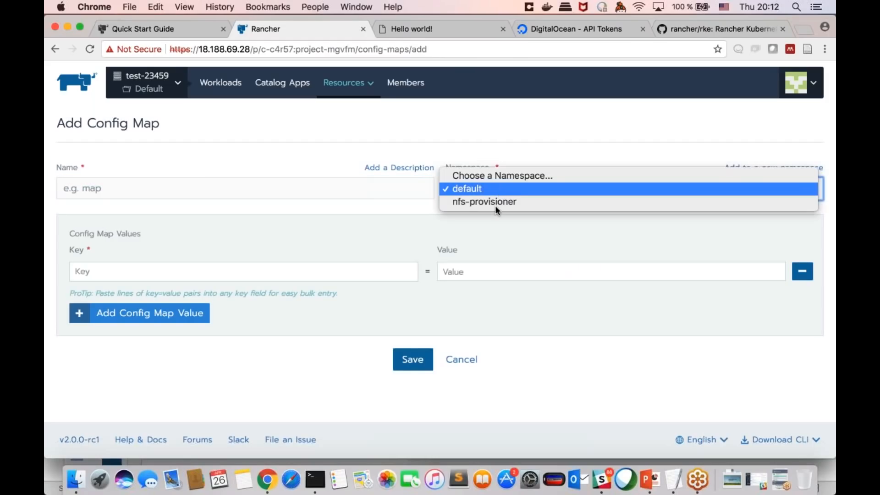
left_click(490, 193)
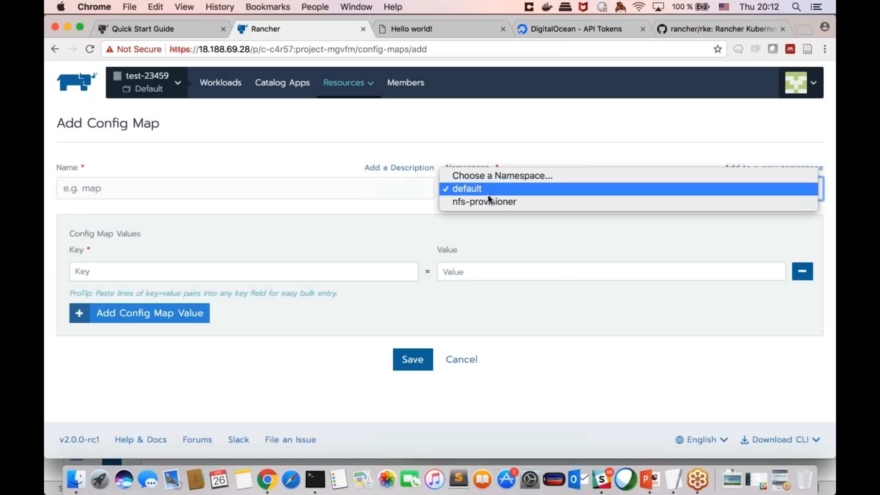
left_click(484, 227)
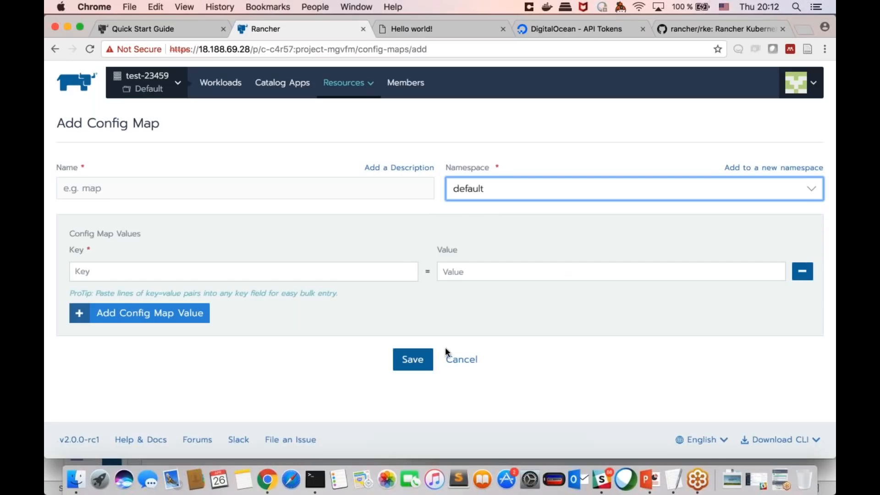
left_click(462, 362)
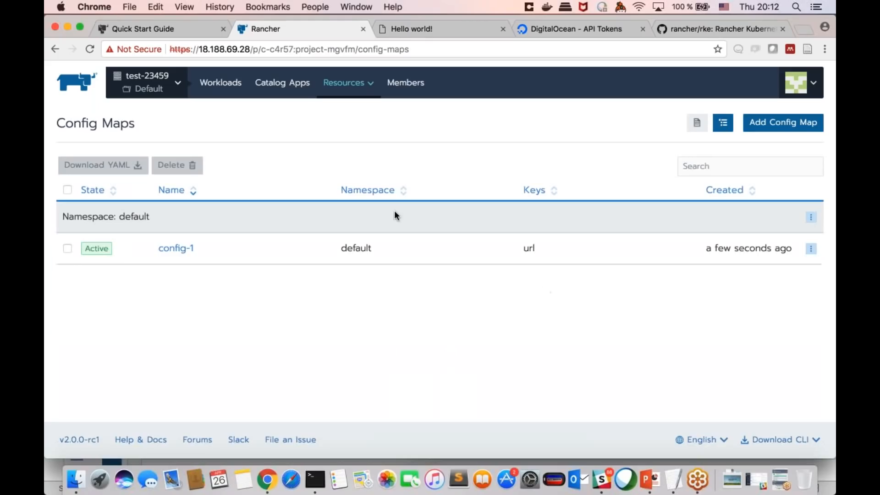
Step: Open the form for a new project secret and examine its name, scope and key-value options
mouse_move(352, 82)
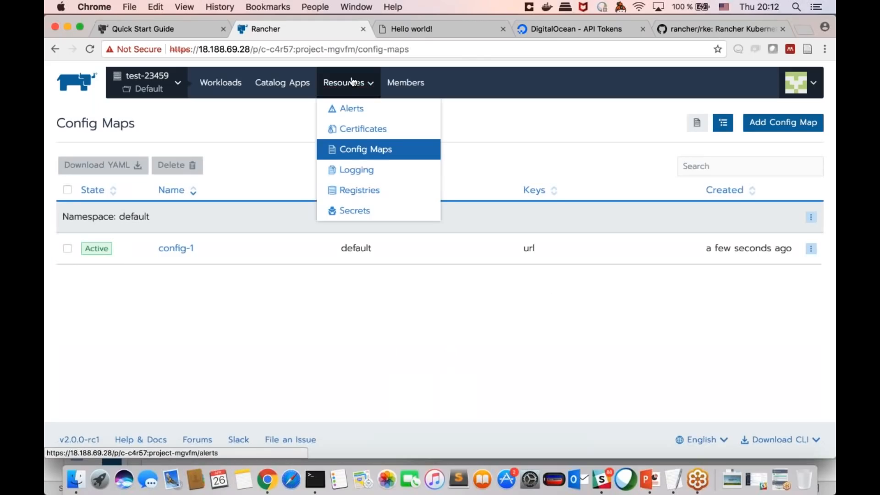
left_click(368, 211)
left_click(440, 375)
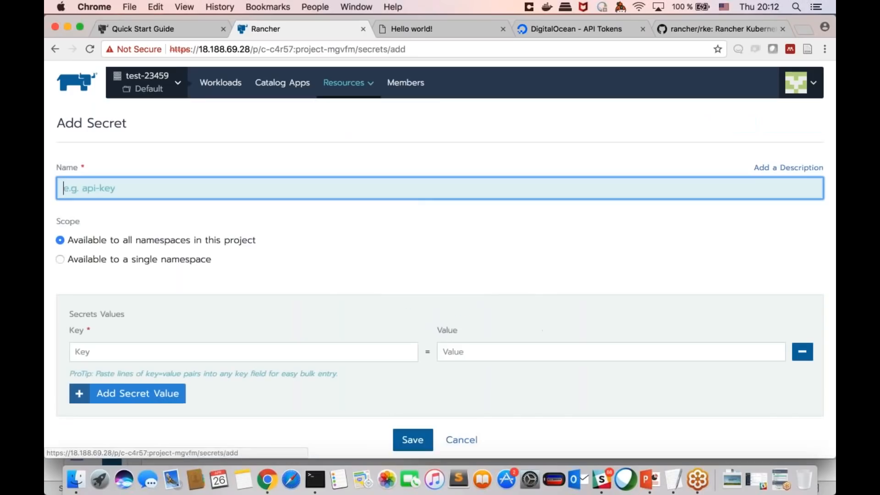
scroll(458, 274, "down", 1)
scroll(458, 271, "up", 1)
scroll(458, 271, "down", 1)
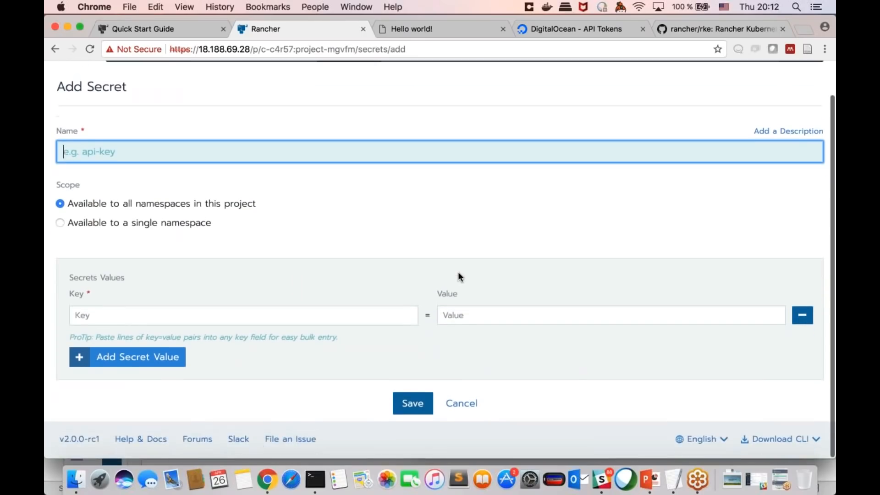
scroll(458, 272, "up", 1)
scroll(458, 272, "down", 1)
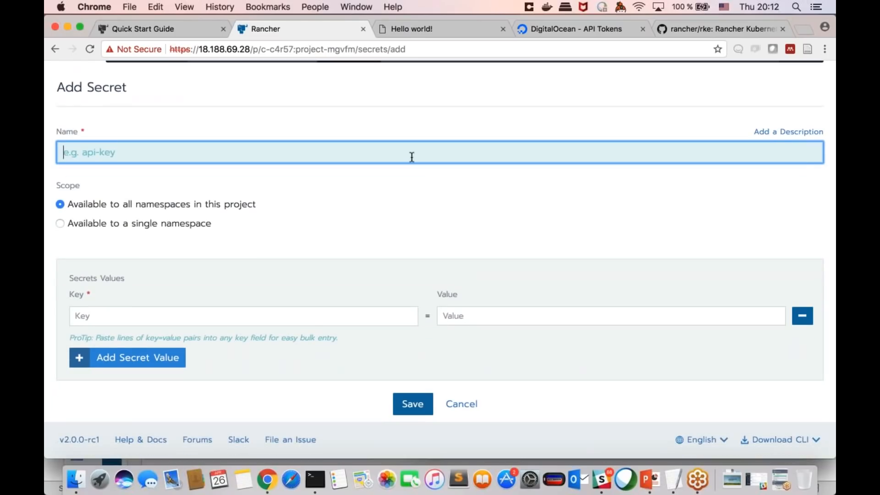
scroll(411, 155, "up", 1)
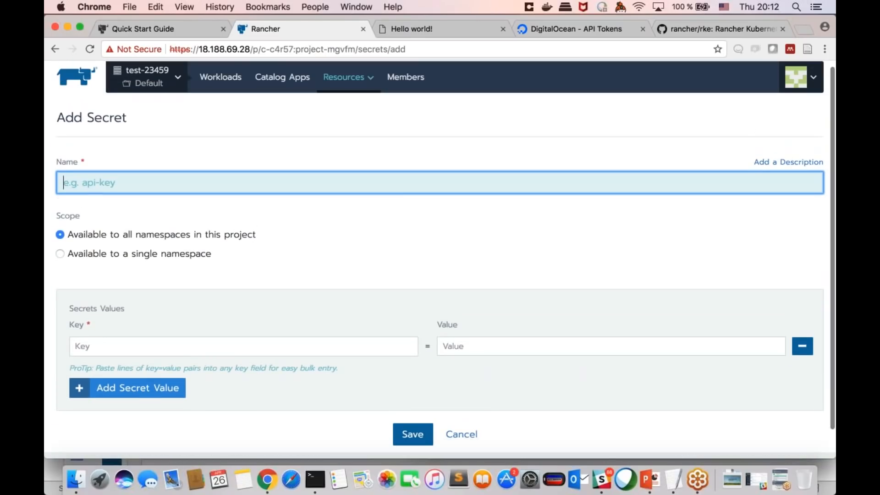
scroll(407, 262, "down", 1)
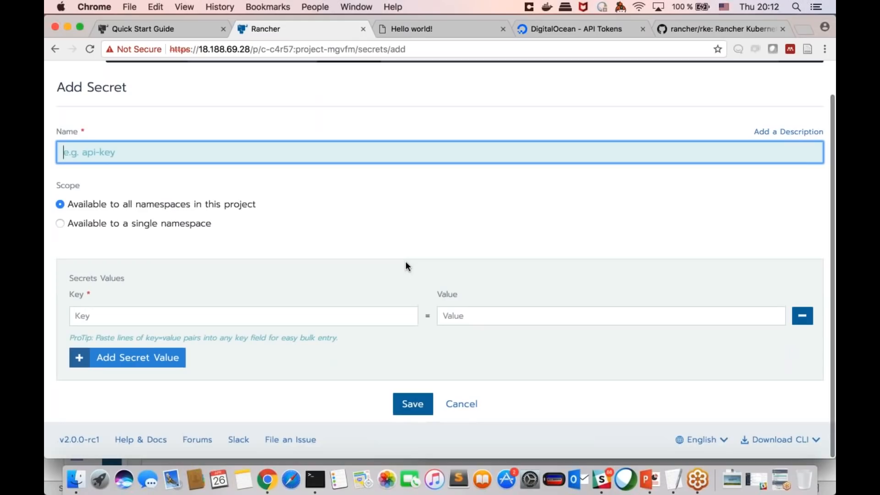
scroll(407, 230, "up", 1)
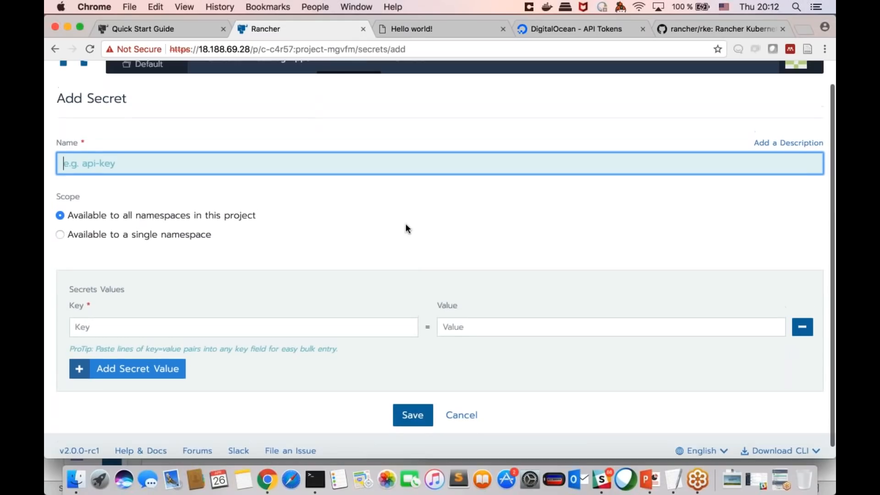
scroll(406, 228, "down", 1)
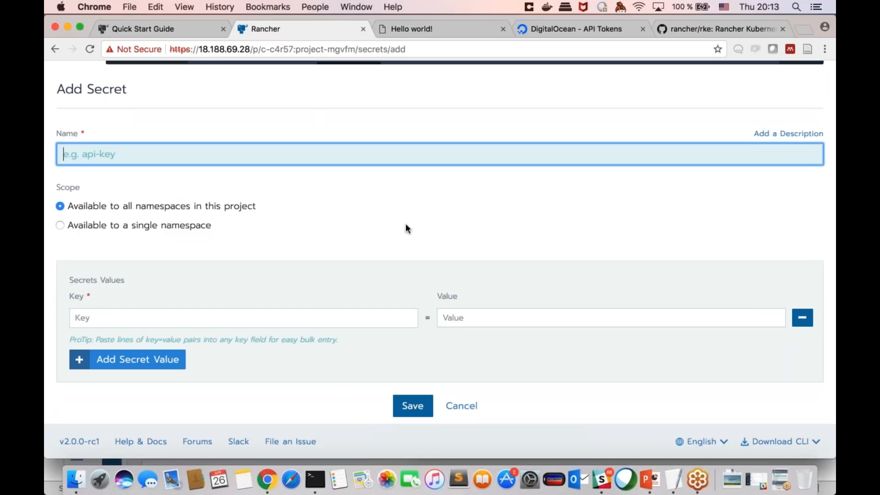
scroll(356, 131, "up", 2)
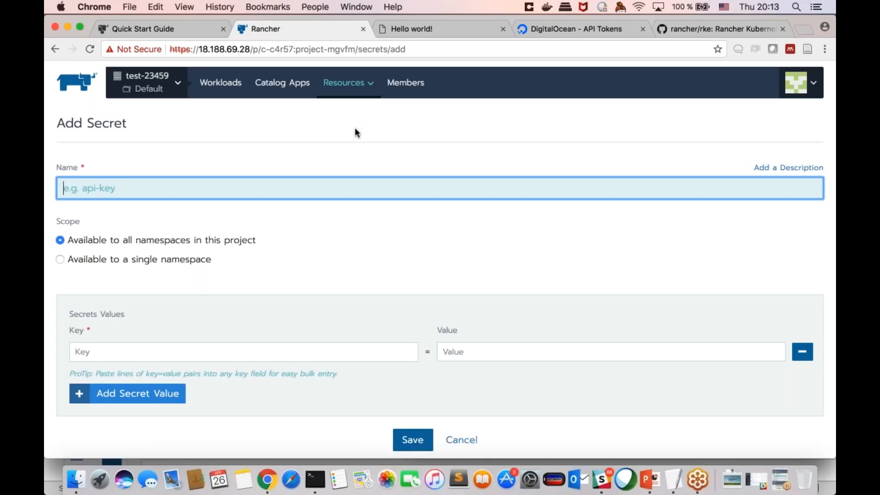
scroll(357, 210, "down", 2)
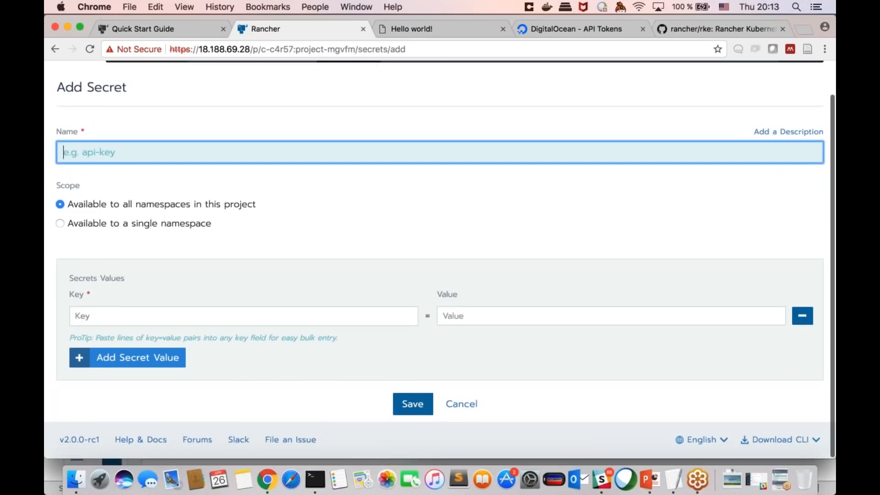
scroll(395, 213, "up", 1)
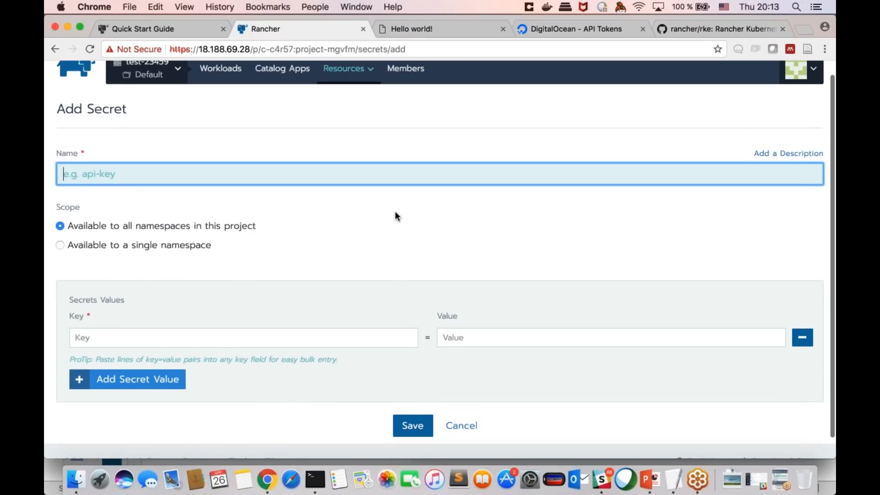
scroll(404, 247, "up", 1)
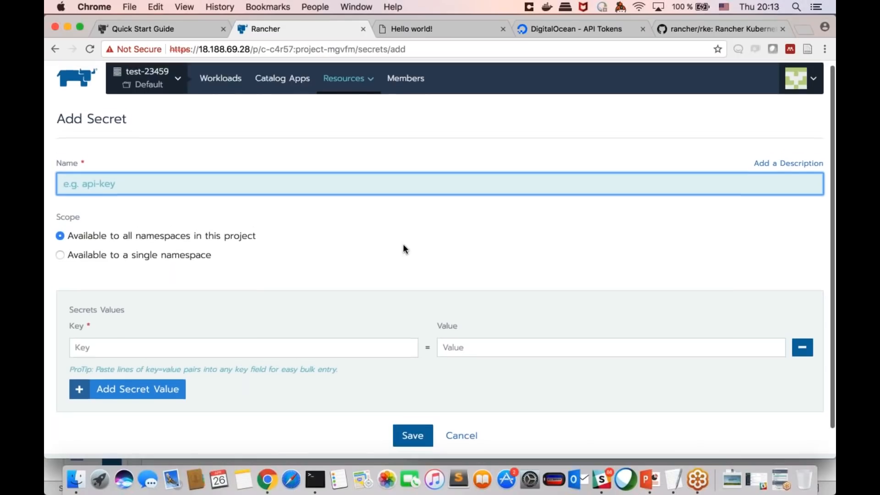
scroll(403, 249, "down", 2)
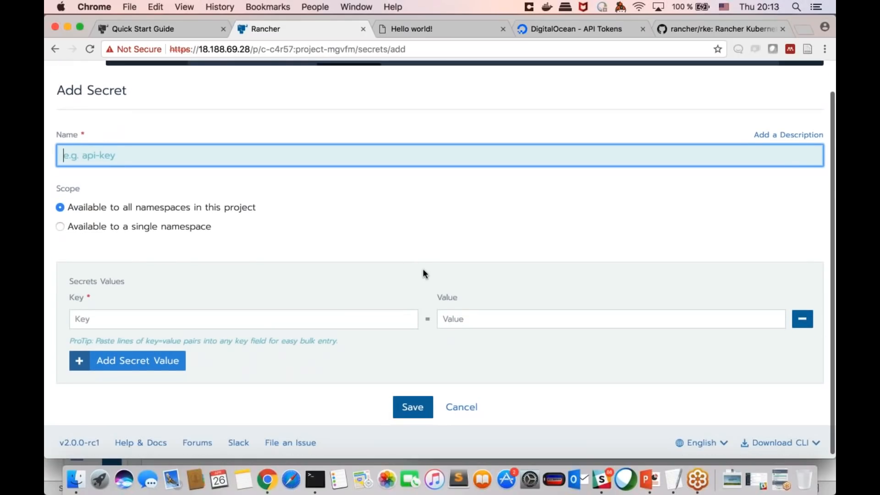
Step: Leave the new secret form without saving and go to the project's load balancing list
scroll(423, 269, "up", 2)
mouse_move(348, 84)
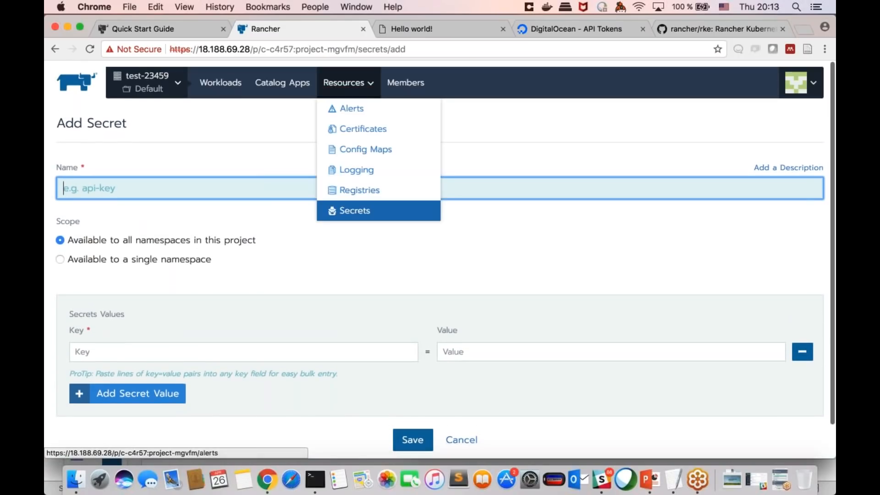
left_click(222, 78)
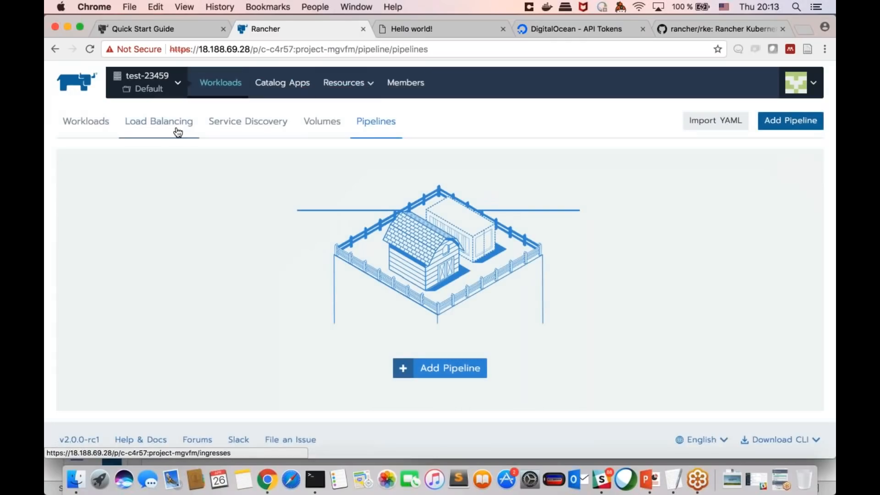
left_click(178, 132)
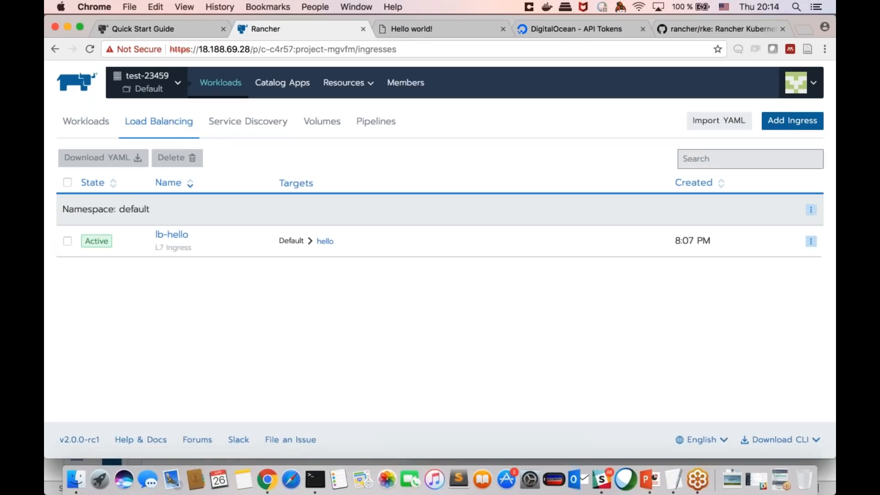
Step: Examine the rule, target backend and SSL/TLS certificate options for a new ingress, and leave the form without saving
left_click(763, 122)
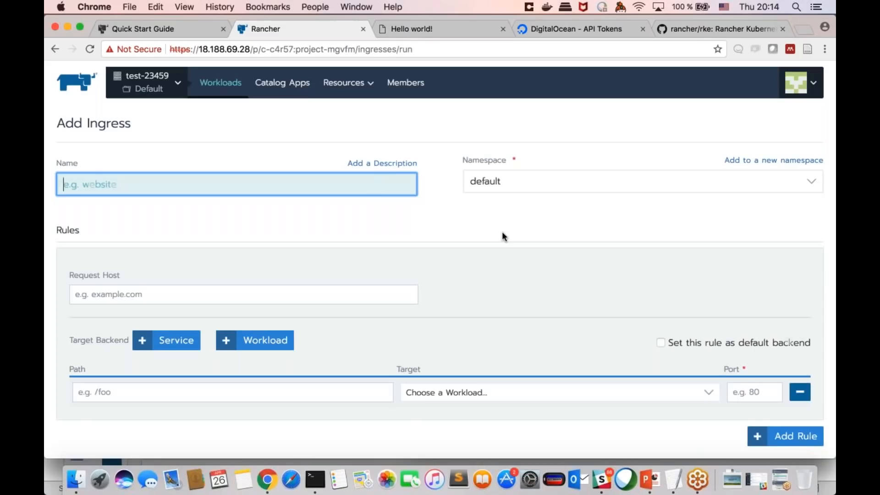
scroll(502, 236, "down", 1)
scroll(502, 237, "down", 2)
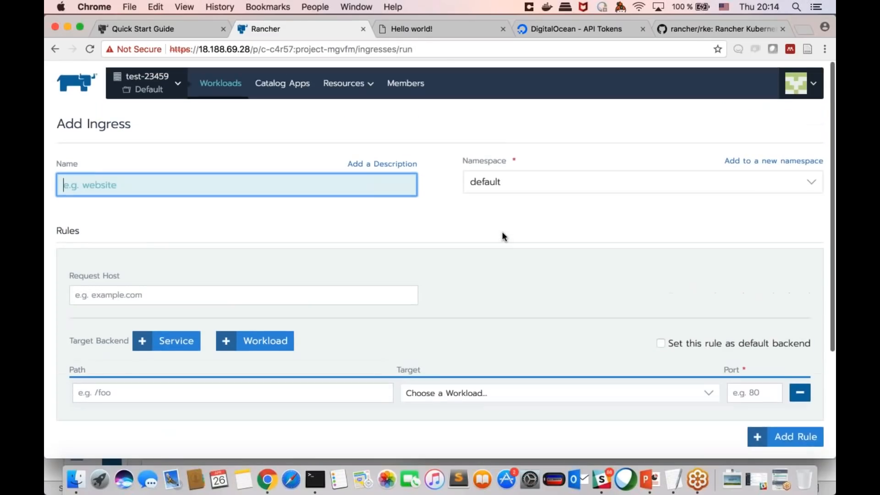
scroll(503, 235, "down", 2)
scroll(503, 234, "up", 4)
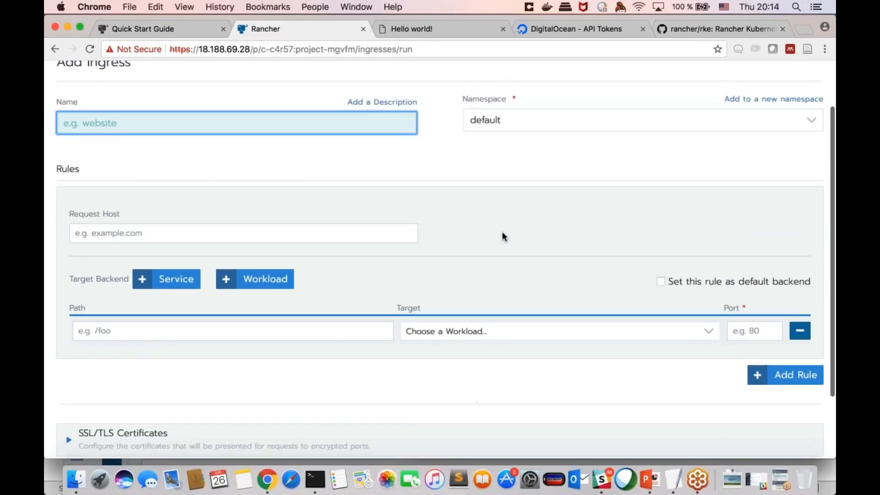
scroll(503, 236, "down", 3)
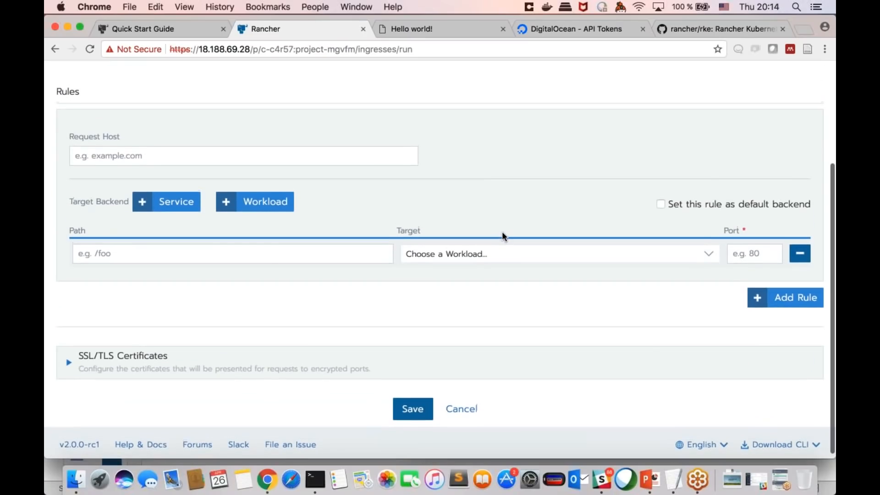
scroll(502, 237, "up", 3)
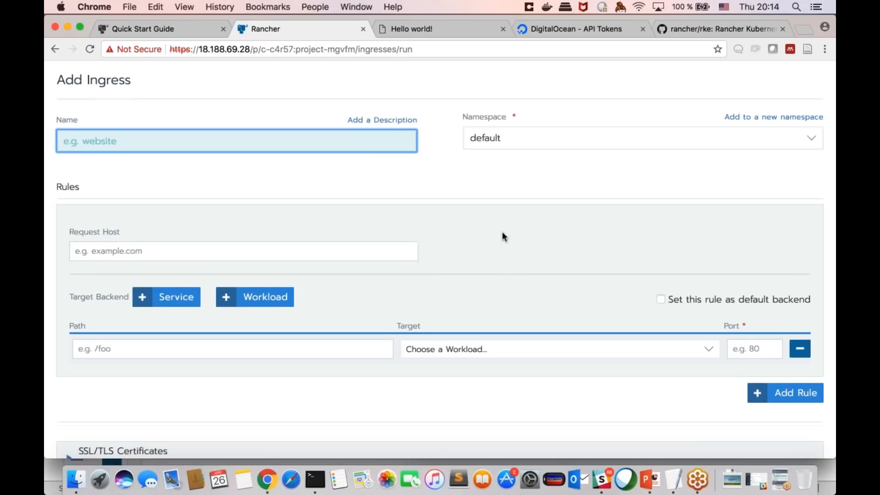
scroll(501, 232, "up", 1)
scroll(502, 232, "up", 1)
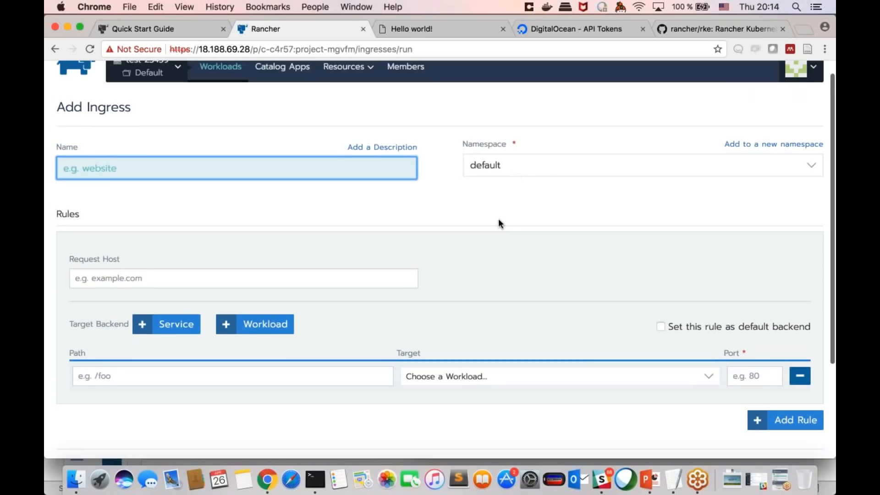
scroll(499, 218, "down", 3)
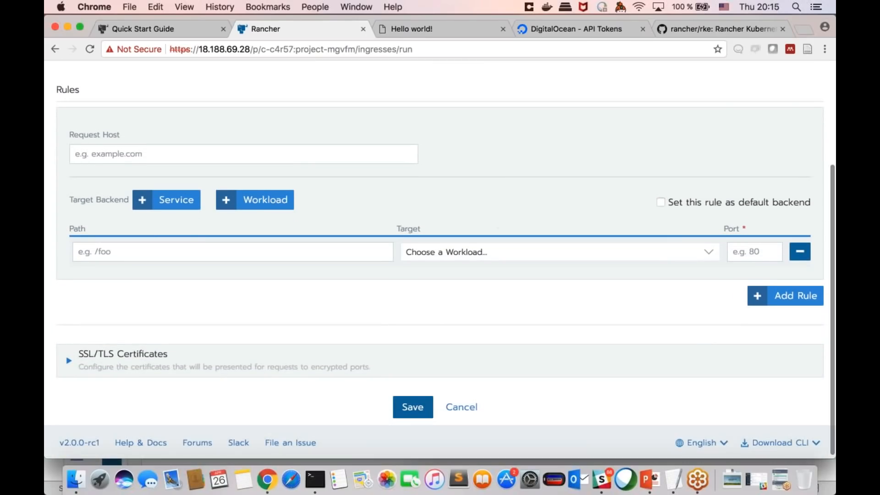
left_click(462, 407)
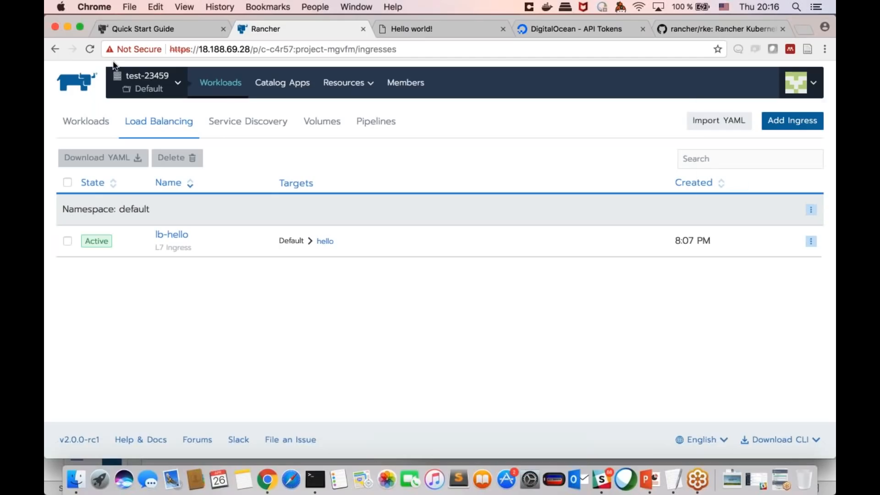
Step: Switch to the global scope and expand the cluster options of the new DigitalOcean cluster form
mouse_move(148, 83)
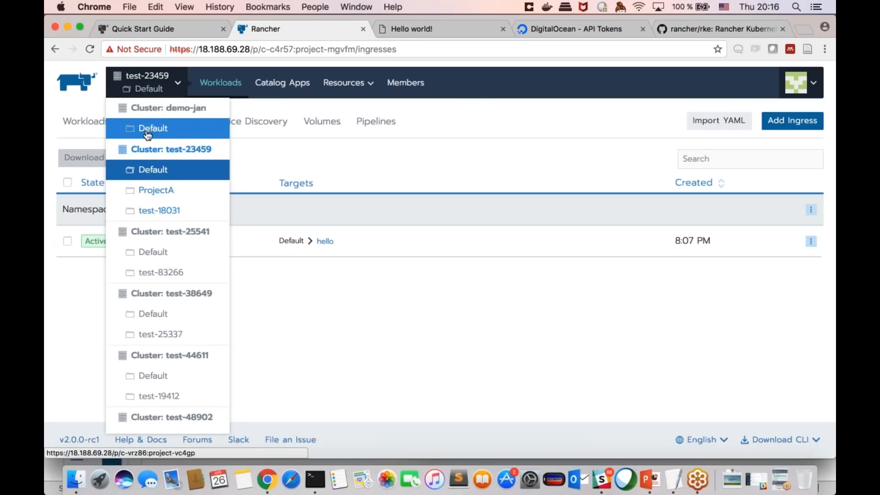
scroll(158, 206, "down", 10)
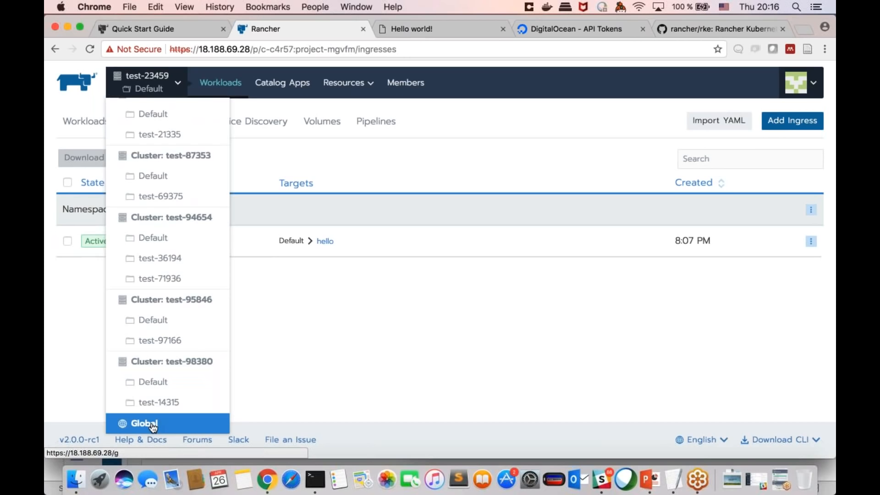
left_click(146, 422)
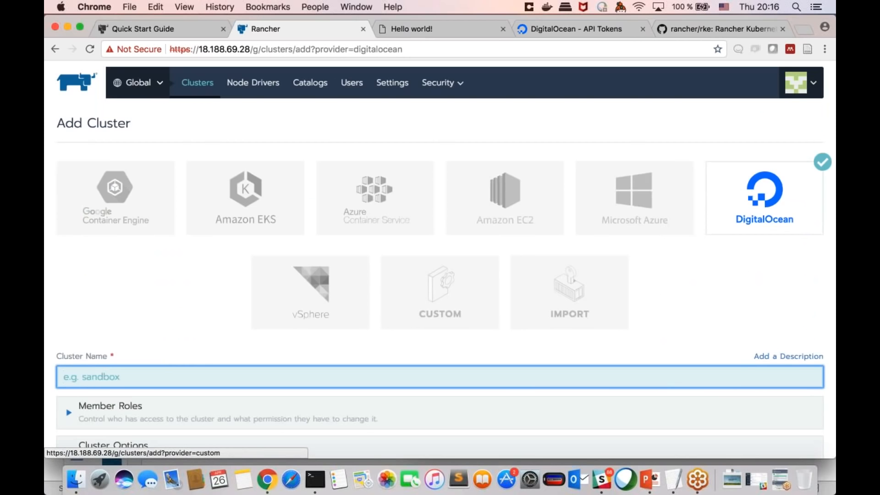
scroll(324, 298, "down", 3)
left_click(324, 298)
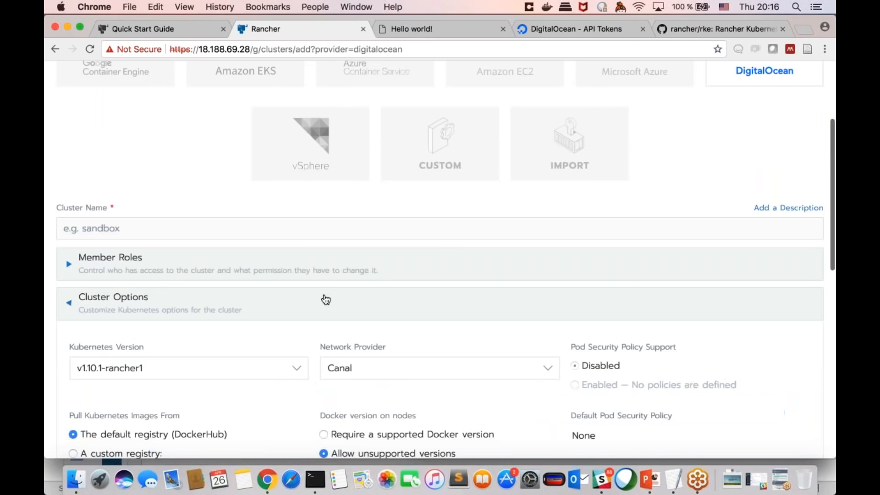
scroll(324, 299, "down", 3)
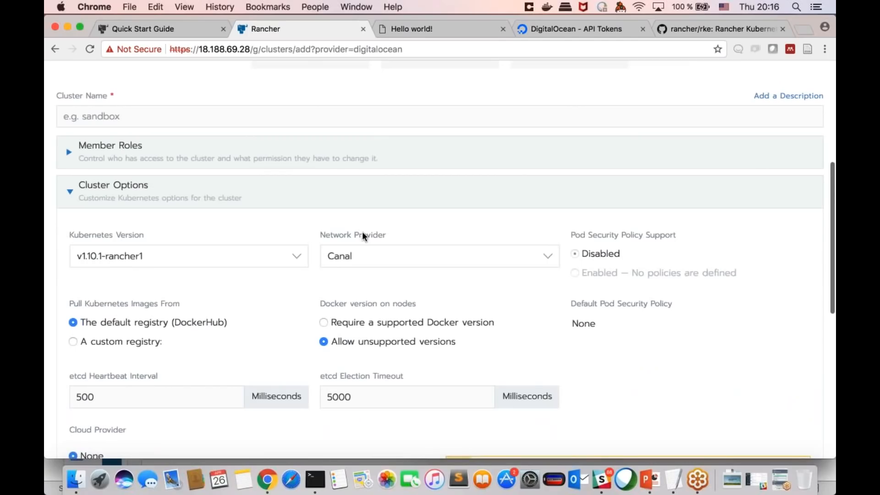
Step: Check which network providers are available for the new cluster, leaving Canal selected
left_click(415, 252)
left_click(403, 271)
left_click(408, 257)
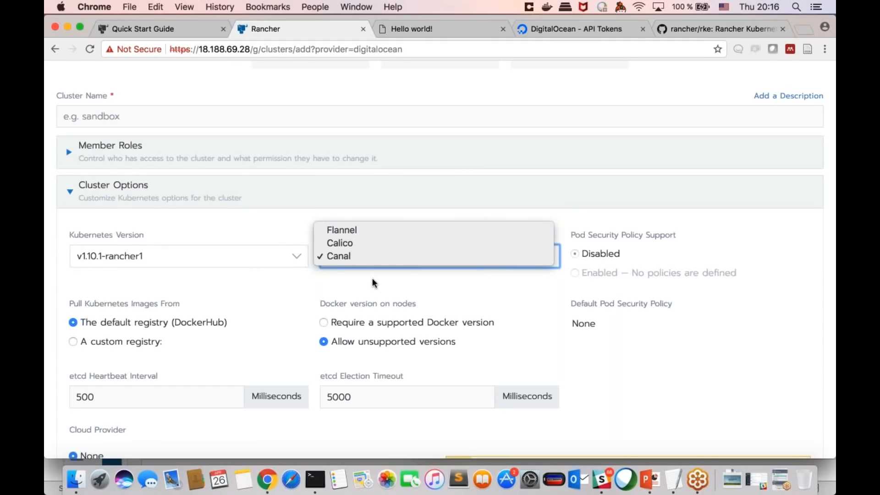
left_click(387, 273)
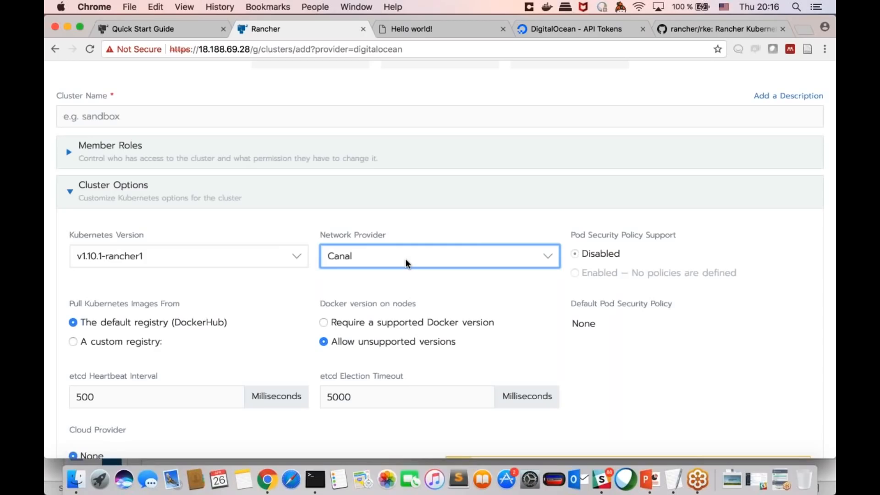
left_click(405, 262)
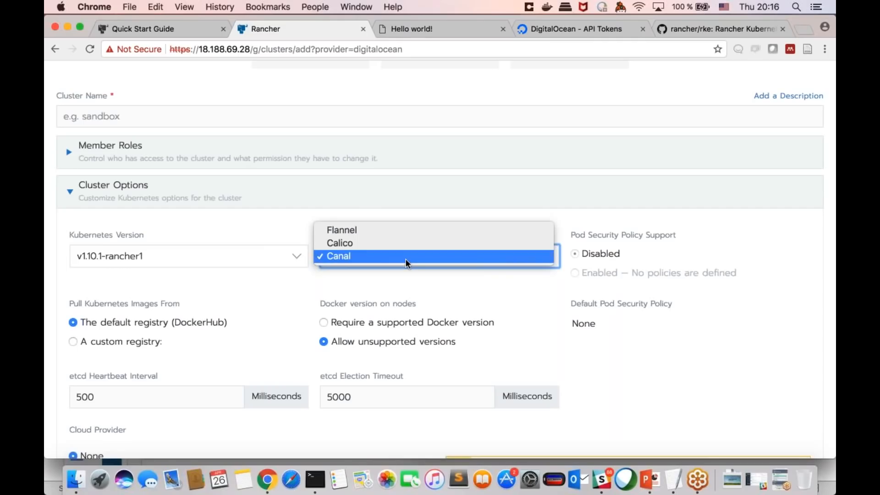
left_click(413, 212)
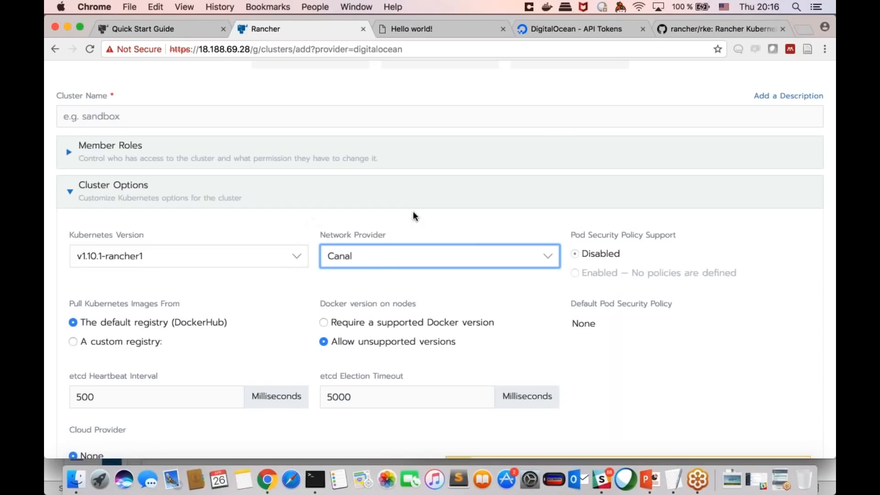
left_click(392, 266)
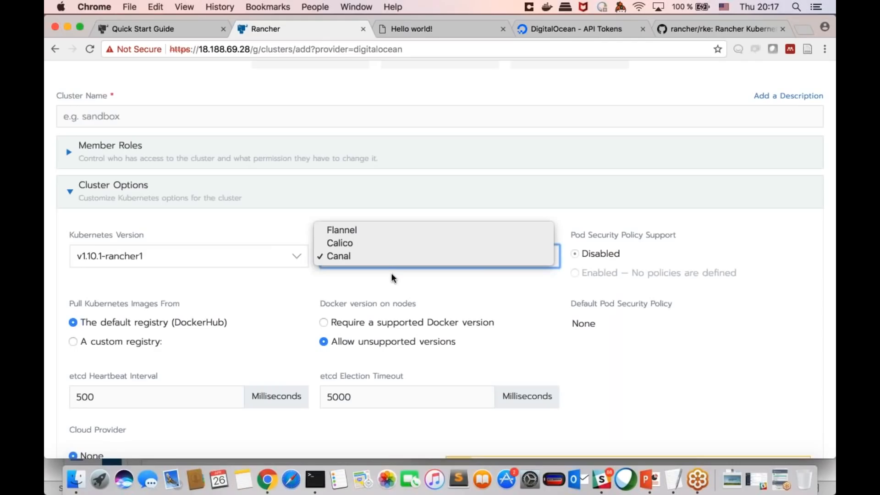
left_click(390, 274)
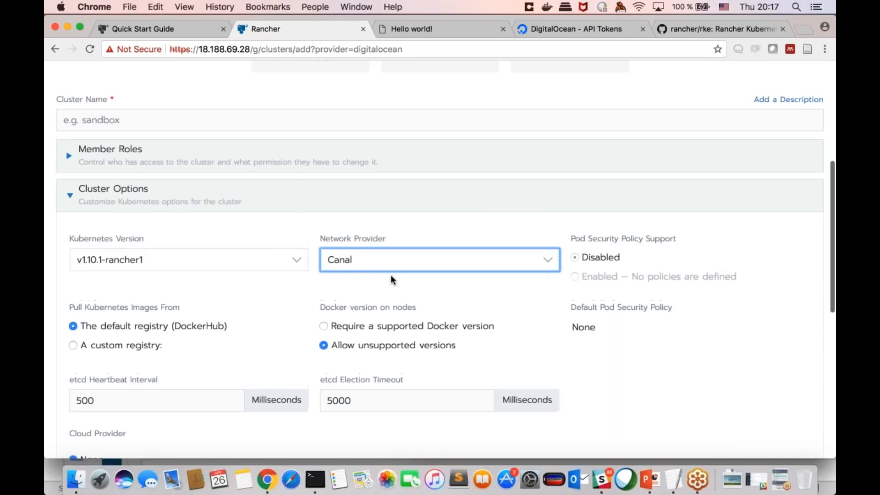
scroll(391, 275, "up", 5)
scroll(392, 280, "up", 2)
mouse_move(163, 90)
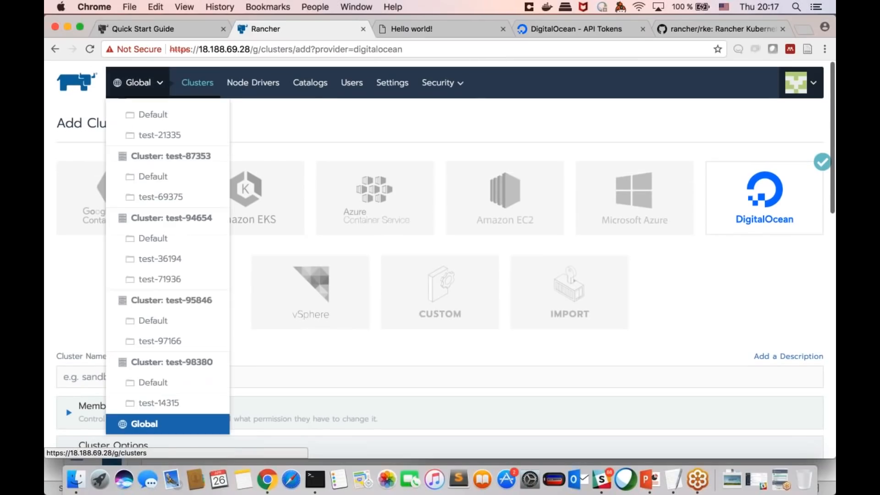
scroll(178, 115, "up", 10)
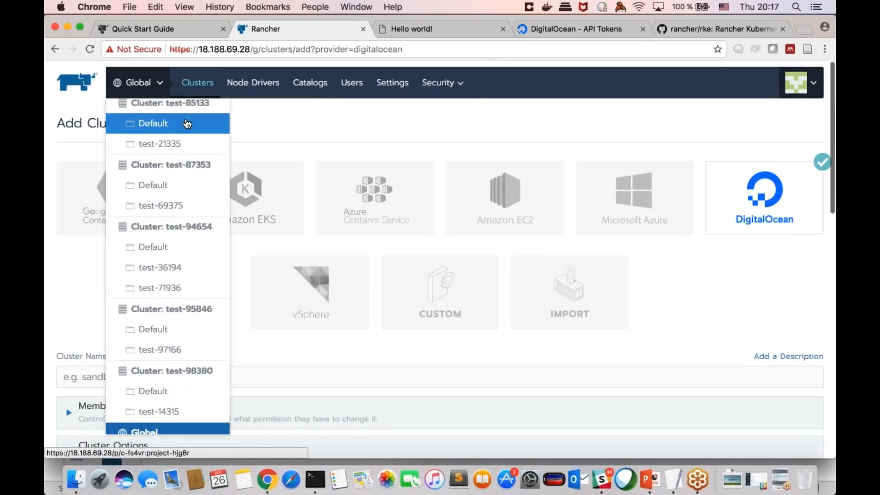
scroll(187, 123, "down", 1)
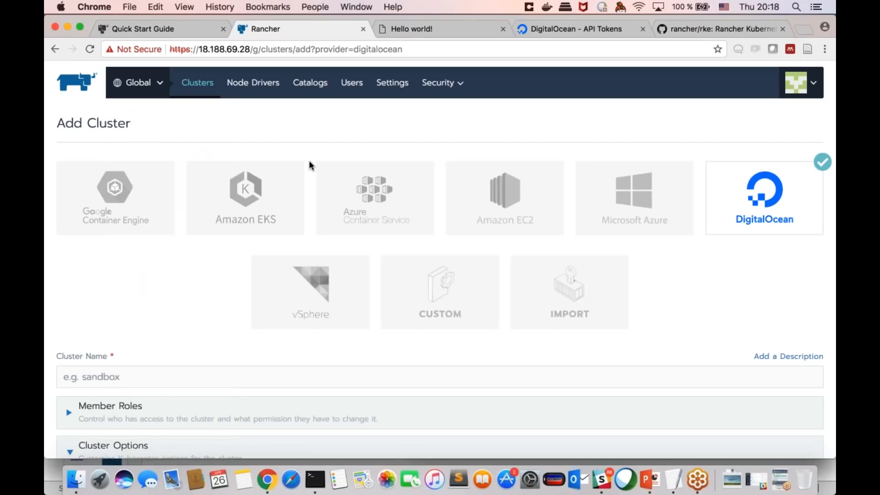
Step: Return to the cluster options and review the network provider choices again without changing the selection
scroll(306, 168, "down", 5)
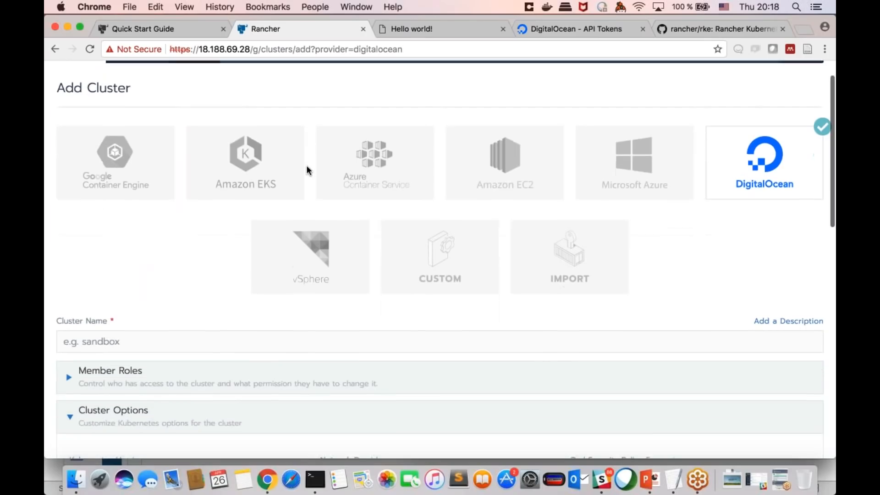
left_click(398, 291)
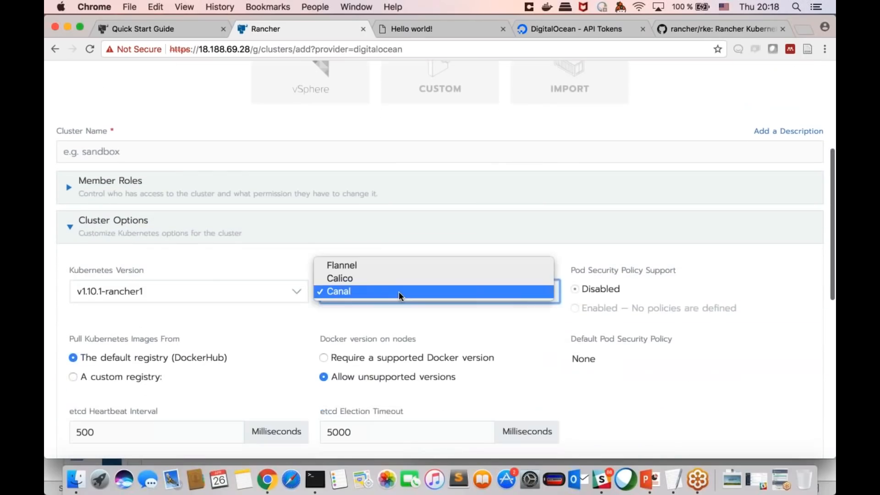
left_click(401, 247)
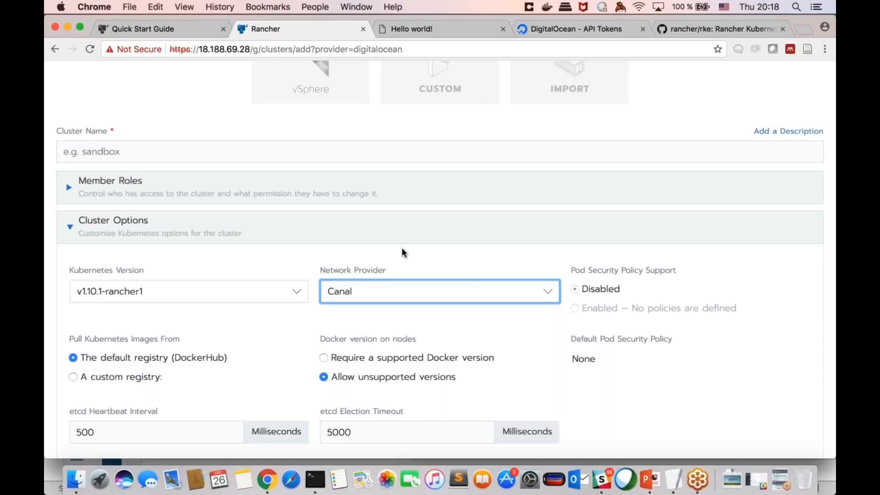
Step: Leave the new cluster form and examine which external authentication providers the global security settings offer
scroll(402, 253, "up", 10)
mouse_move(440, 82)
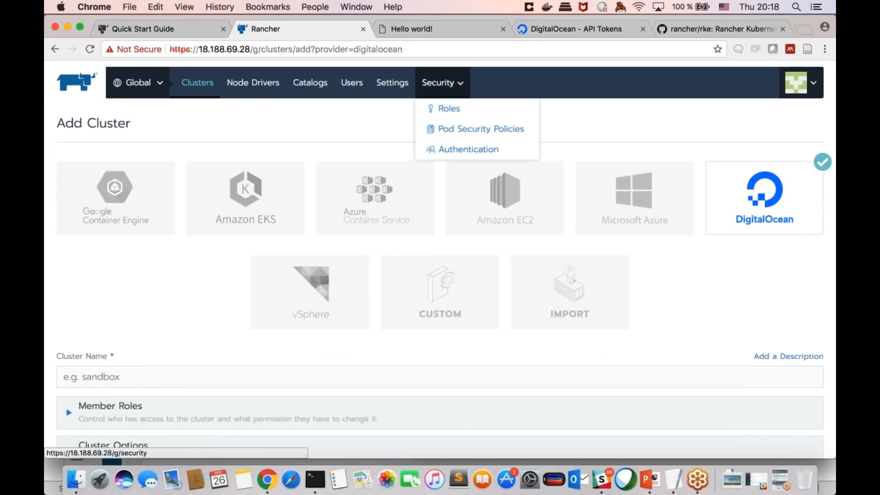
left_click(458, 154)
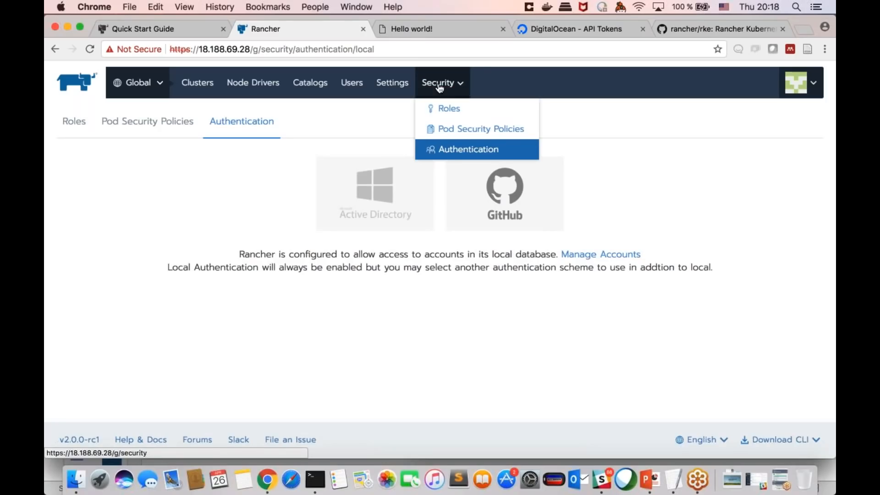
left_click(448, 149)
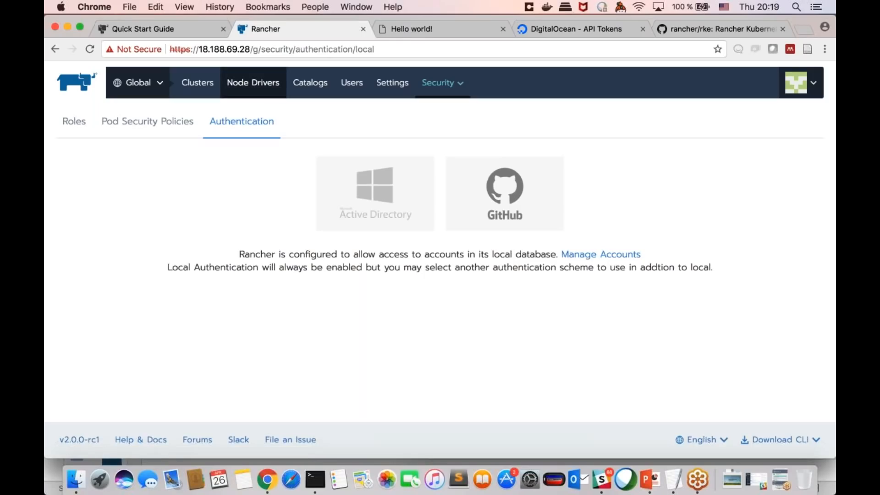
left_click(221, 91)
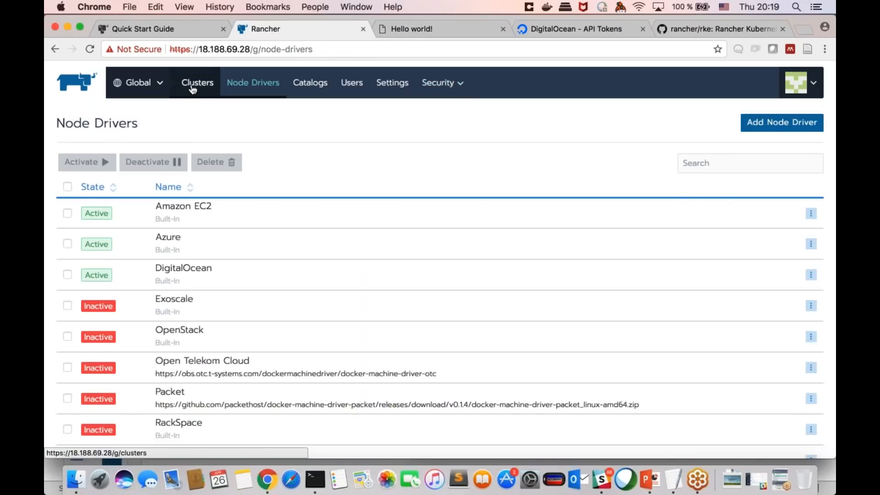
left_click(192, 88)
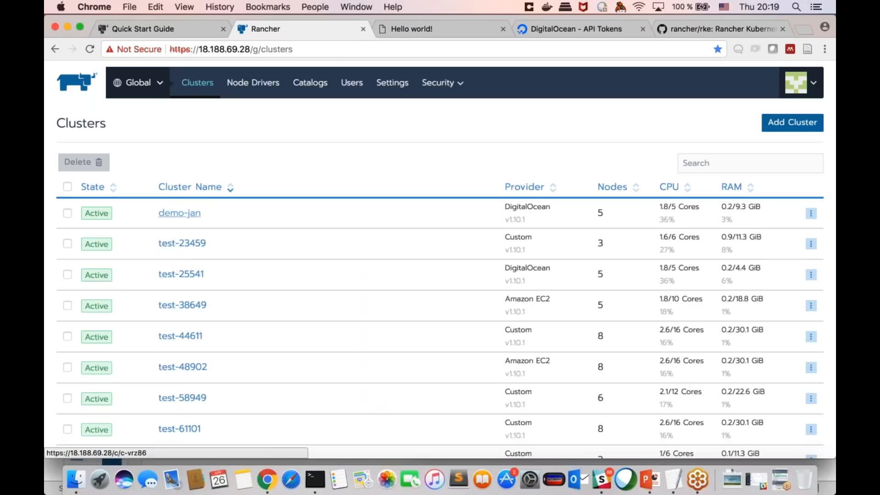
left_click(177, 247)
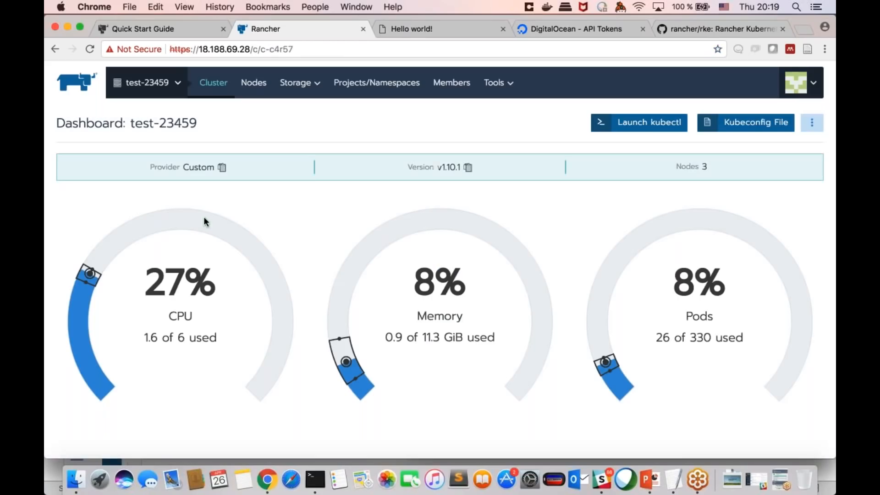
left_click(253, 82)
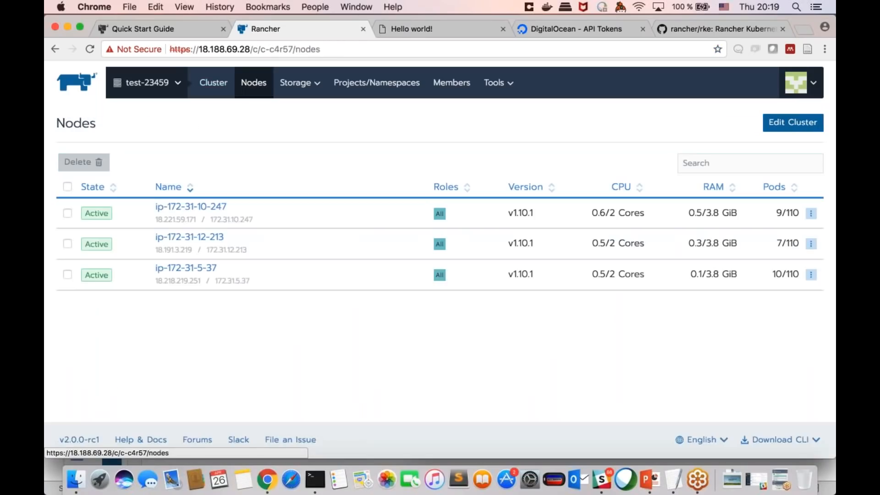
left_click(197, 207)
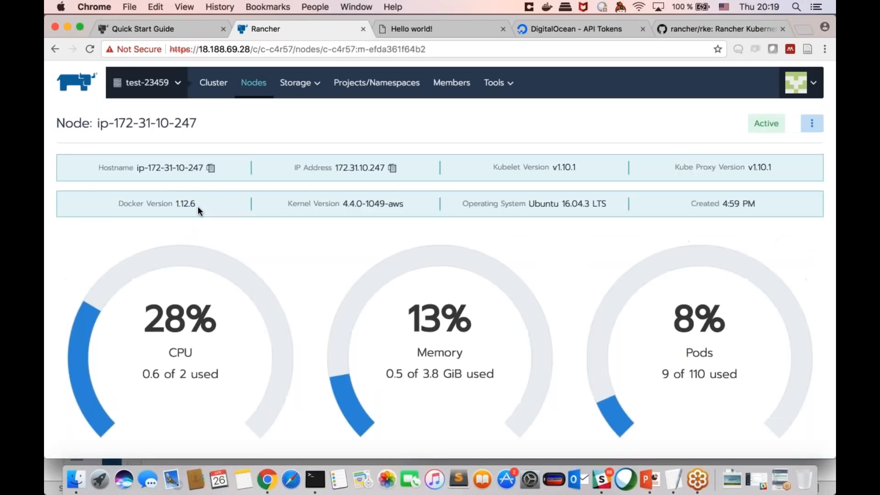
scroll(227, 200, "down", 7)
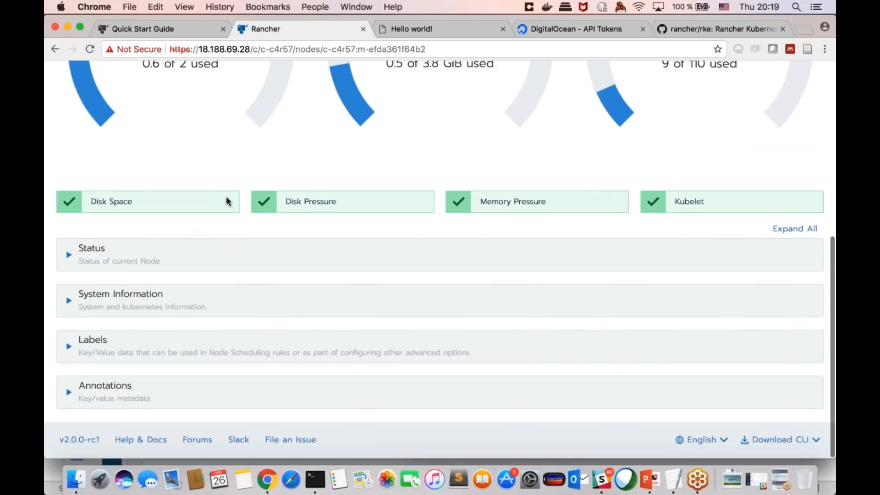
scroll(226, 201, "up", 7)
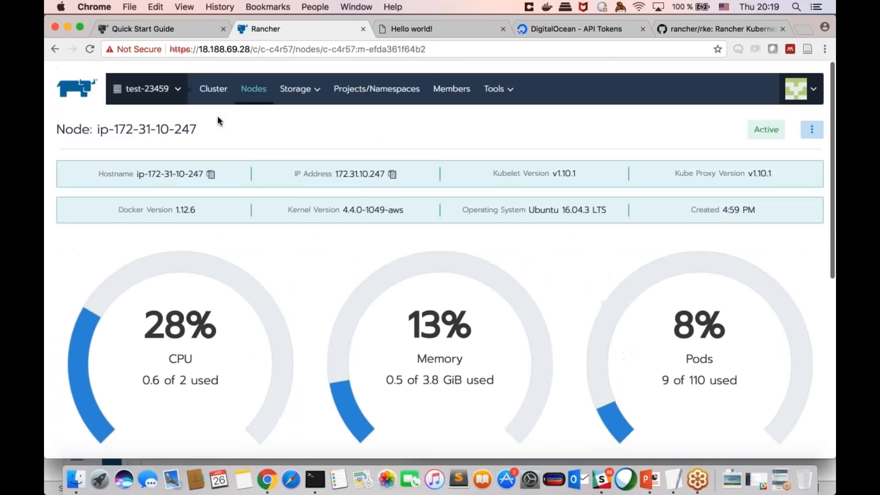
Step: Go to the Default project of cluster test-23459, view its workloads, and check the options in the account menu
mouse_move(180, 81)
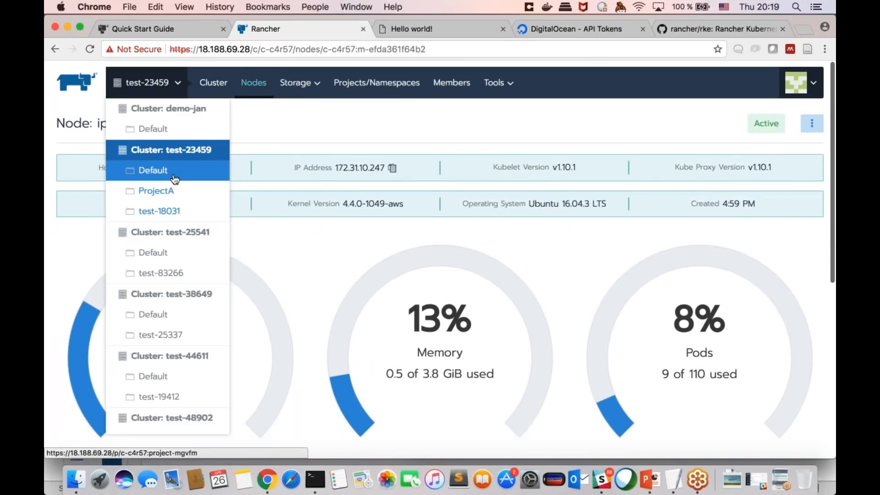
left_click(175, 179)
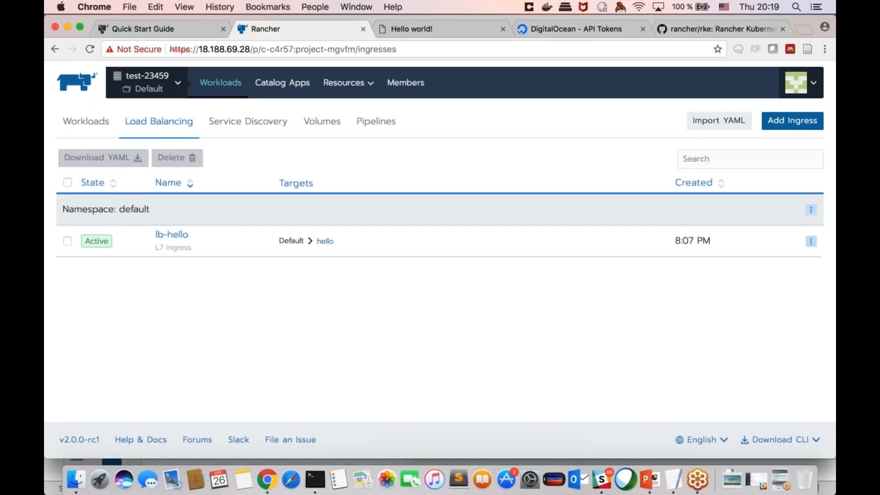
left_click(101, 125)
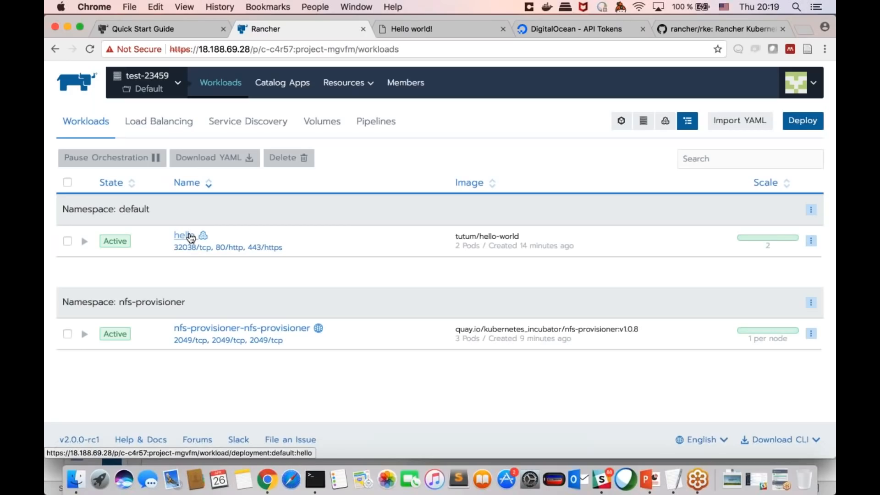
left_click(799, 82)
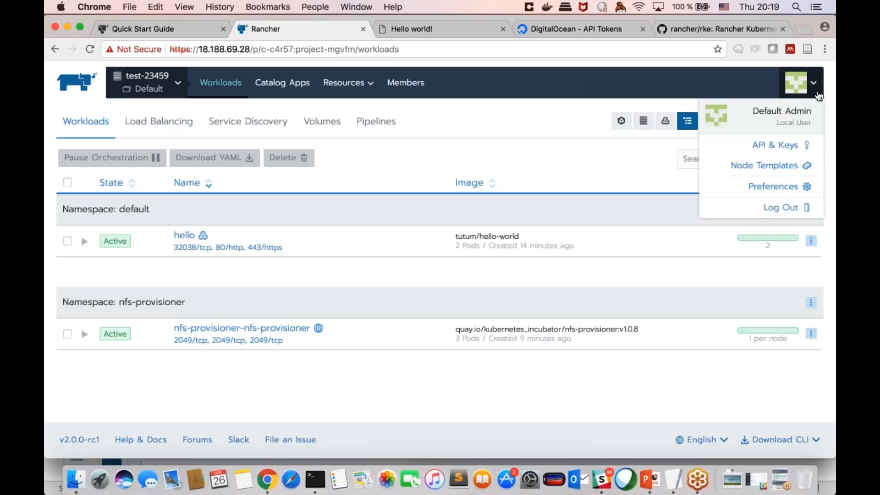
left_click(623, 169)
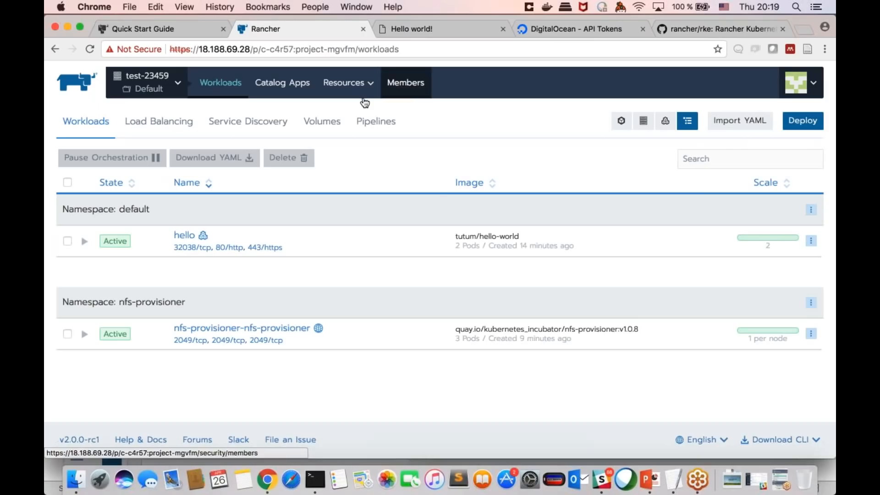
Step: View the dashboard of cluster demo-jan and return to the global scope
mouse_move(168, 96)
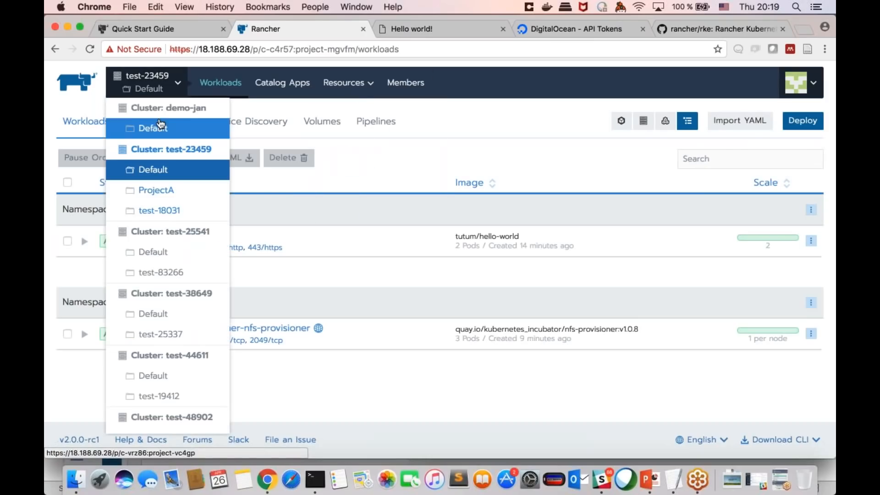
left_click(163, 108)
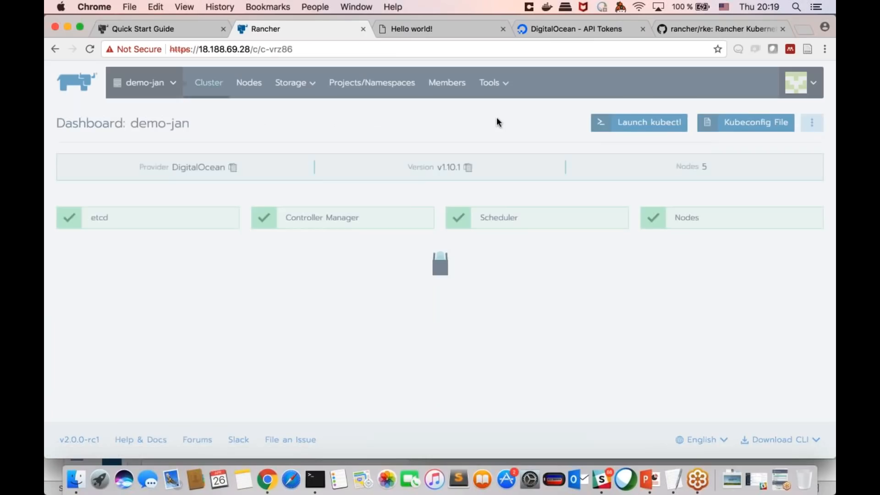
mouse_move(176, 97)
scroll(129, 204, "down", 10)
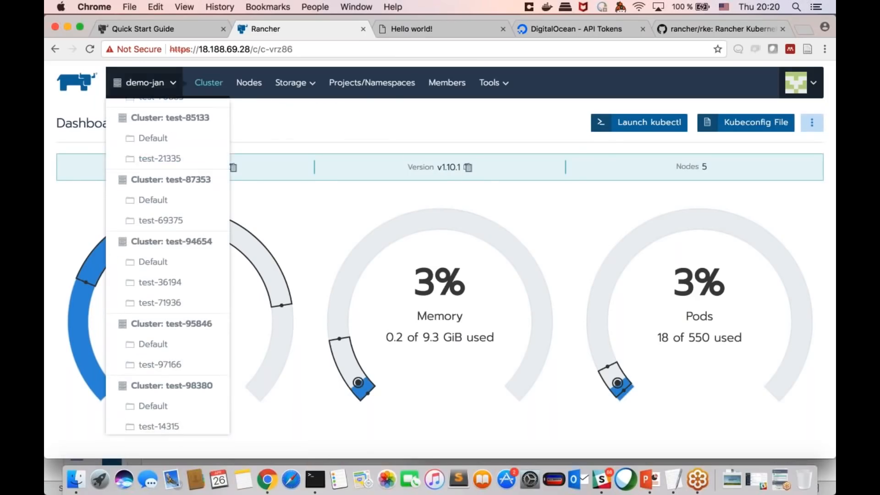
mouse_move(152, 82)
left_click(138, 422)
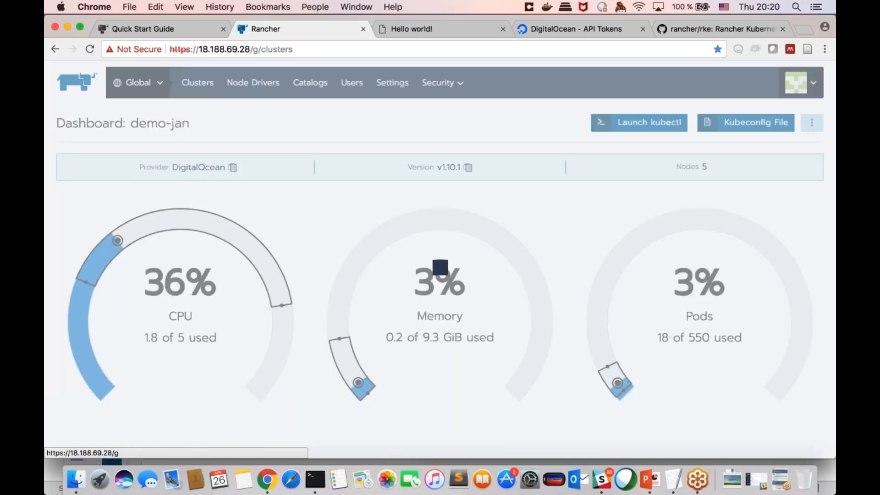
Step: Examine the list of node drivers and which of them are active
left_click(248, 90)
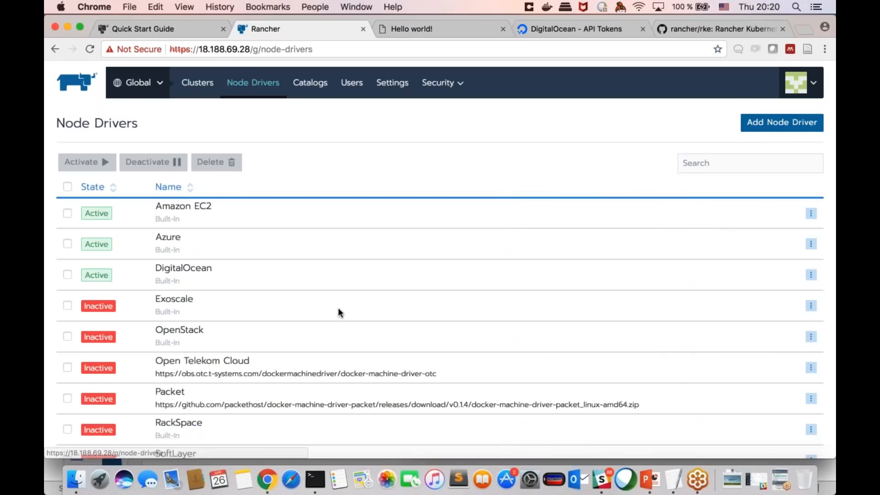
scroll(338, 312, "down", 4)
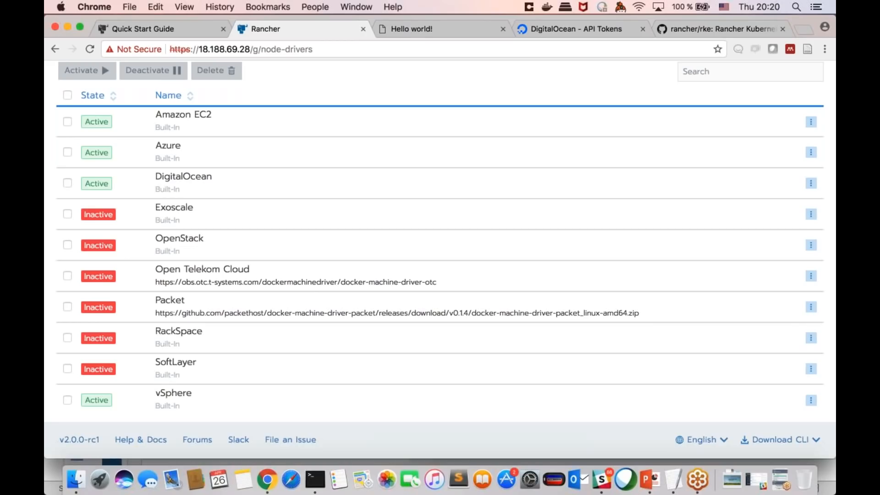
scroll(585, 128, "up", 4)
Step: Start adding a cluster from the global cluster list, choose vSphere as the provider and review its node pool settings
mouse_move(137, 83)
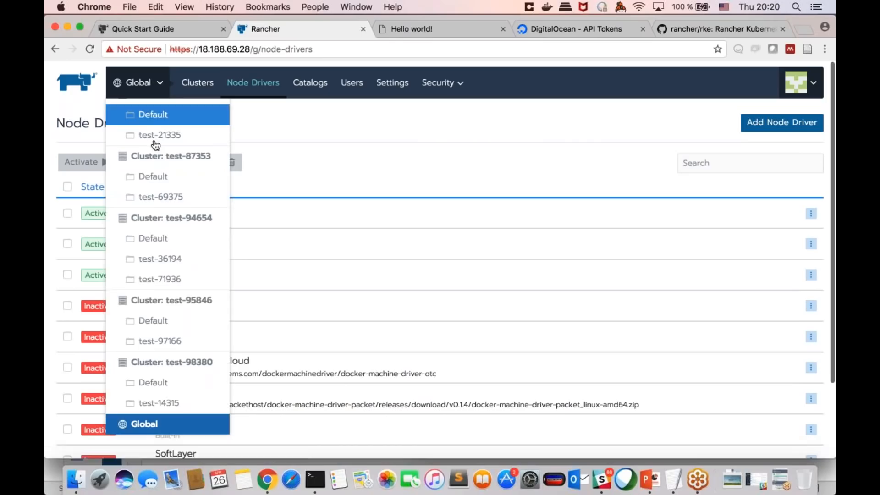
left_click(144, 424)
mouse_move(797, 82)
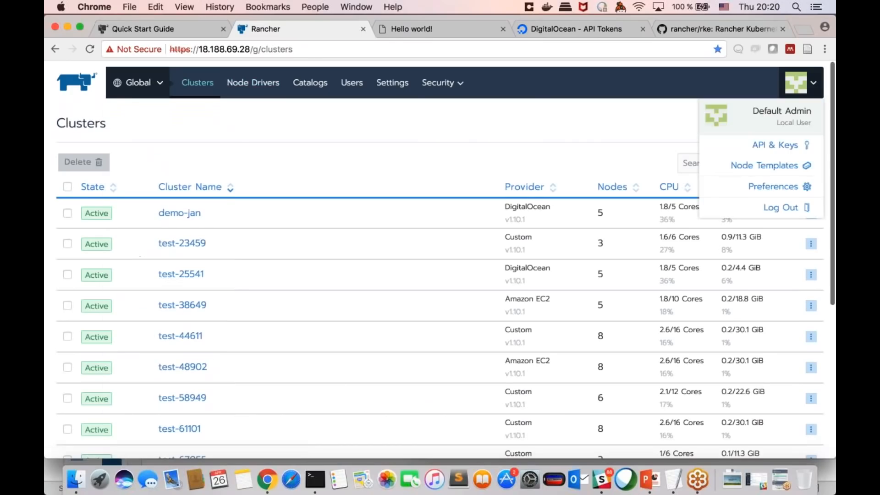
left_click(793, 122)
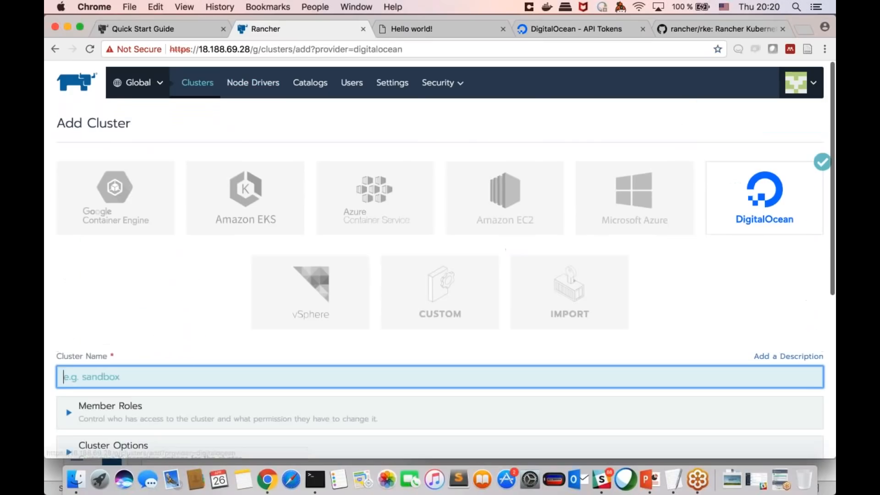
scroll(297, 243, "down", 2)
left_click(299, 243)
scroll(299, 244, "down", 6)
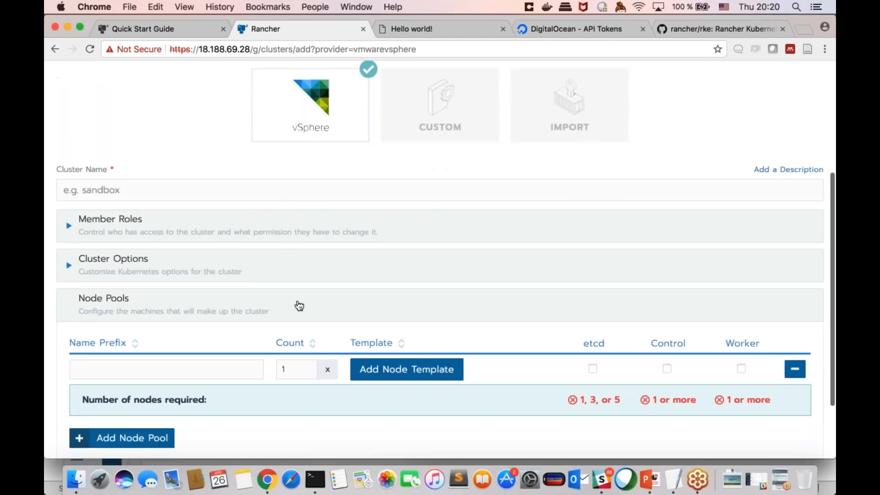
scroll(298, 306, "up", 2)
scroll(440, 259, "up", 1)
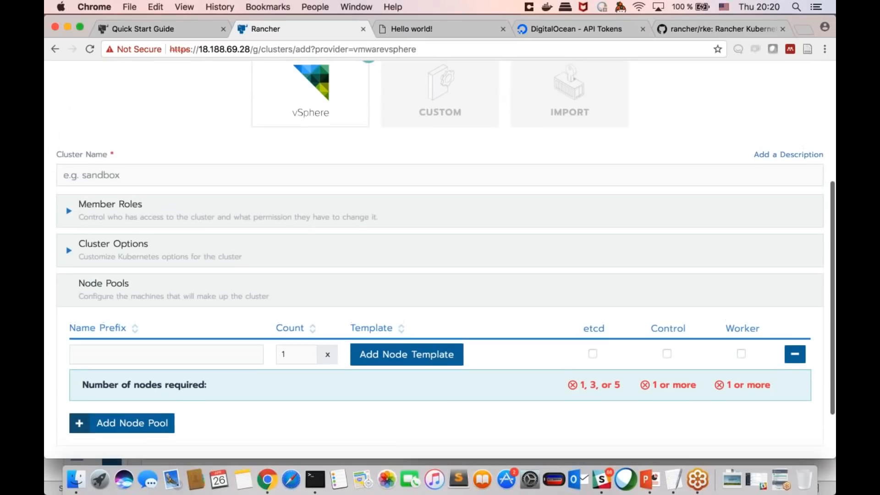
scroll(440, 259, "down", 2)
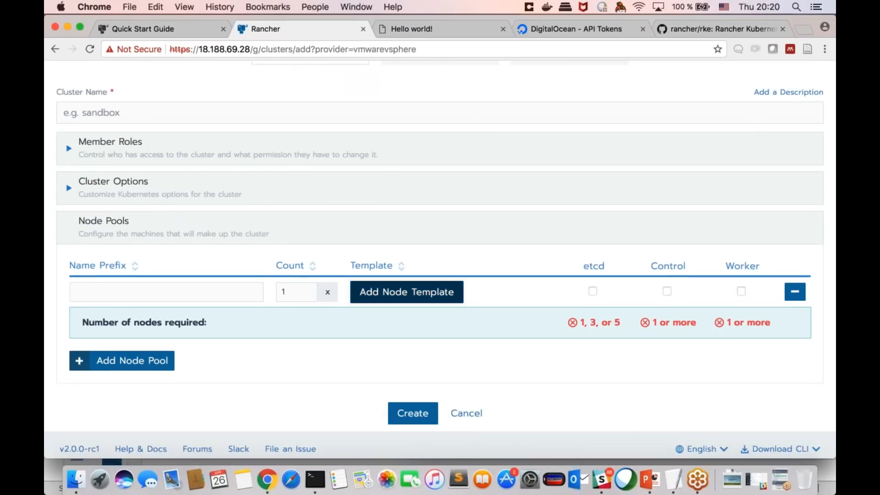
Step: Open a new vSphere node template and review its account access, instance and scheduling options
left_click(407, 292)
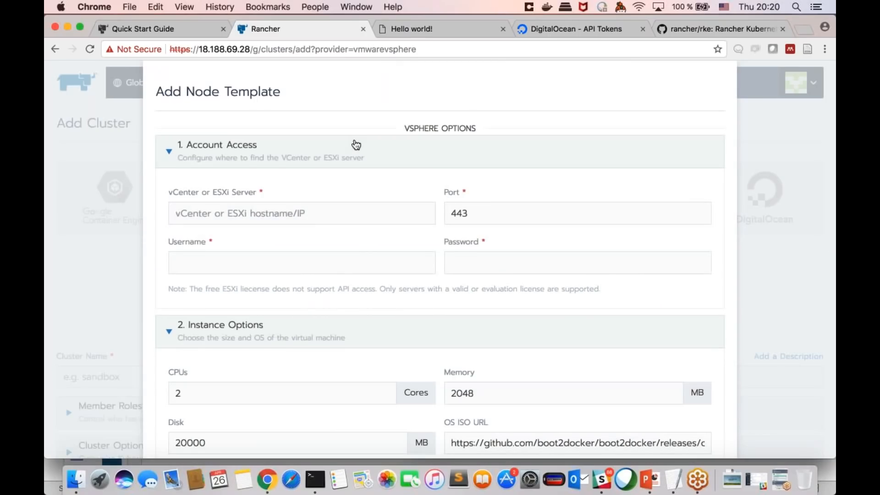
scroll(356, 145, "down", 3)
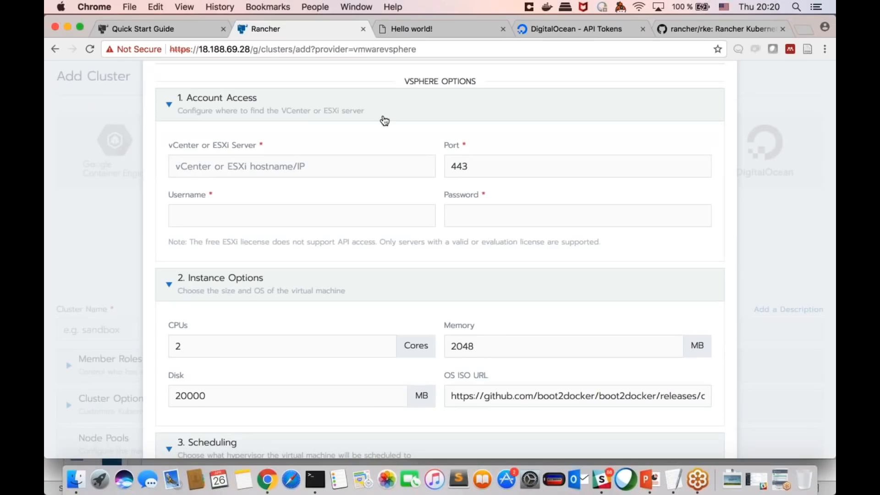
scroll(346, 141, "down", 1)
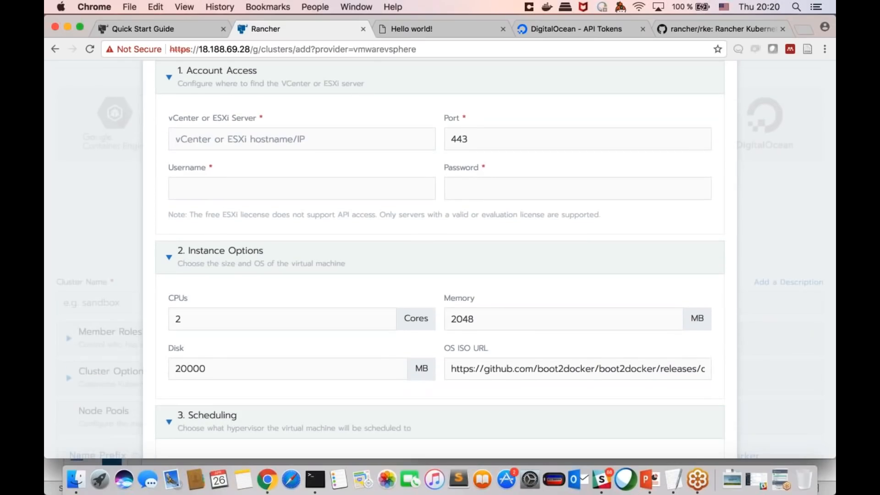
scroll(369, 200, "down", 1)
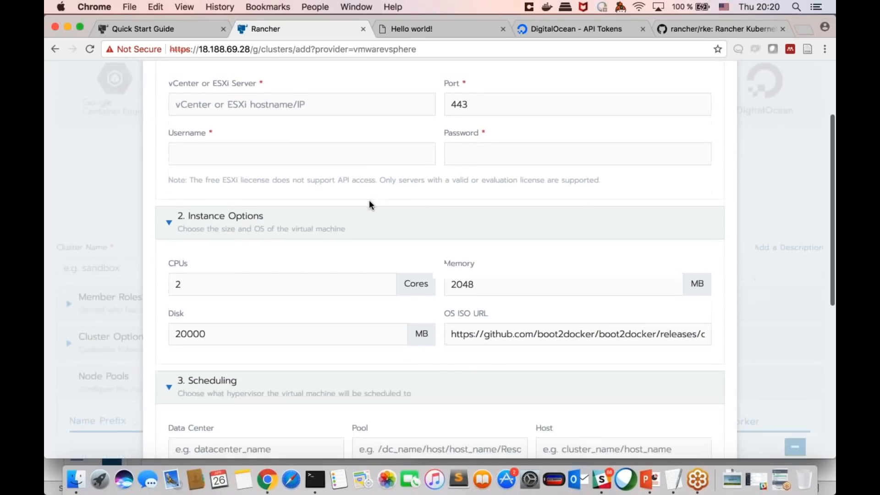
scroll(350, 261, "down", 4)
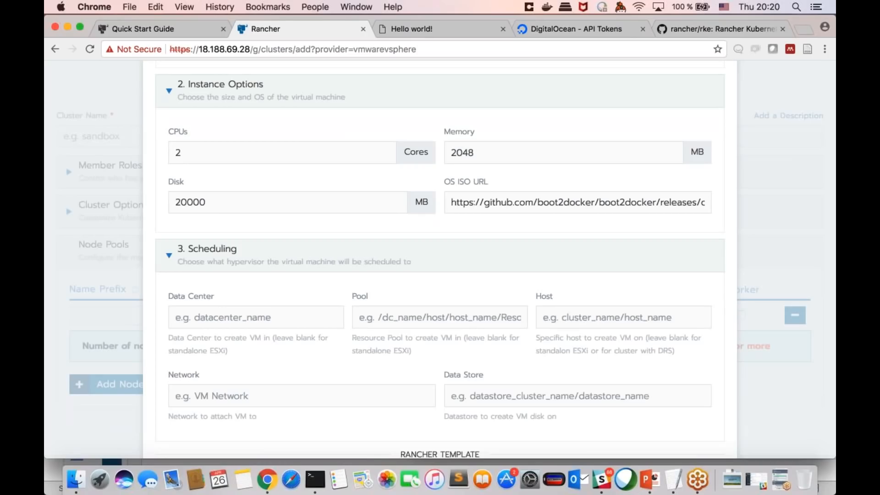
scroll(508, 202, "down", 2)
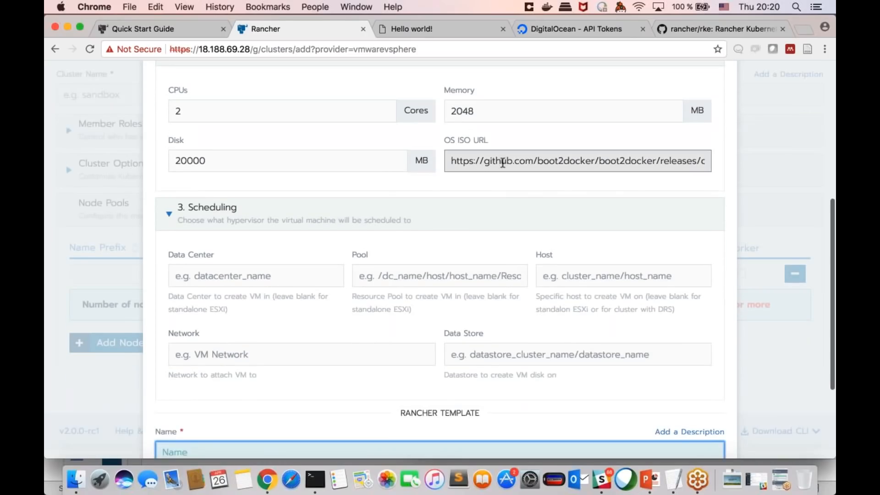
Step: Inspect the template's full OS ISO URL and its remaining fields, and cancel the node template without creating it
left_click_drag(502, 163, 731, 162)
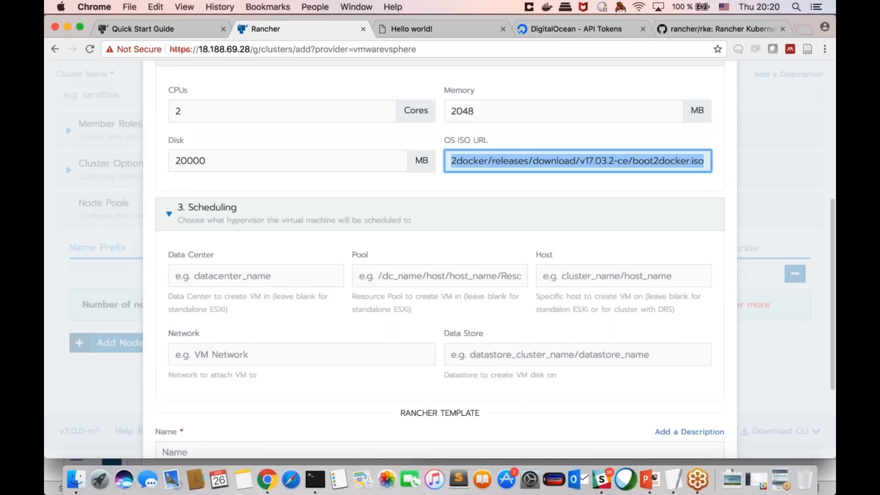
double_click(662, 162)
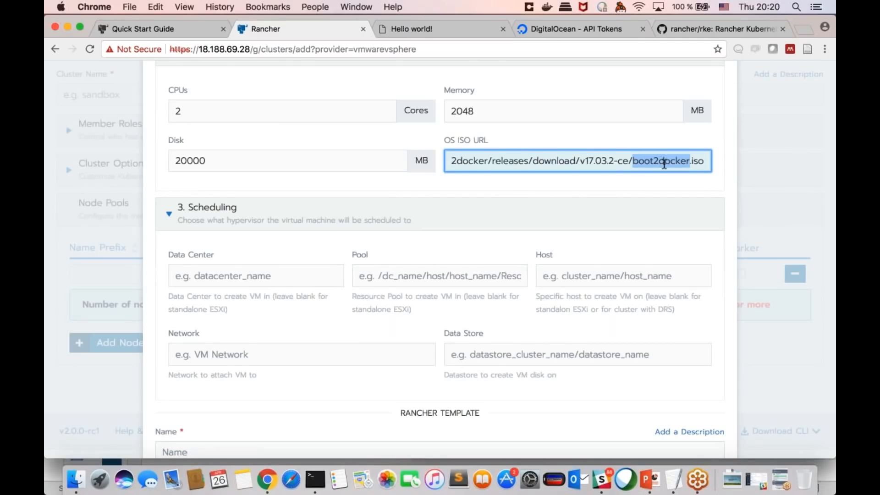
left_click(660, 163)
scroll(565, 174, "down", 1)
left_click(566, 175)
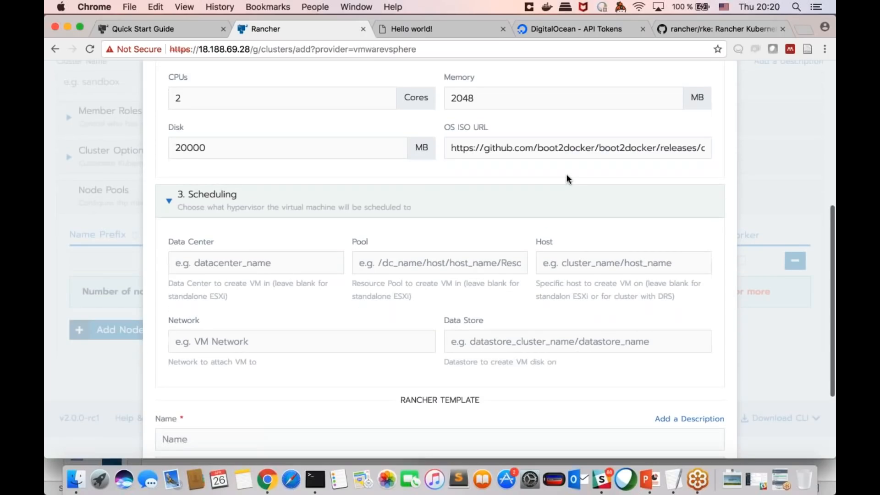
scroll(440, 261, "down", 2)
scroll(439, 262, "down", 3)
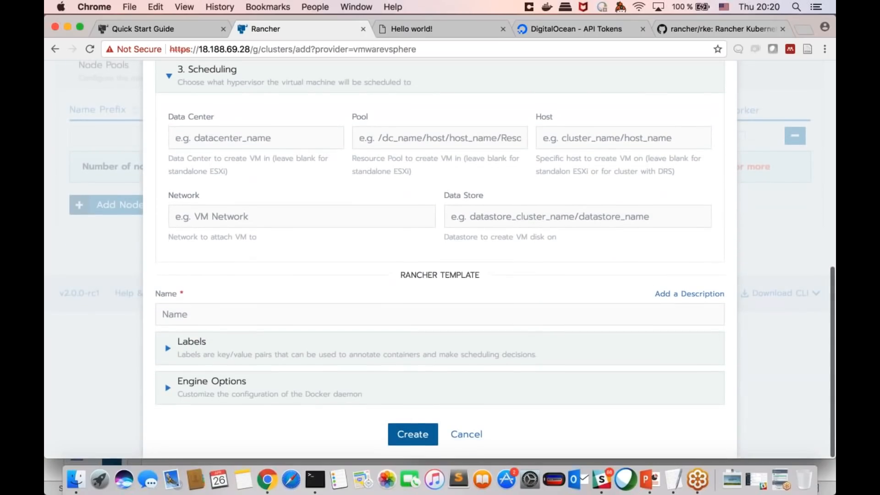
left_click(467, 434)
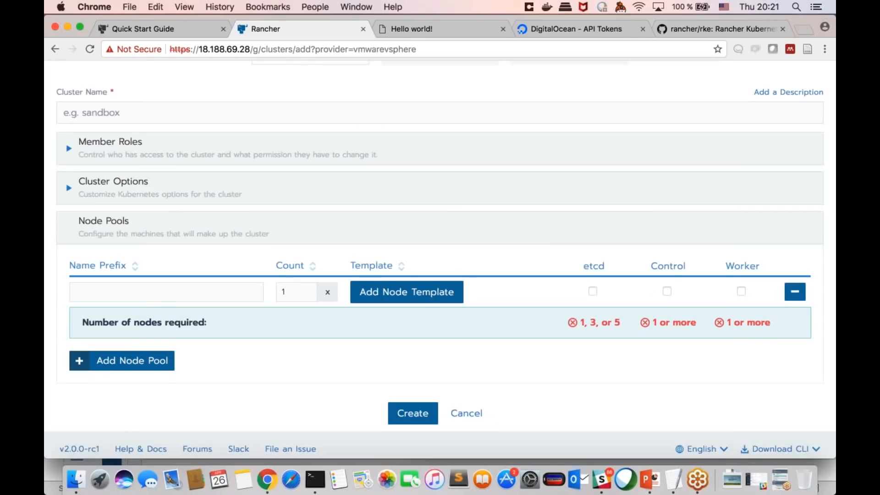
Step: Change the new cluster's provider to DigitalOcean and choose node template test-12988 for the node pool
scroll(440, 262, "up", 6)
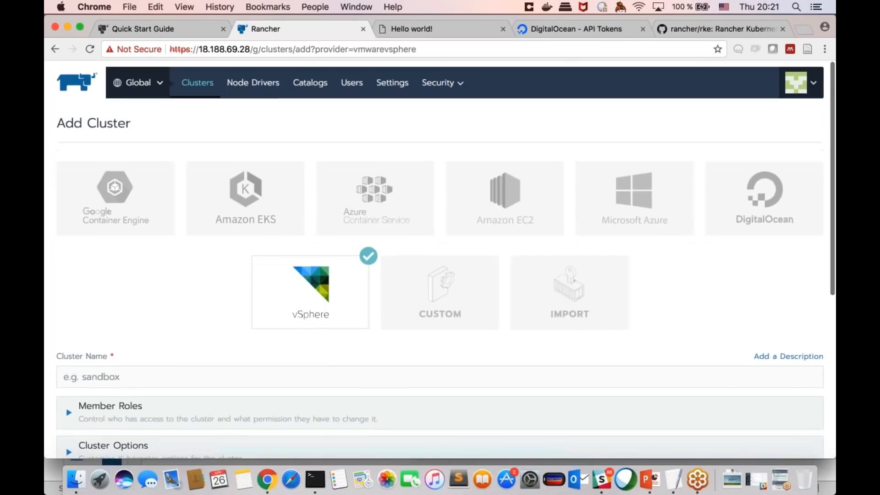
scroll(440, 262, "down", 2)
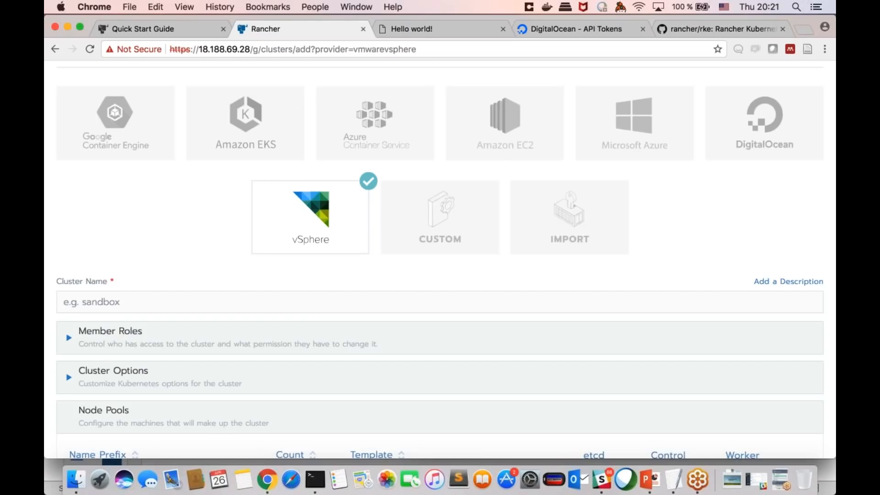
scroll(440, 259, "down", 5)
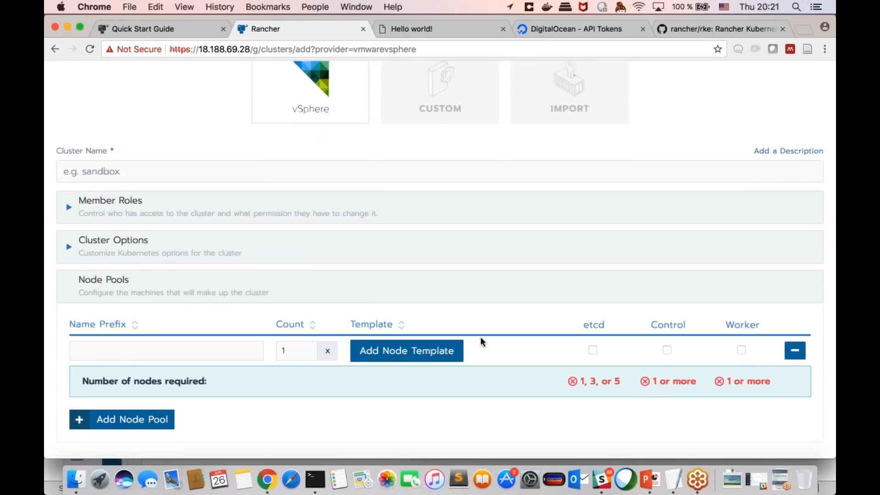
scroll(333, 261, "down", 3)
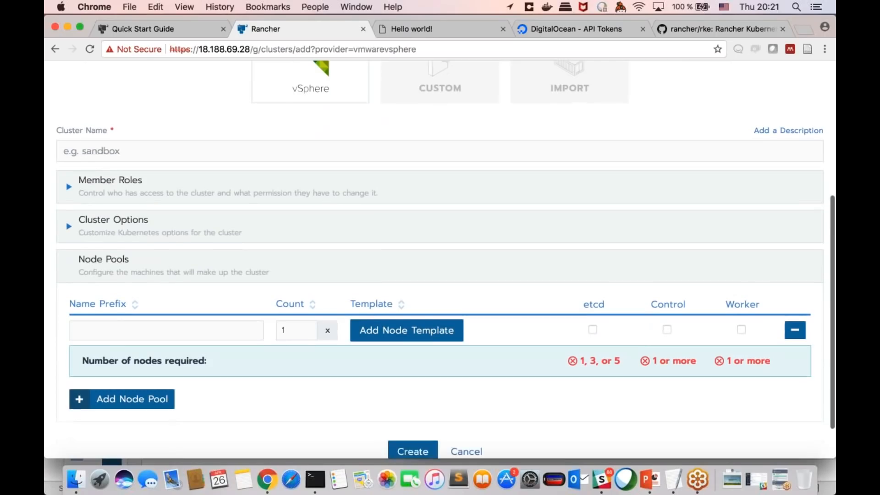
scroll(334, 261, "up", 10)
scroll(440, 261, "down", 1)
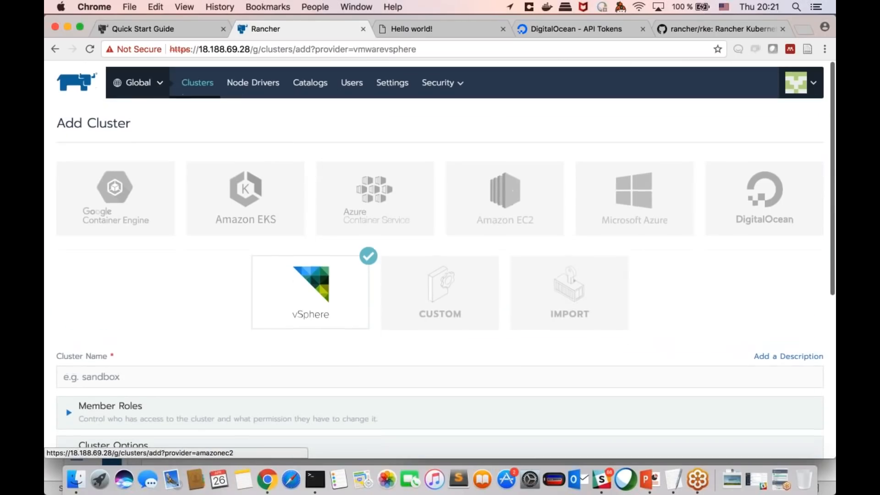
left_click(763, 199)
scroll(424, 328, "down", 10)
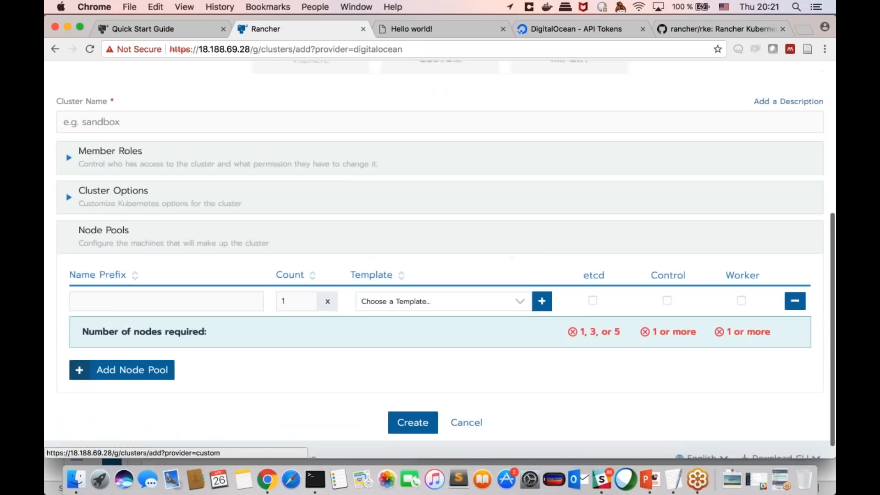
left_click(422, 281)
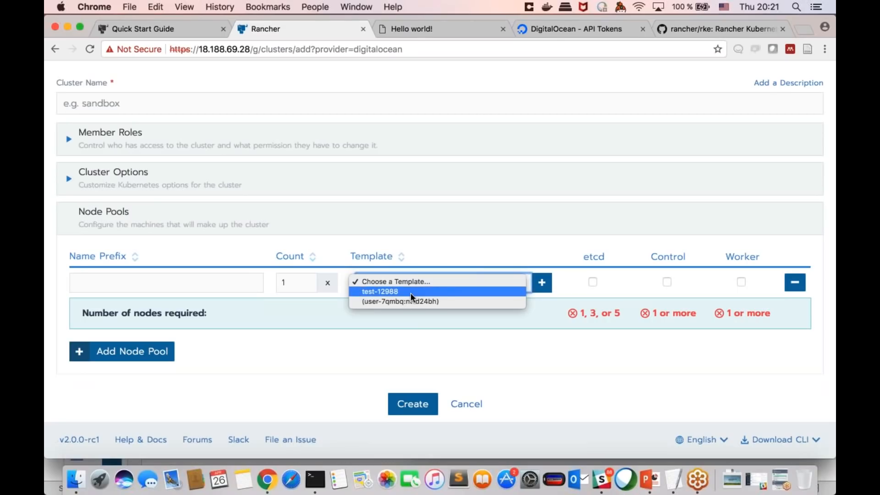
left_click(411, 292)
scroll(627, 177, "up", 10)
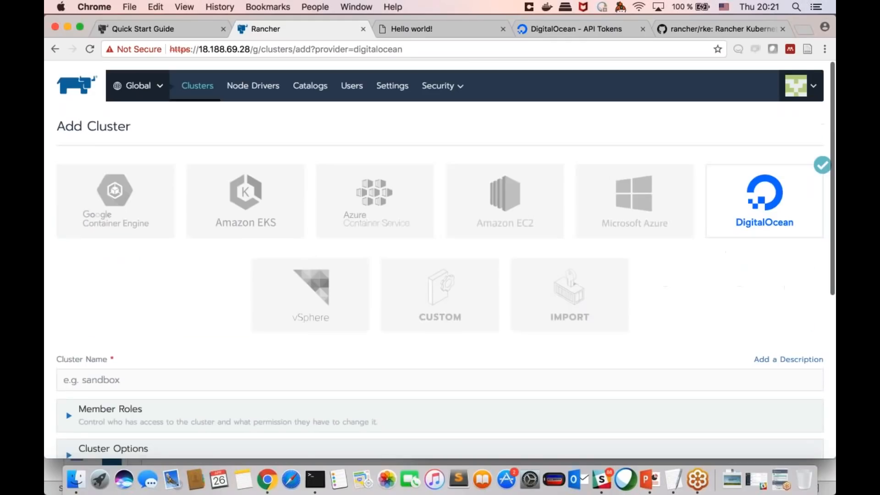
Step: From the account's node templates, edit the DigitalOcean template located in fra1, paste the access token and proceed to the droplet configuration
left_click(800, 86)
left_click(765, 166)
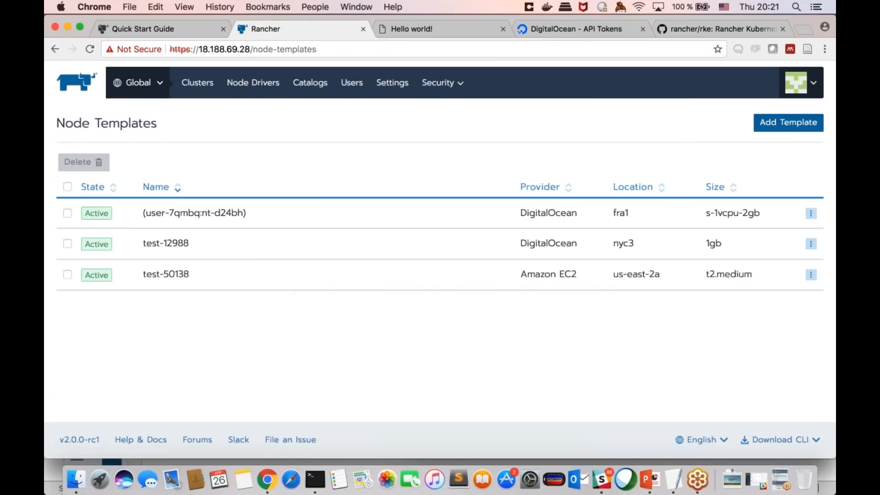
left_click(811, 213)
left_click(750, 227)
key("super+v")
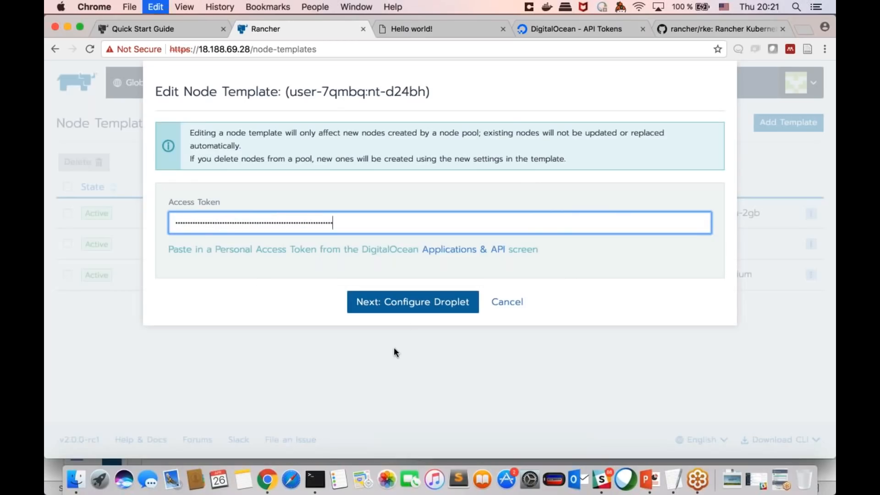
left_click(436, 308)
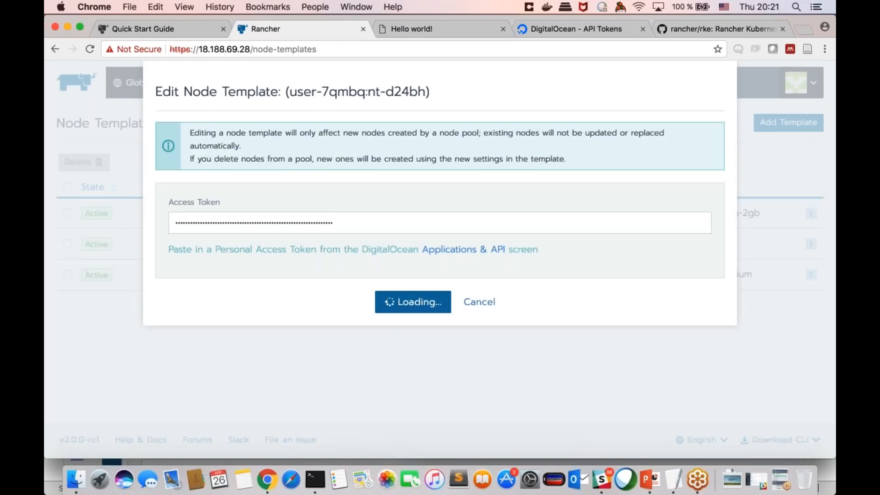
Step: Review the DigitalOcean template's droplet region, size, image and SSH user options, and cancel the edit
left_click(673, 485)
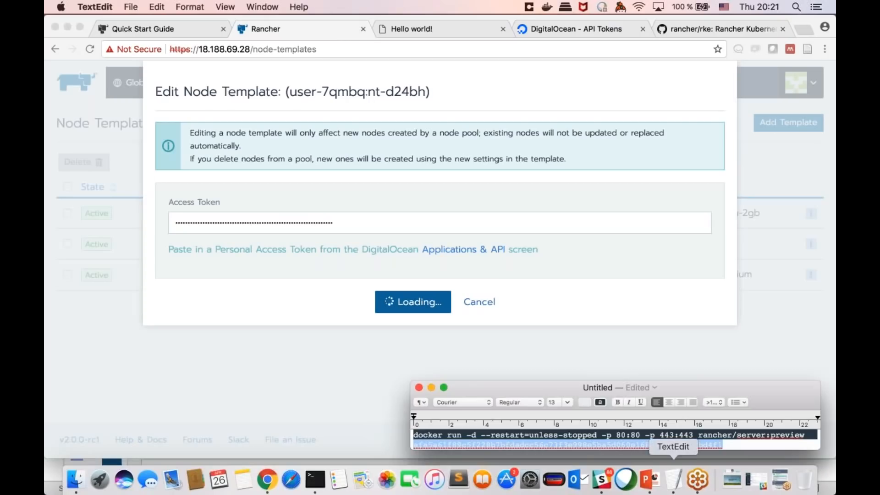
left_click(538, 238)
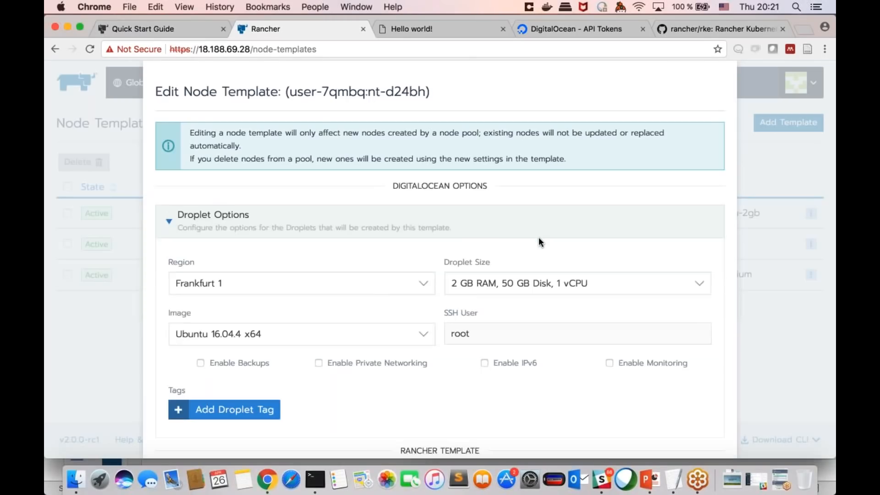
scroll(419, 290, "down", 3)
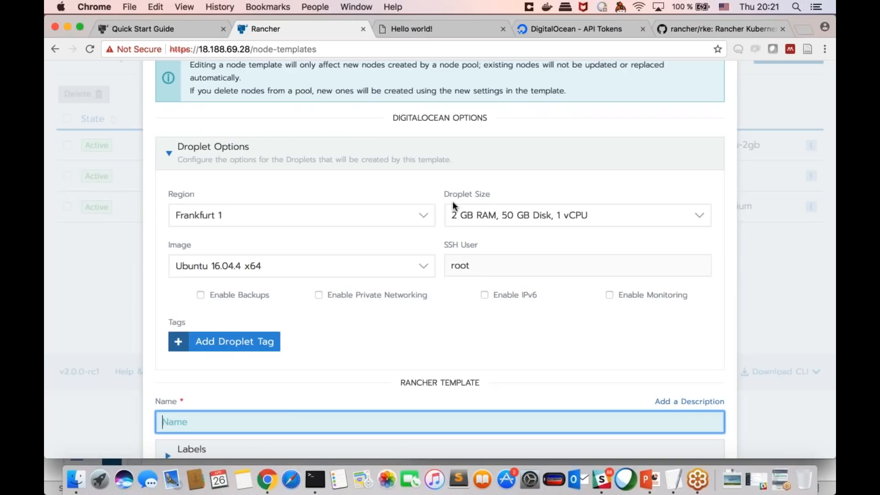
scroll(452, 200, "up", 1)
scroll(427, 215, "down", 2)
scroll(405, 243, "down", 4)
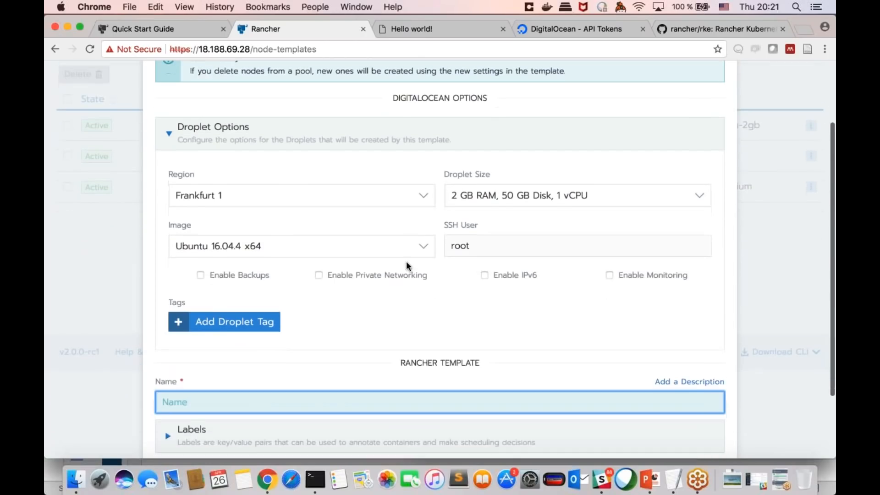
left_click(459, 435)
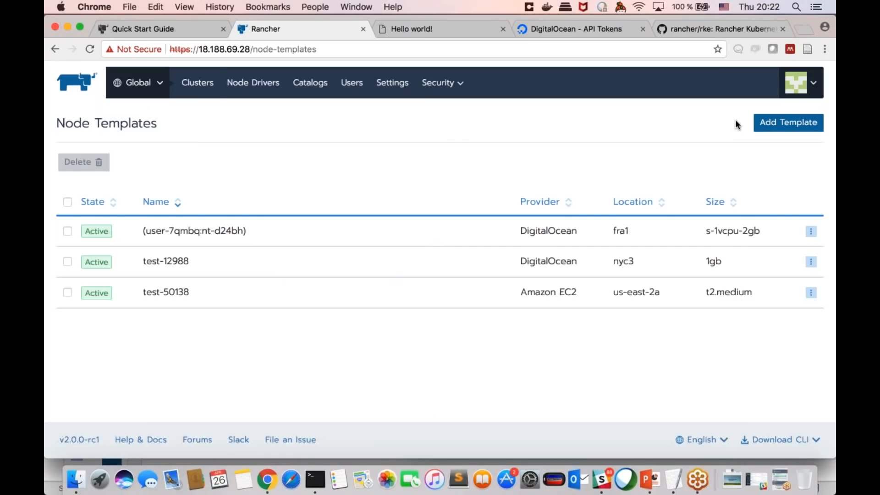
Step: Open the nodes of the demo-jan cluster and bring up its node pool configuration for editing
left_click(189, 88)
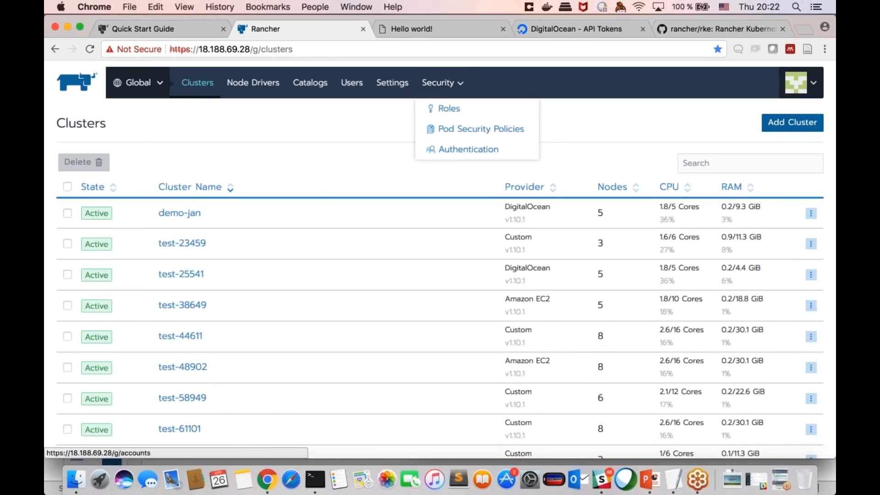
left_click(179, 213)
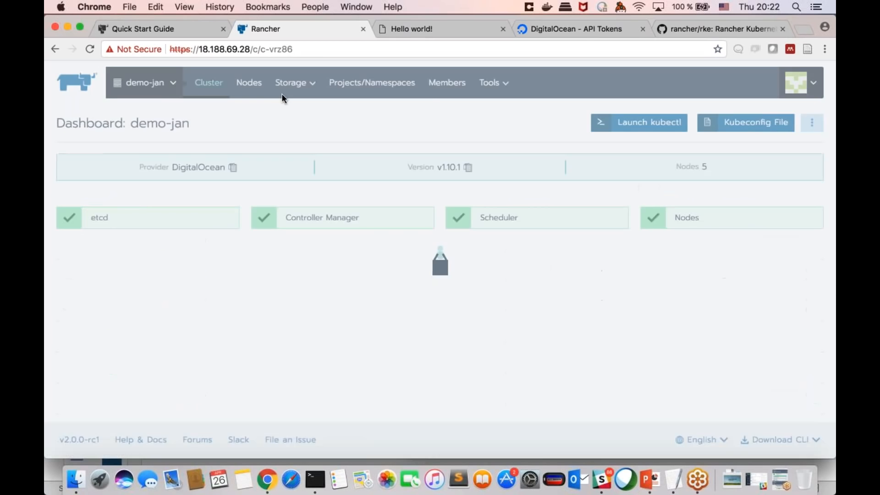
left_click(237, 83)
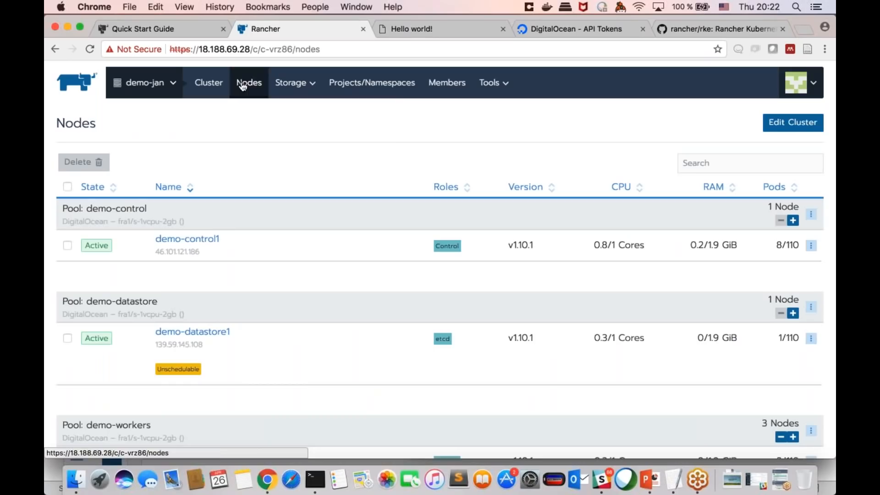
left_click(785, 124)
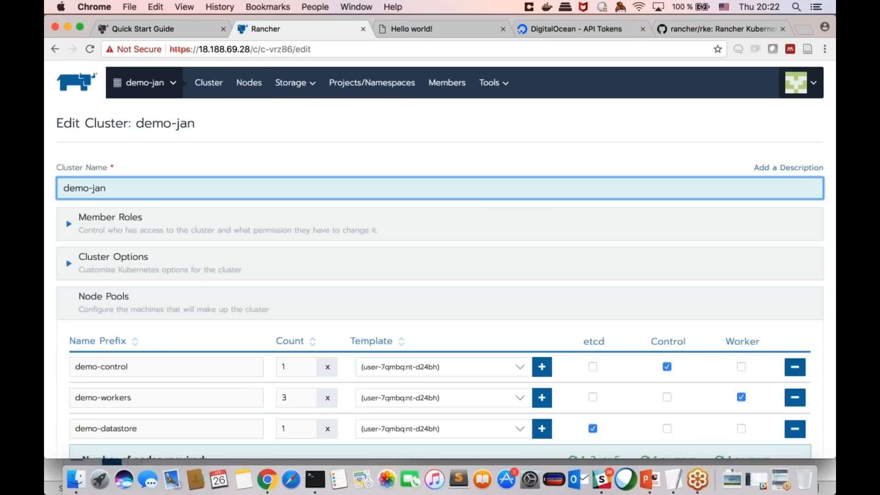
scroll(440, 260, "down", 4)
scroll(328, 183, "down", 5)
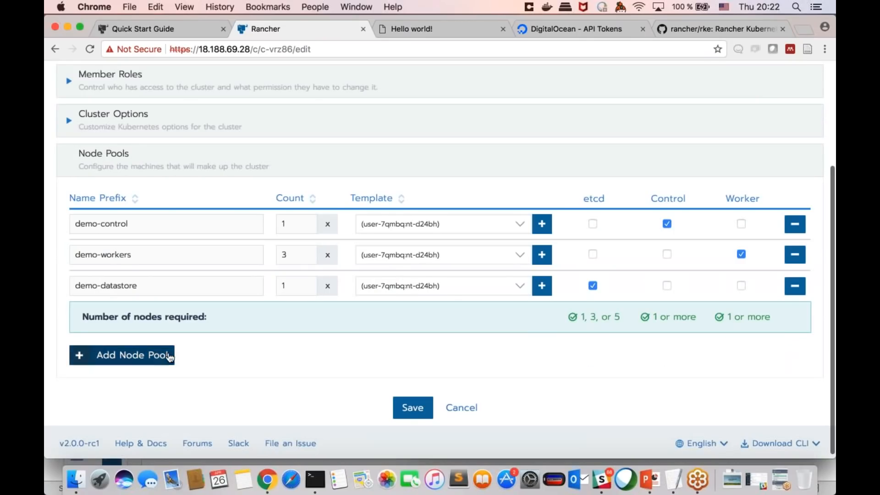
Step: Try node counts of 3 and 5 for the demo-datastore pool without saving the cluster
left_click(307, 285)
key("BackSpace")
type("3")
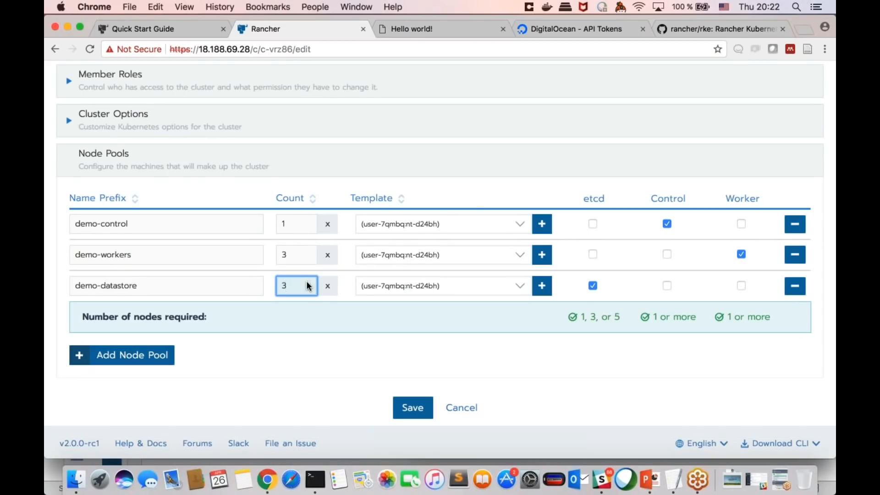
left_click(307, 283)
left_click(307, 283)
left_click(308, 282)
left_click(307, 289)
scroll(592, 154, "up", 5)
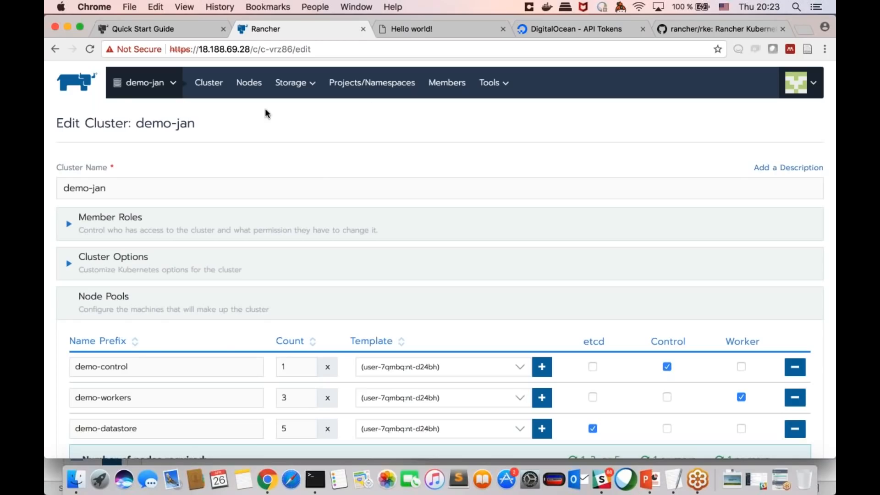
Step: Visit the demo-jan cluster dashboard, look at its Default project's workloads, and return to the cluster level
left_click(157, 88)
scroll(186, 153, "down", 5)
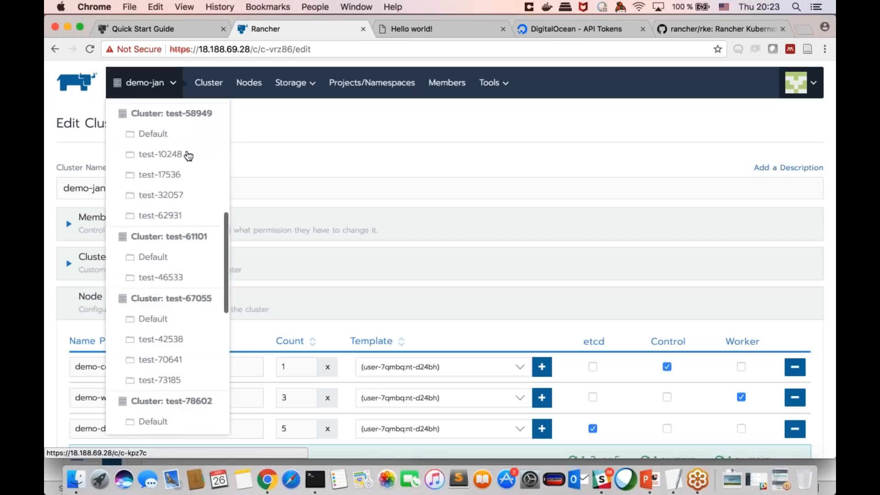
scroll(187, 156, "up", 3)
scroll(174, 124, "up", 3)
scroll(175, 119, "up", 3)
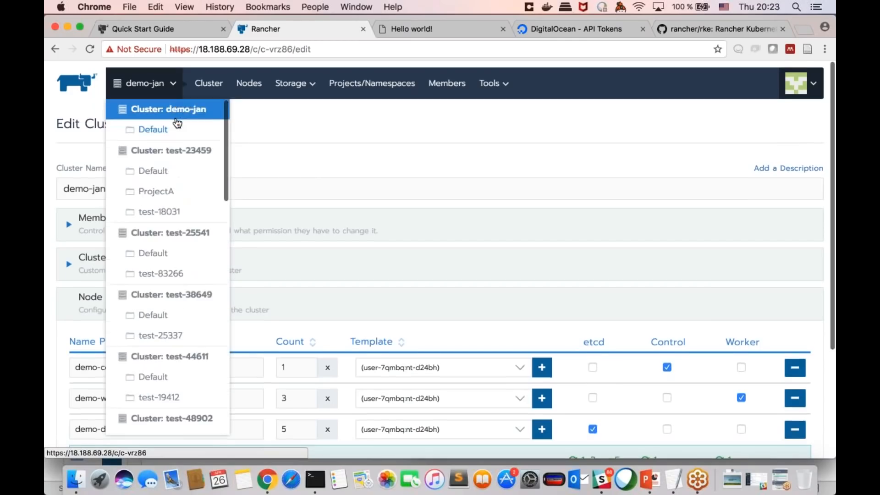
left_click(174, 114)
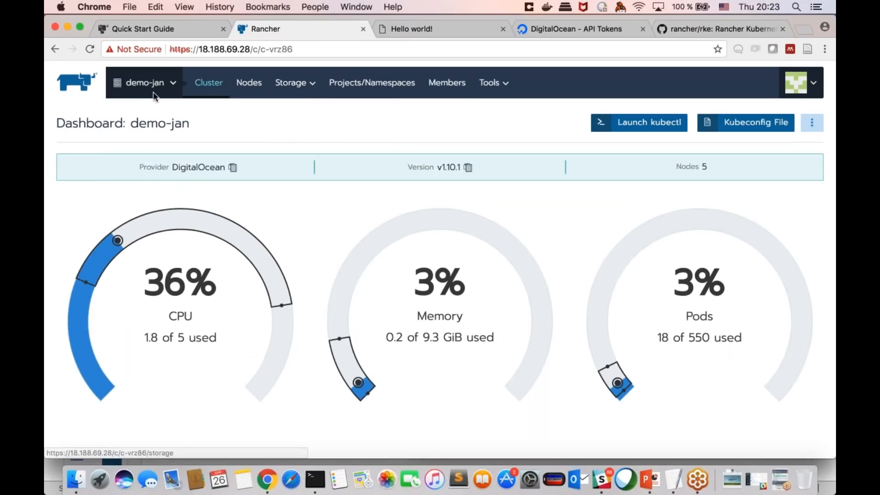
mouse_move(153, 92)
left_click(163, 130)
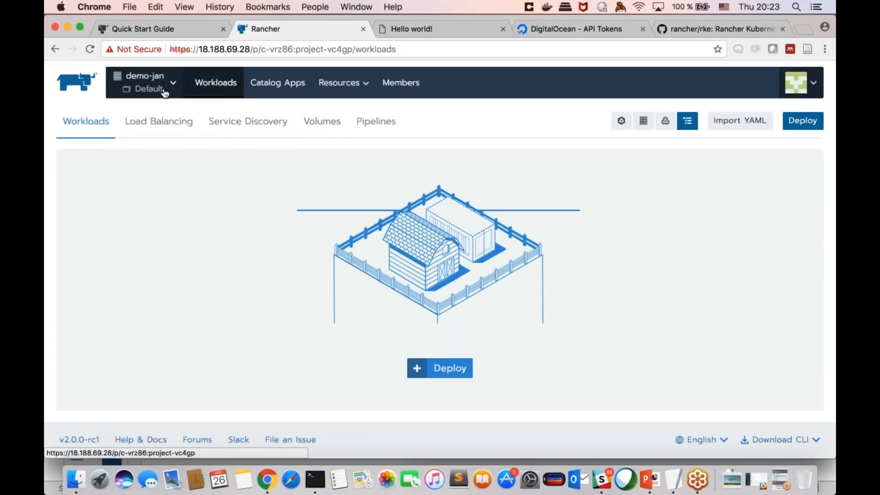
mouse_move(142, 83)
left_click(161, 112)
Step: In demo-jan's storage classes, start a new class with the Longhorn provisioner and review its parameters without saving
mouse_move(300, 85)
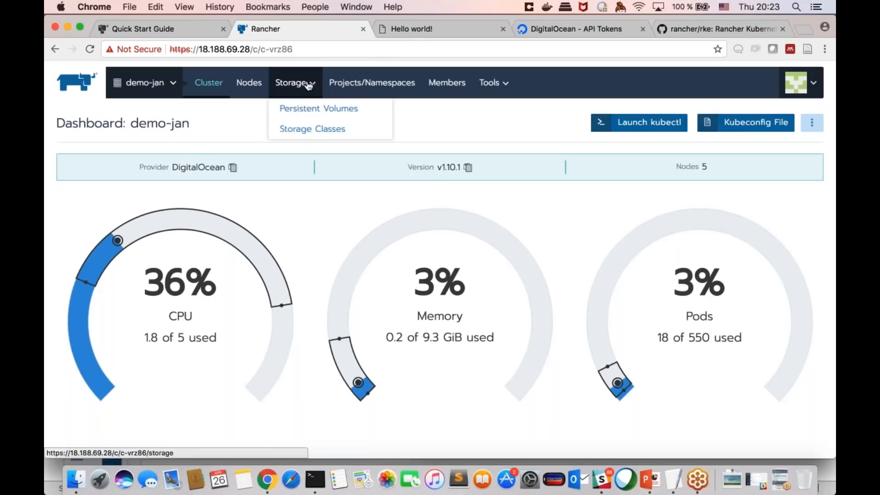
left_click(314, 130)
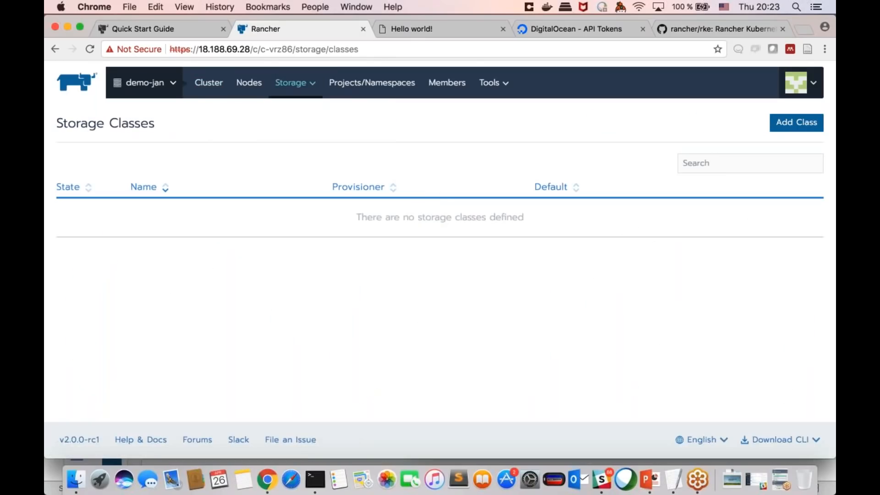
left_click(796, 122)
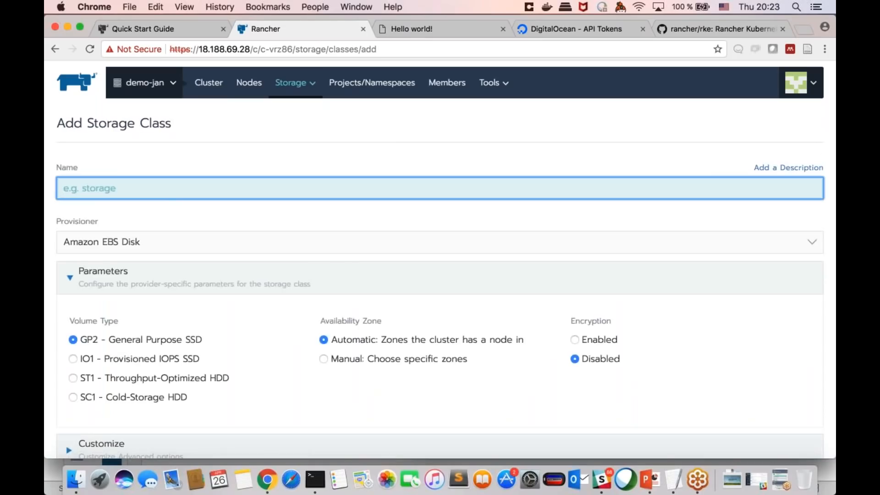
scroll(218, 248, "down", 3)
left_click(218, 149)
scroll(219, 248, "down", 2)
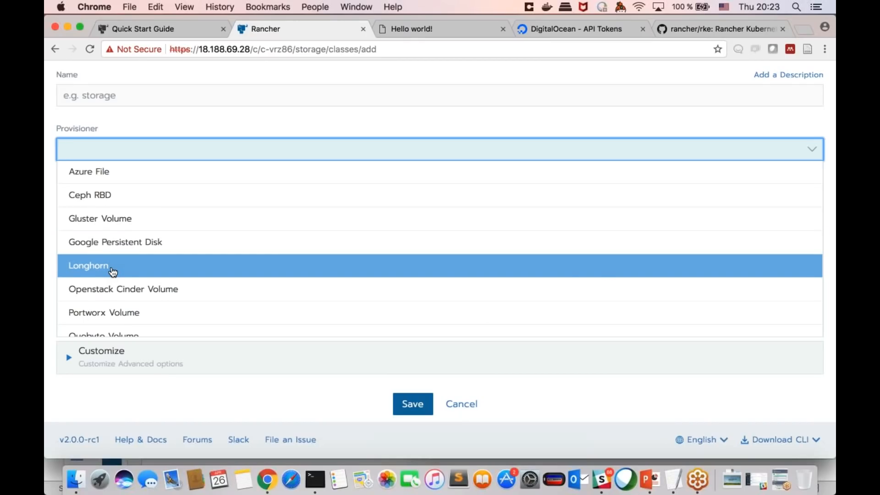
left_click(113, 271)
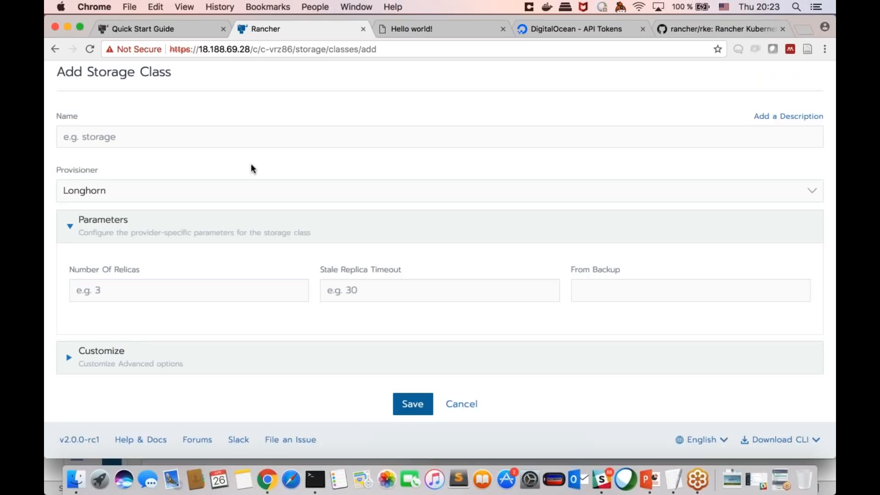
scroll(251, 164, "up", 2)
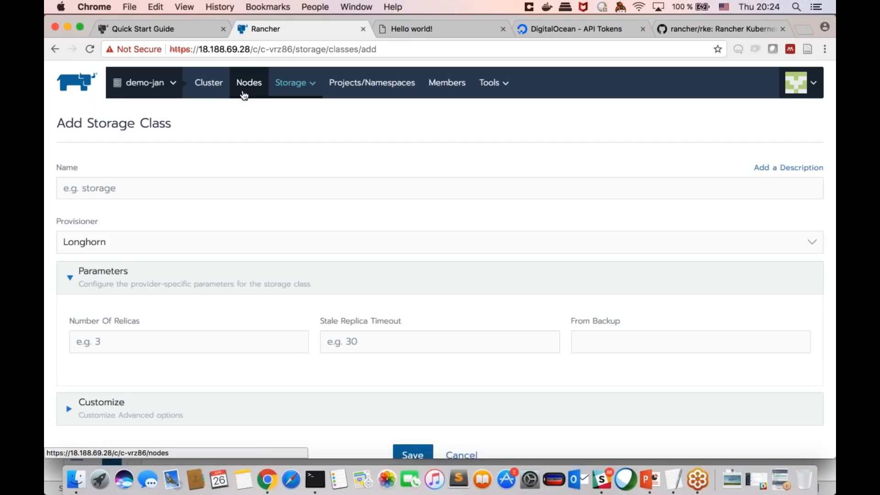
Step: Return to the global cluster list and start adding a cluster with the Custom provider
left_click(207, 83)
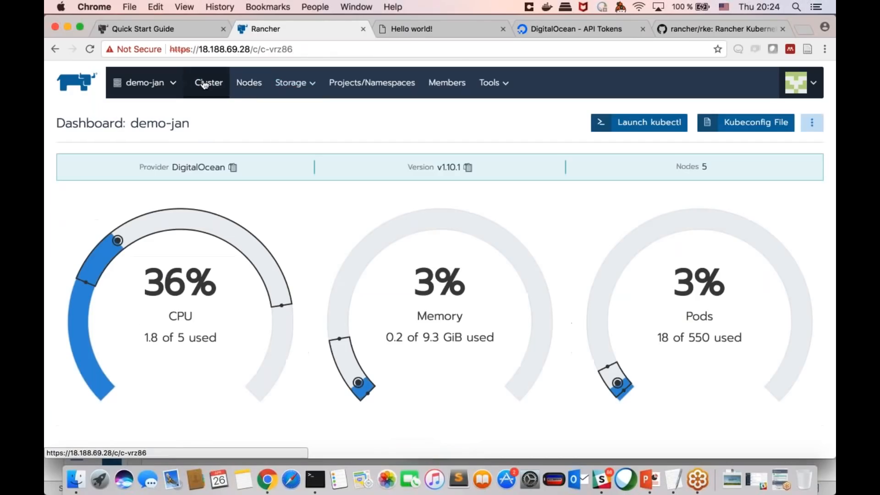
mouse_move(145, 82)
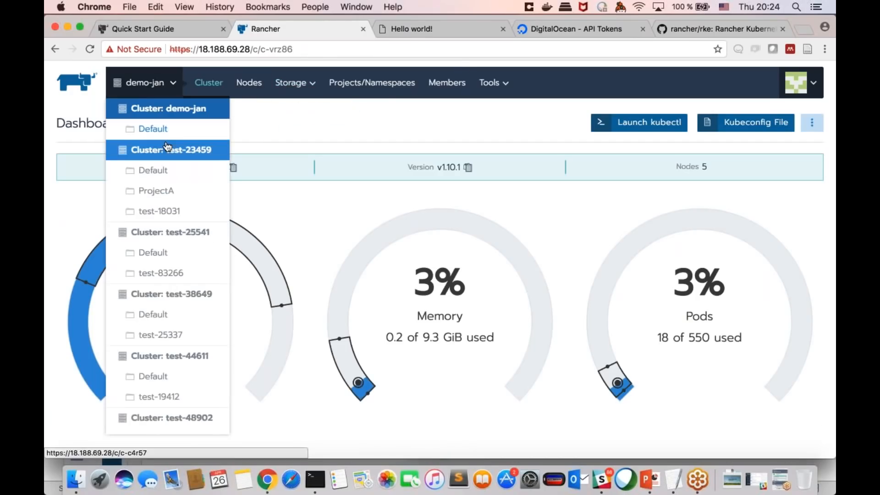
scroll(157, 390, "down", 10)
left_click(138, 423)
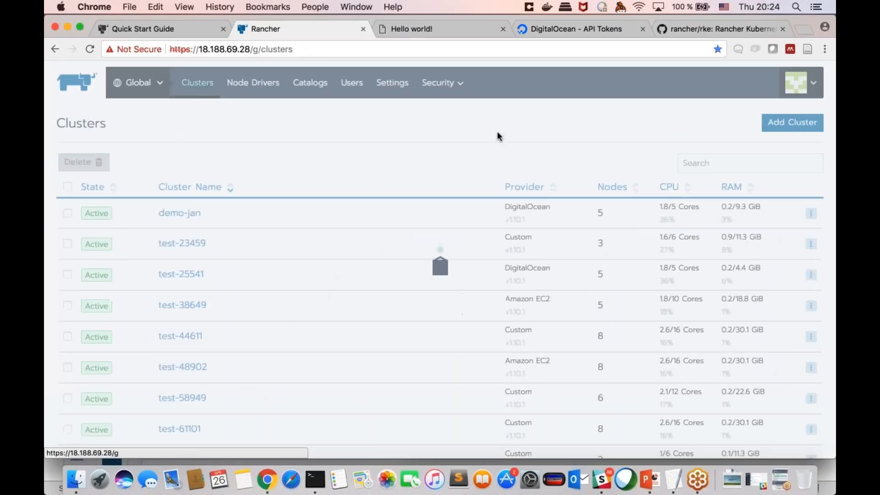
left_click(793, 122)
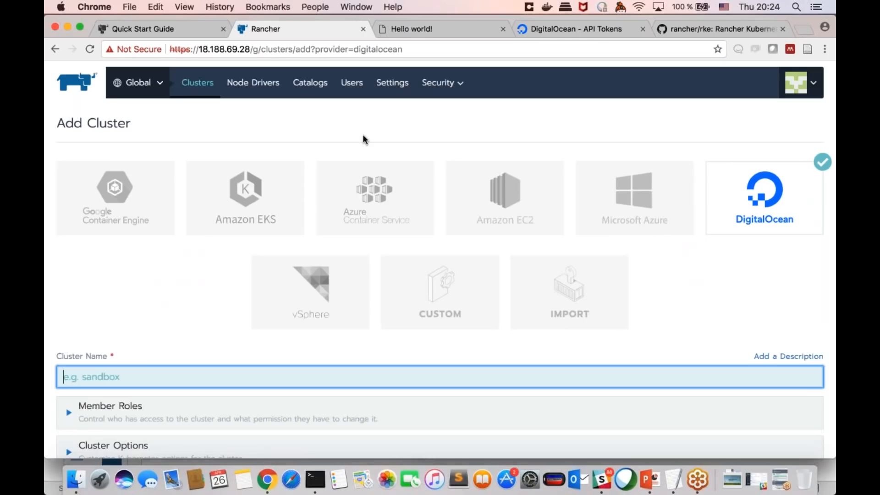
scroll(363, 140, "down", 2)
left_click(433, 259)
scroll(439, 248, "down", 2)
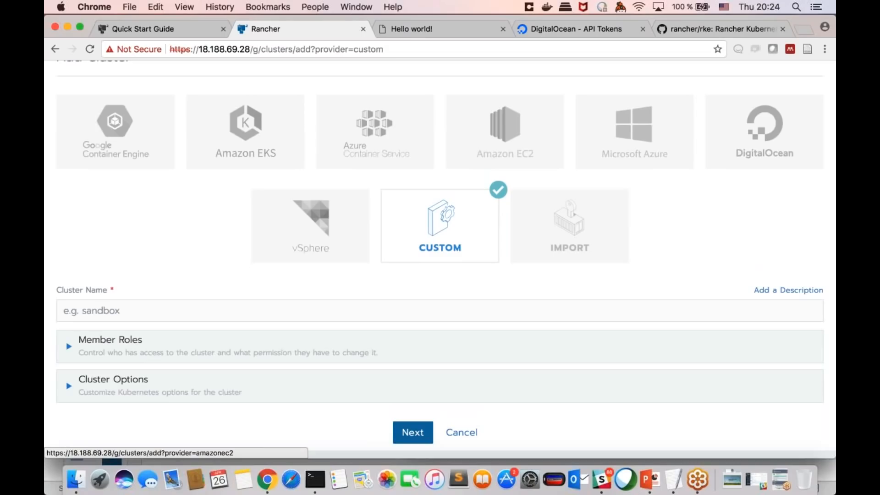
scroll(438, 213, "down", 2)
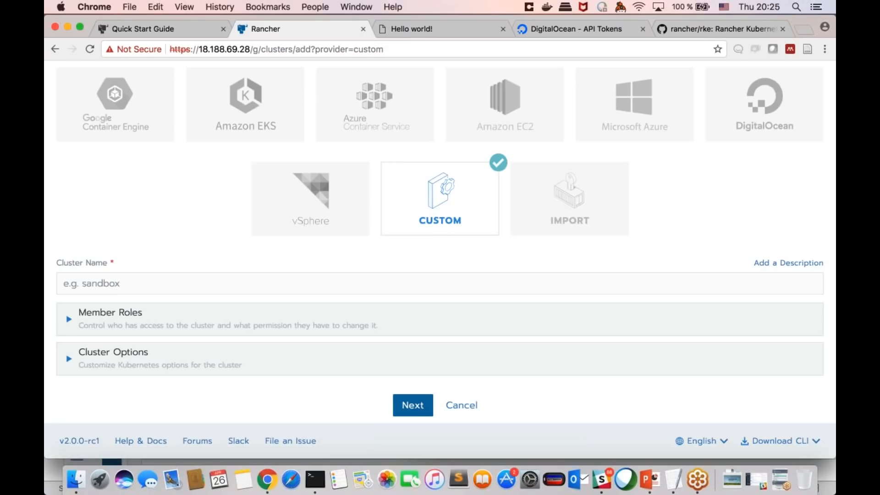
scroll(440, 261, "down", 1)
scroll(440, 242, "up", 1)
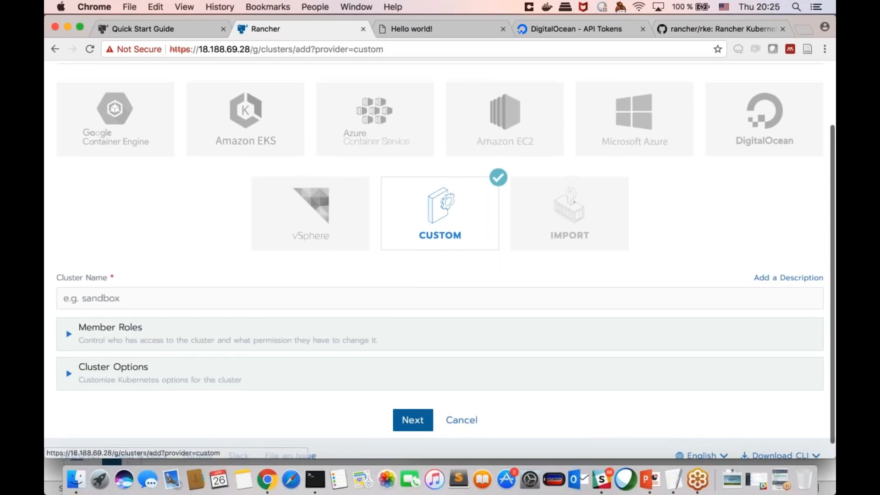
scroll(440, 242, "down", 1)
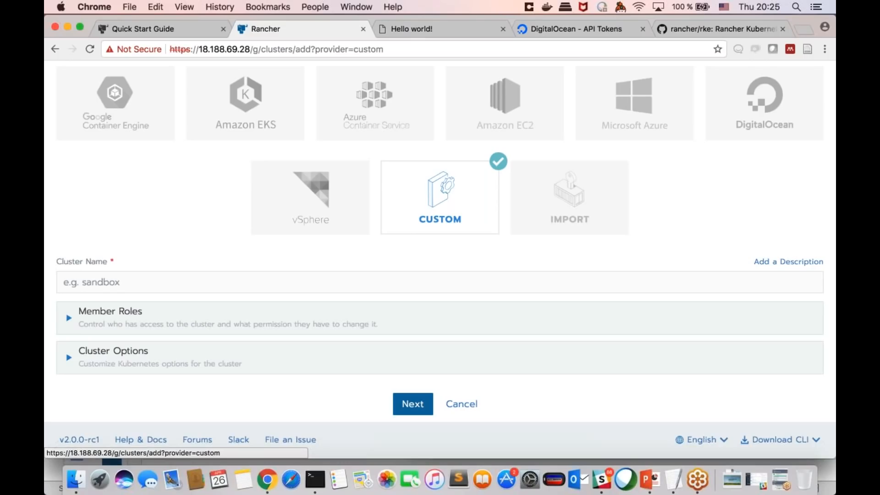
scroll(420, 255, "up", 1)
scroll(352, 248, "down", 1)
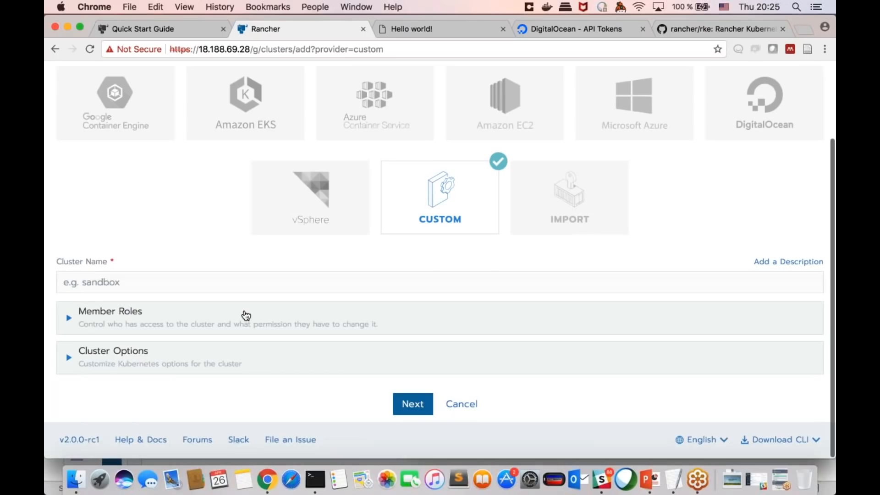
scroll(257, 309, "up", 2)
scroll(298, 293, "down", 2)
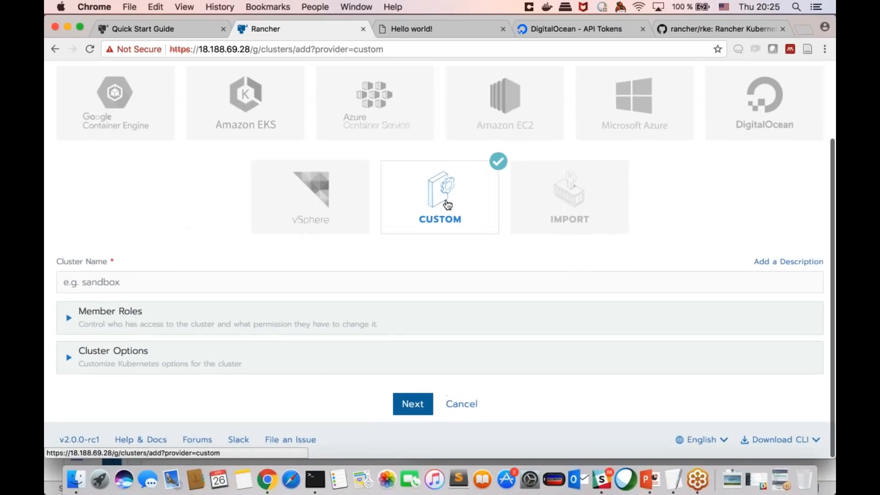
Step: Proceed with the custom cluster without entering a name, and highlight the node registration command for the Worker role
left_click(409, 397)
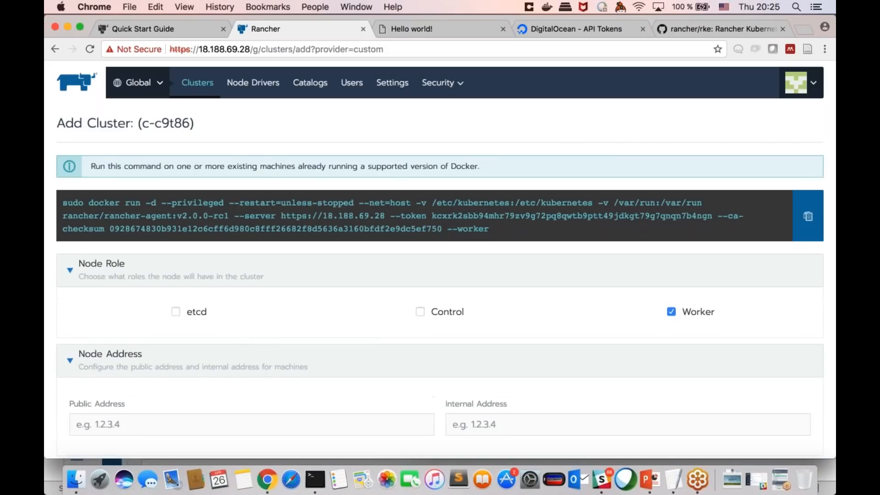
scroll(494, 216, "down", 1)
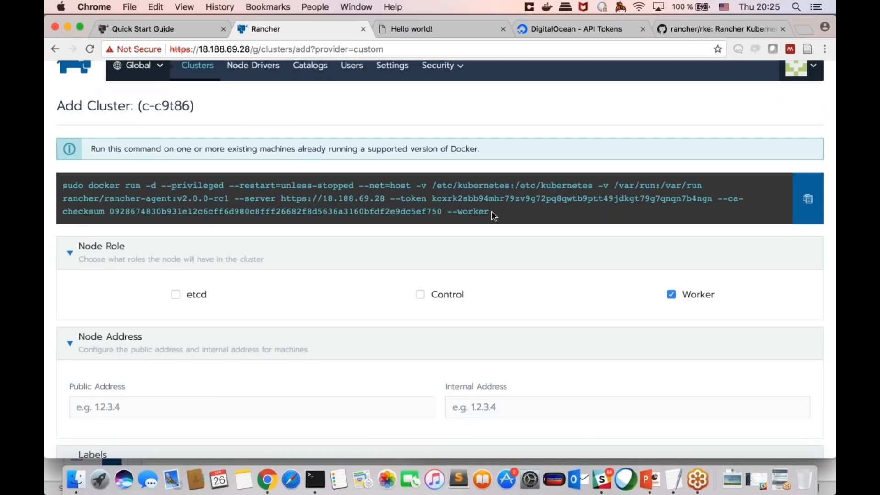
left_click_drag(494, 215, 126, 186)
left_click(131, 186)
Step: Change the node role from Worker to etcd and highlight the updated registration command
left_click(672, 296)
left_click(176, 296)
left_click_drag(479, 212, 93, 185)
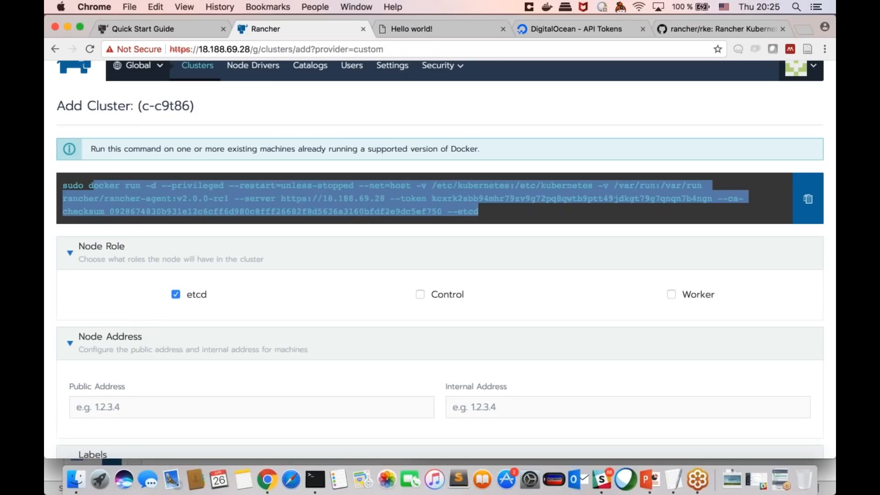
Step: Change the custom cluster's node role from etcd to Control
left_click(93, 186)
left_click(447, 294)
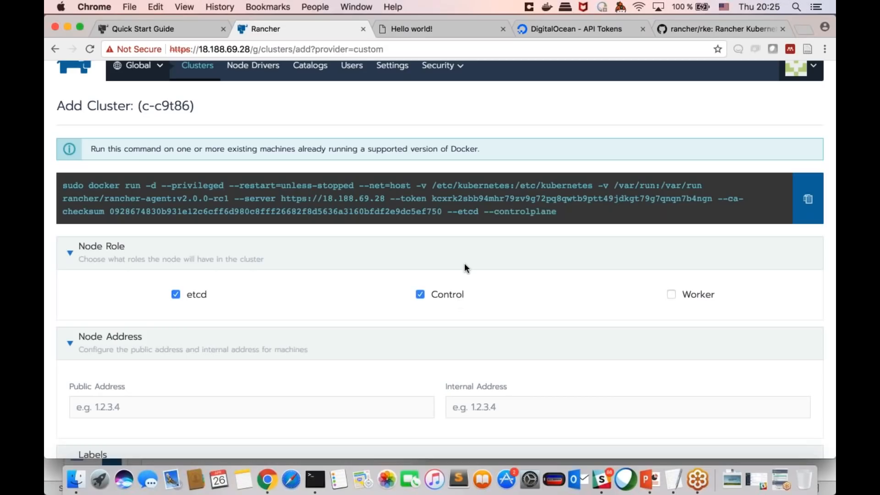
triple_click(191, 293)
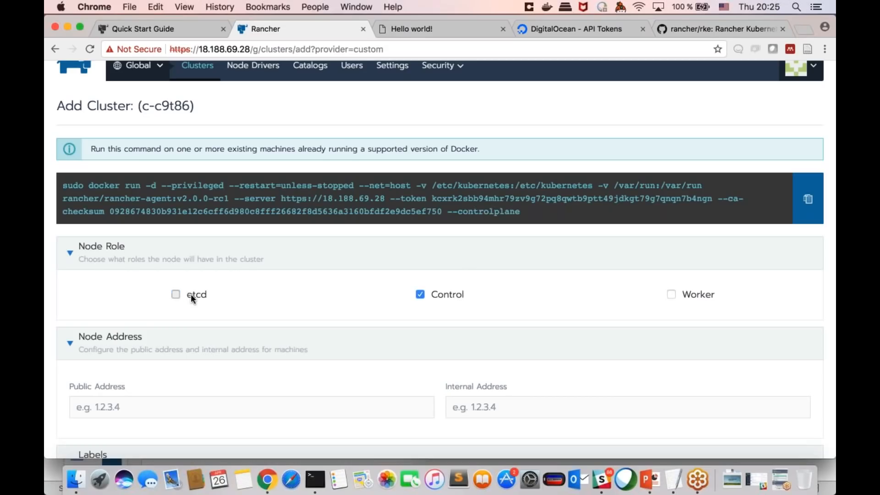
Step: Change the node role from Control to Worker, highlight the updated registration command, and review the node address options
left_click(444, 295)
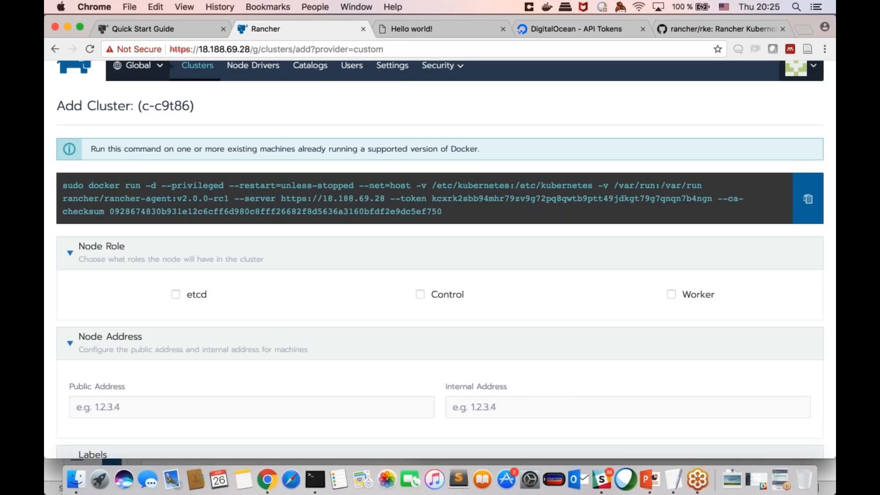
left_click(691, 295)
left_click_drag(504, 212, 580, 216)
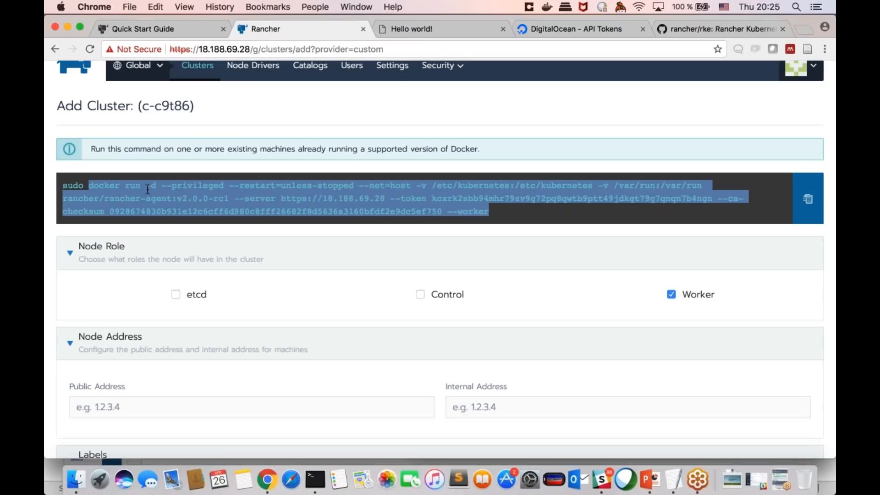
scroll(147, 190, "down", 3)
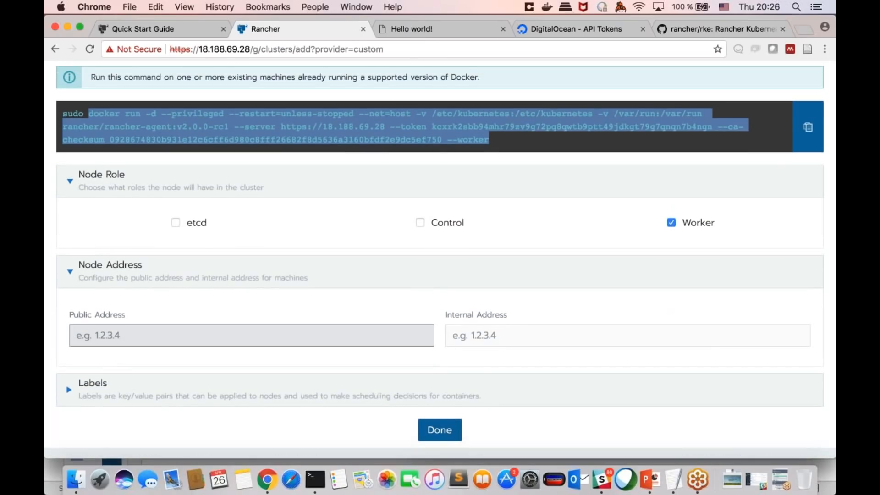
scroll(252, 335, "up", 4)
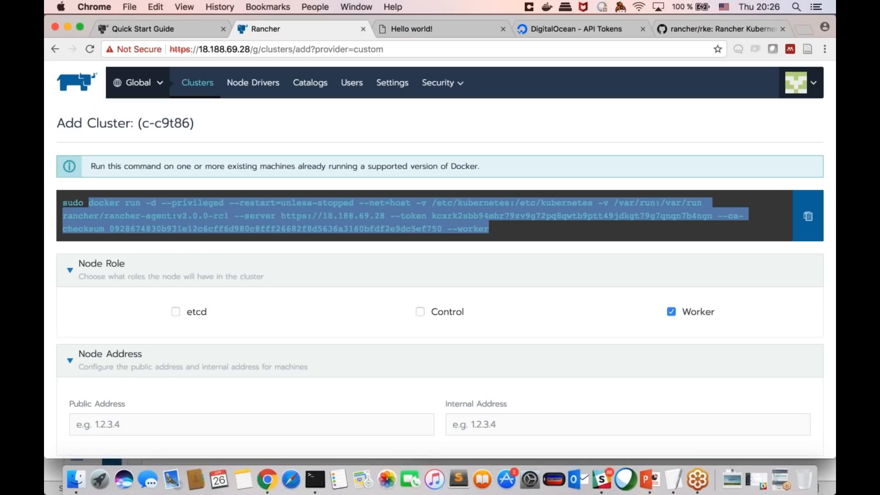
left_click(494, 229)
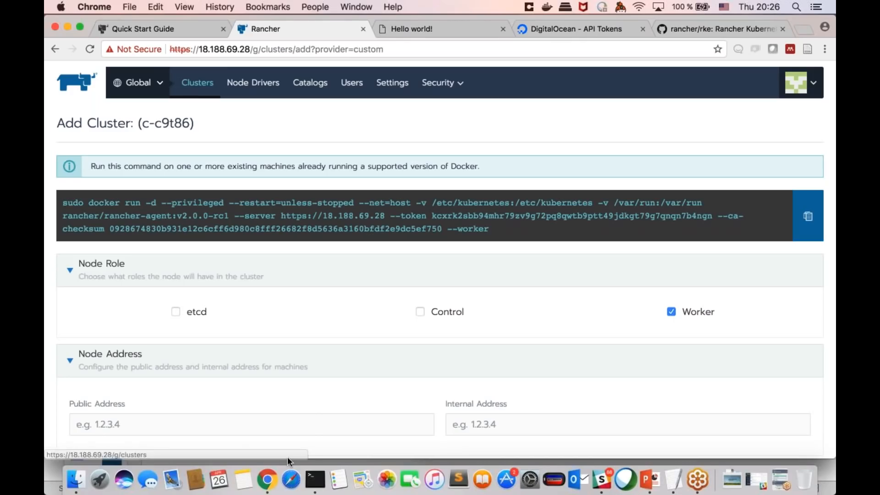
Step: Switch to Terminal to review the Rancher server host's session, and return to the custom cluster page in Chrome
left_click(315, 480)
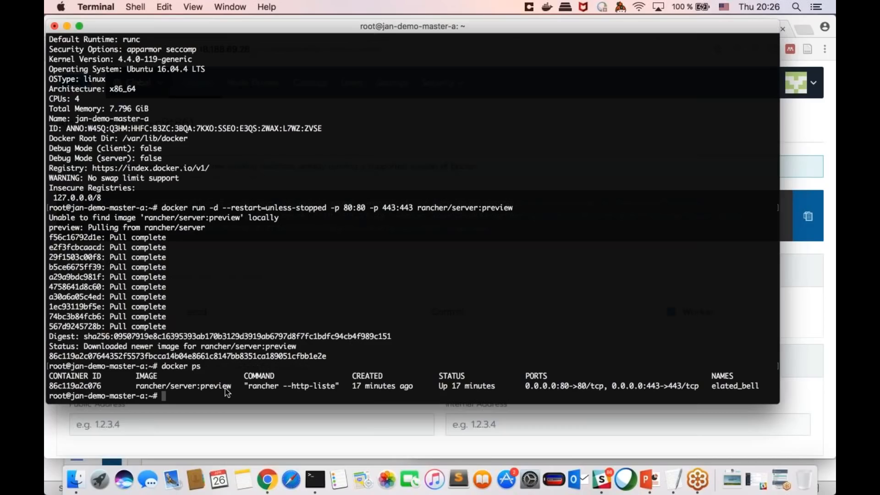
left_click(172, 408)
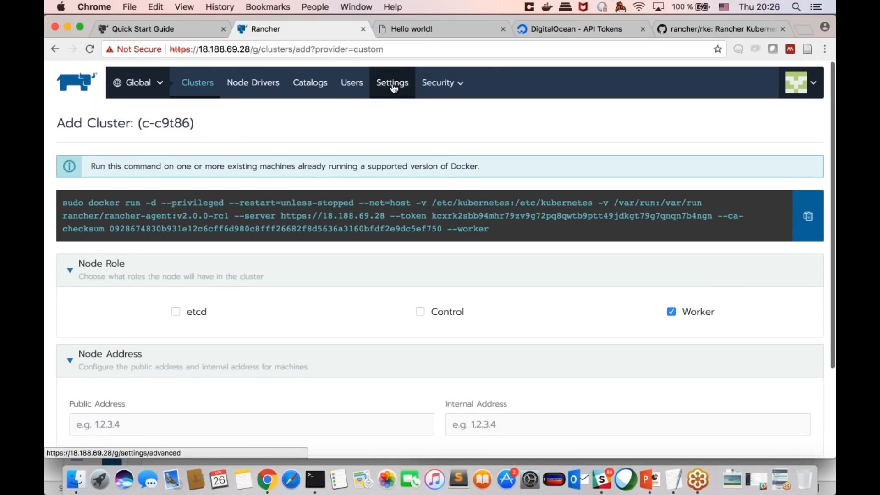
mouse_move(440, 85)
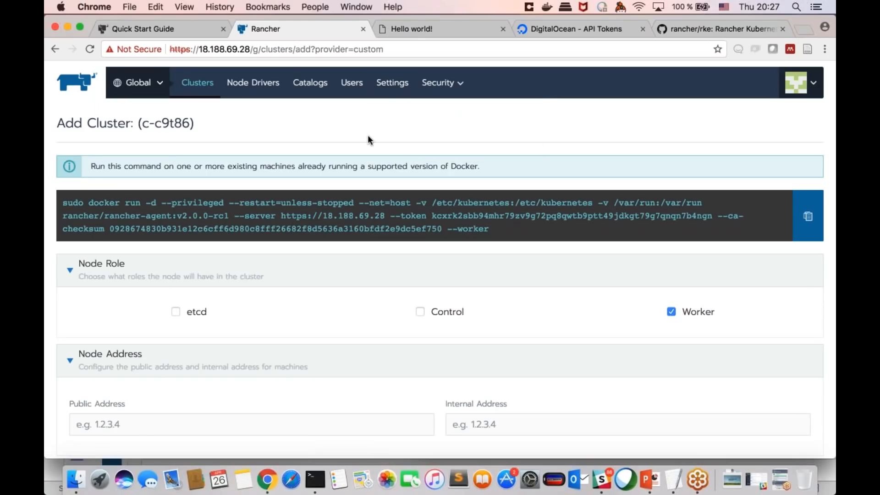
left_click(314, 480)
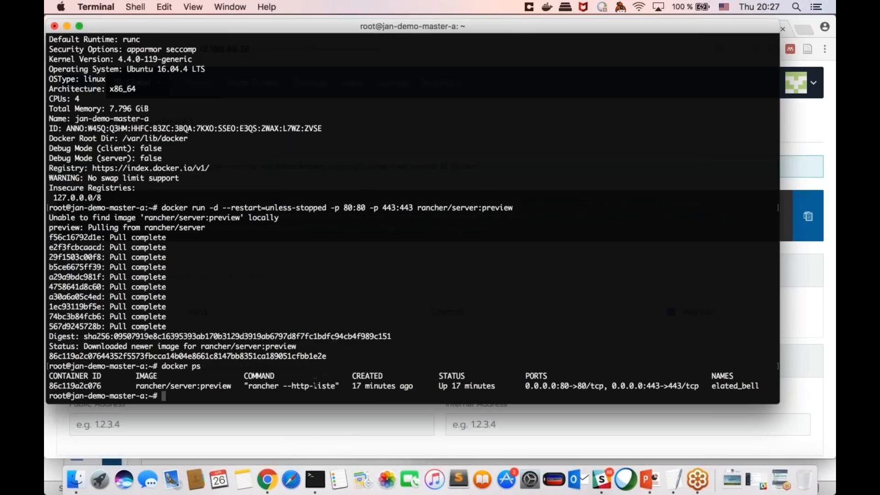
left_click(318, 407)
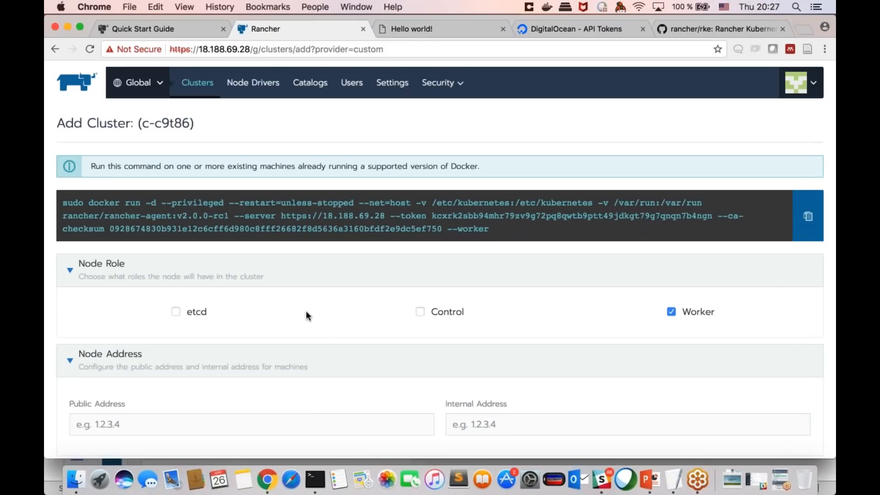
scroll(446, 260, "down", 1)
scroll(445, 260, "up", 1)
Step: Check the global settings page and open the Logging configuration of cluster test-85133
mouse_move(454, 92)
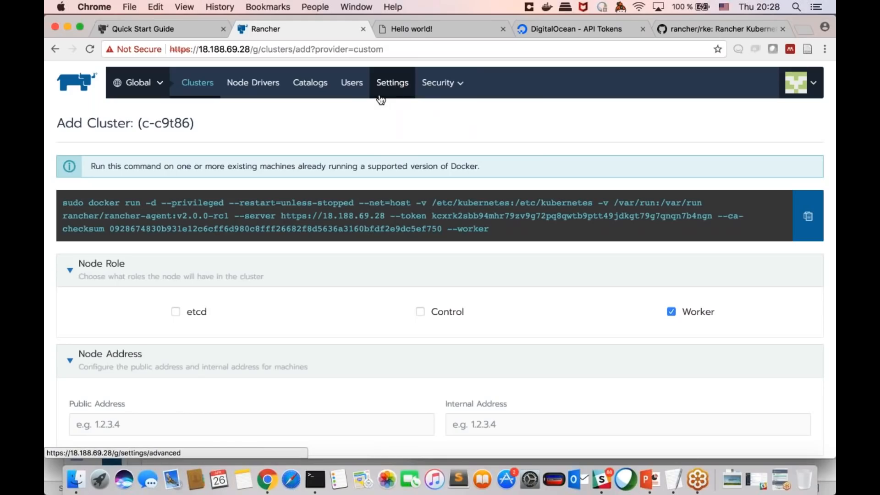
left_click(391, 88)
mouse_move(140, 87)
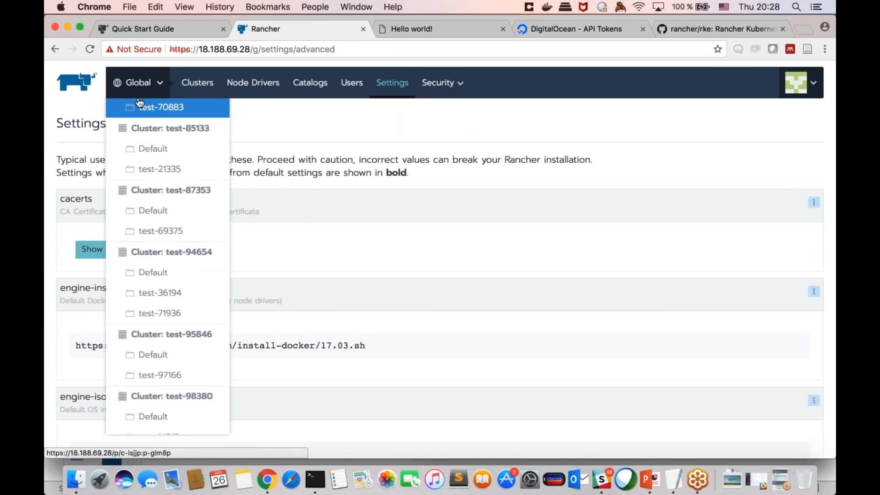
left_click(150, 128)
mouse_move(495, 82)
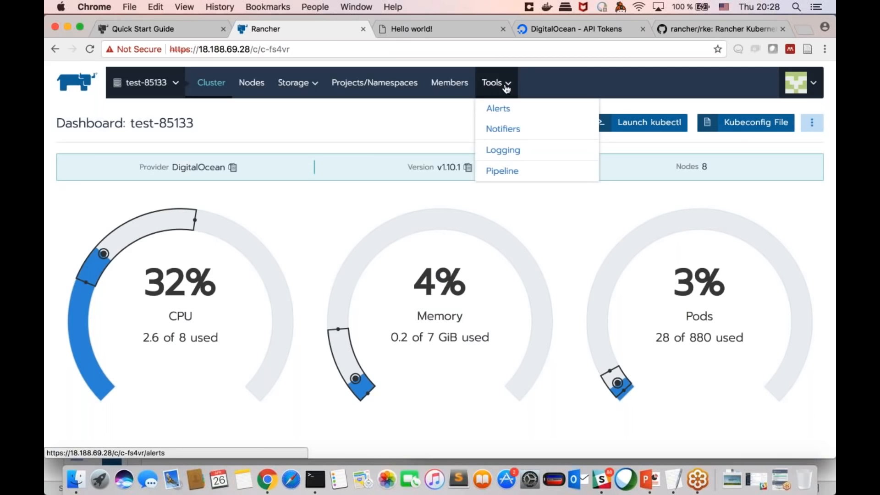
left_click(503, 150)
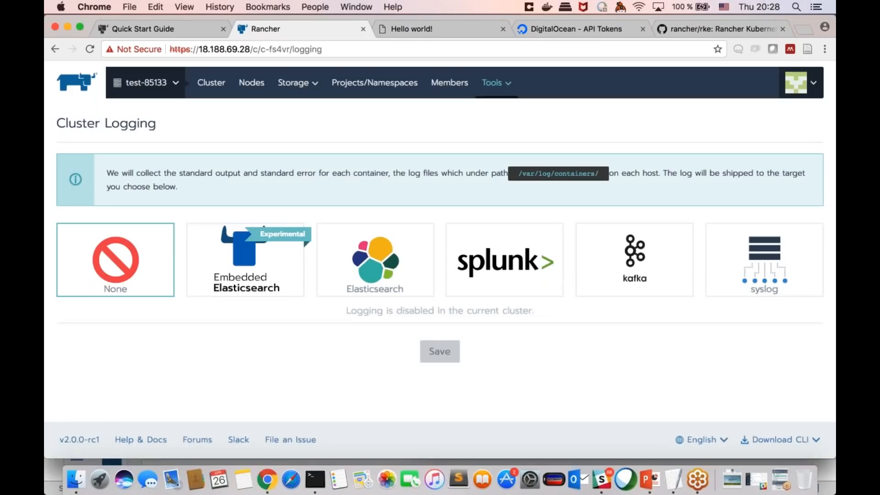
Step: Choose syslog as the cluster logging target and review its endpoint, severity and additional logging options without saving
left_click(760, 268)
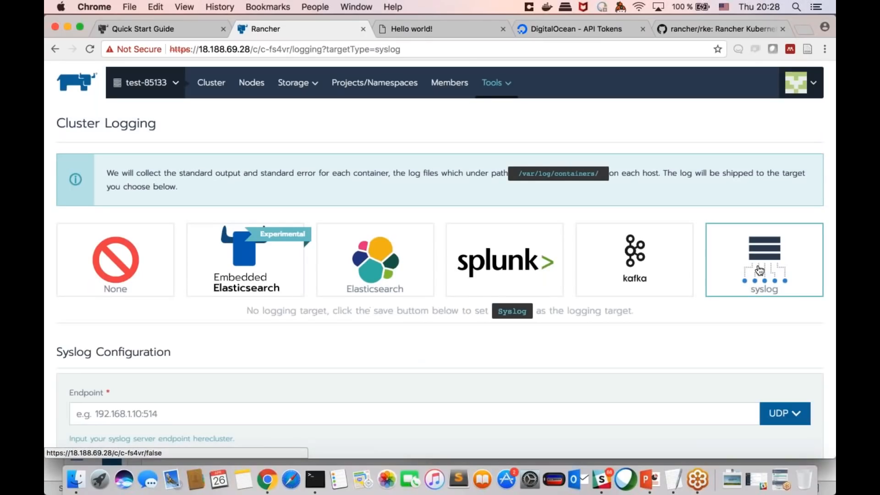
scroll(759, 268, "down", 1)
scroll(746, 264, "down", 3)
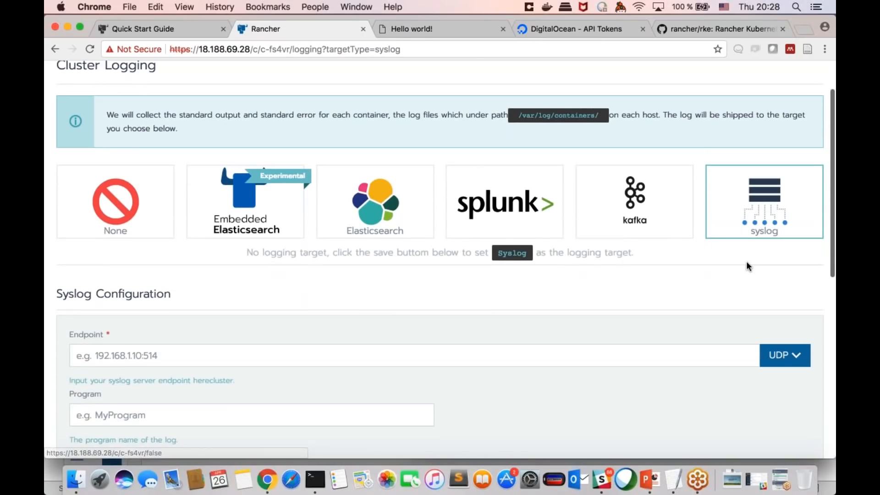
scroll(746, 264, "down", 3)
scroll(747, 266, "down", 3)
left_click(173, 229)
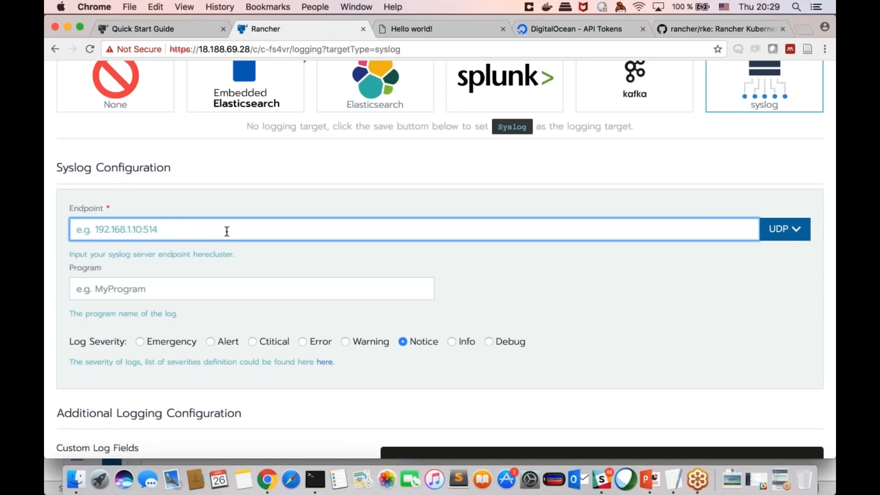
scroll(278, 235, "up", 2)
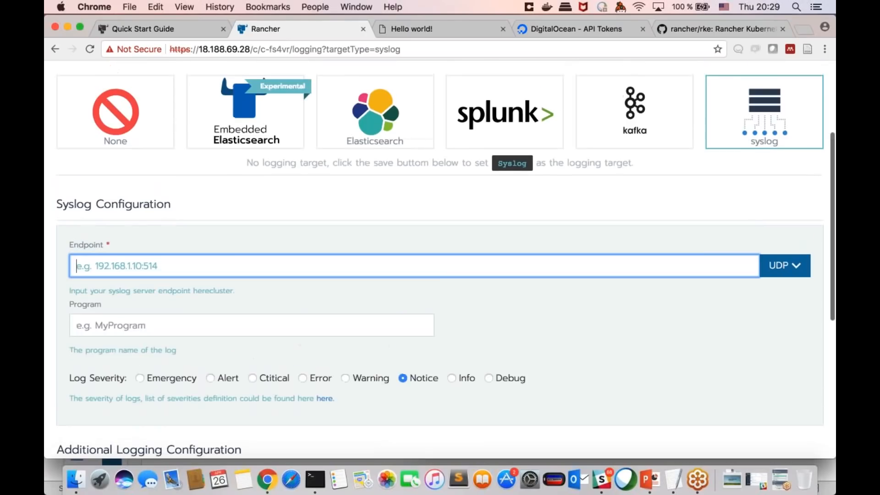
scroll(279, 234, "down", 3)
scroll(440, 260, "down", 3)
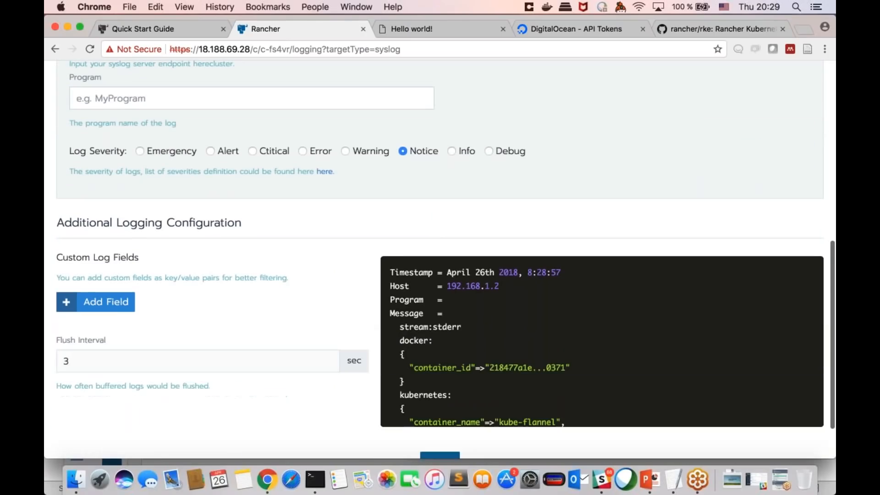
scroll(440, 259, "up", 8)
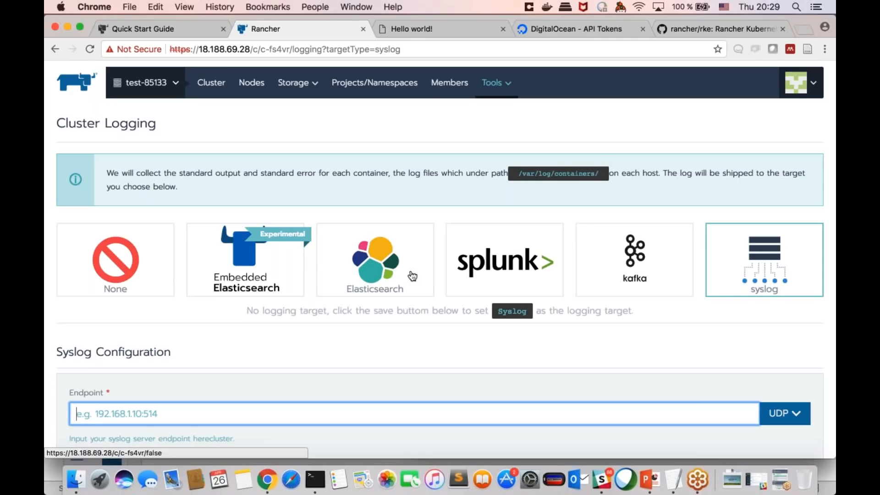
scroll(412, 276, "down", 3)
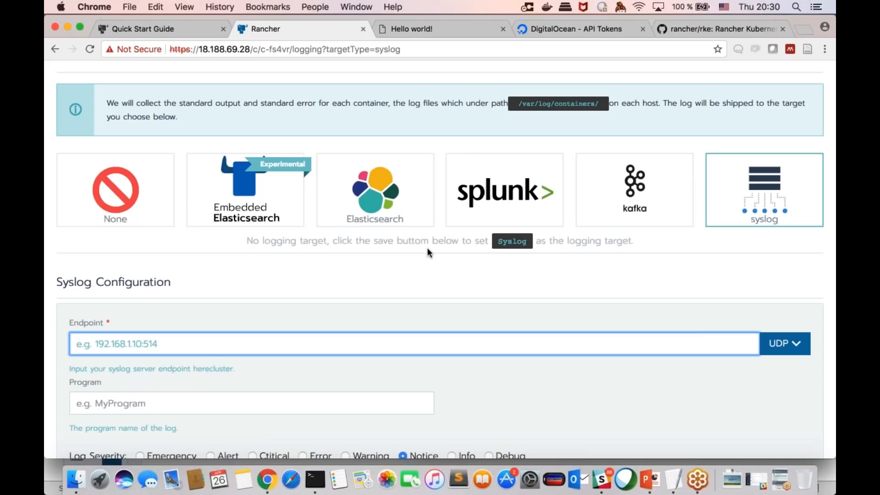
scroll(427, 248, "up", 3)
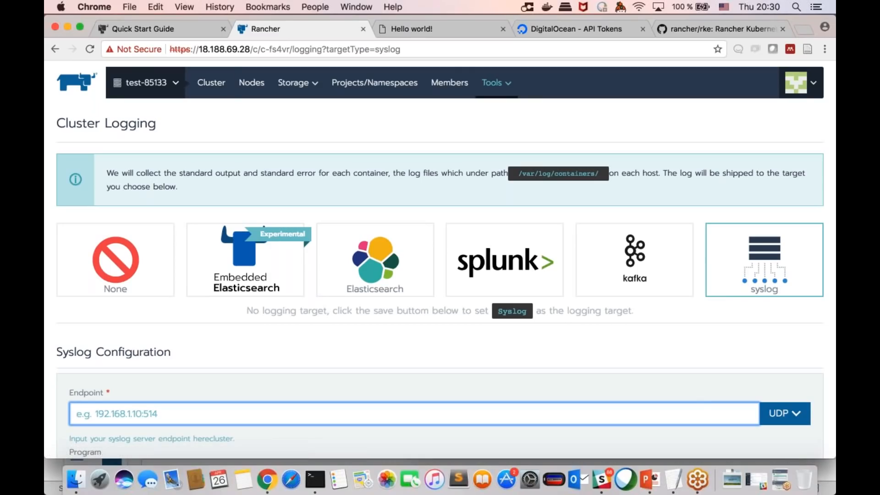
left_click(277, 142)
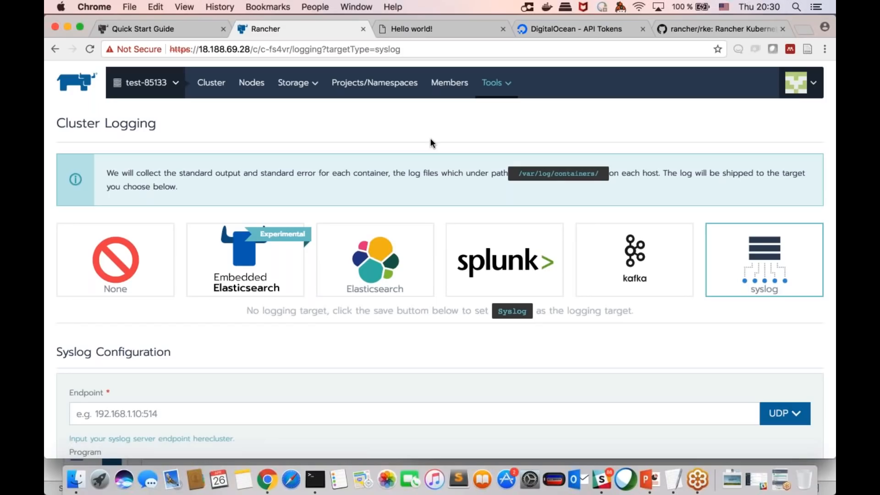
Step: Leave cluster logging and view the workloads of test-85133's test-21335 and Default projects
left_click(210, 82)
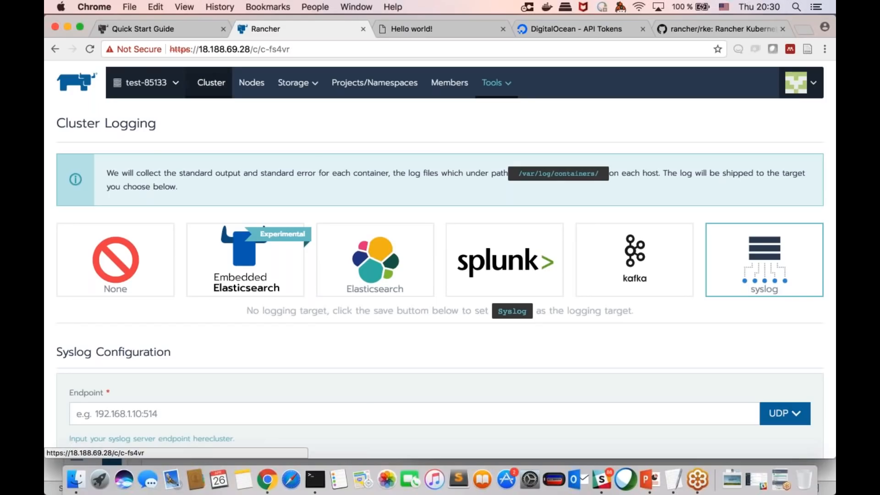
mouse_move(151, 83)
left_click(171, 166)
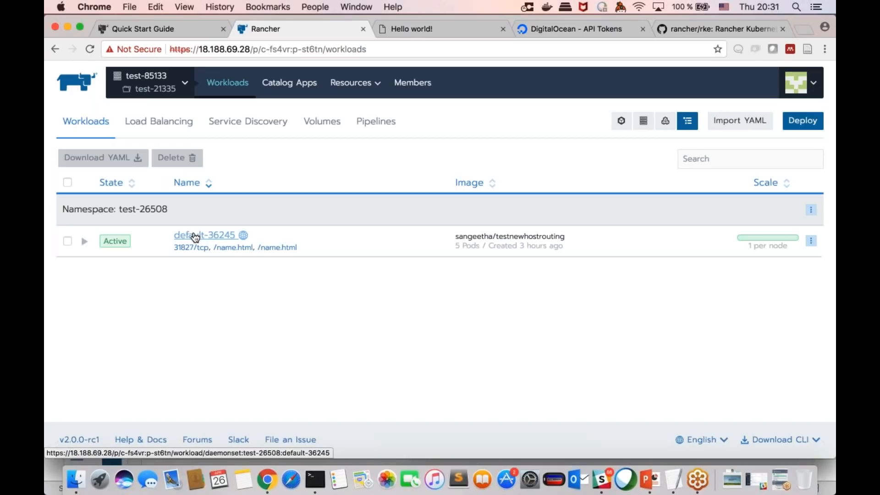
left_click(180, 90)
left_click(165, 148)
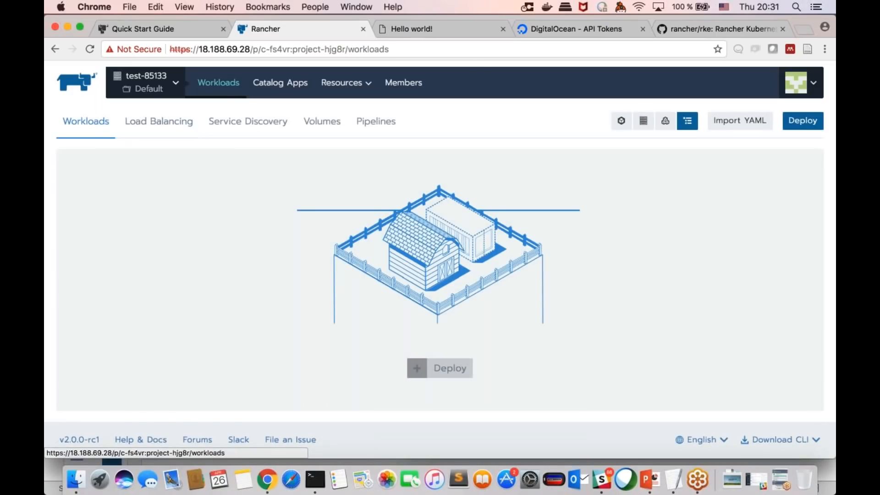
Step: Open the Default project of cluster test-23459 and start editing its hello workload
left_click(176, 83)
scroll(164, 169, "up", 10)
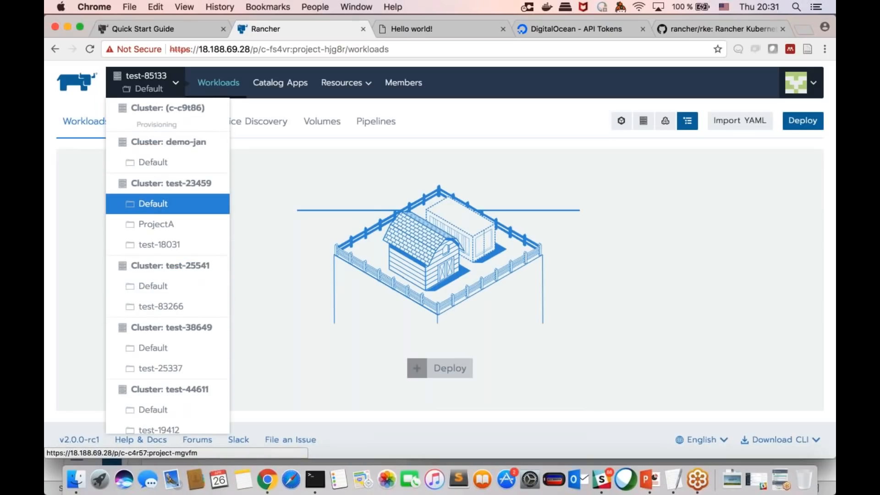
left_click(166, 204)
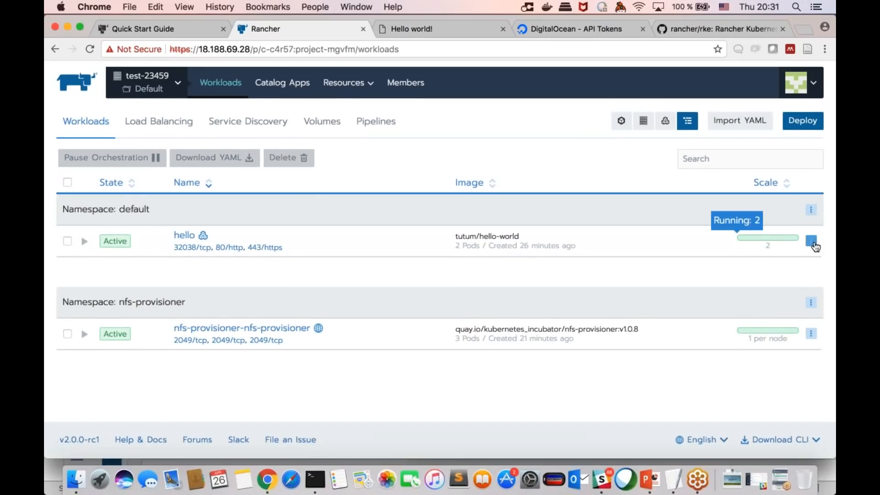
left_click(810, 241)
left_click(592, 257)
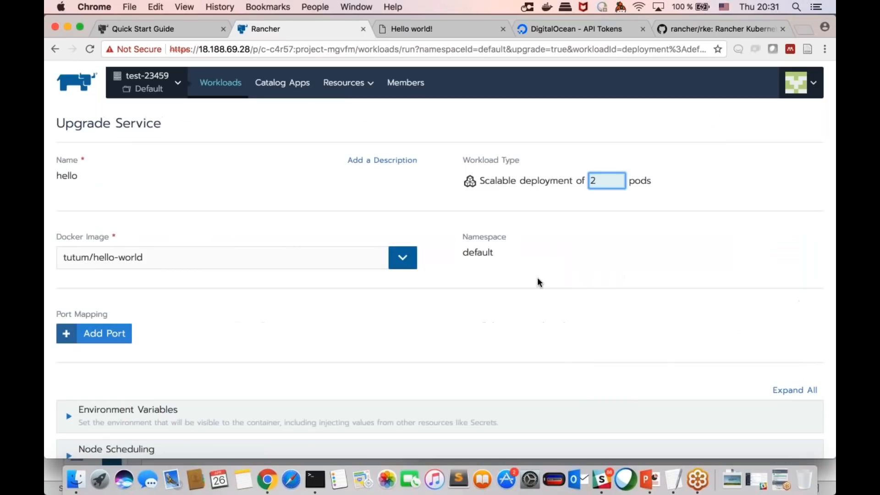
Step: Add a blank port mapping row to the hello workload, review the remaining upgrade settings, and cancel the upgrade
scroll(226, 338, "down", 3)
left_click(94, 278)
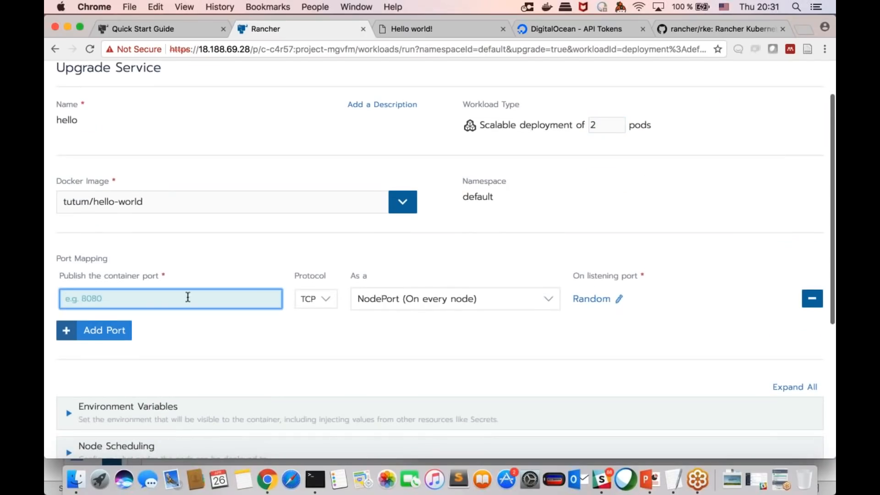
scroll(440, 260, "down", 1)
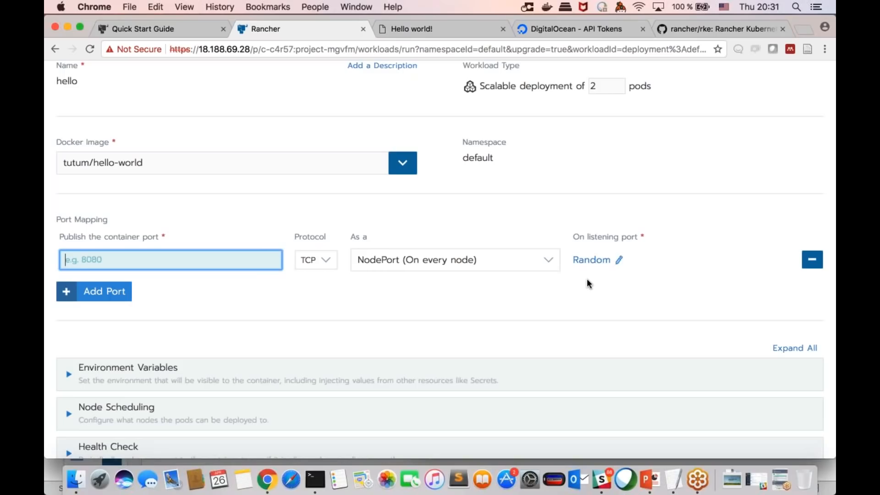
scroll(588, 280, "down", 1)
scroll(587, 280, "down", 3)
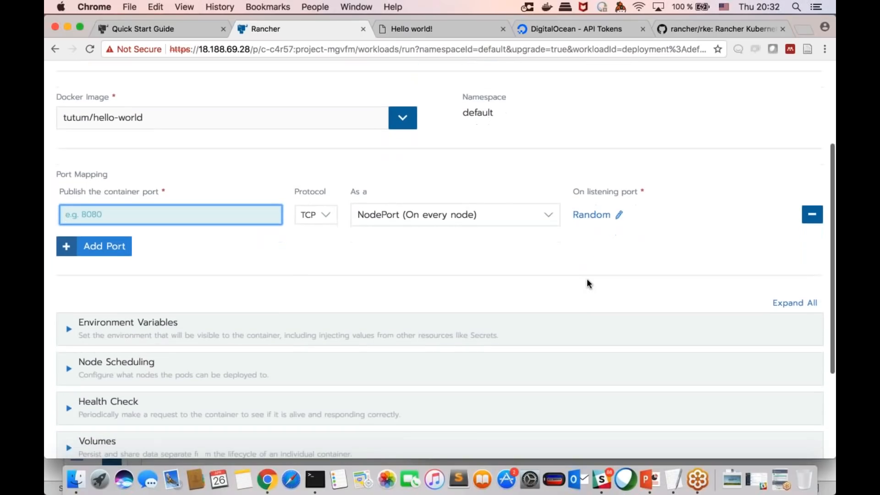
scroll(587, 283, "down", 1)
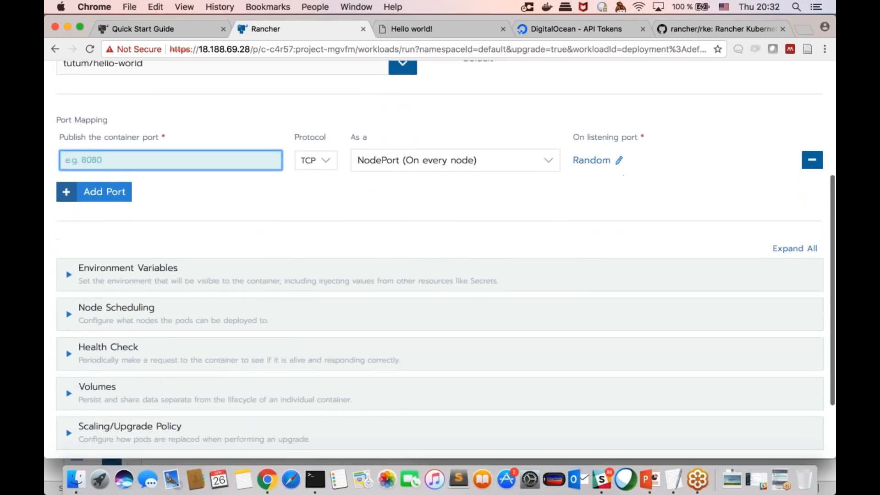
scroll(588, 284, "down", 1)
scroll(588, 283, "up", 3)
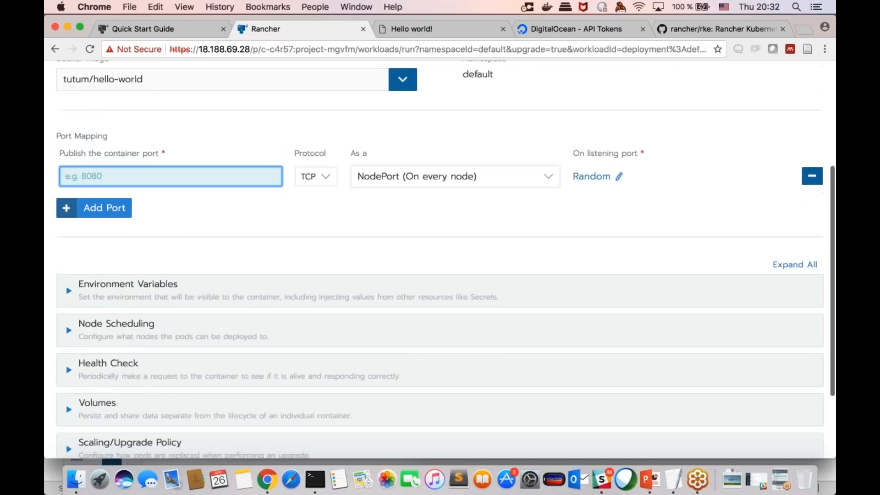
scroll(588, 283, "down", 5)
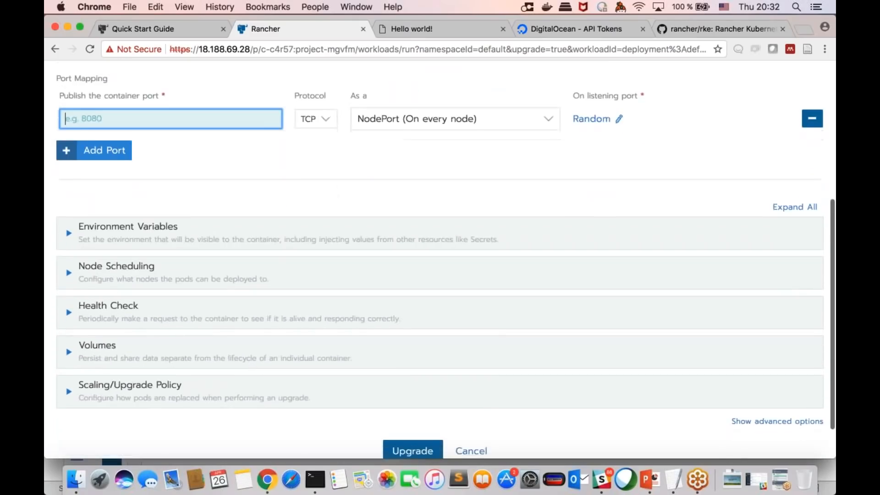
scroll(587, 284, "up", 4)
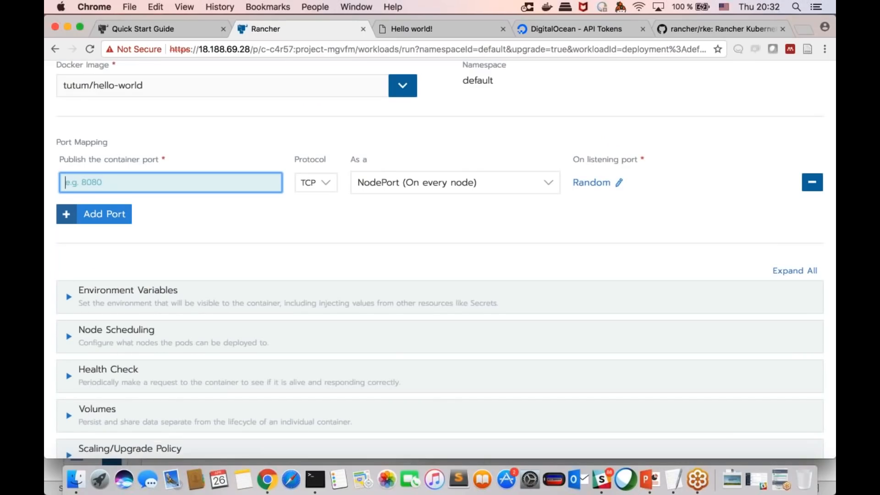
scroll(463, 414, "down", 5)
left_click(465, 406)
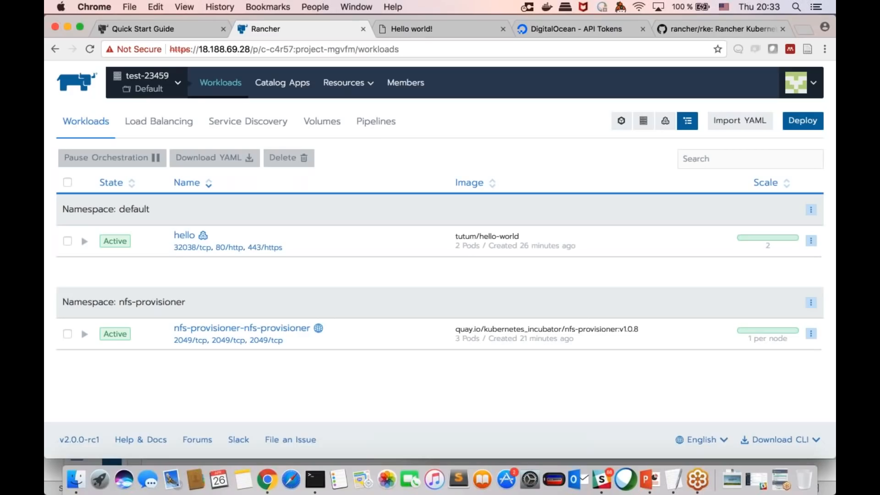
Step: Switch to Terminal to check the Rancher server container's published ports, and return to the Rancher page in Chrome
left_click(149, 88)
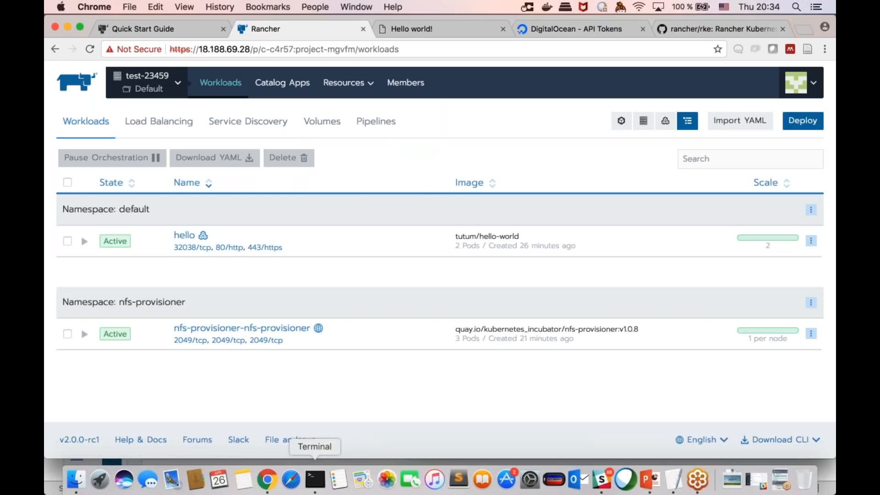
left_click(314, 480)
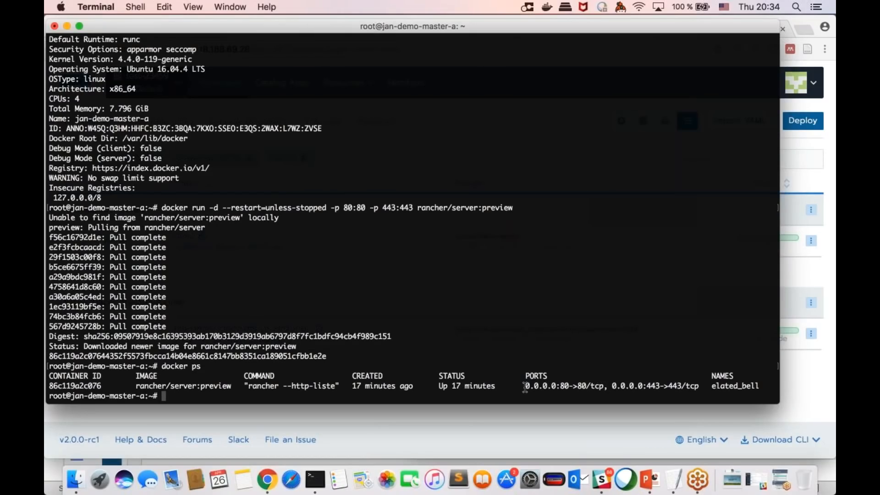
left_click(461, 419)
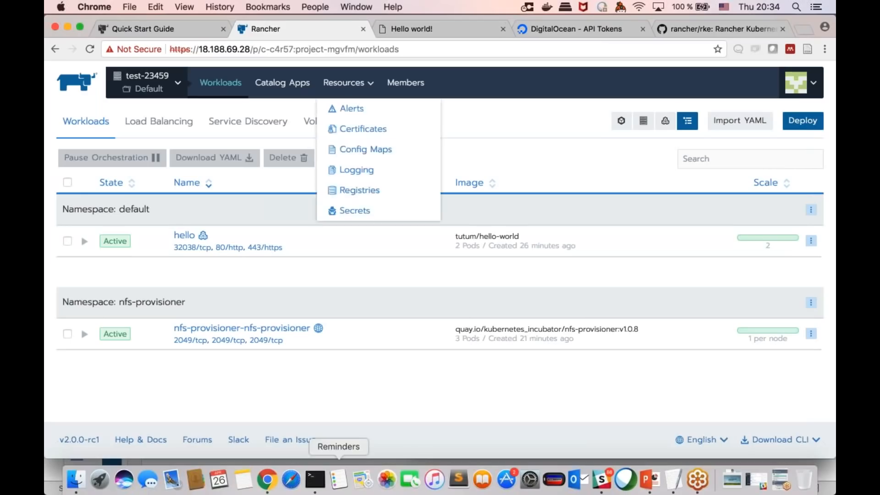
left_click(315, 481)
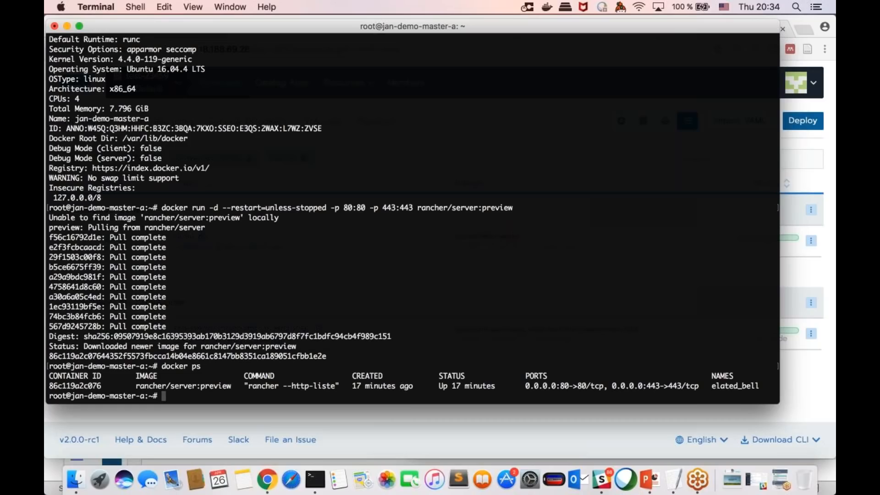
left_click(407, 409)
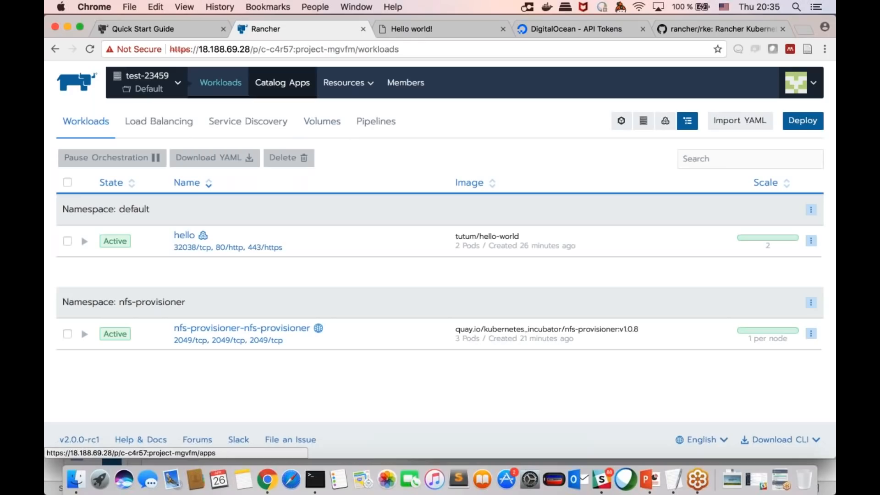
Step: View the catalog apps of test-23459's Default project and the account's API & Keys page
left_click(282, 82)
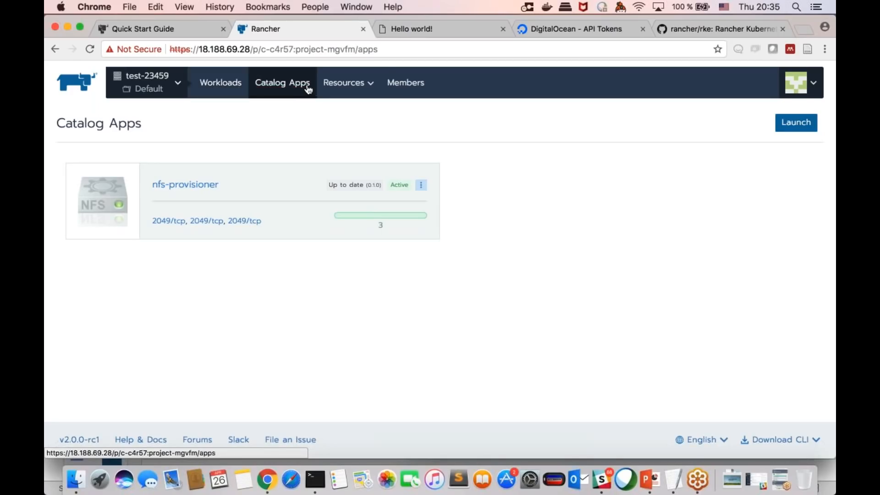
mouse_move(796, 83)
left_click(724, 144)
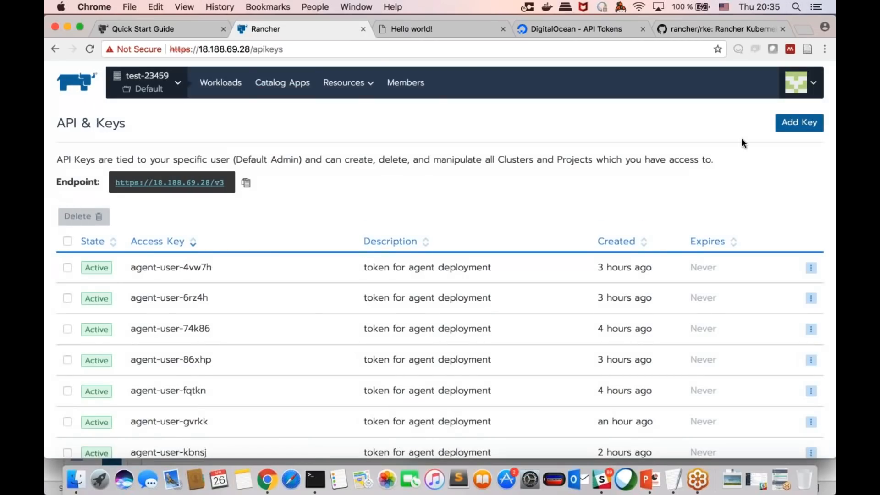
Step: Go to the Default project's load balancing list and start adding an ingress
left_click(222, 82)
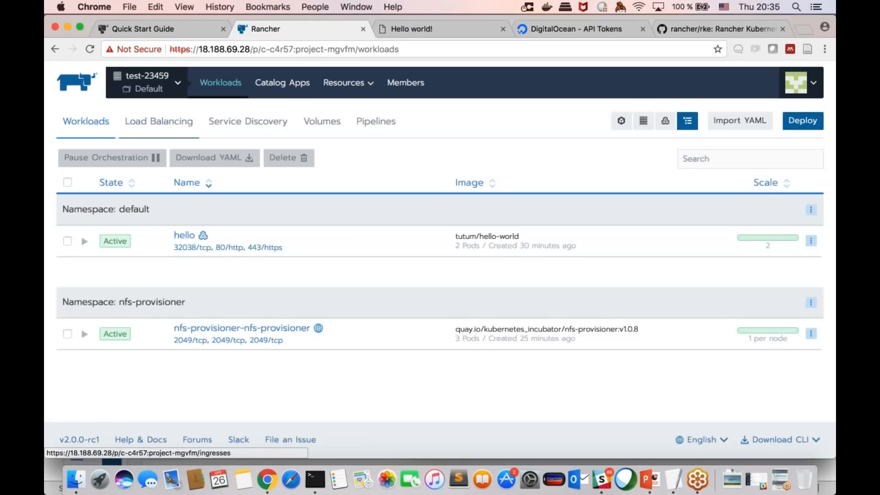
left_click(158, 121)
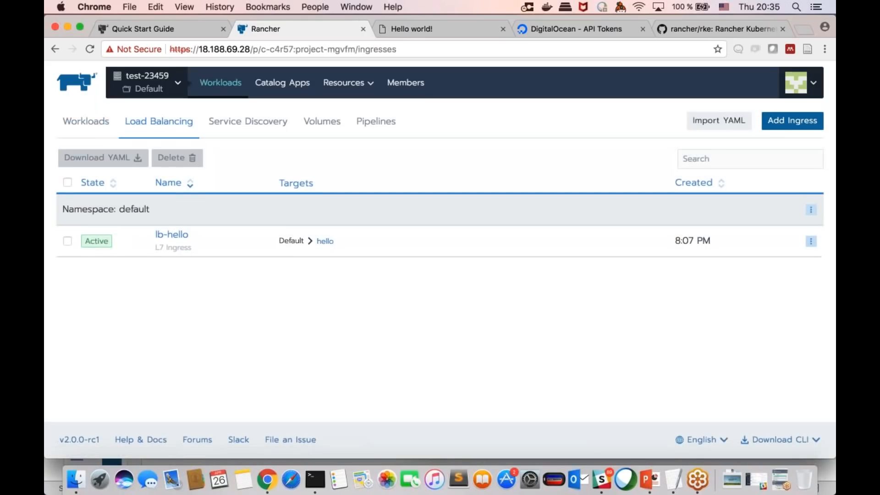
left_click(780, 126)
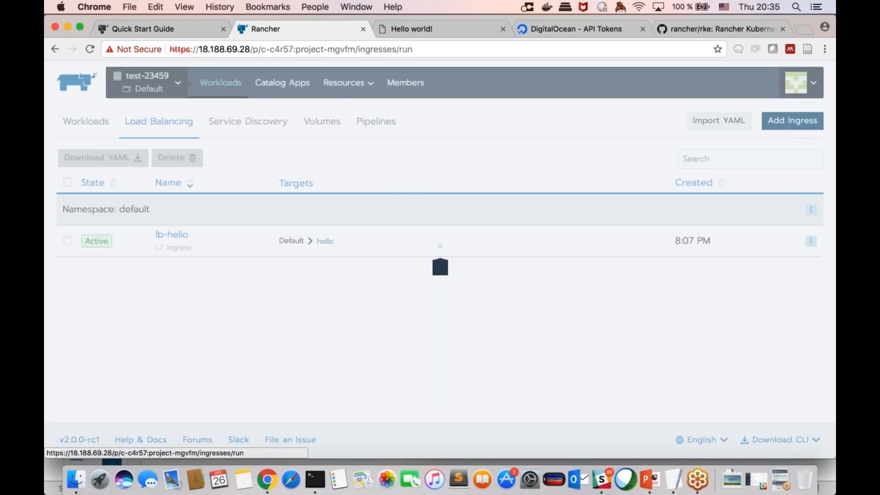
Step: Examine the new ingress's host, path, target, port and SSL/TLS certificate settings, and leave the form without saving
scroll(565, 287, "down", 3)
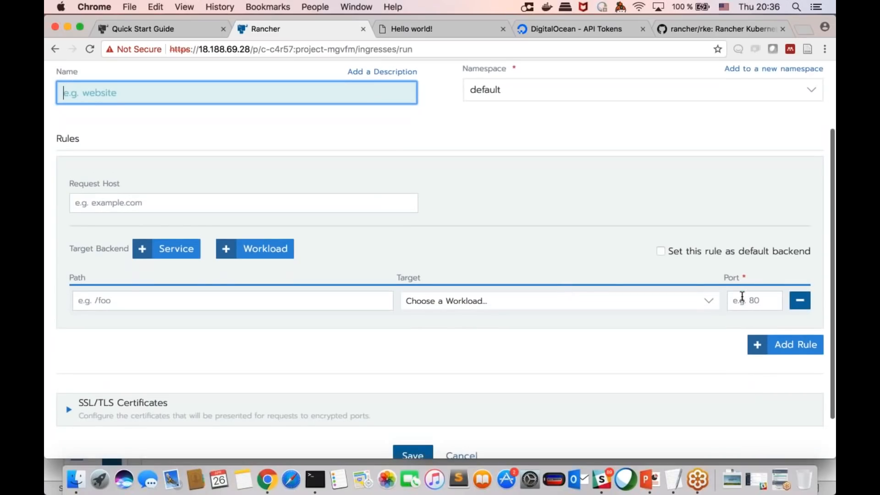
left_click(742, 297)
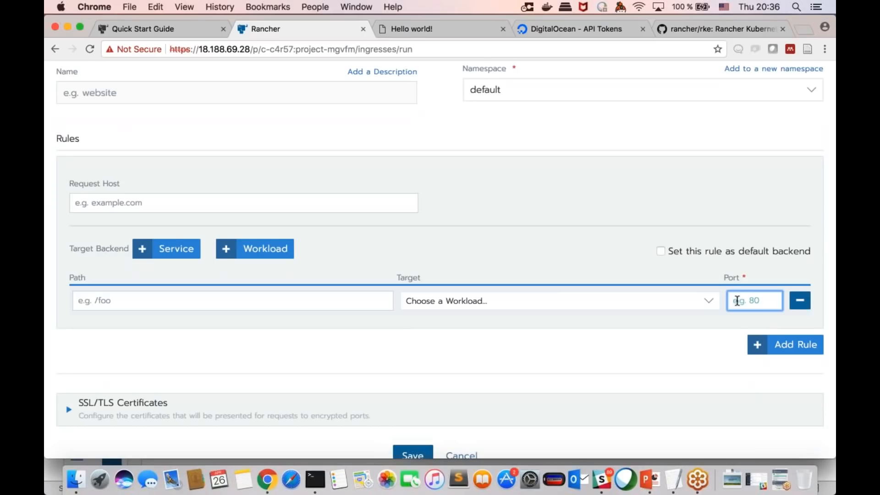
scroll(736, 300, "up", 1)
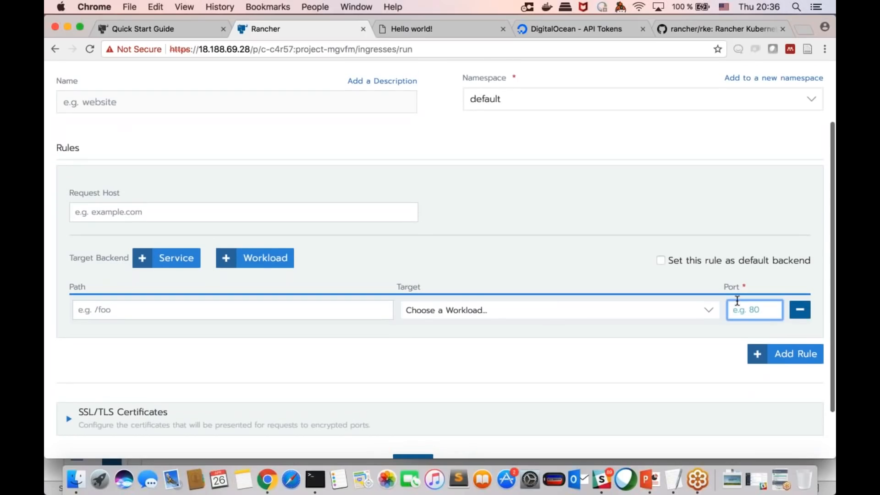
scroll(736, 300, "down", 2)
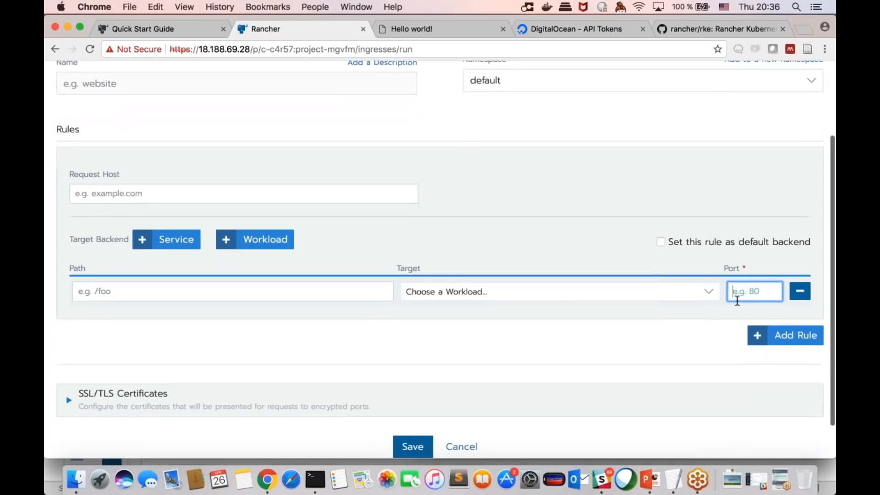
scroll(737, 300, "down", 3)
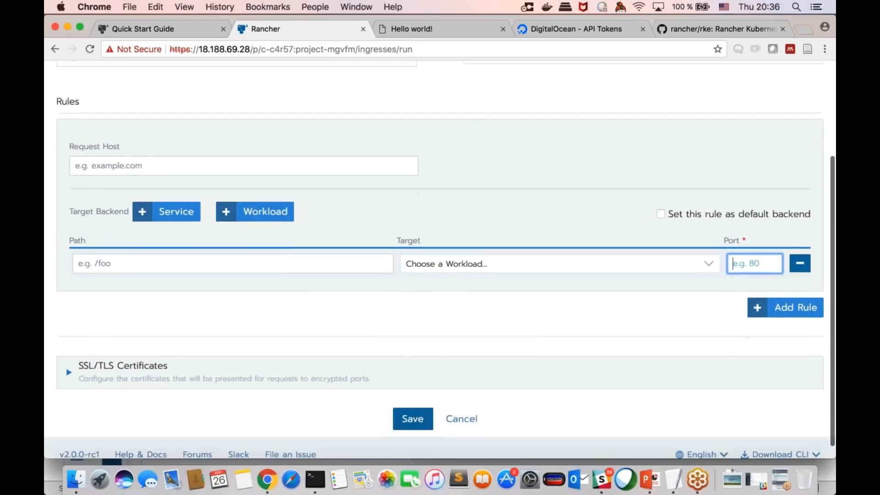
scroll(440, 256, "up", 5)
scroll(440, 257, "down", 4)
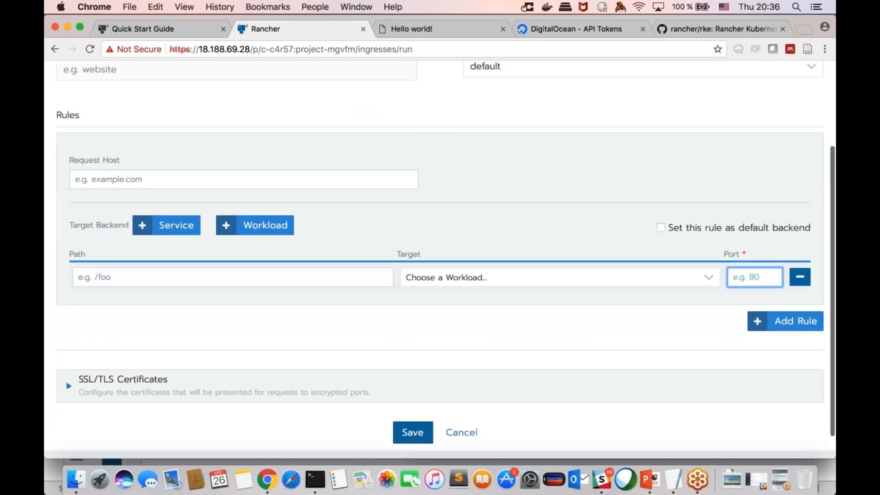
scroll(667, 206, "down", 2)
scroll(667, 207, "up", 5)
scroll(667, 204, "up", 1)
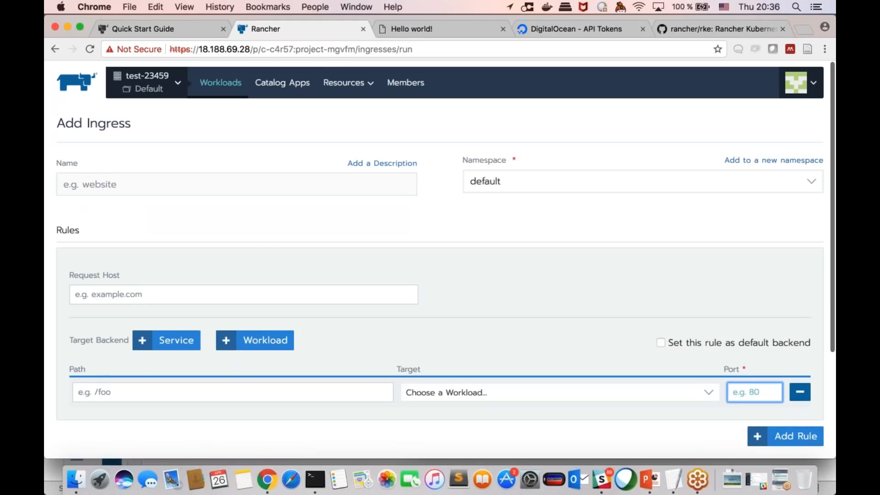
scroll(238, 251, "down", 5)
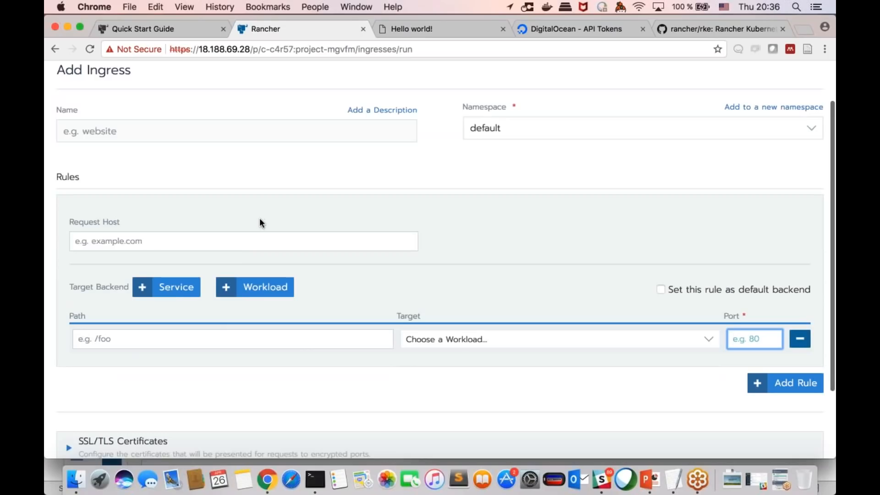
scroll(259, 219, "down", 1)
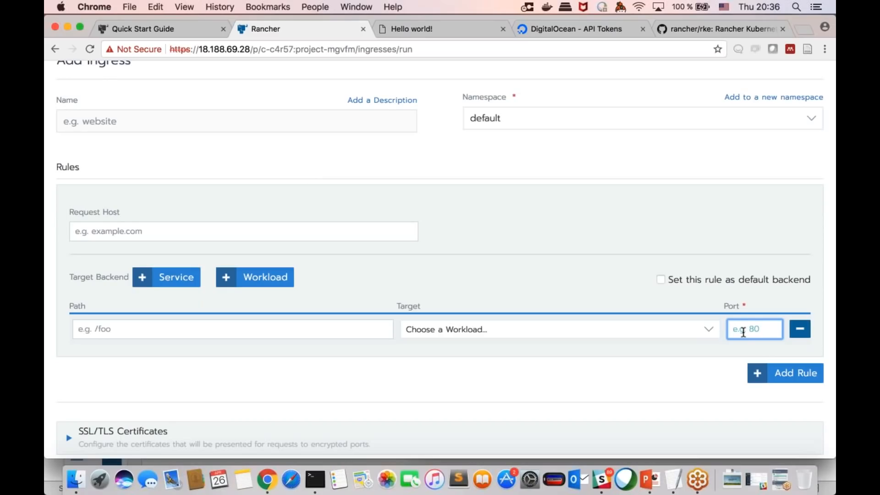
left_click(628, 312)
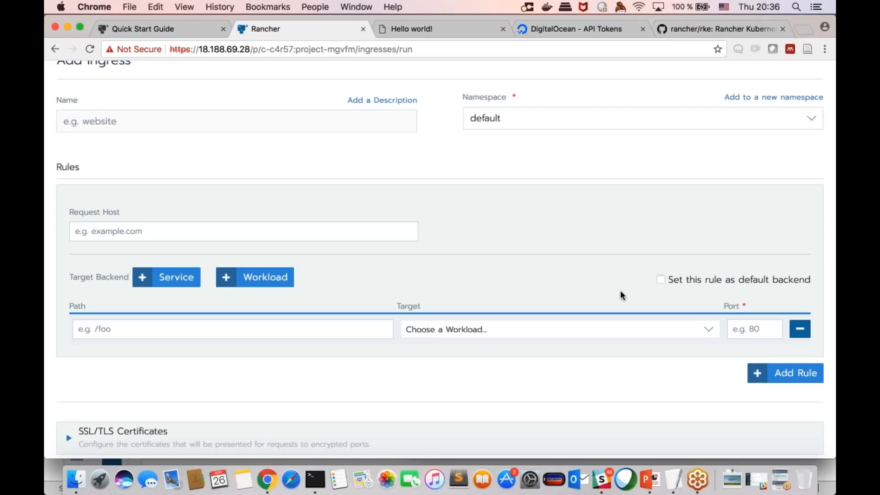
scroll(621, 293, "up", 3)
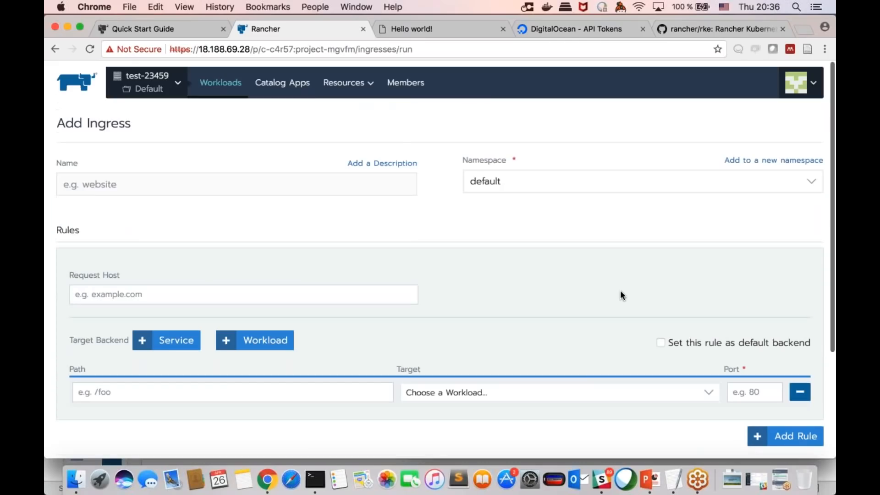
left_click(221, 82)
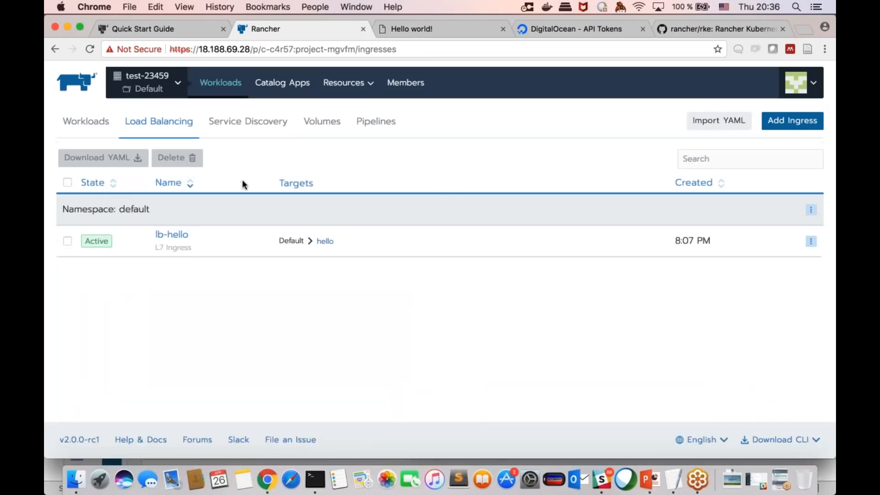
Step: Start another ingress in the Default project and examine the workloads offered as its rule's target, along with the host and path fields
left_click(792, 121)
scroll(514, 264, "down", 5)
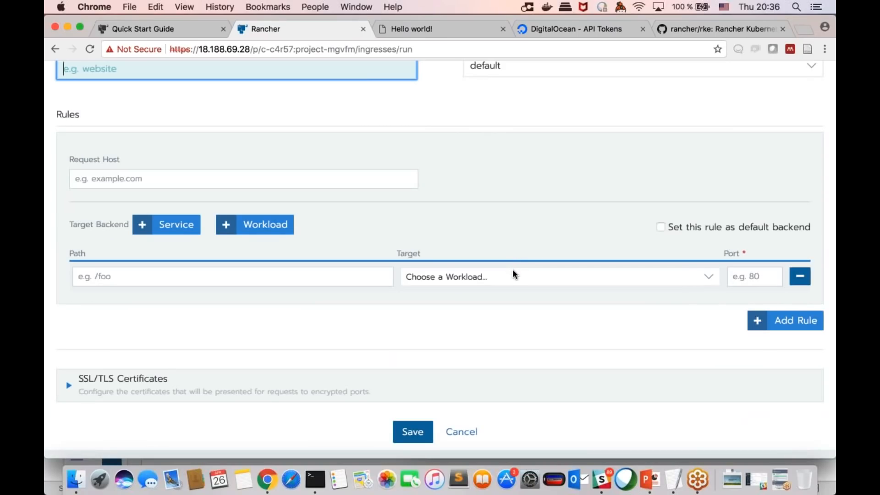
left_click(513, 273)
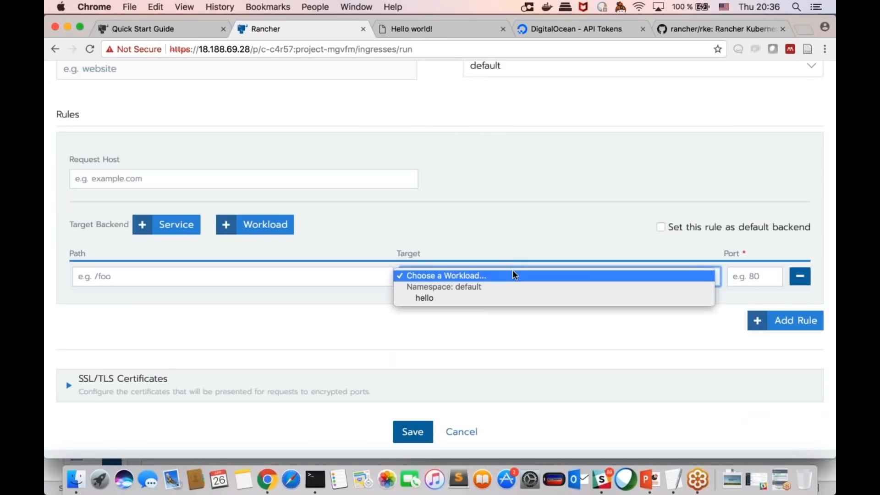
left_click(511, 313)
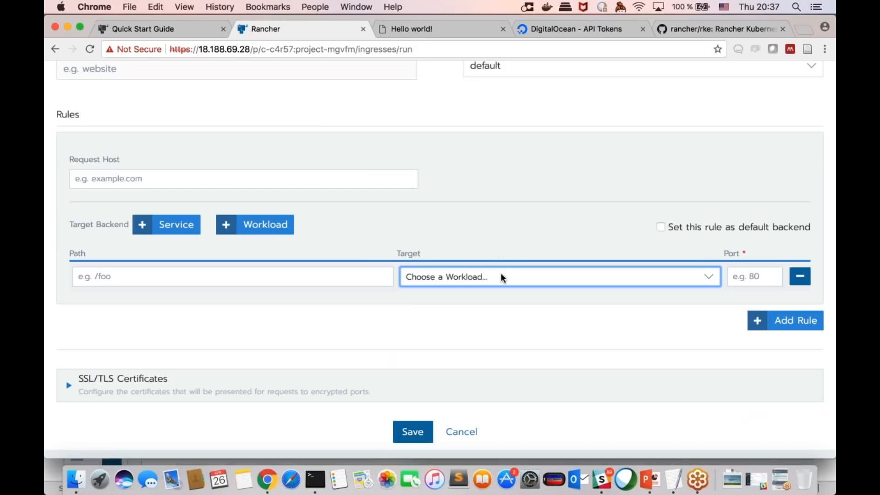
left_click(499, 242)
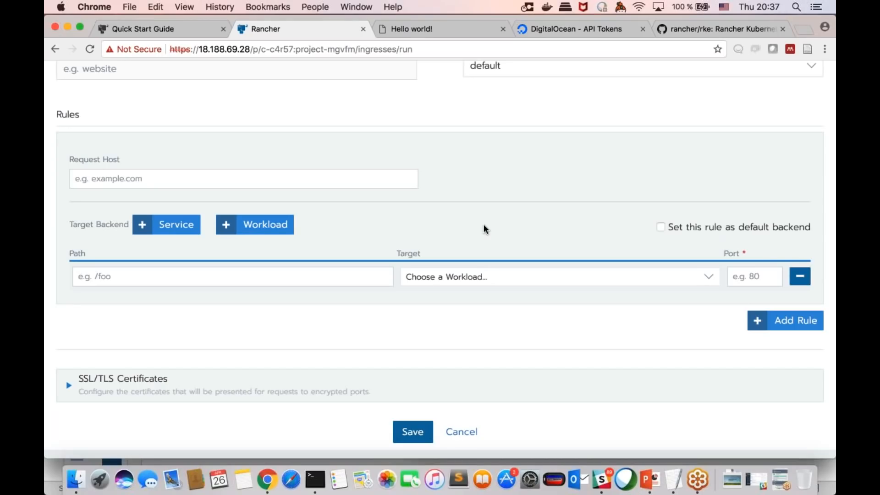
scroll(483, 227, "up", 2)
left_click(473, 312)
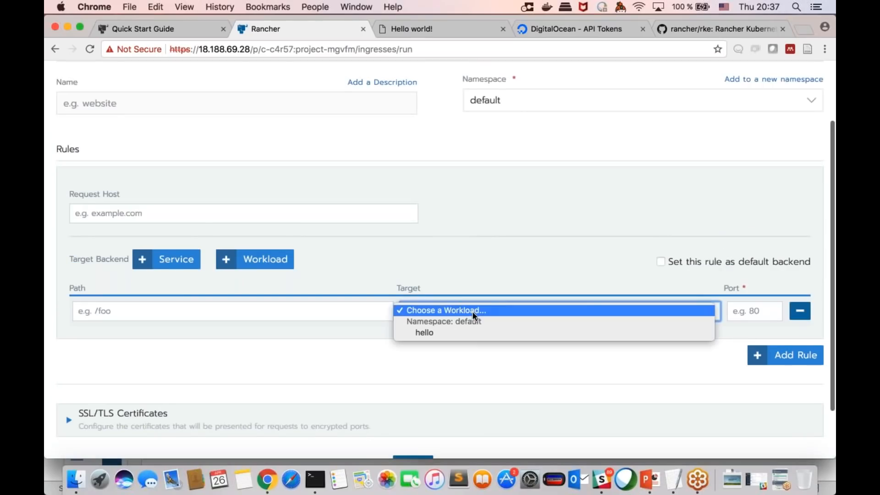
left_click(466, 339)
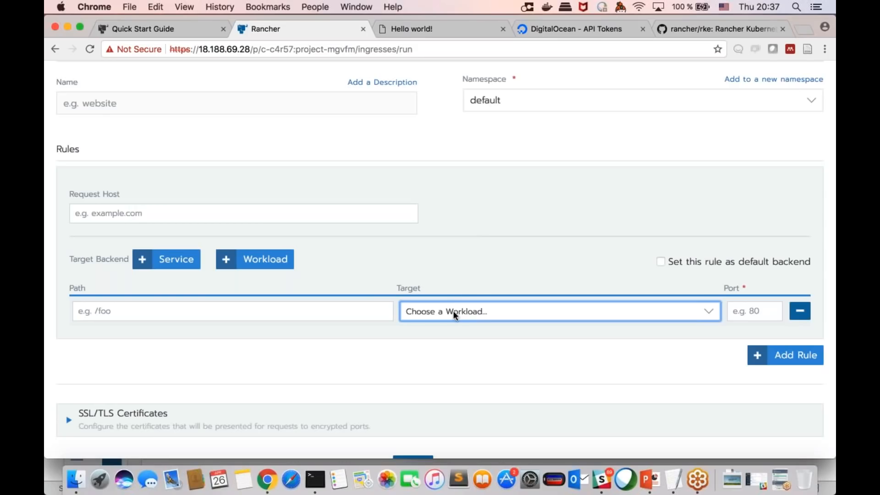
left_click(453, 310)
left_click(464, 292)
left_click(451, 311)
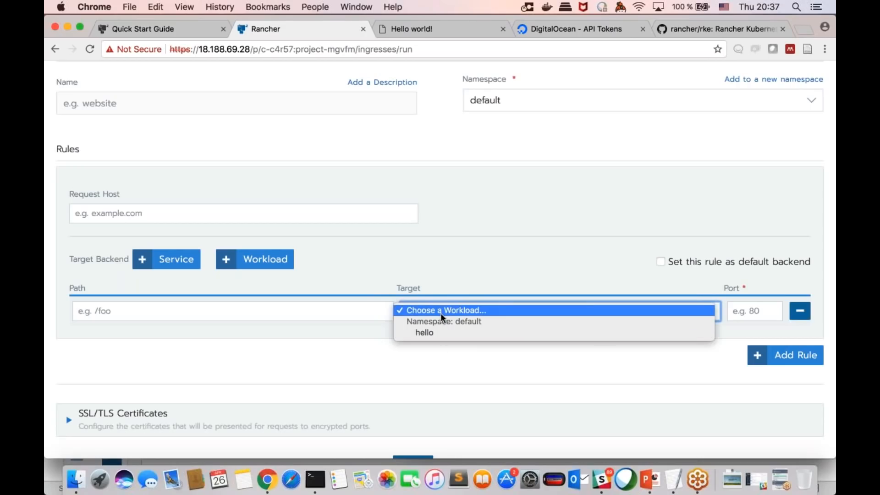
left_click(442, 310)
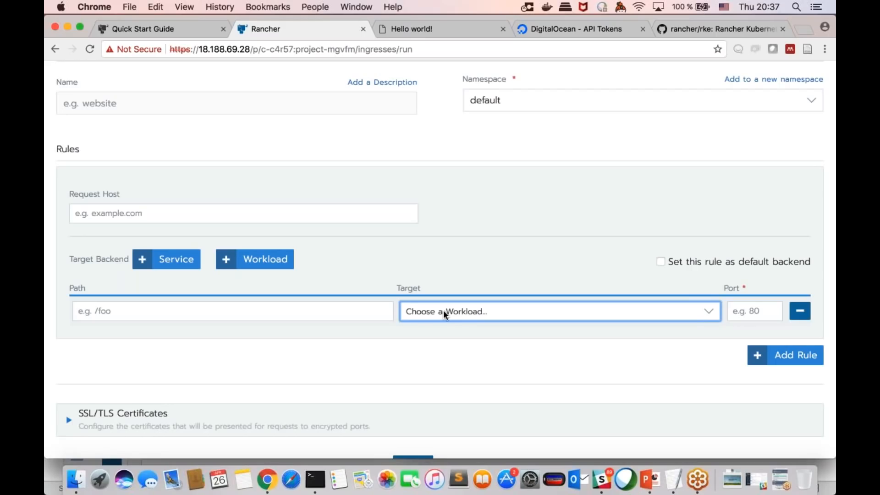
left_click(443, 311)
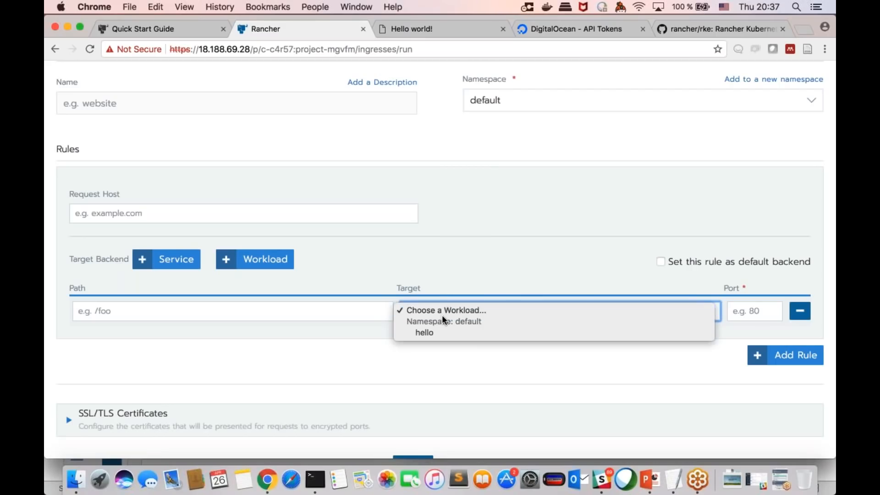
left_click(450, 290)
left_click(449, 309)
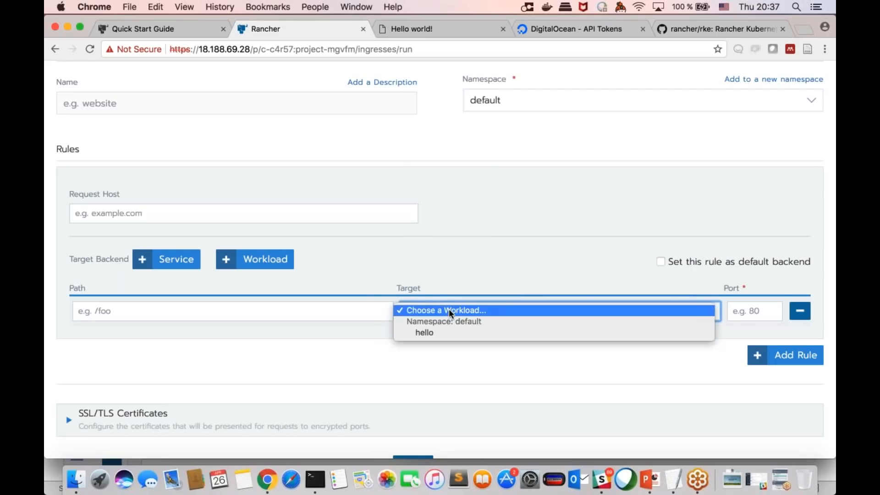
left_click(459, 279)
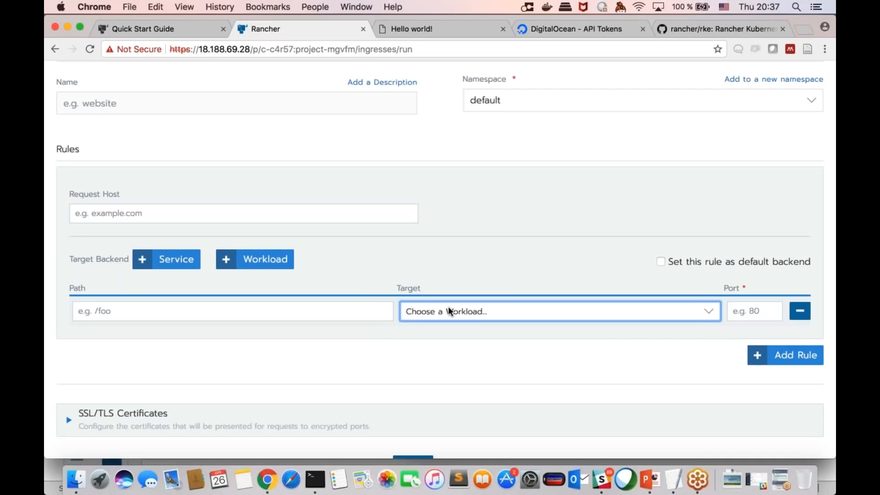
scroll(452, 287, "up", 1)
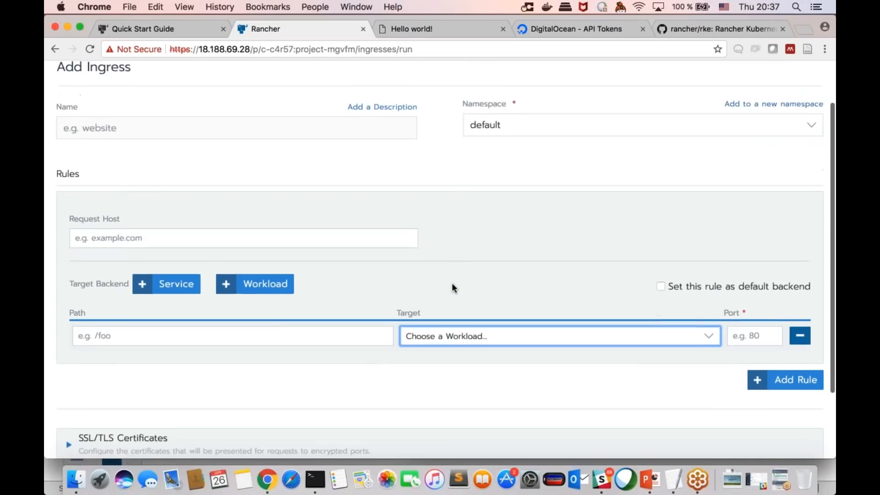
scroll(452, 288, "down", 3)
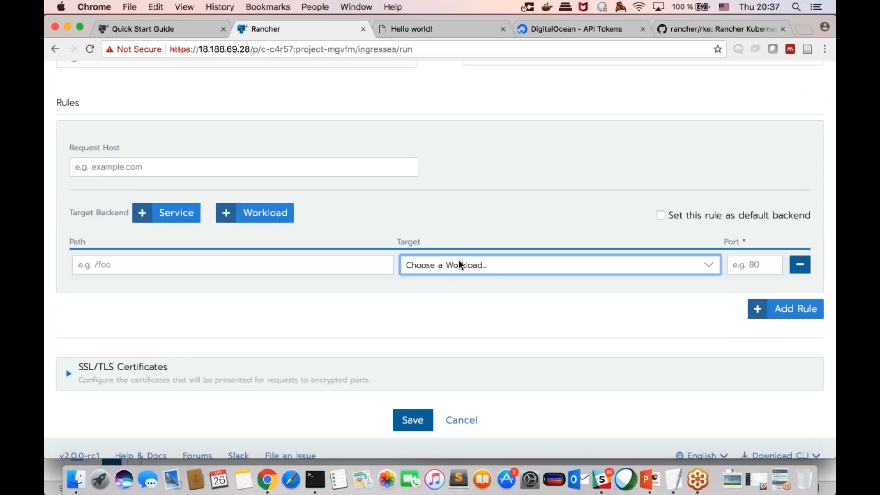
left_click(459, 264)
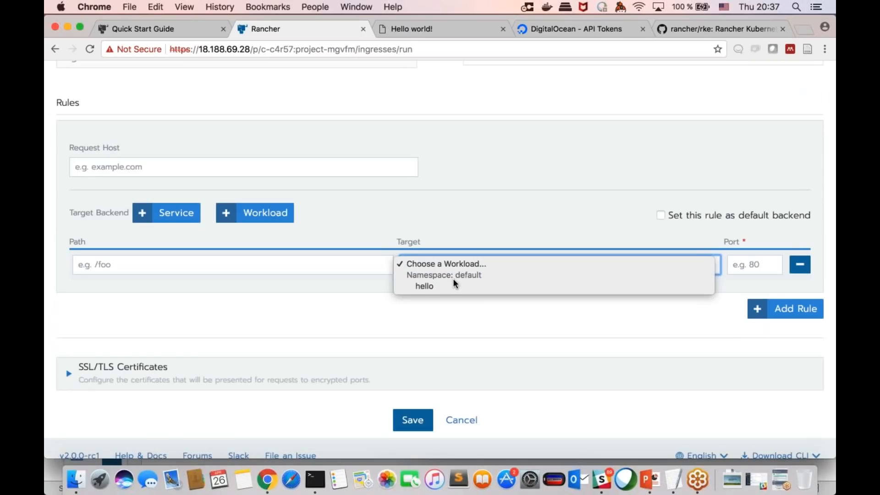
left_click(462, 245)
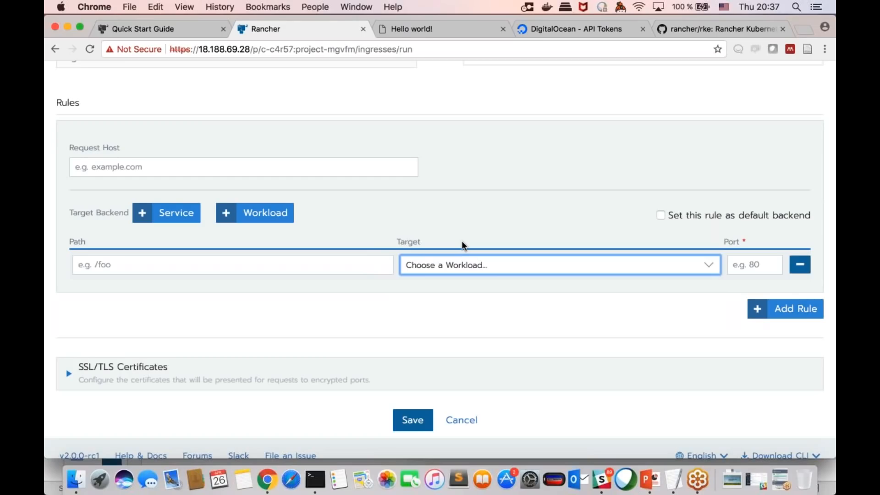
scroll(462, 242, "up", 1)
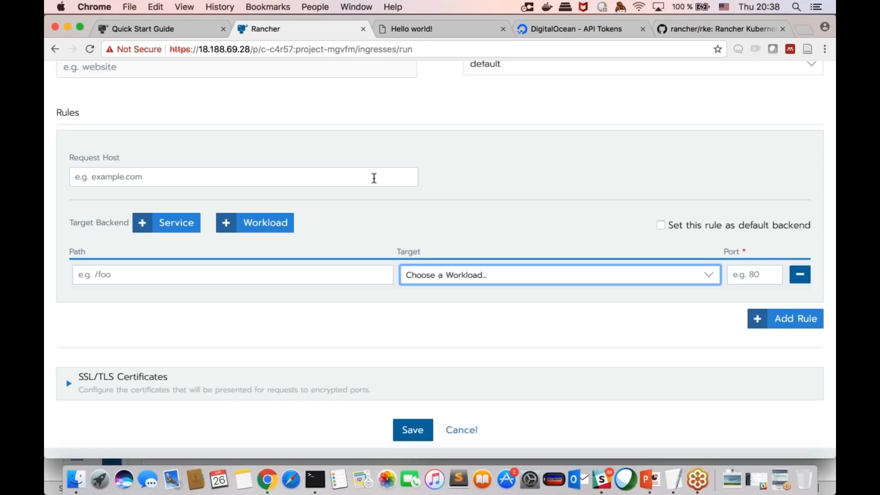
scroll(374, 178, "up", 5)
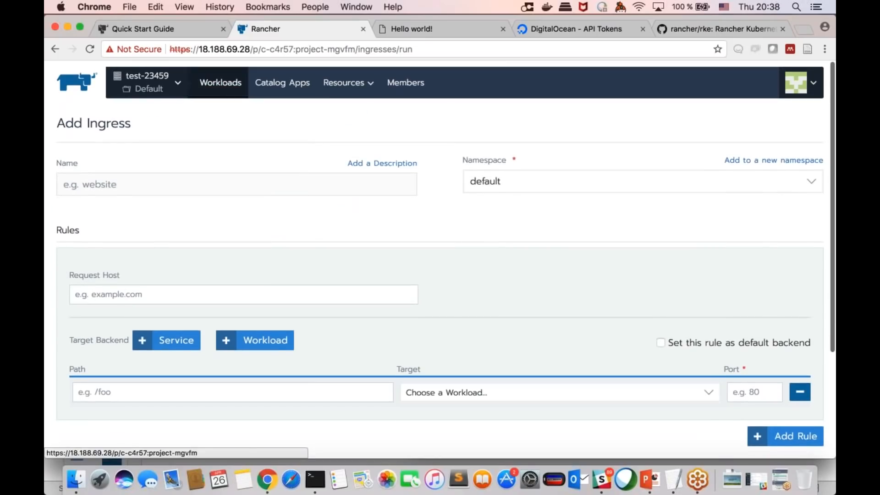
Step: Leave the ingress form for the Default project's workload list and test the hello workload's 80/http, 443/https and 32038/tcp endpoints
left_click(228, 85)
left_click(86, 121)
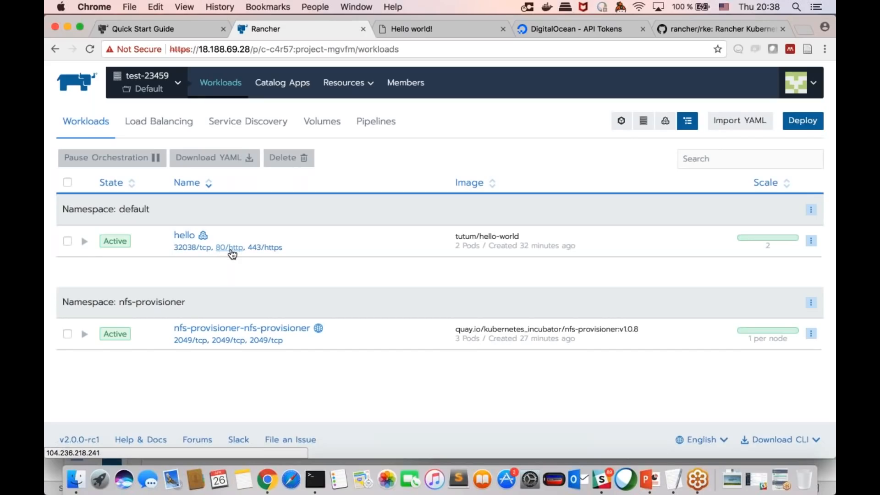
left_click(231, 251)
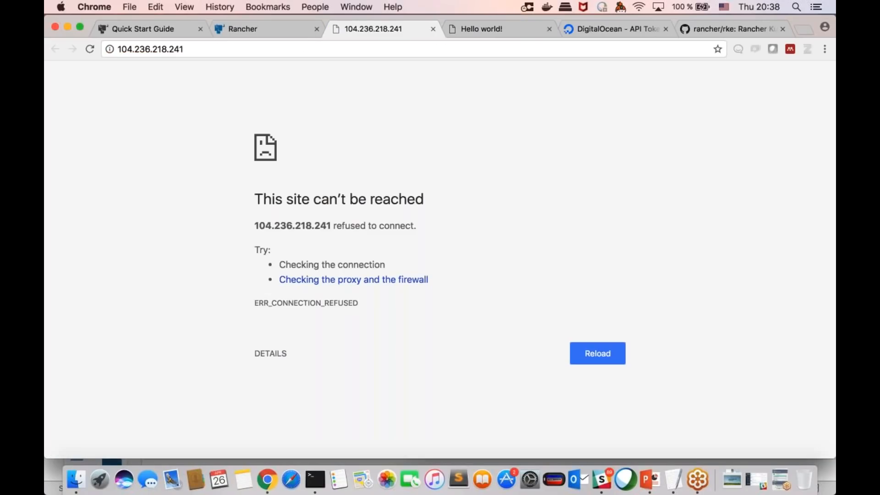
left_click(292, 29)
left_click(269, 251)
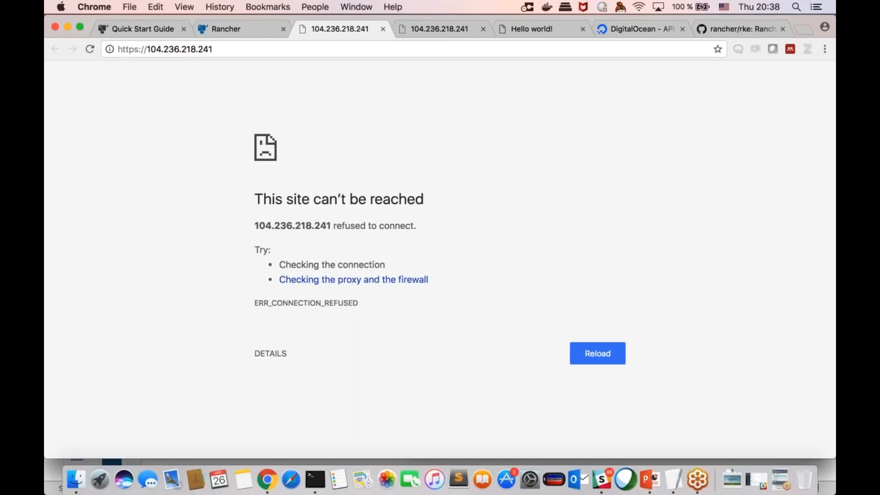
left_click(248, 21)
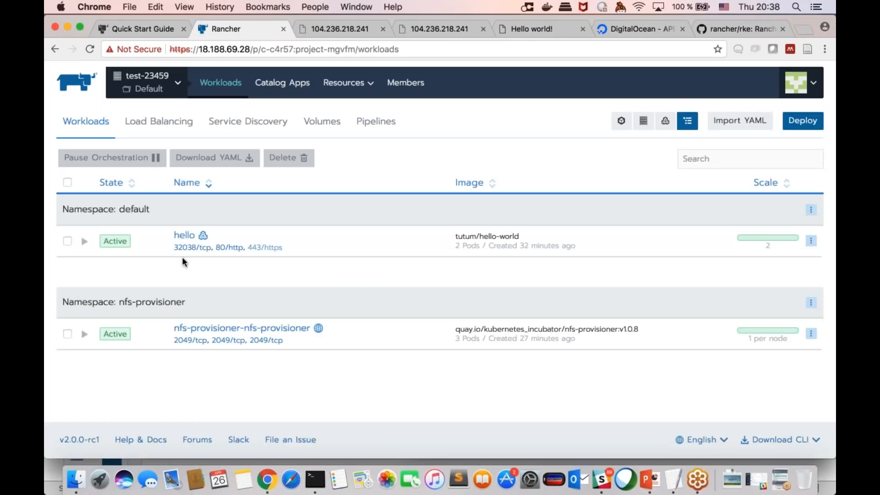
left_click(195, 247)
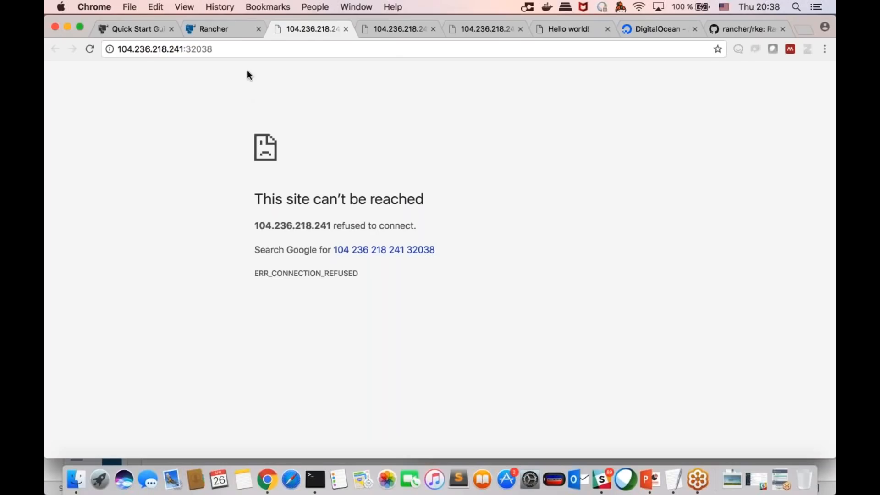
left_click(237, 29)
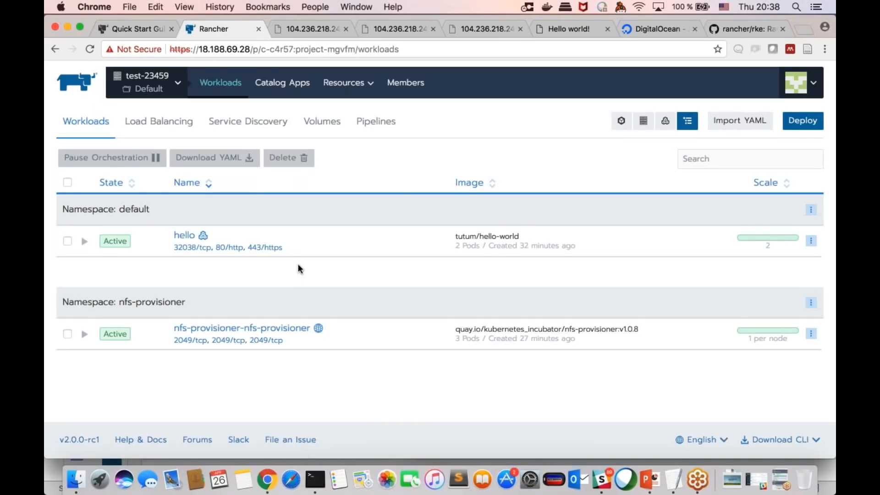
Step: View the Default project's load balancing list, and recheck the address of hello's port 32038 endpoint page
left_click(159, 121)
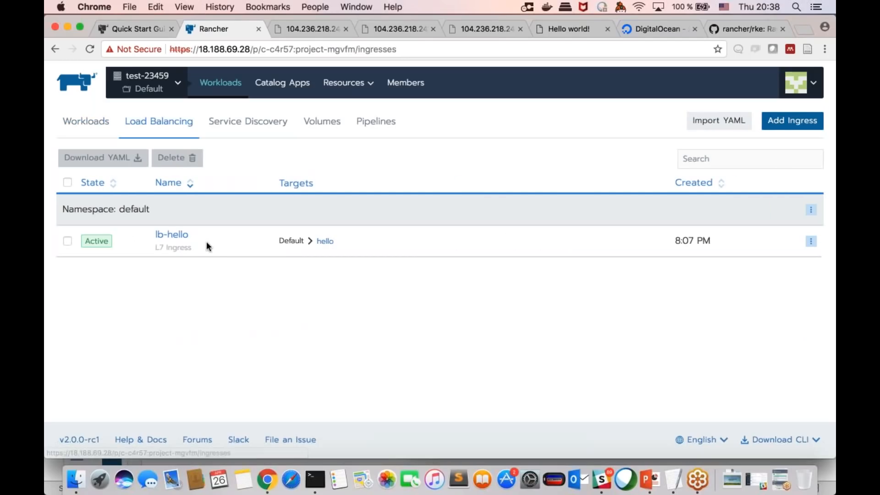
left_click(103, 127)
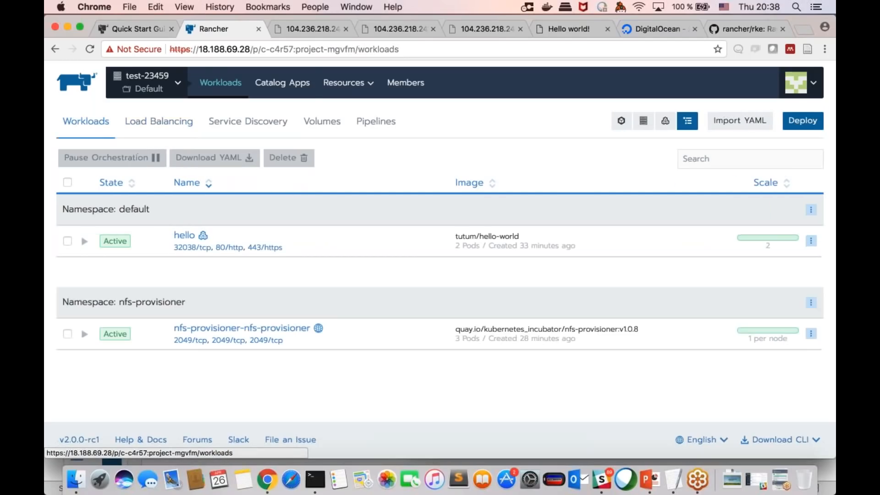
left_click(292, 35)
key("super+l")
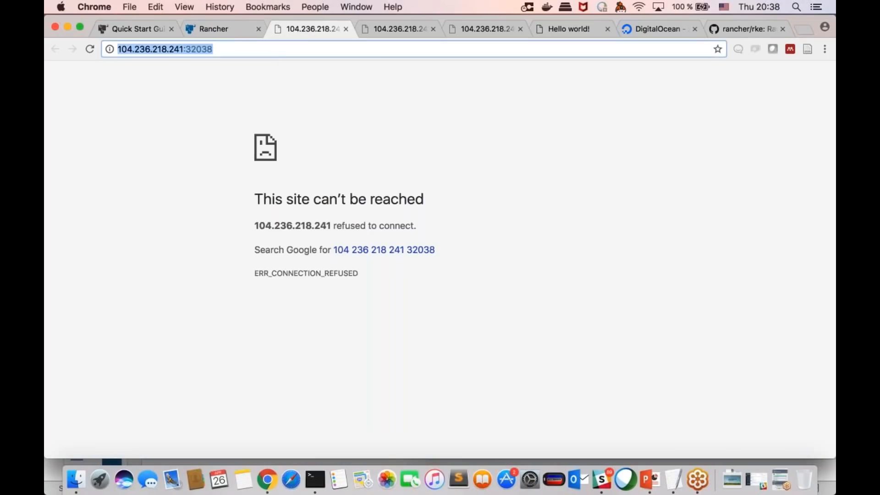
key("ctrl+shift+Tab")
Step: View the workloads of ProjectA and of the test-18031 project in cluster test-23459
left_click(142, 83)
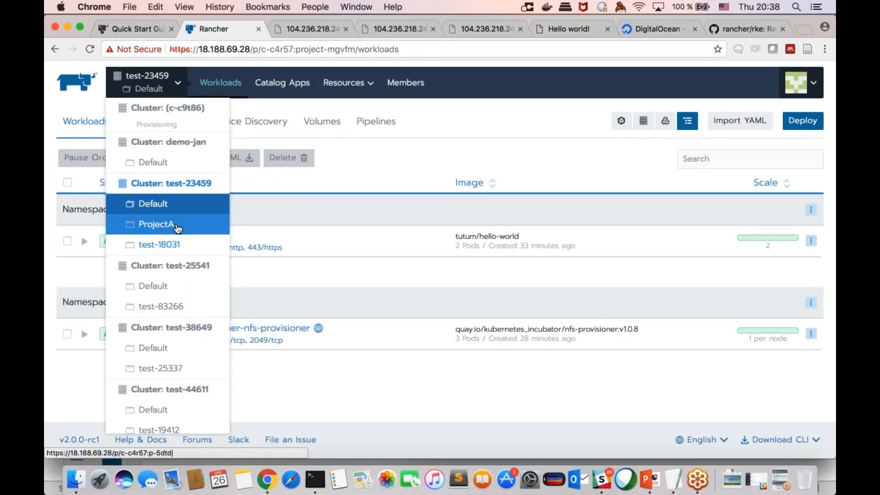
left_click(177, 225)
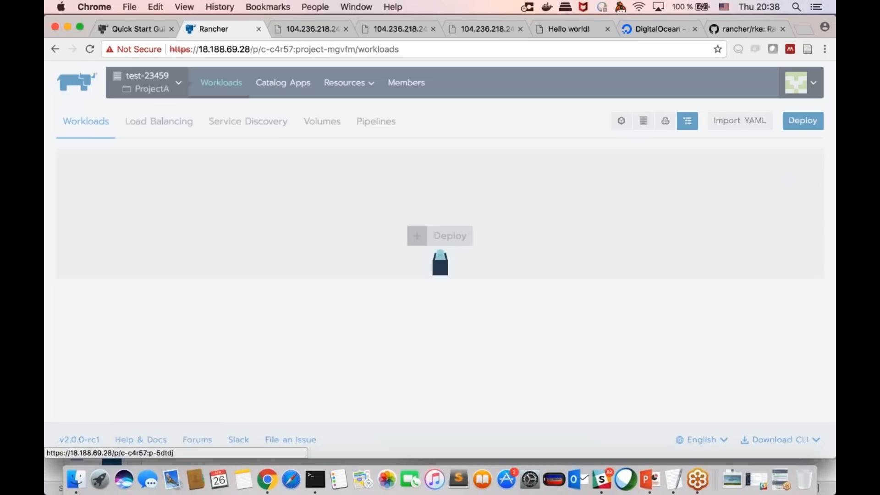
left_click(158, 87)
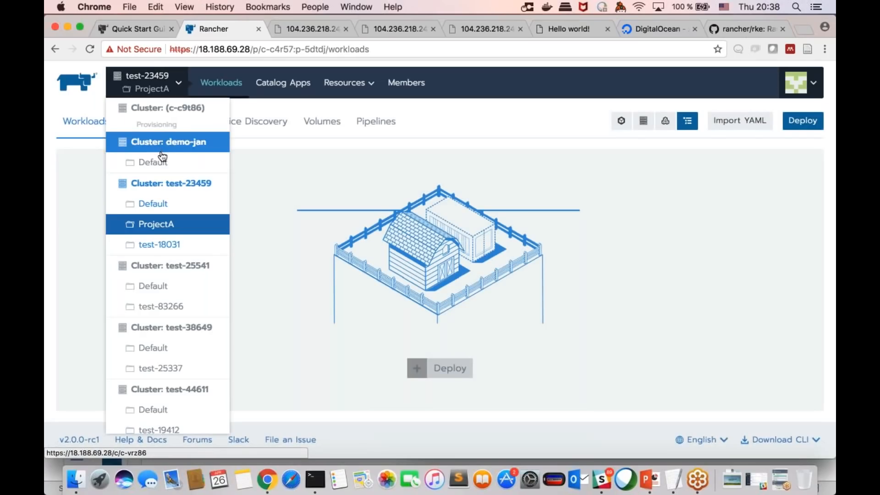
left_click(164, 244)
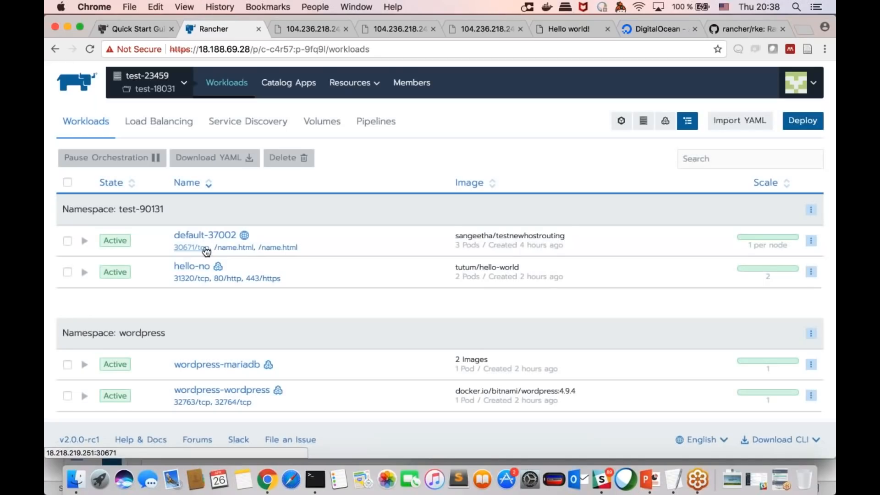
Step: Open the default-37002 workload's 30671/tcp endpoint, check its address, and return to the Rancher page
left_click(203, 248)
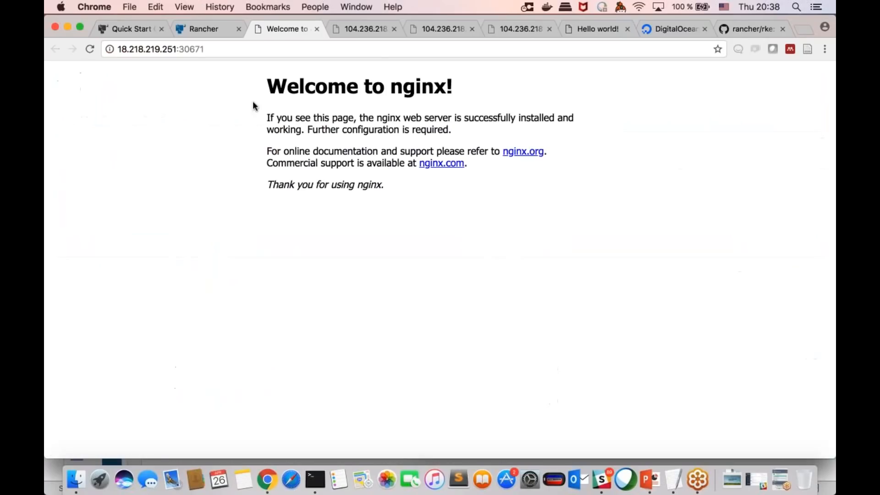
left_click(260, 48)
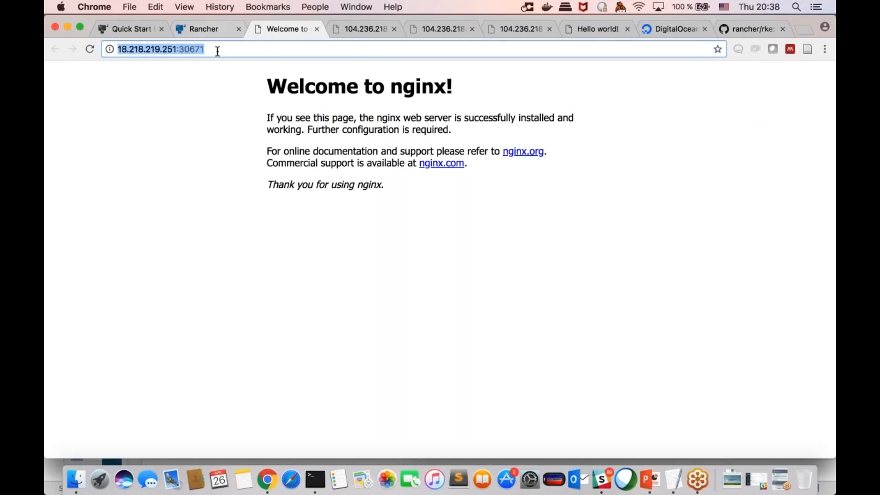
left_click(215, 34)
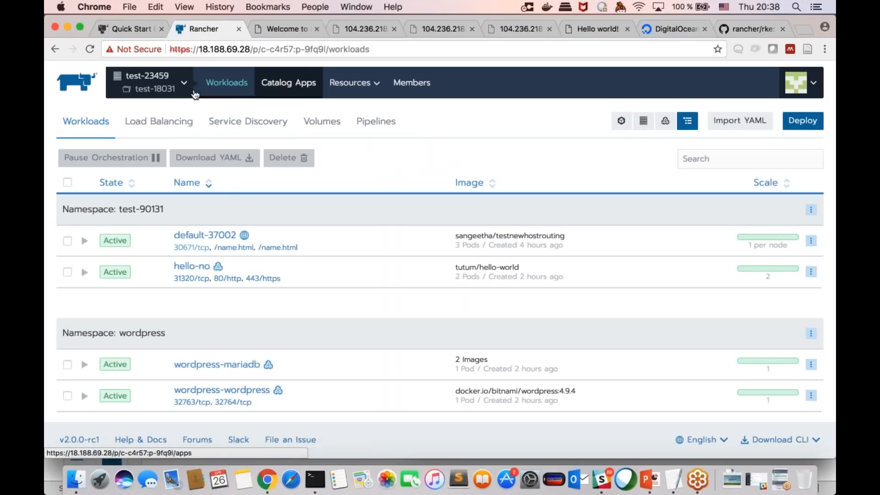
Step: Go to cluster test-23459 and view its list of nodes
left_click(176, 84)
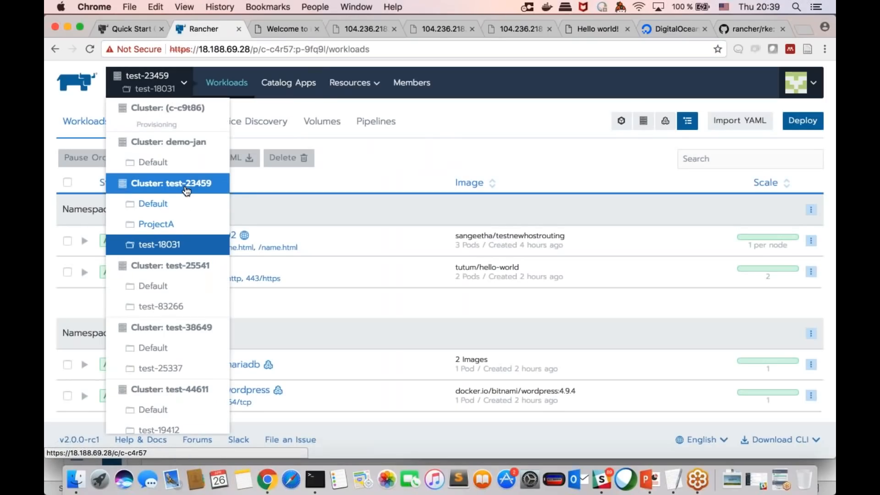
left_click(186, 191)
left_click(253, 83)
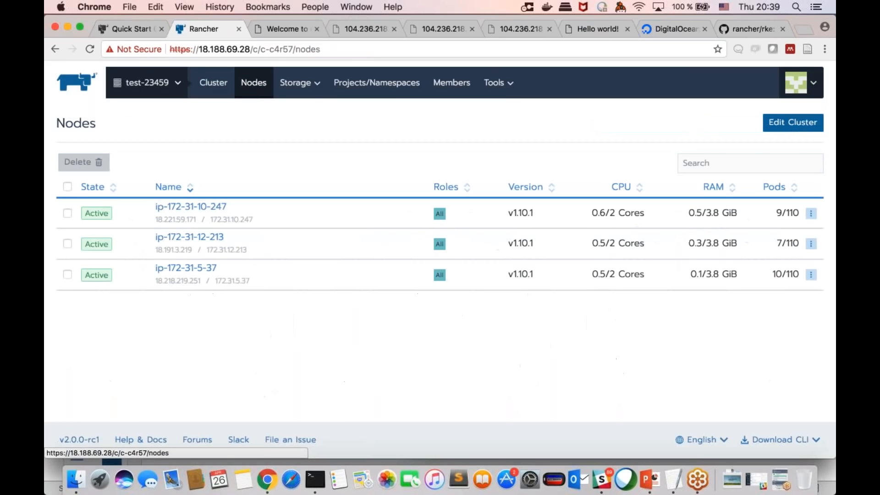
left_click(287, 28)
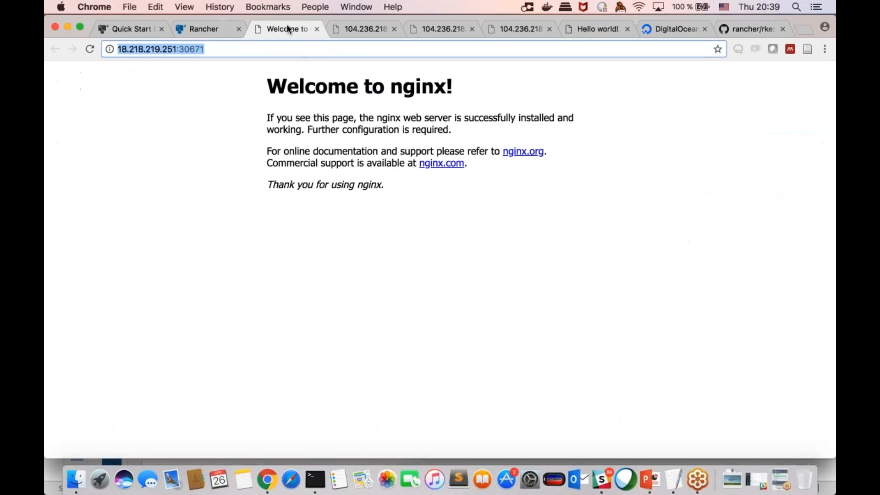
left_click(218, 27)
key("ctrl+Tab")
left_click(217, 29)
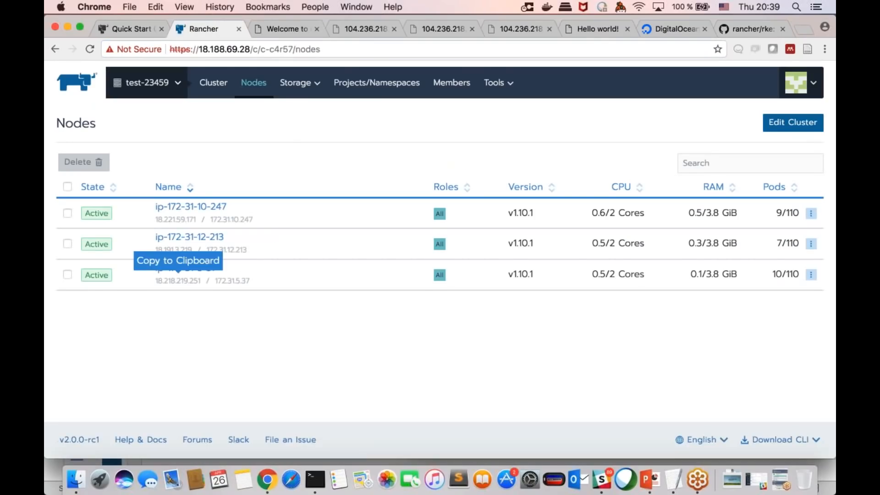
left_click_drag(161, 251, 173, 250)
left_click(172, 251)
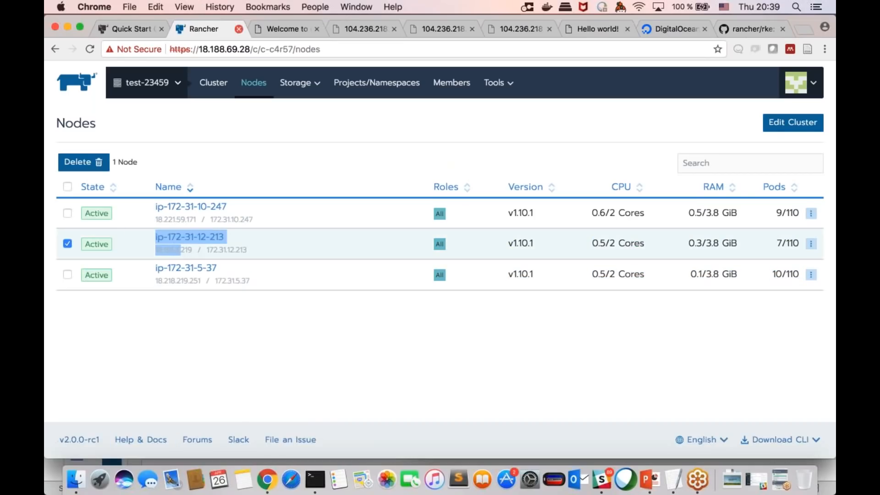
left_click_drag(260, 250, 157, 252)
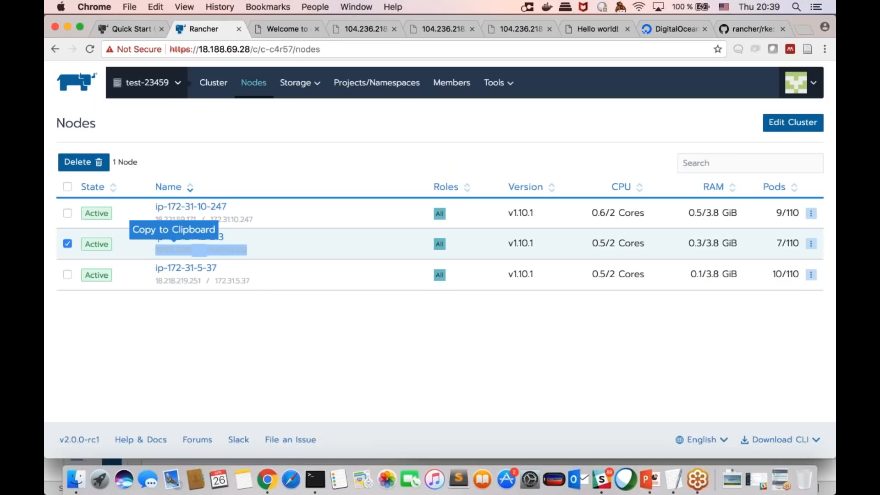
Step: Load the nginx page through the copied node IP at 18.191.3.219:30671
left_click(283, 24)
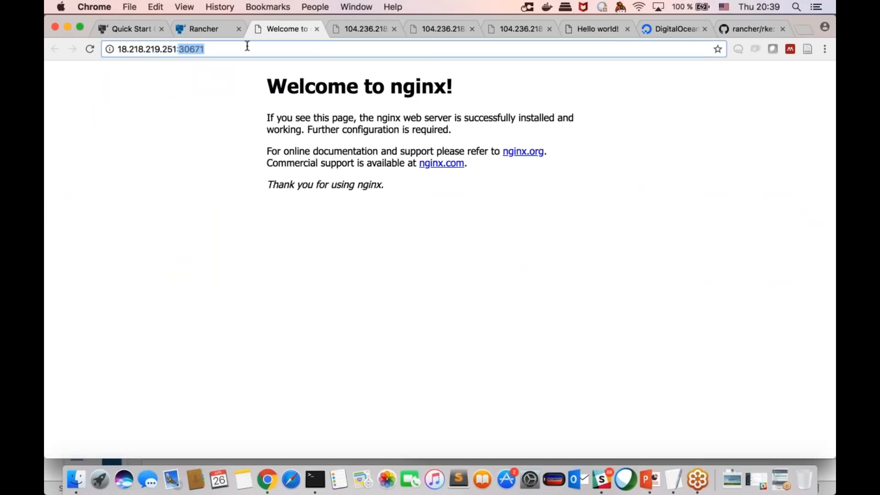
left_click(176, 48)
left_click_drag(176, 49, 117, 49)
key("super+v")
left_click_drag(174, 48, 226, 50)
key("BackSpace")
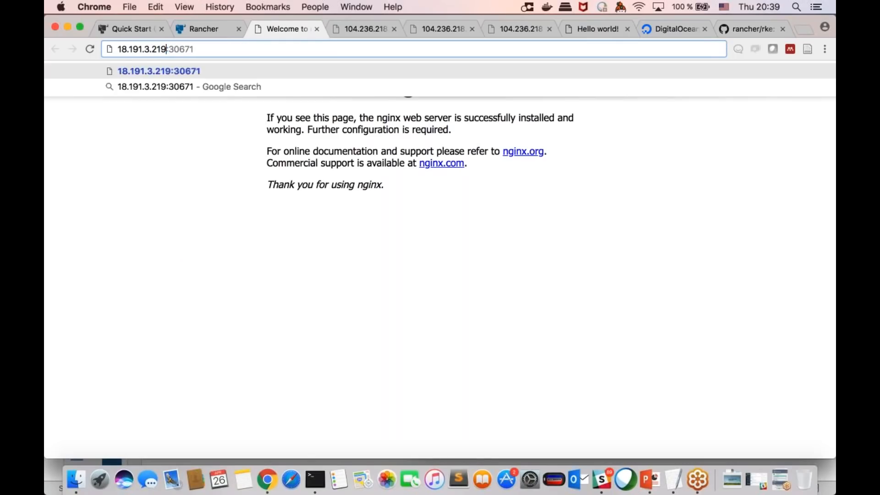
key("Return")
Step: Recheck the node list against the nginx page's address, and reload 18.191.3.219:30671
left_click(188, 29)
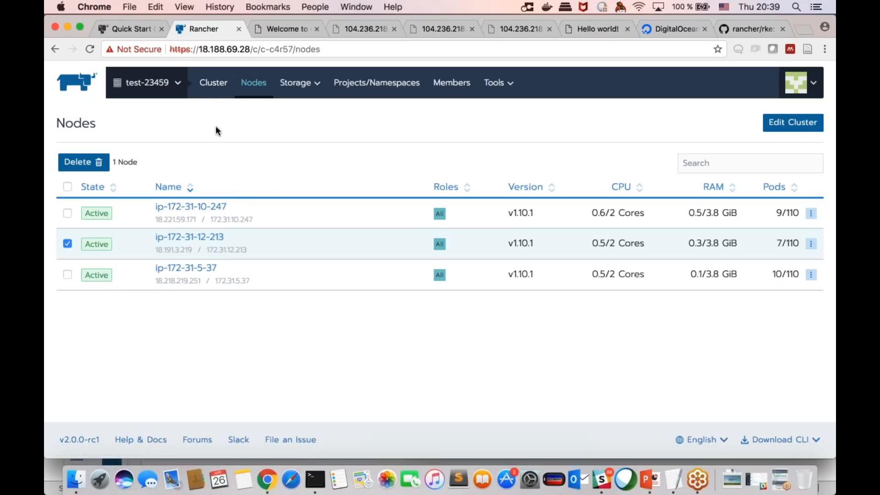
left_click(276, 26)
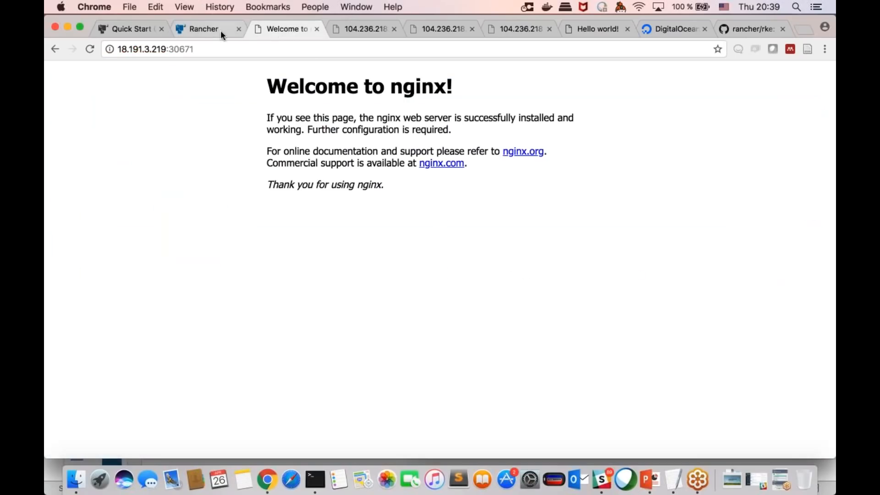
left_click_drag(172, 50, 209, 51)
key("Right")
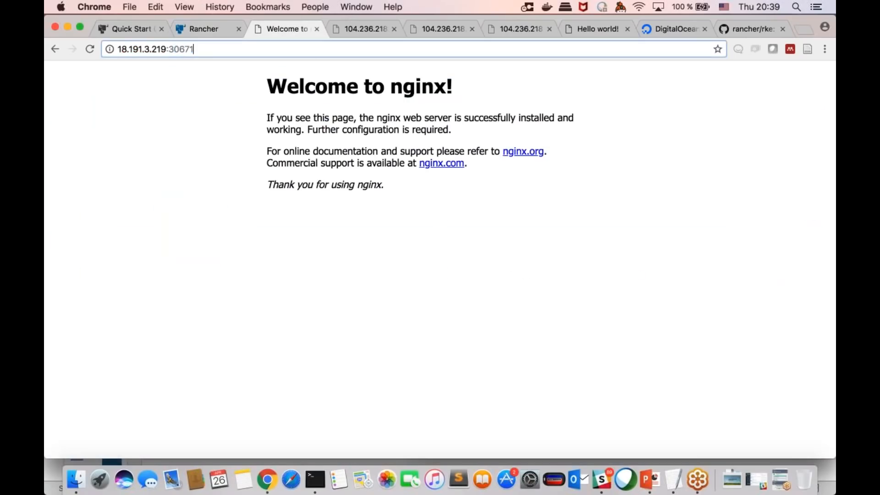
key("Return")
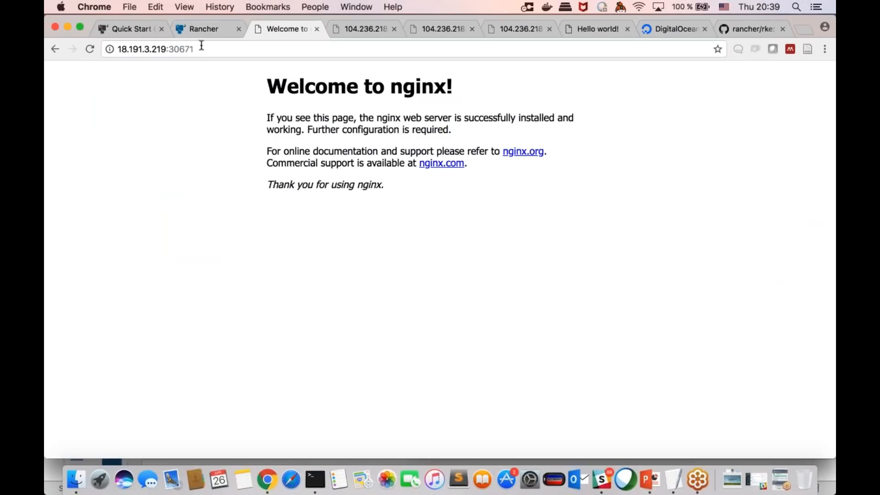
Step: Go back to Rancher, open the Default project of cluster test-23459, and pause orchestration of the hello workload
left_click(213, 28)
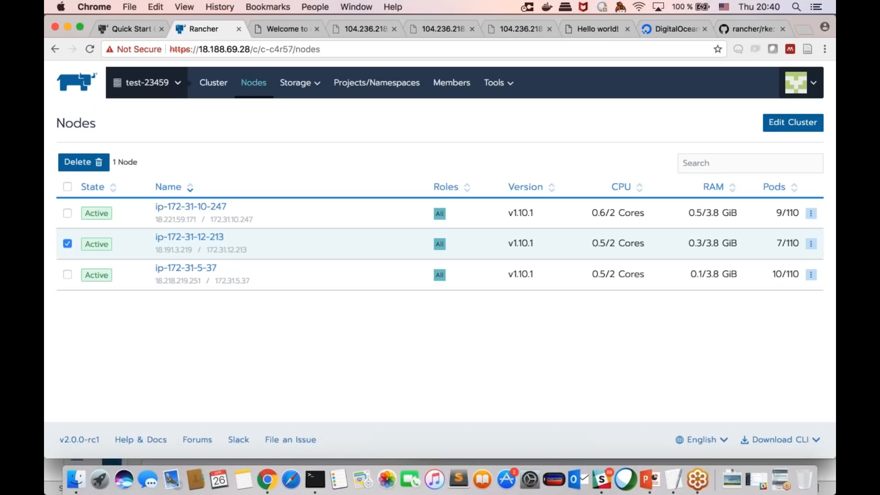
left_click(220, 90)
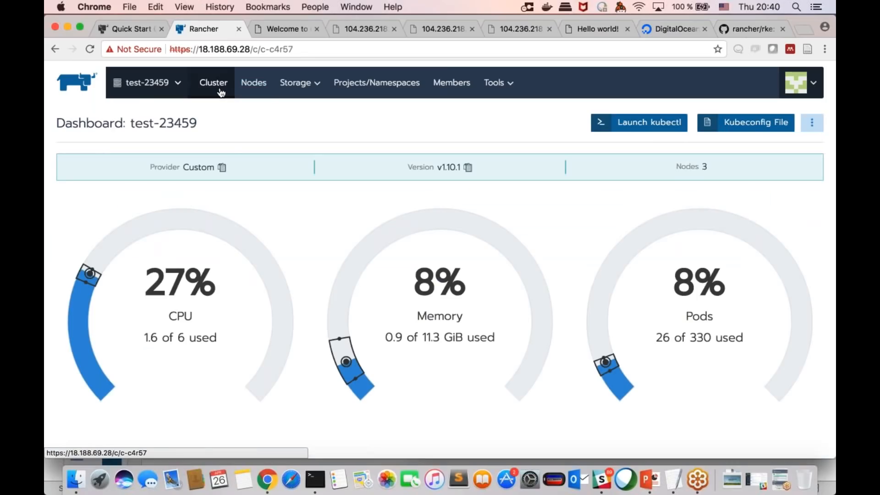
mouse_move(147, 82)
left_click(142, 202)
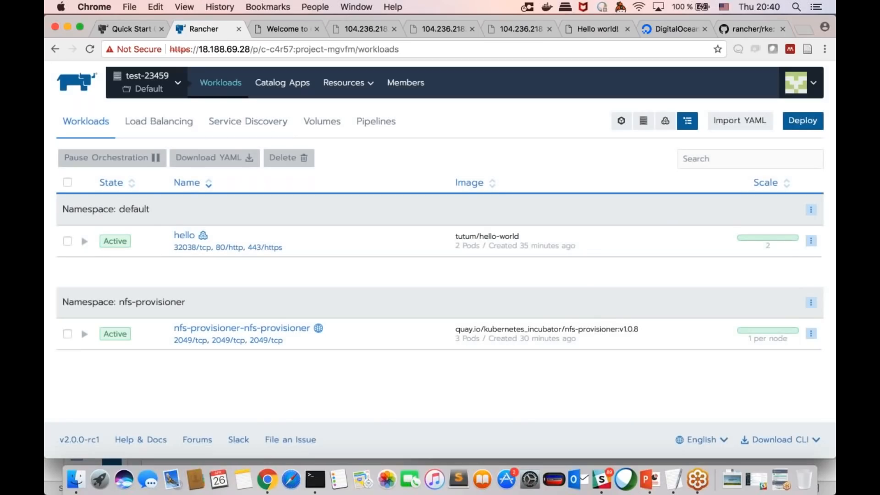
left_click(812, 241)
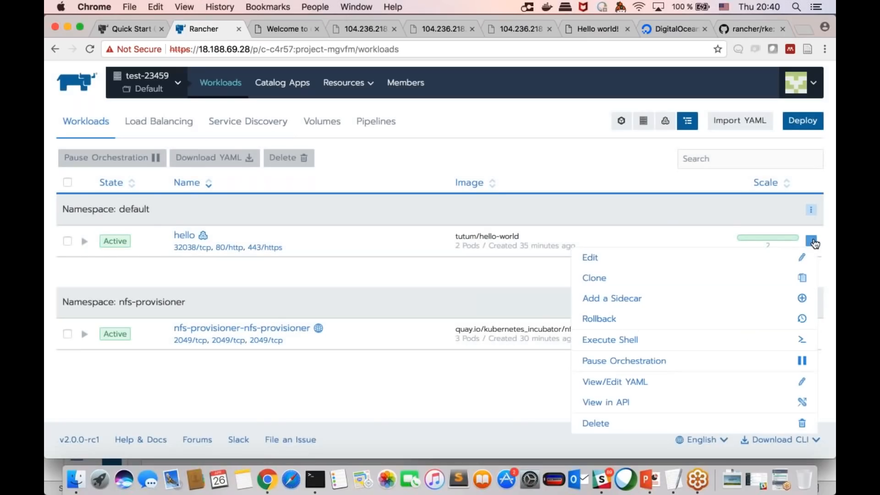
left_click(601, 362)
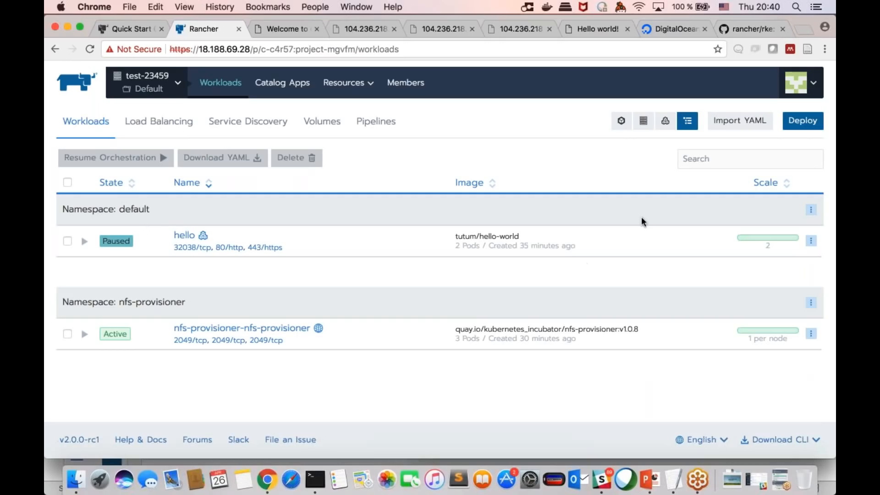
Step: Open the hello workload's details and delete its pod hello-5496b54697-krbcg
left_click(812, 243)
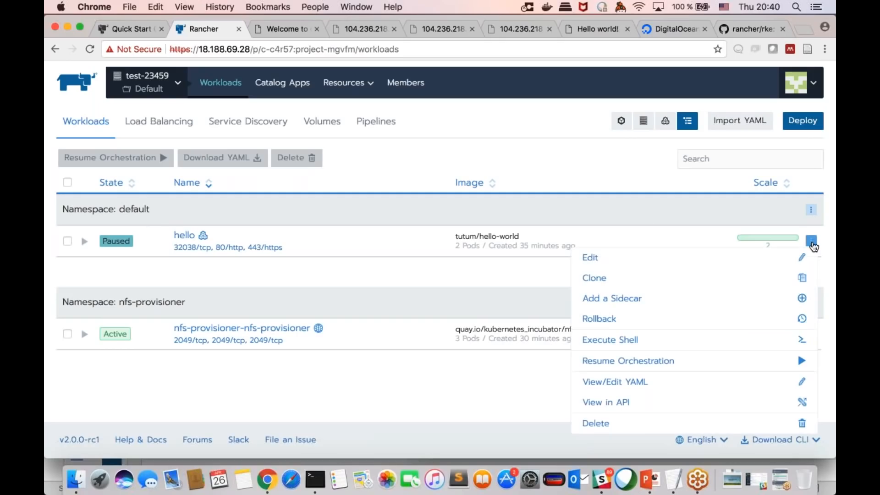
left_click(444, 240)
left_click(179, 238)
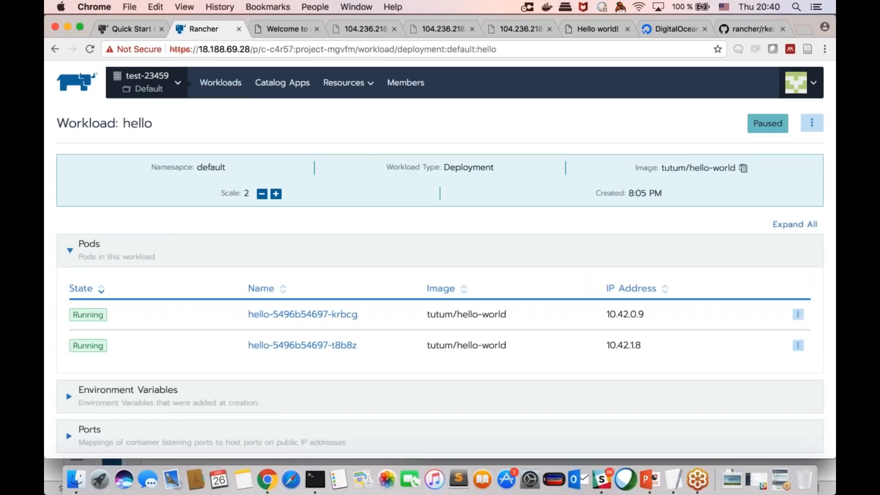
left_click(797, 315)
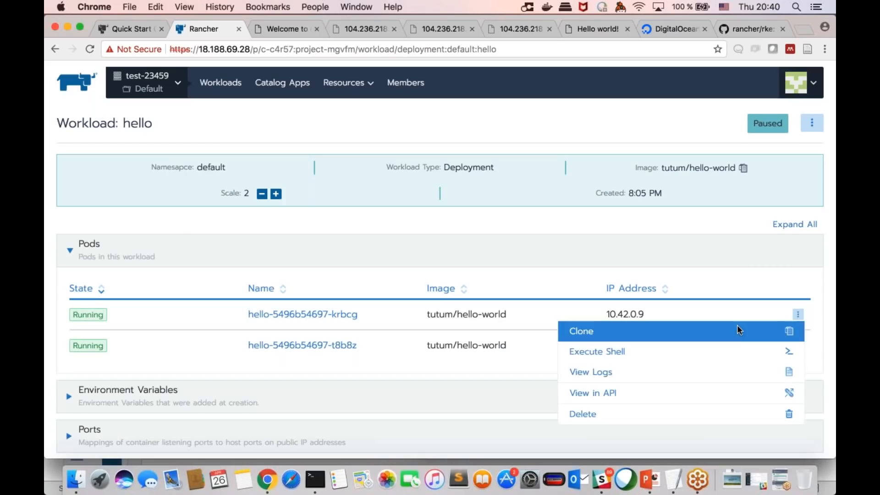
left_click(798, 315)
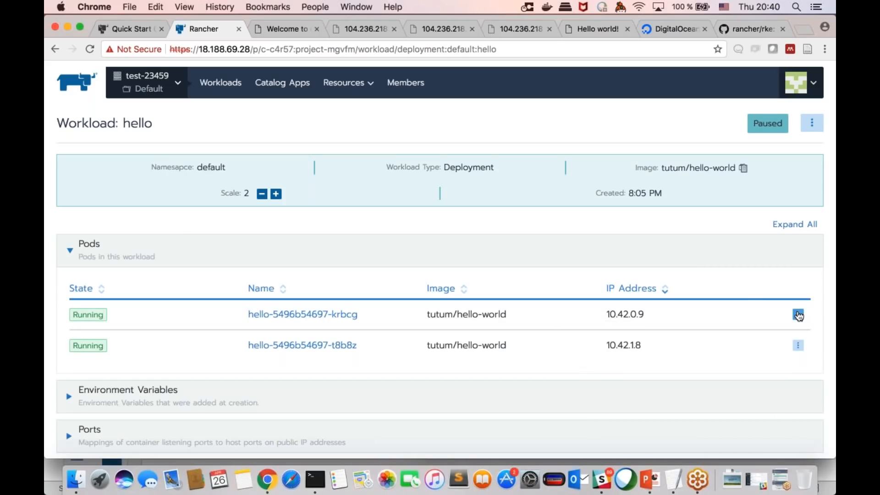
left_click(798, 316)
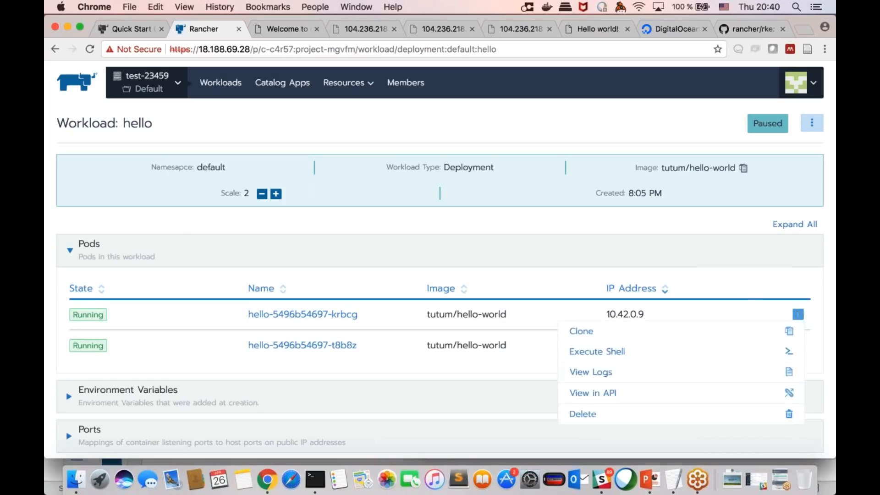
left_click(650, 412)
key("Return")
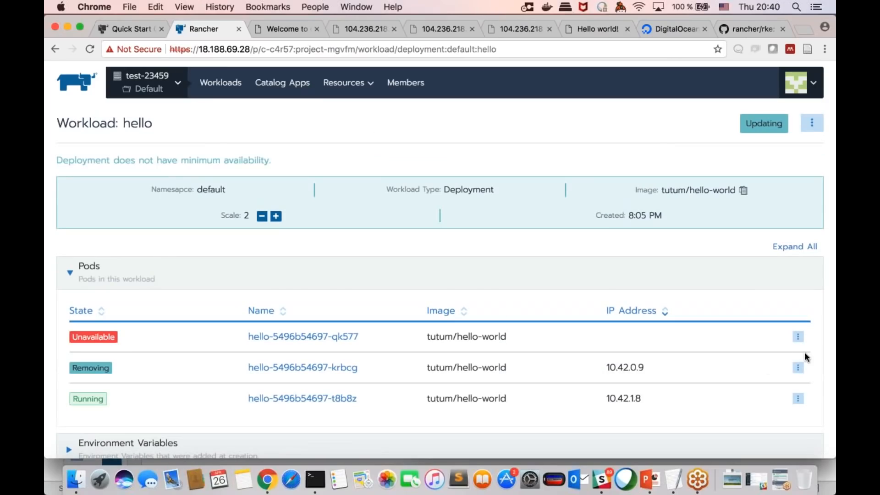
Step: Check the states of hello's pods in its details, and return to the project's workloads list
scroll(804, 352, "down", 2)
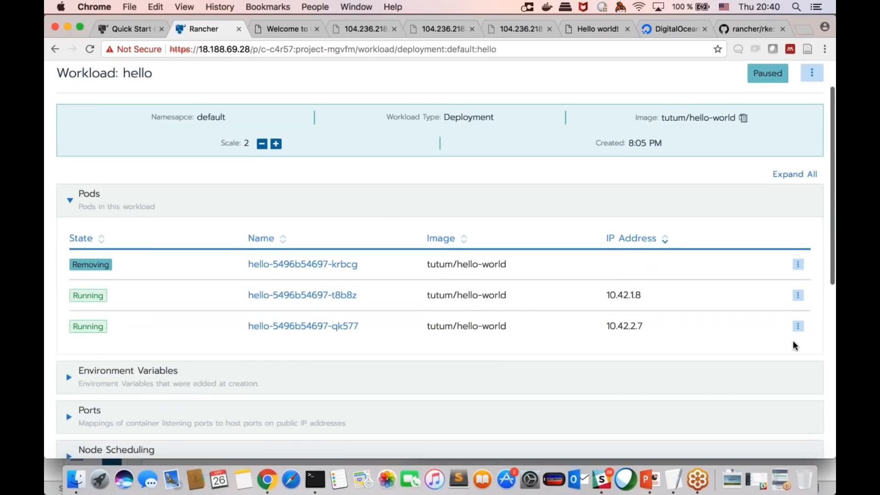
scroll(671, 230, "up", 2)
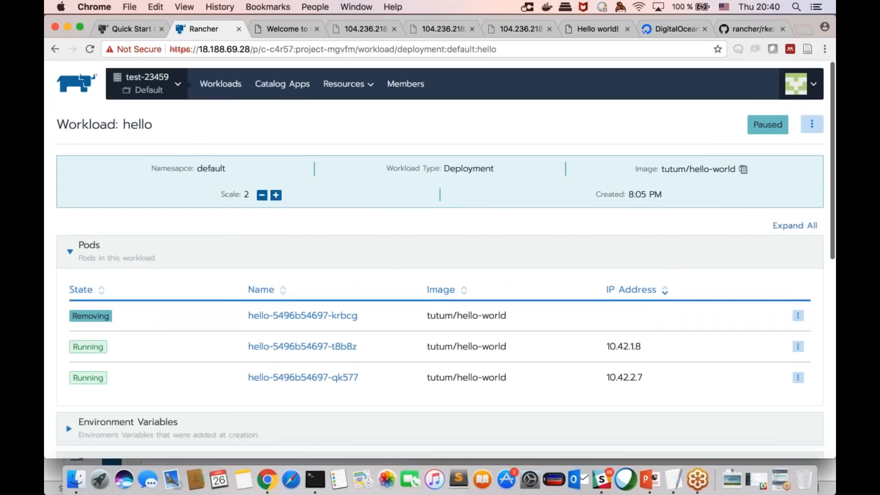
left_click(220, 82)
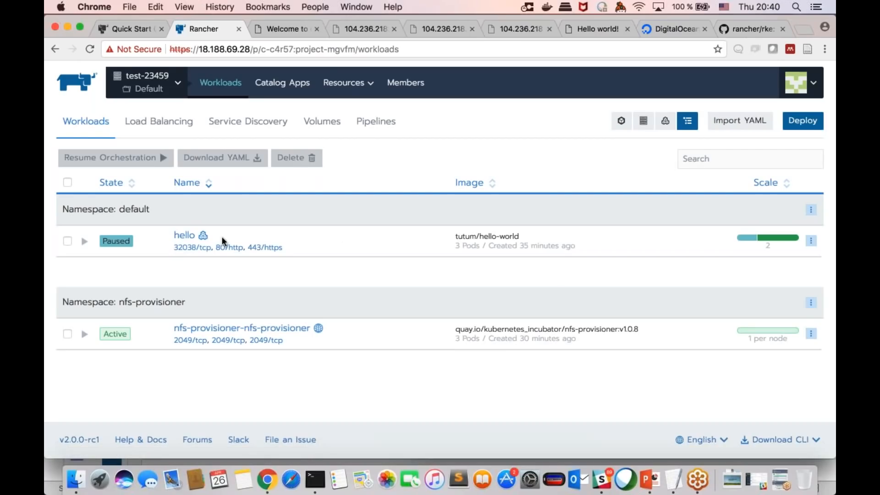
left_click(192, 240)
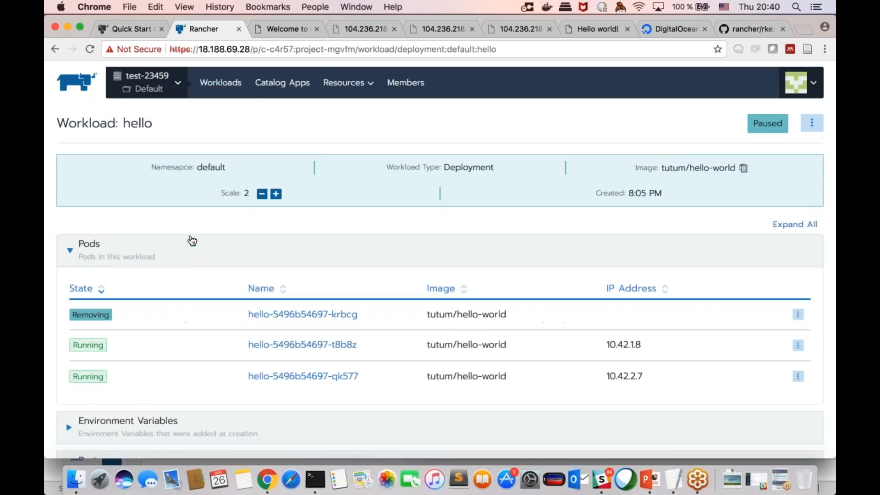
scroll(207, 270, "down", 1)
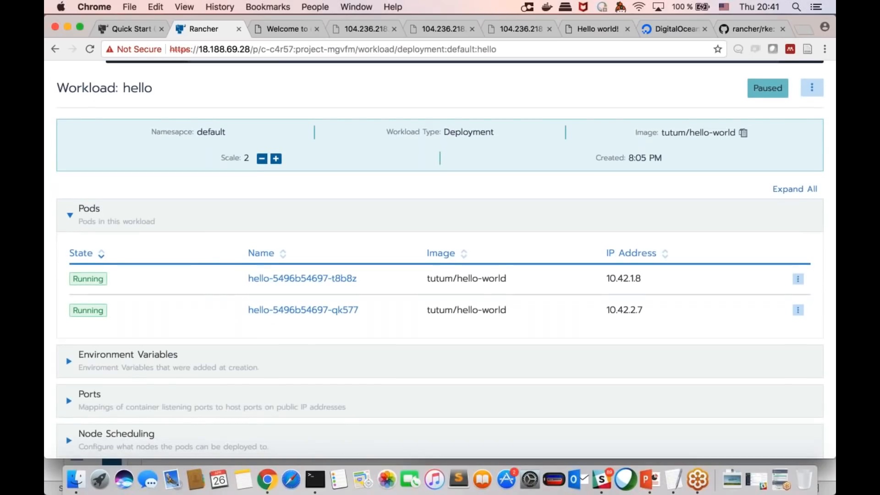
scroll(220, 91, "up", 1)
left_click(220, 83)
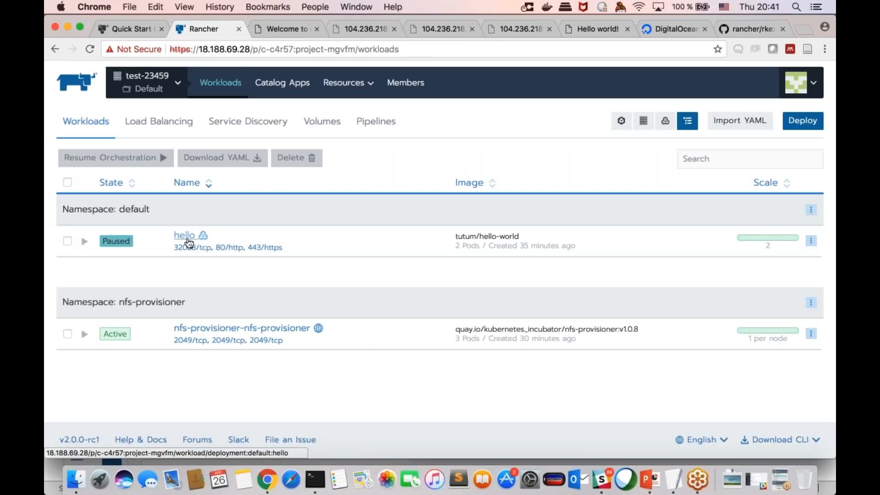
Step: Look over the actions available for the paused hello workload, and leave no workload selected
left_click(810, 240)
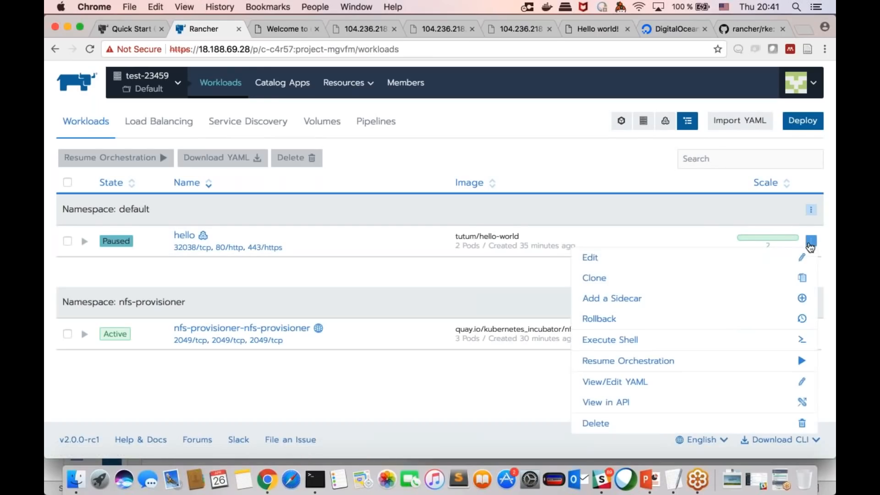
left_click(701, 232)
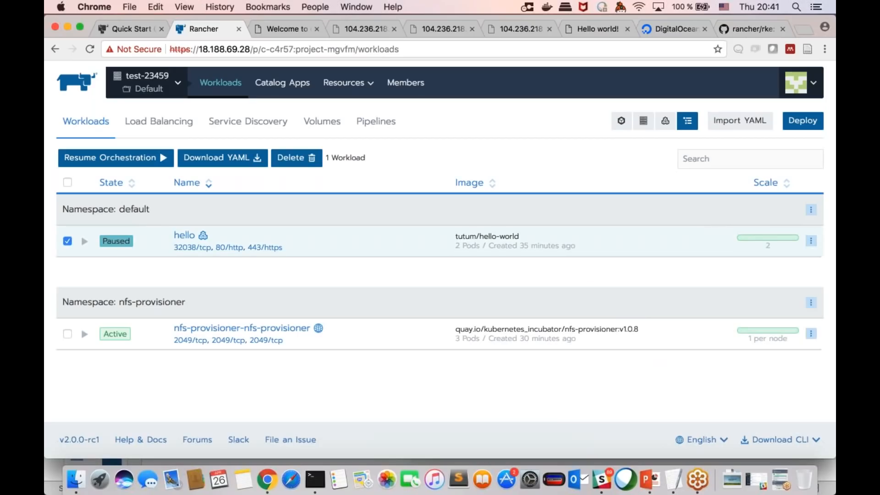
left_click(811, 240)
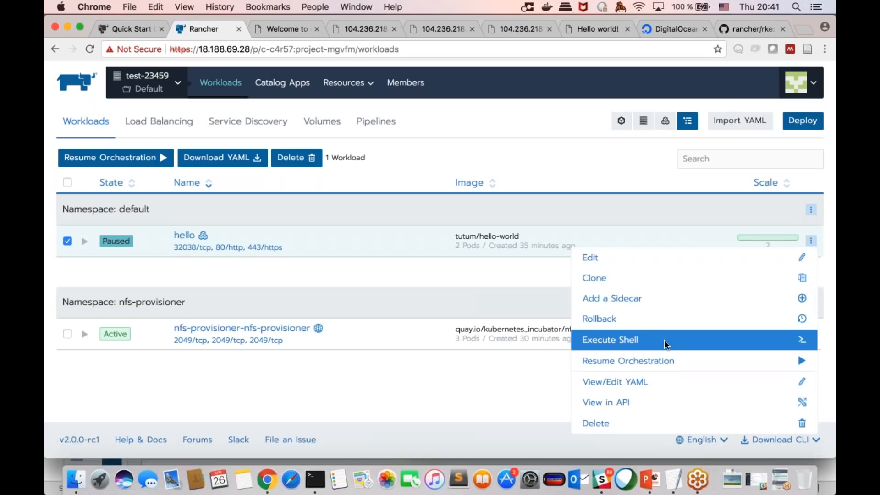
left_click(652, 227)
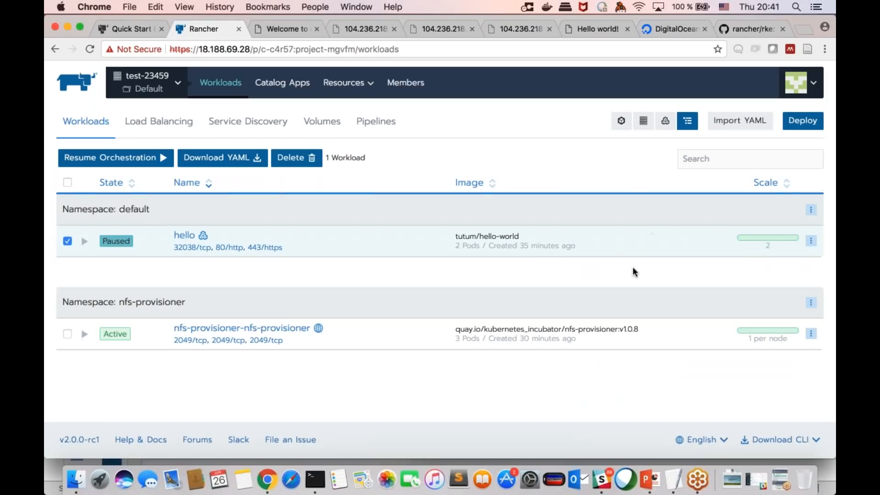
left_click(66, 242)
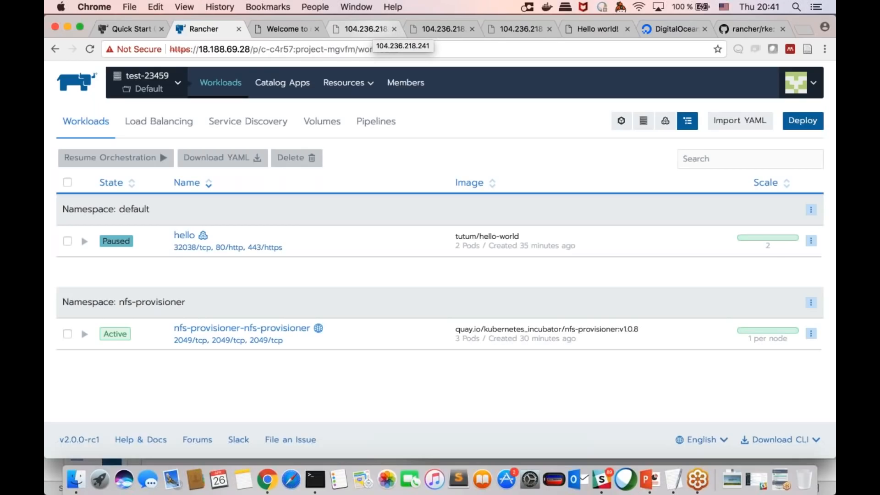
Step: View the load balancing lists of the Default projects in clusters test-23459 and demo-jan
left_click(151, 121)
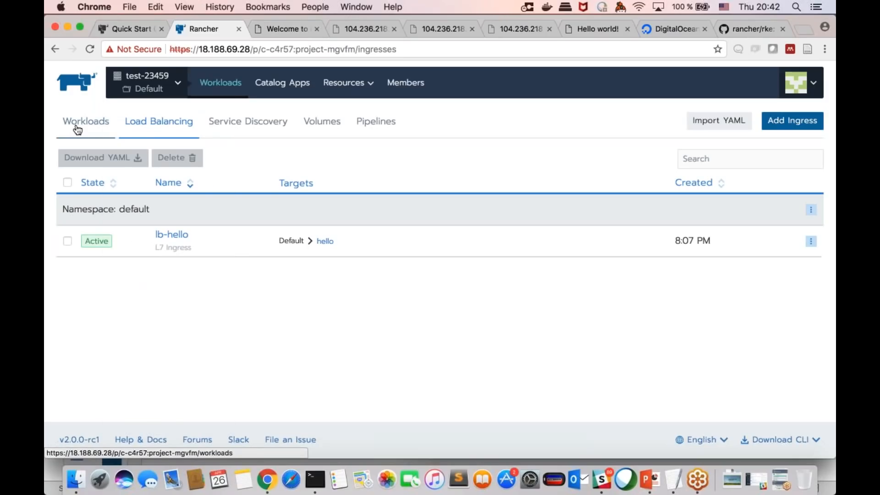
mouse_move(160, 87)
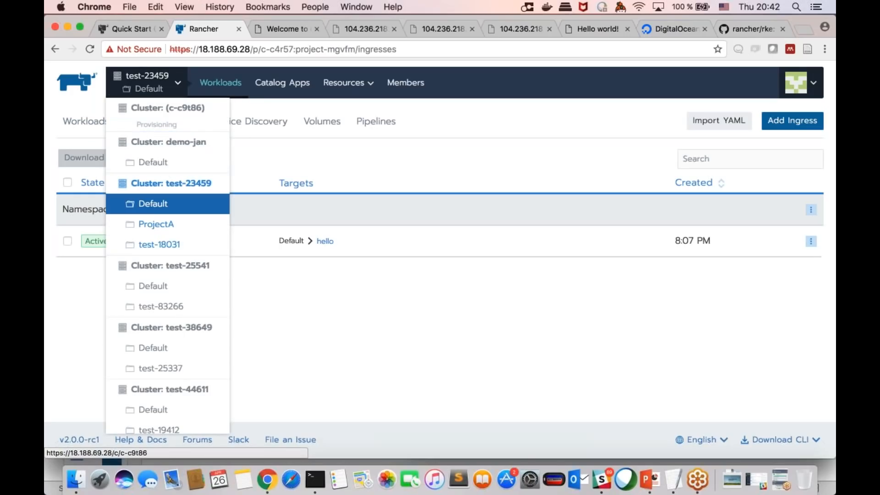
left_click(155, 162)
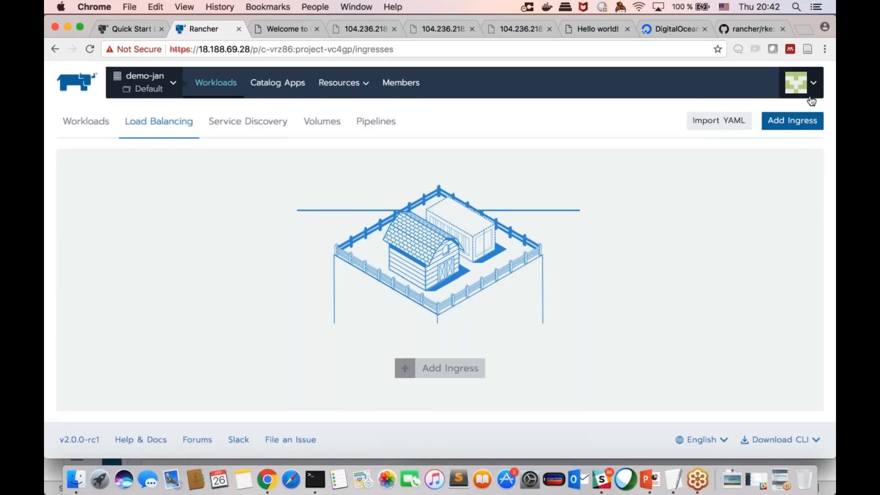
Step: Start a new Microsoft Azure node template and examine its placement, account access, network, instance and Rancher template options
left_click(800, 82)
left_click(767, 167)
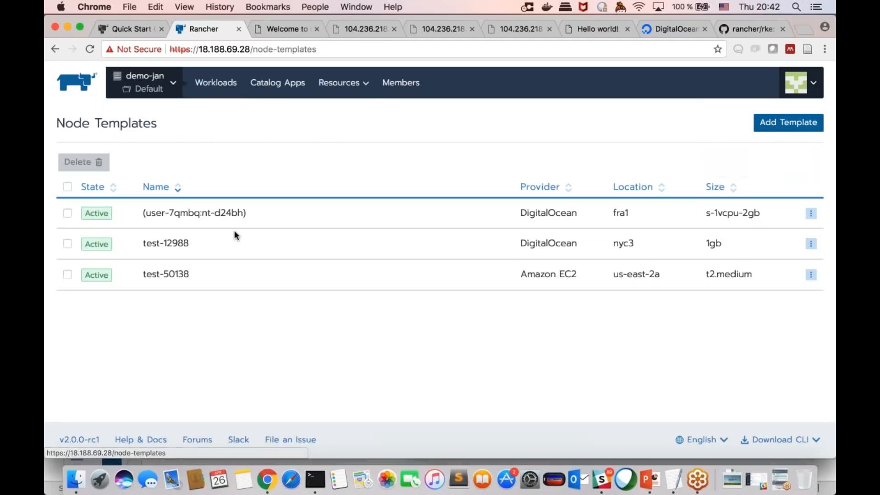
left_click(788, 122)
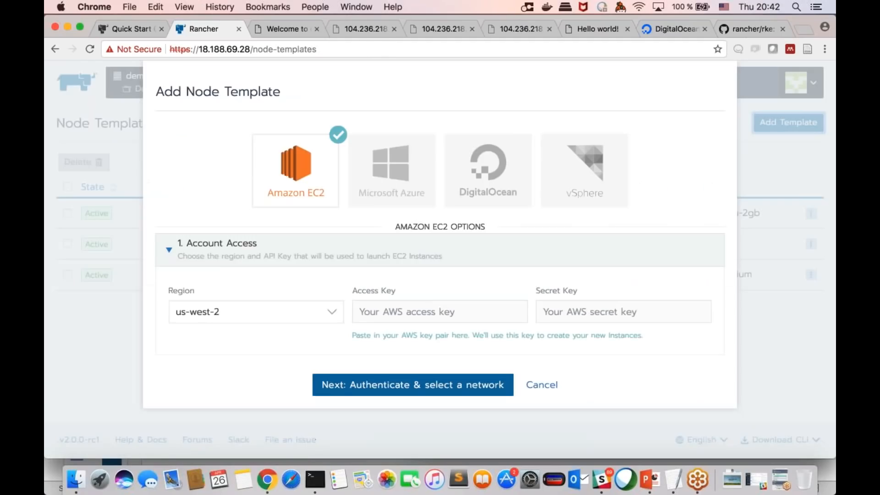
left_click(416, 182)
scroll(416, 182, "down", 6)
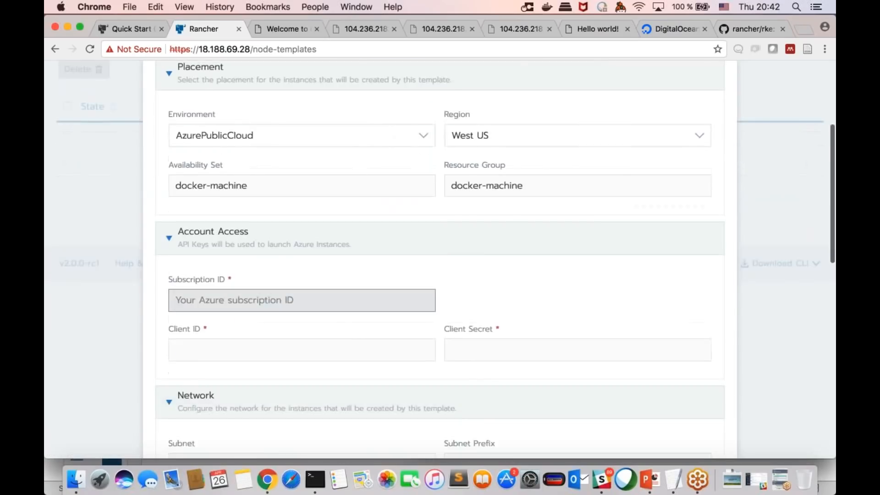
scroll(417, 215, "down", 1)
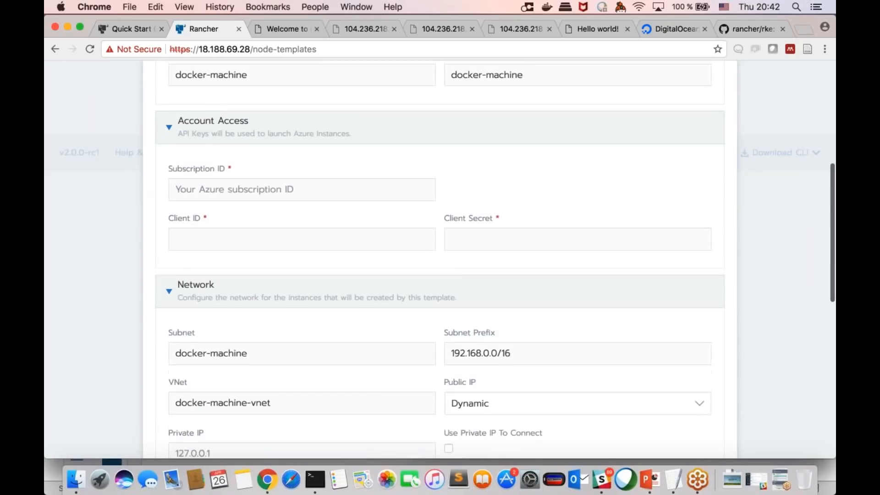
scroll(457, 233, "down", 5)
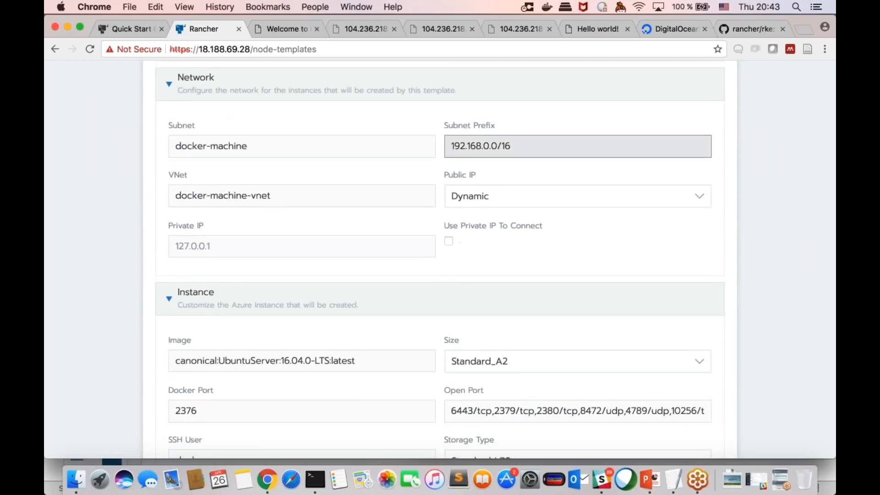
scroll(457, 210, "down", 3)
scroll(440, 260, "down", 3)
scroll(440, 259, "up", 10)
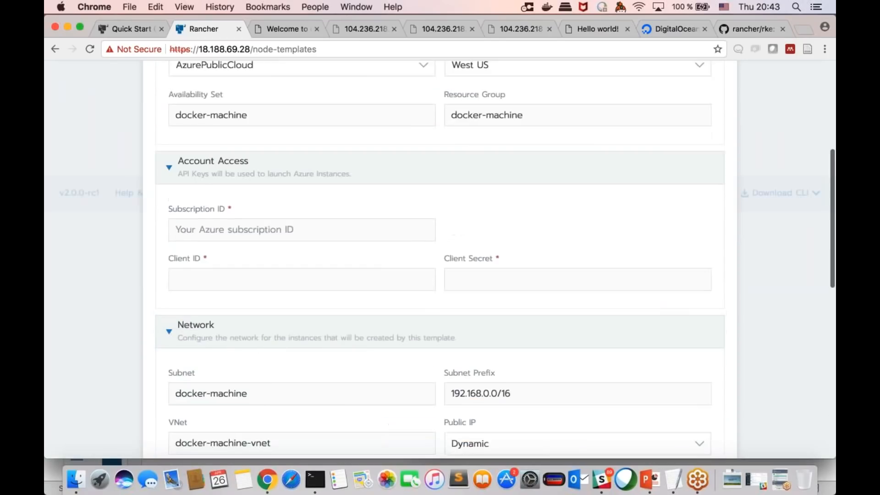
scroll(577, 207, "up", 3)
scroll(577, 206, "down", 1)
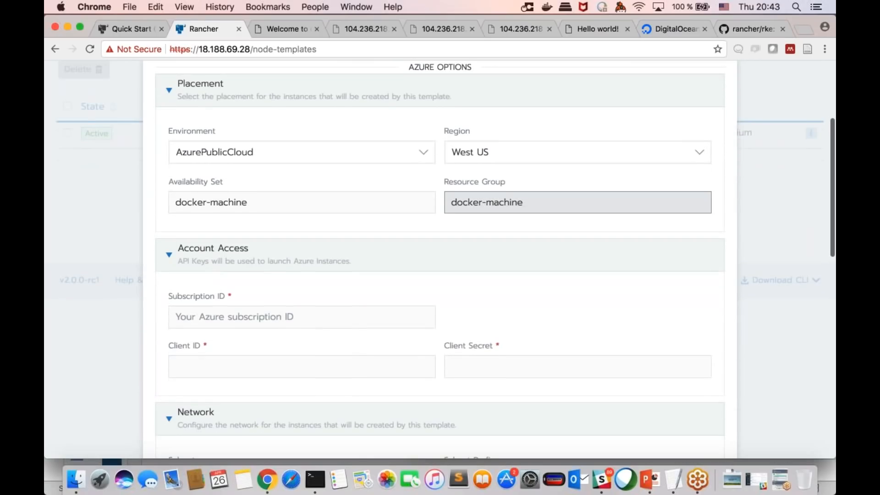
scroll(578, 201, "down", 1)
scroll(577, 201, "down", 5)
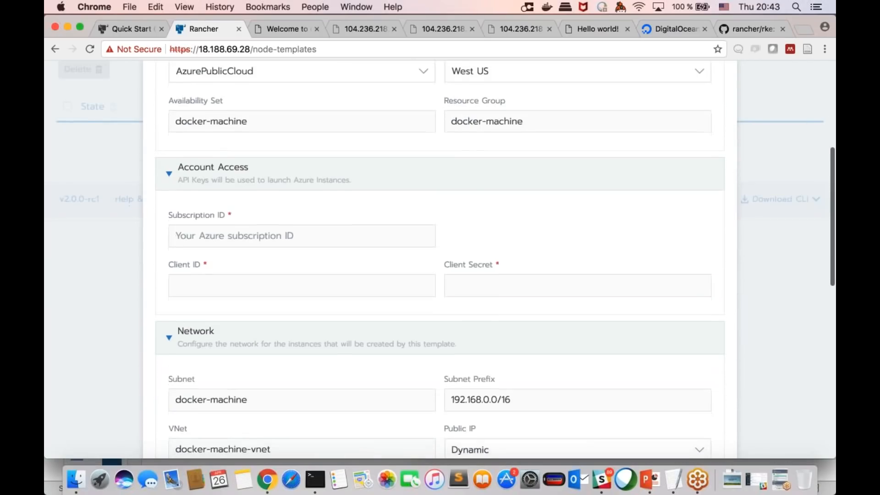
scroll(577, 202, "up", 5)
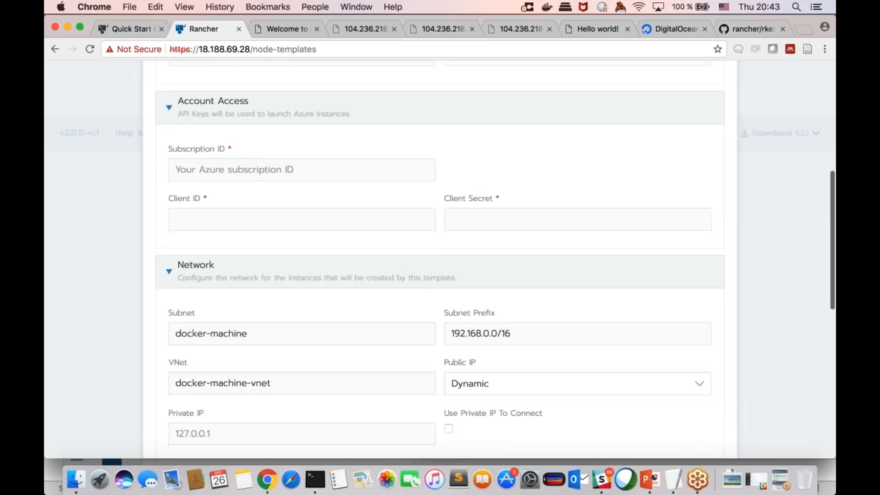
scroll(466, 246, "down", 10)
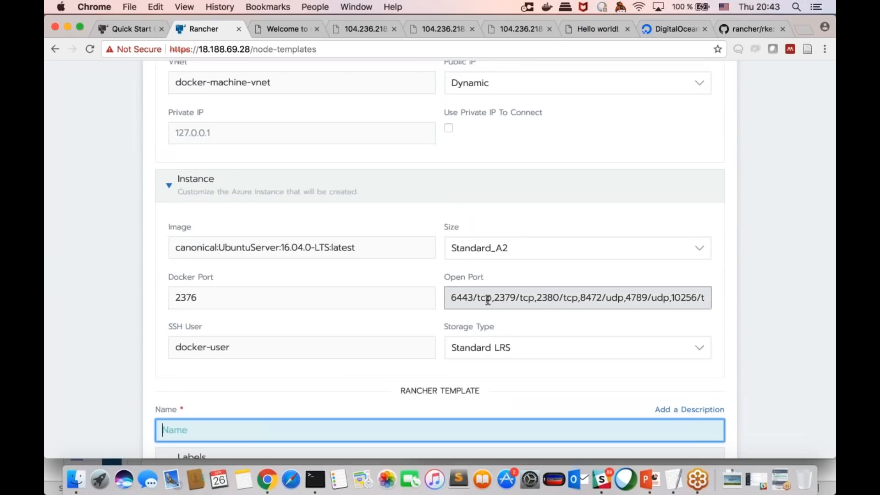
scroll(418, 307, "down", 3)
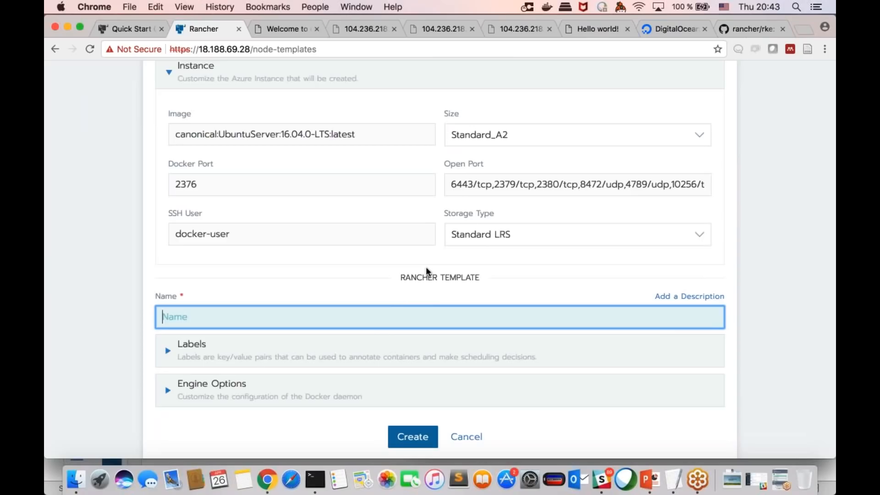
Step: Review the Azure template's account access, network and instance settings again, and close the form without creating the template
scroll(426, 267, "up", 1)
scroll(433, 275, "up", 1)
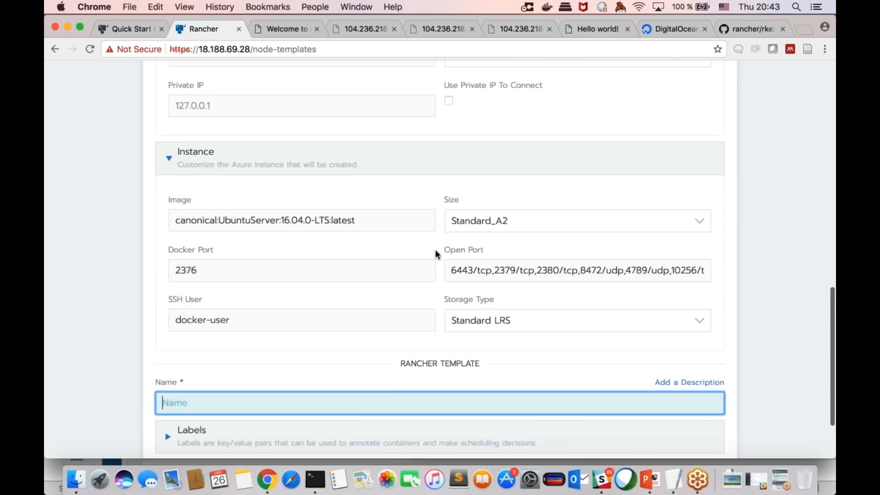
scroll(435, 252, "up", 2)
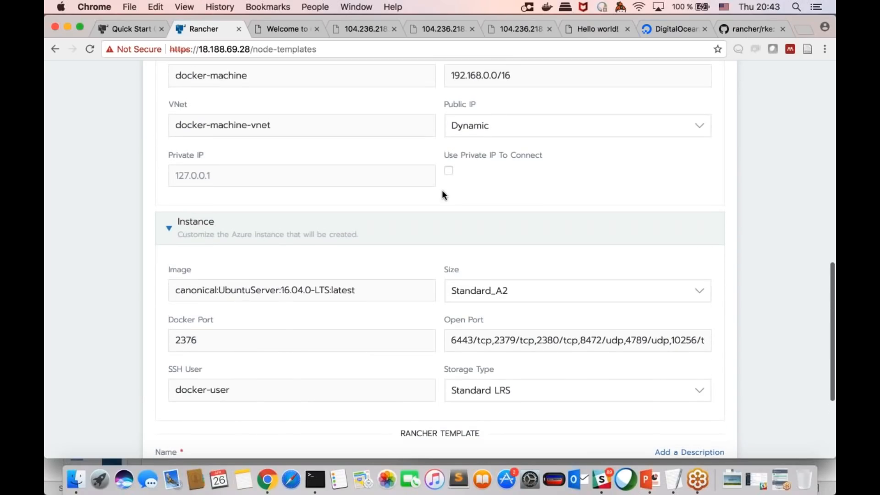
scroll(443, 195, "up", 1)
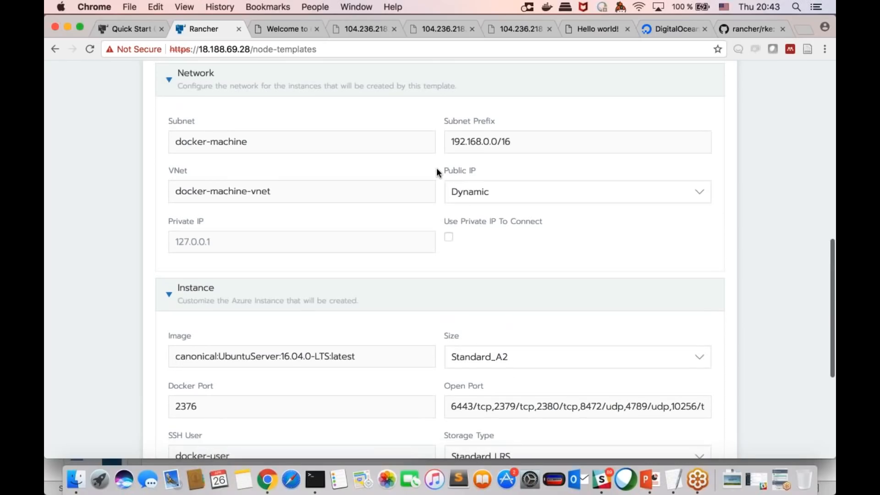
scroll(436, 167, "up", 4)
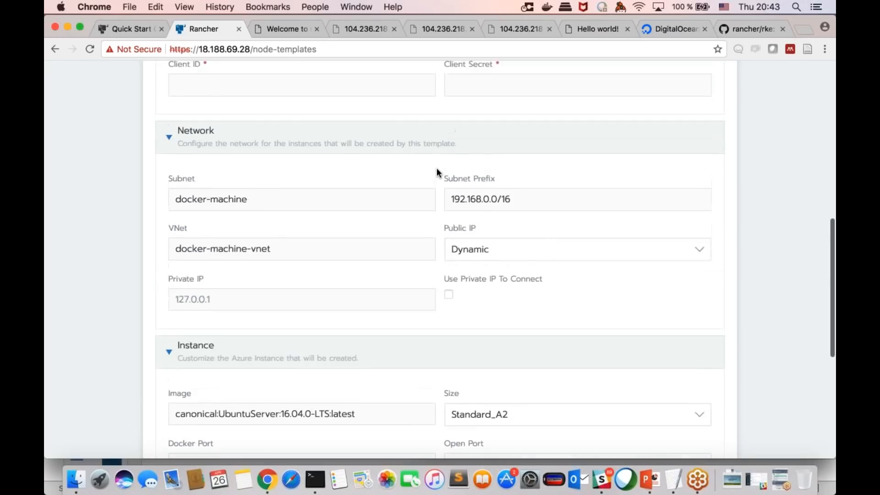
scroll(440, 260, "up", 1)
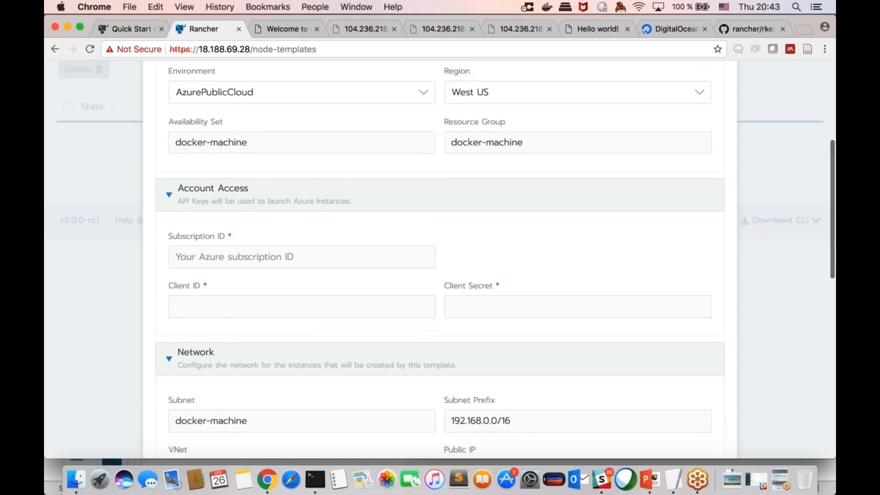
scroll(440, 260, "down", 2)
scroll(438, 175, "down", 3)
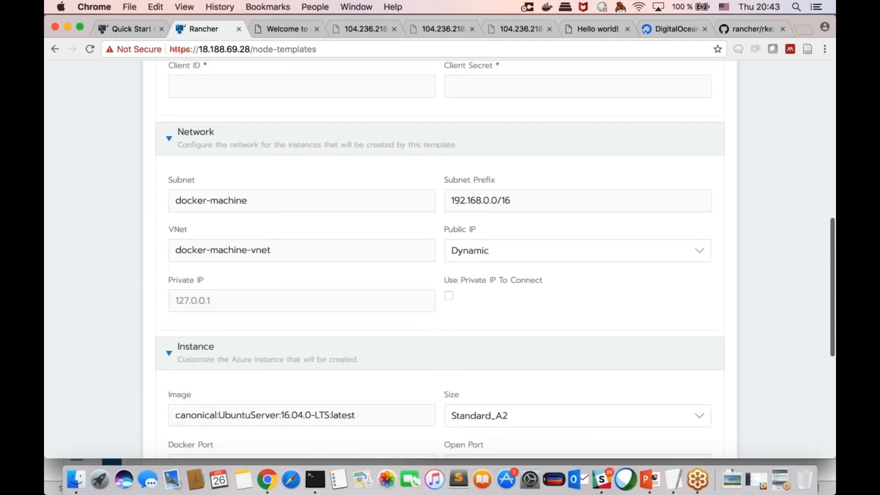
scroll(439, 176, "down", 1)
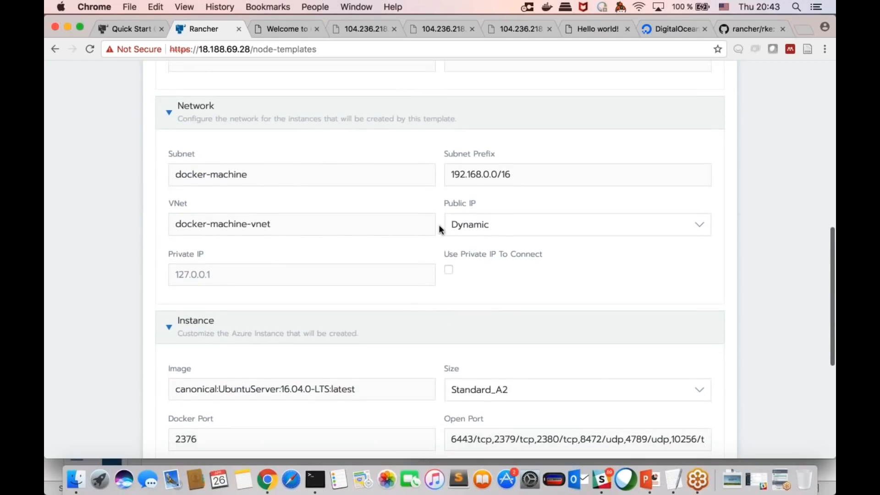
scroll(438, 224, "down", 2)
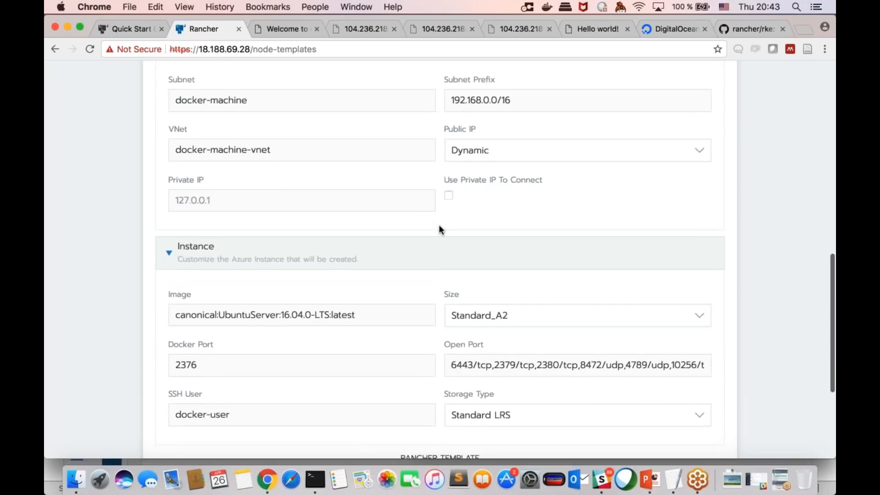
scroll(438, 224, "down", 2)
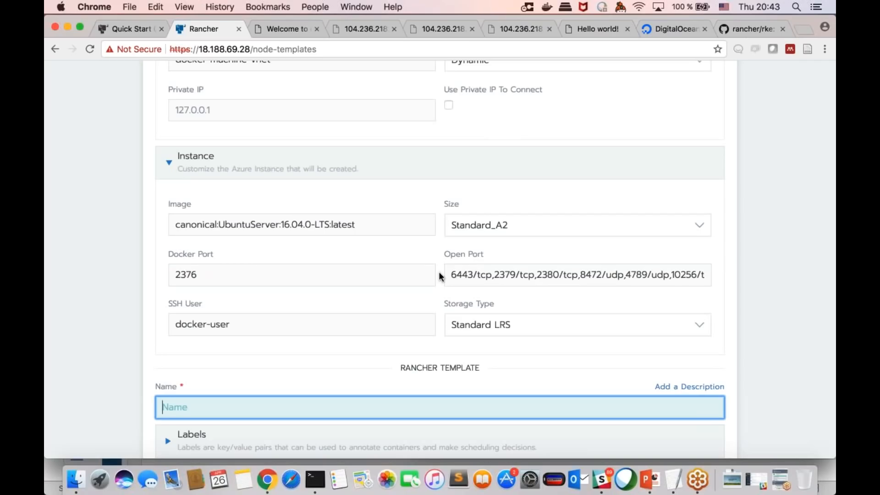
scroll(439, 276, "down", 3)
scroll(438, 271, "down", 1)
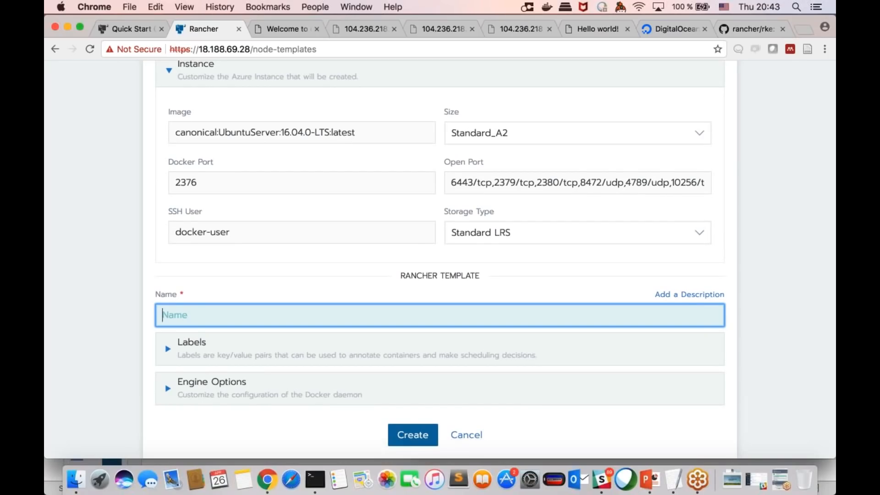
left_click(468, 436)
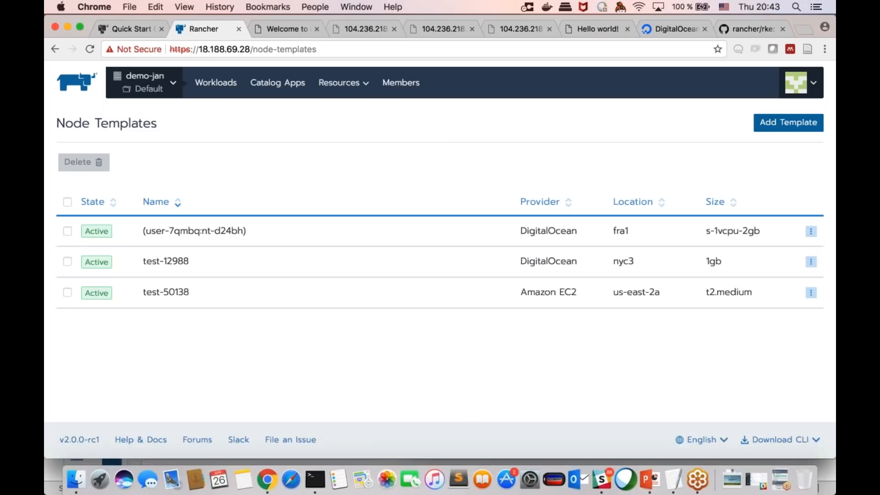
Step: Open the secrets of demo-jan's Default project, show them ungrouped, and look over the other project resource types
mouse_move(342, 92)
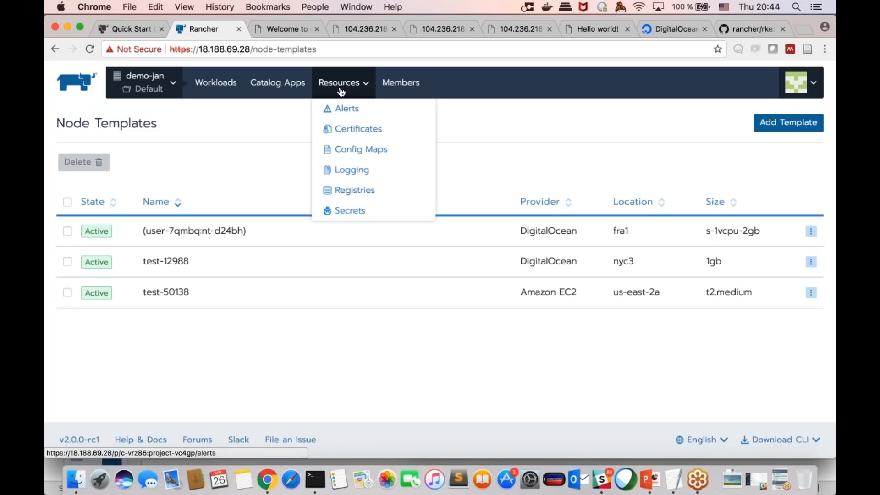
left_click(361, 210)
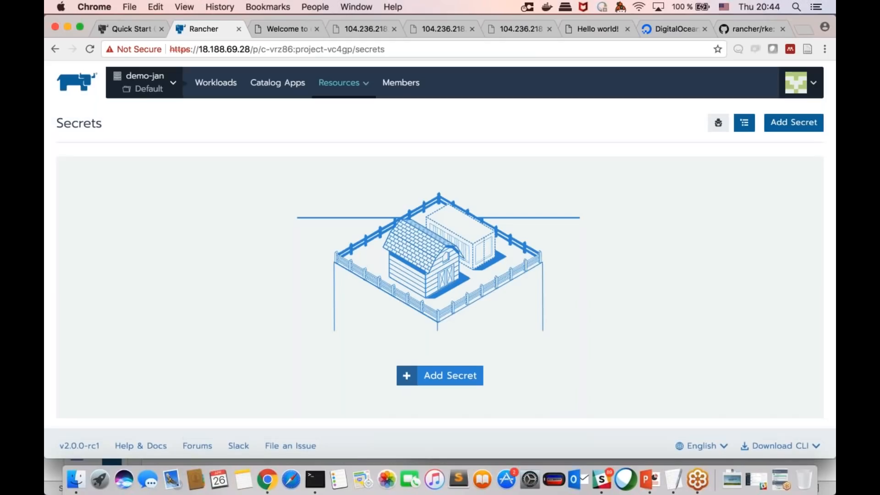
left_click(716, 125)
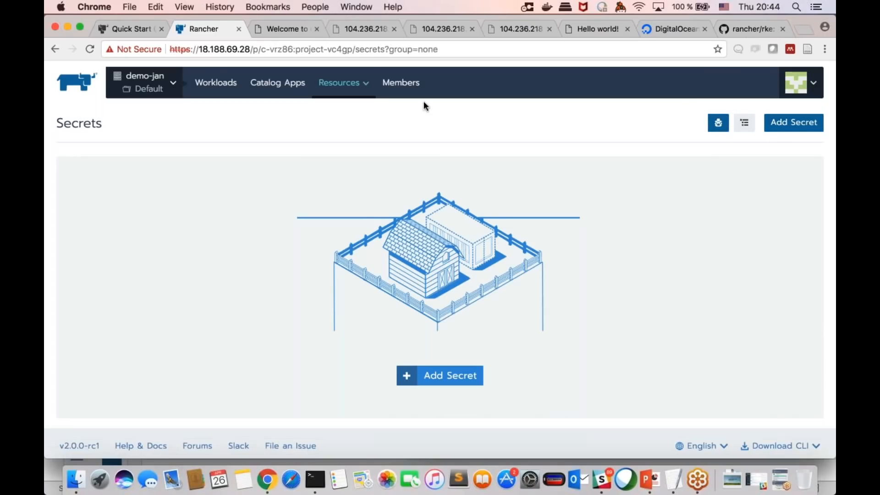
mouse_move(327, 84)
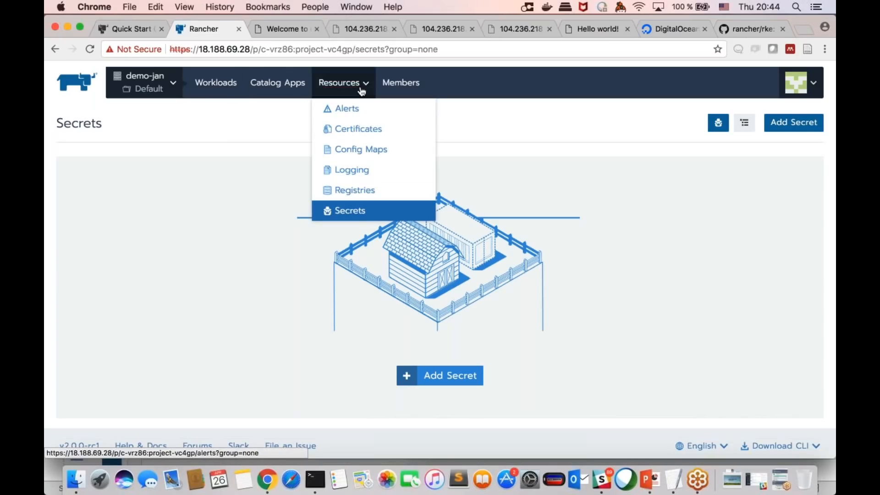
left_click(353, 151)
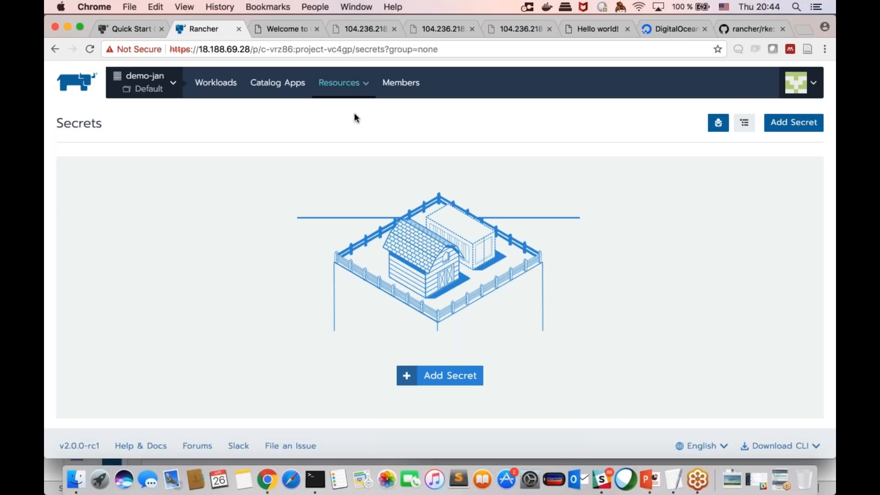
Step: Return to the node templates and open the form for adding a new one
mouse_move(796, 83)
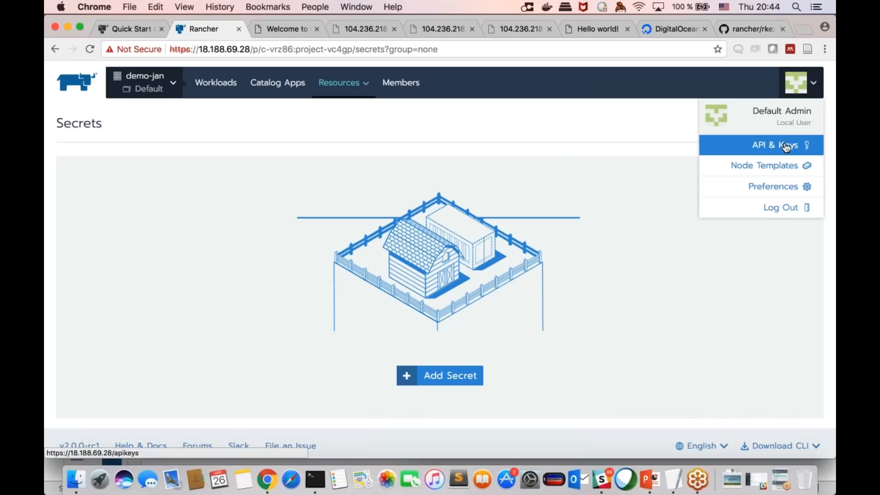
left_click(764, 165)
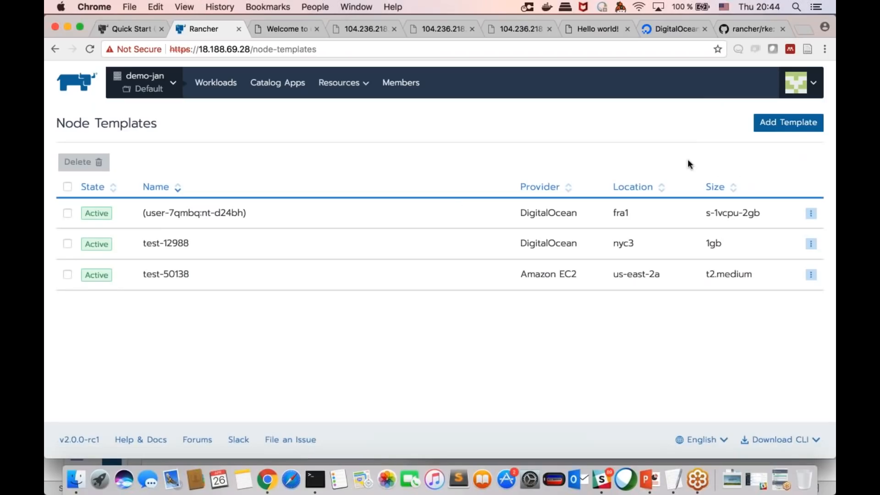
left_click(775, 123)
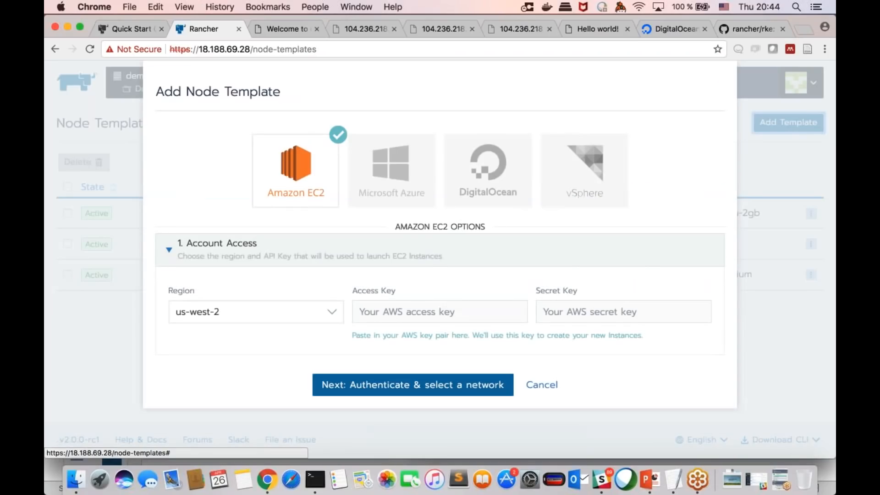